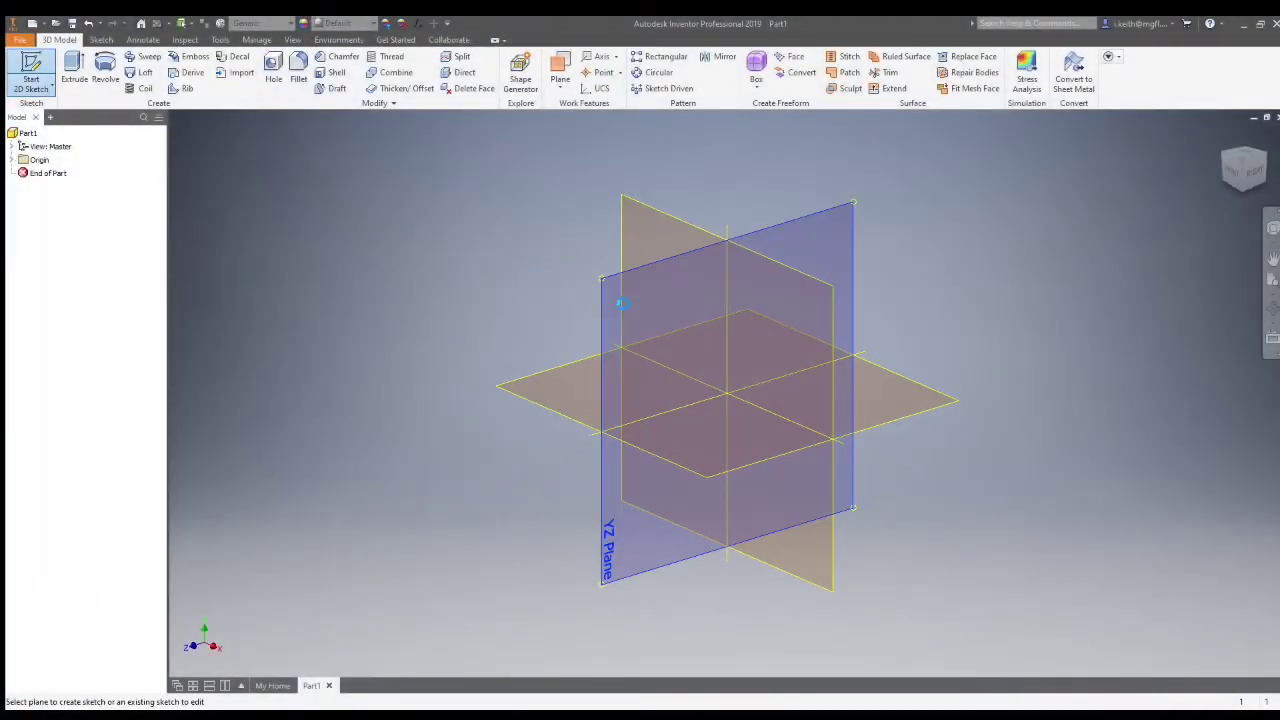
- Start a sketch on the YZ plane and draw a 120 mm diameter circle centred on the origin
click(612, 300)
key(c)
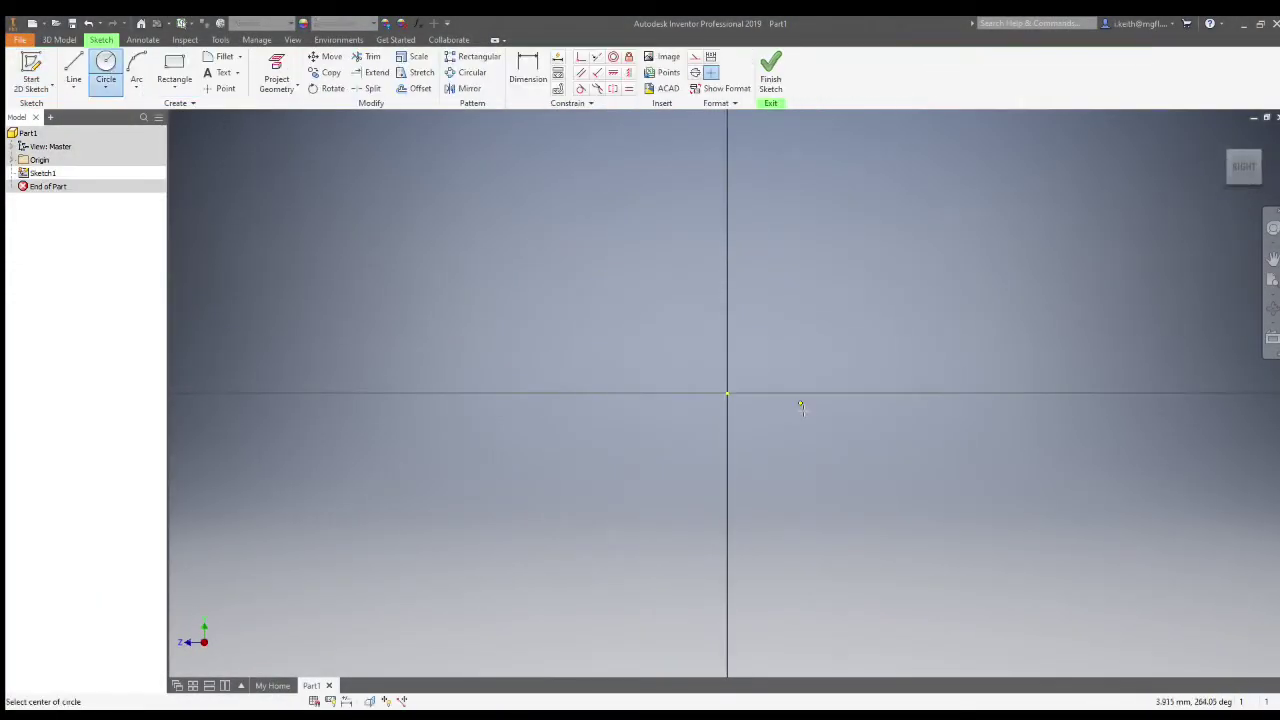
click(727, 394)
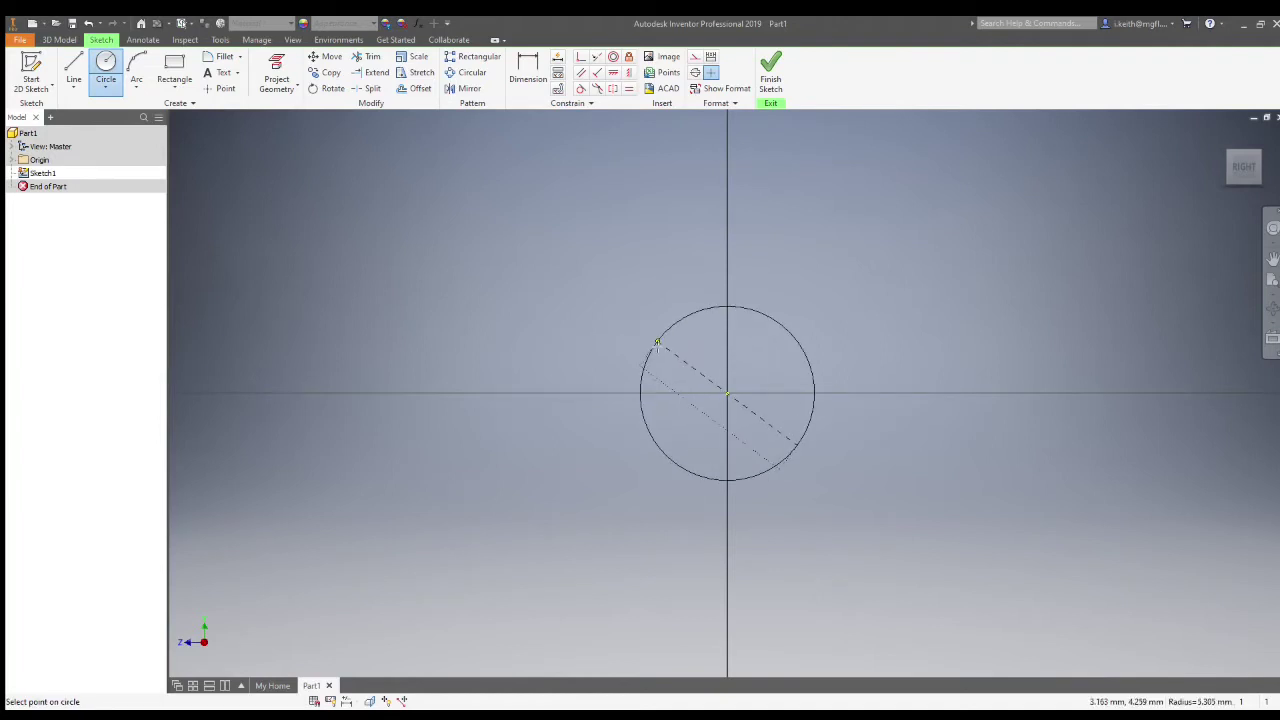
text(120)
key(Return)
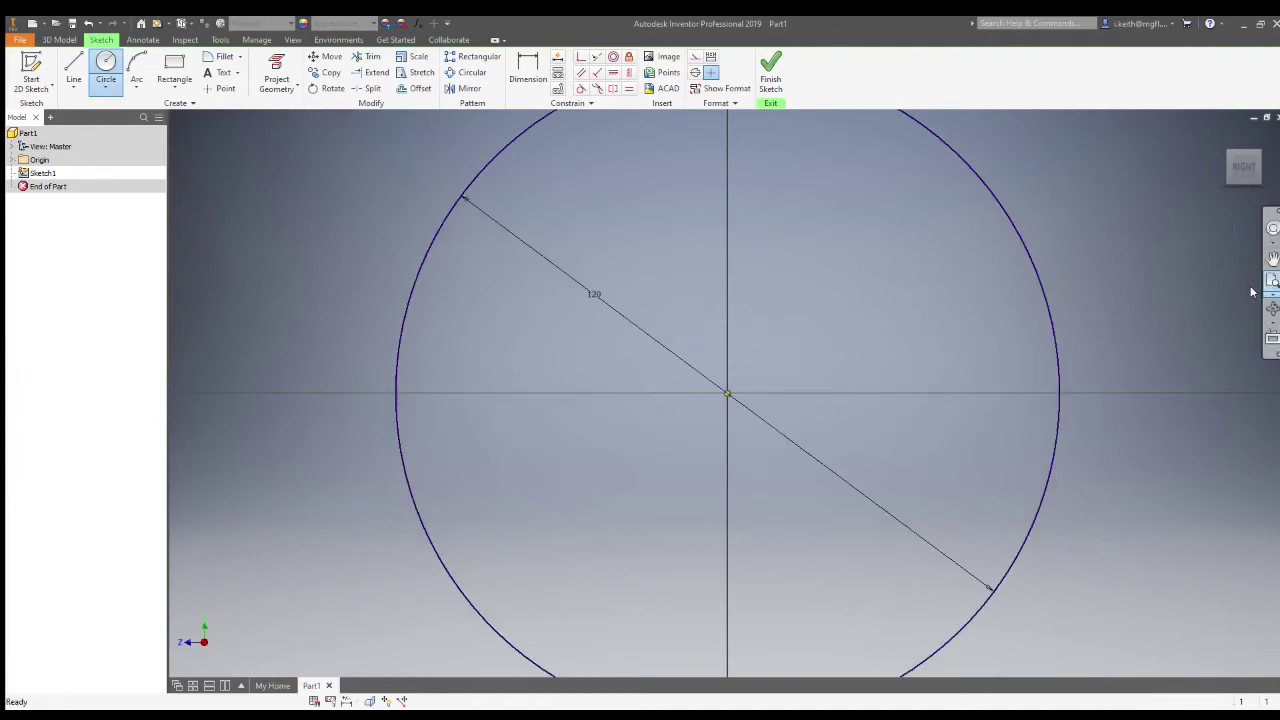
- Draw a 440 mm horizontal line from the circle's top point and a 60 mm vertical line up from its far end
scroll(1029, 396, up, 5)
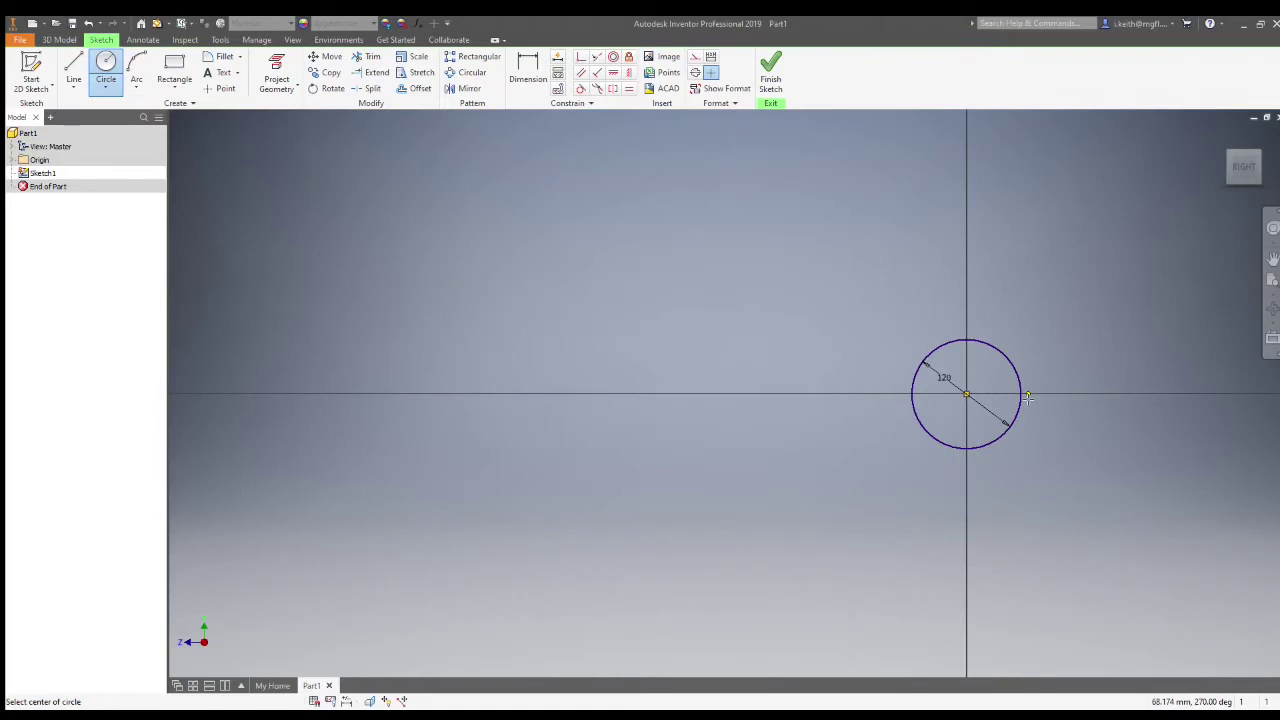
middle_drag(1054, 410, 554, 417)
scroll(554, 417, up, 2)
key(l)
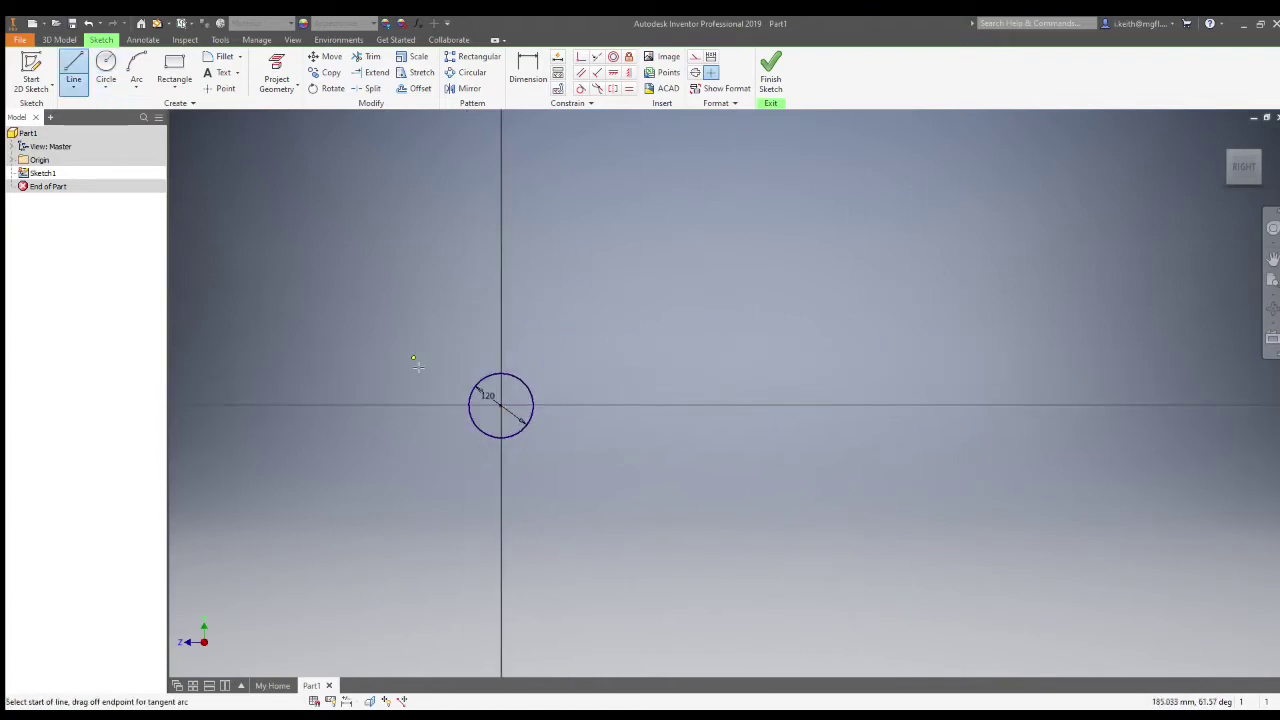
click(501, 374)
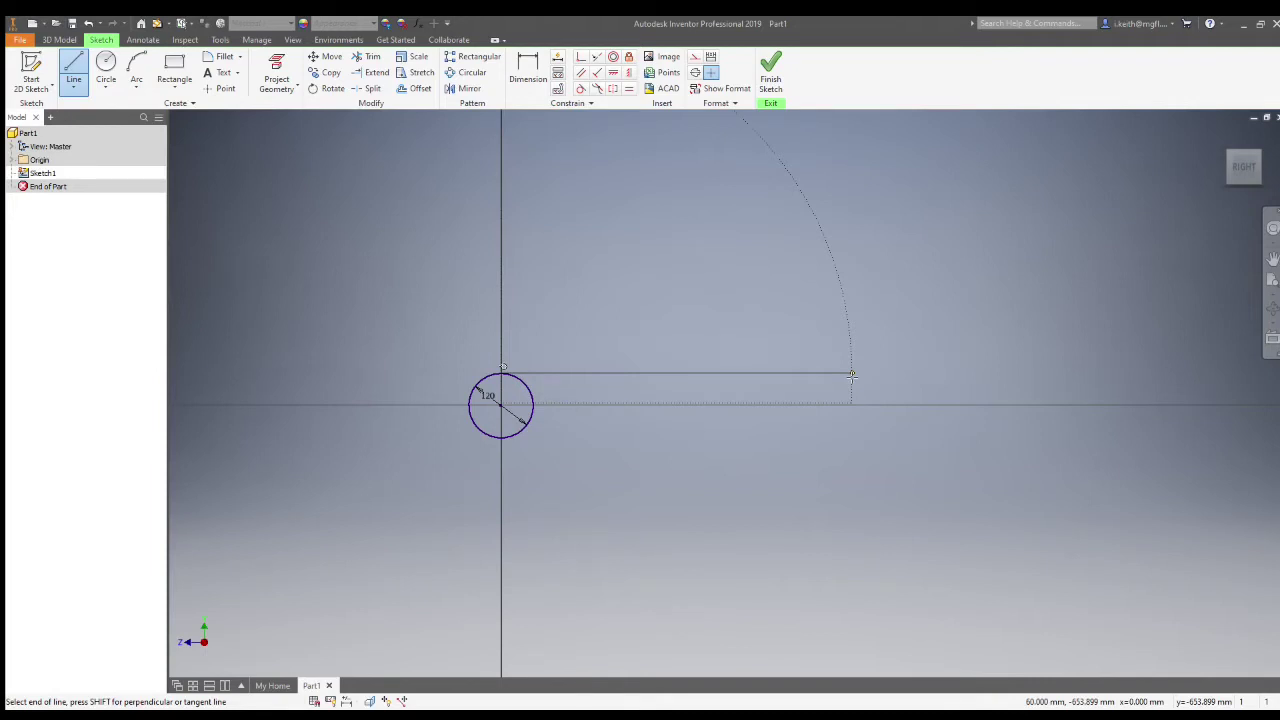
text(440)
key(Return)
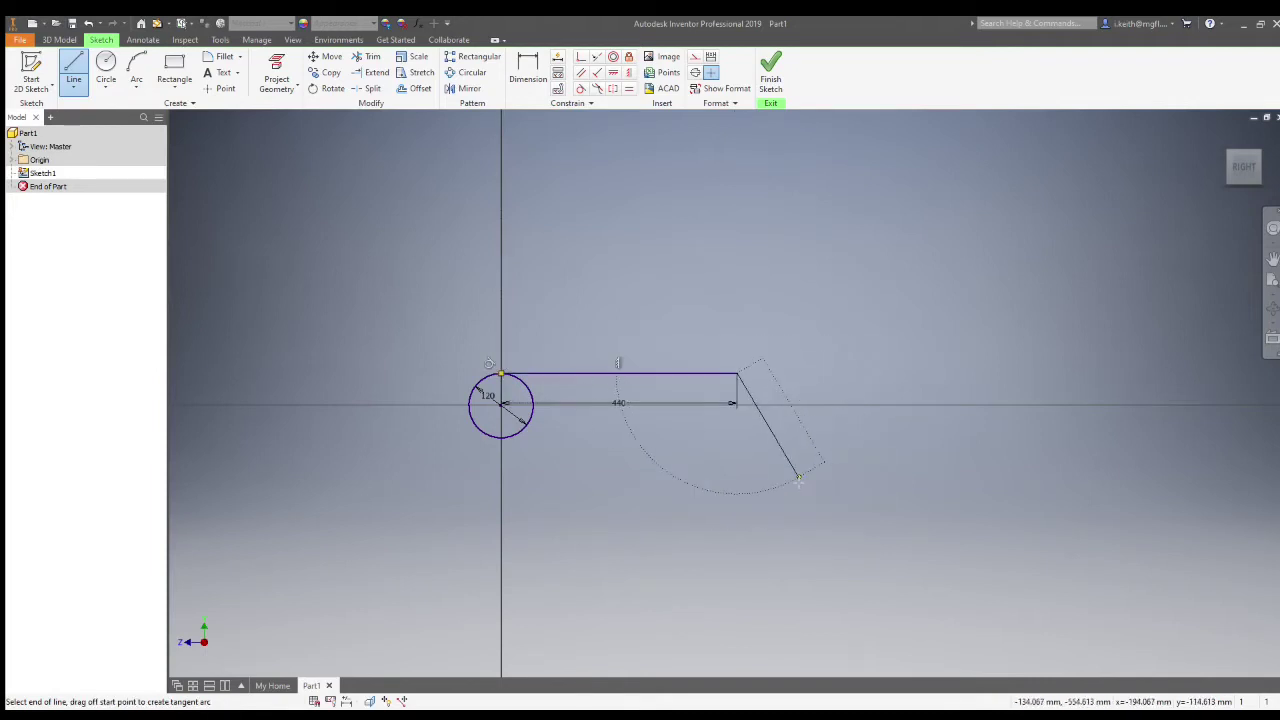
text(60)
key(Return)
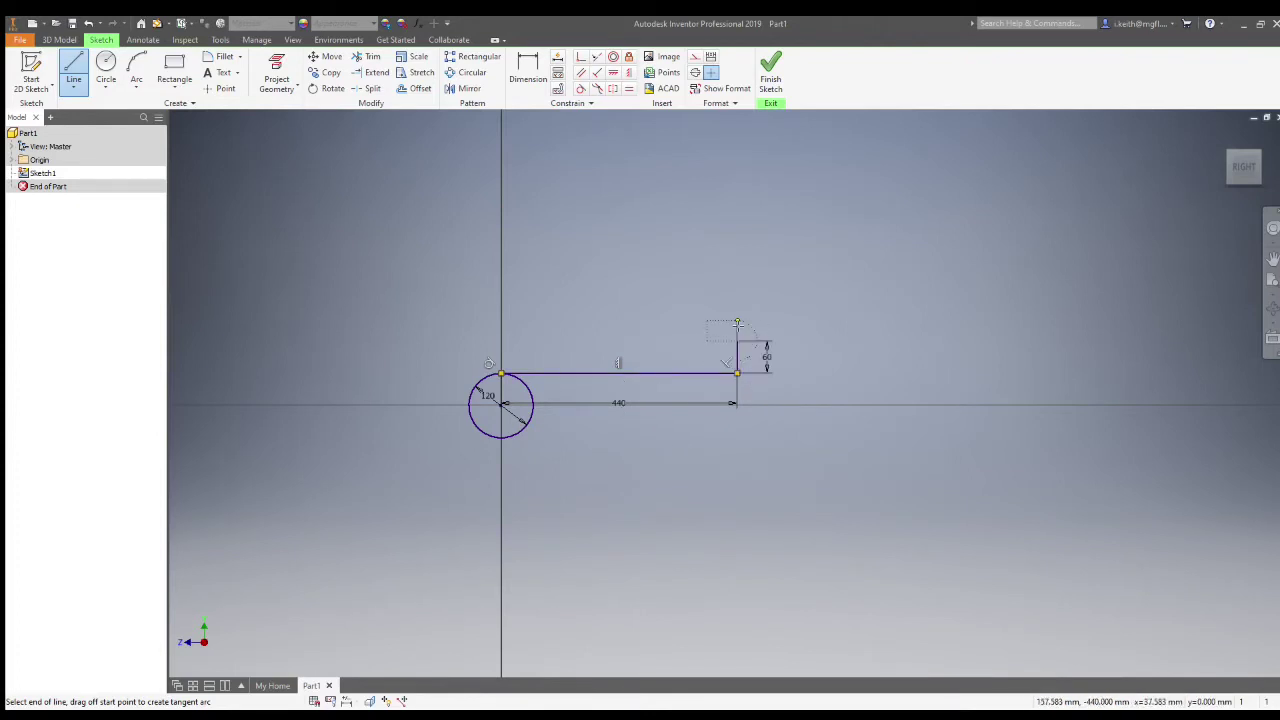
key(Escape)
- Draw a circle centred on the upper end of the 60 mm line and passing through that line's lower end
key(c)
click(737, 342)
click(737, 374)
key(Escape)
- Draw a 160 mm vertical line up from the second circle's centre and a 160 mm horizontal line outward from its upper end
key(l)
click(737, 342)
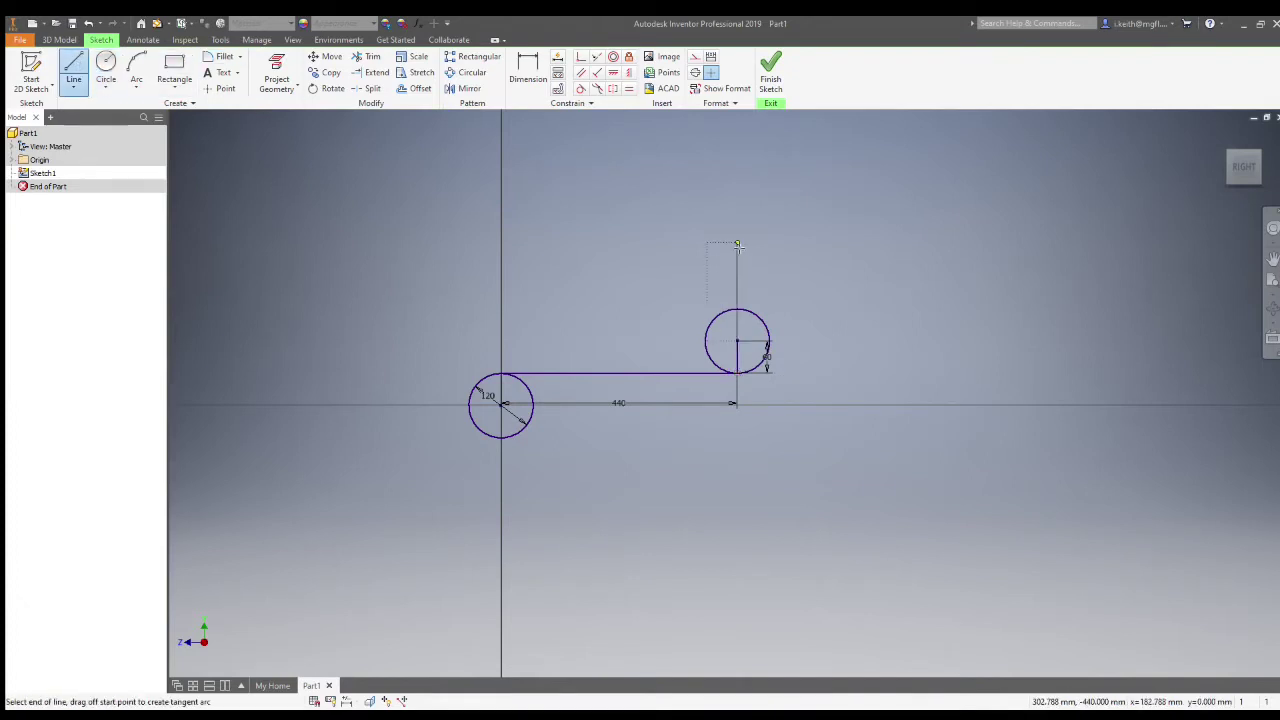
click(737, 256)
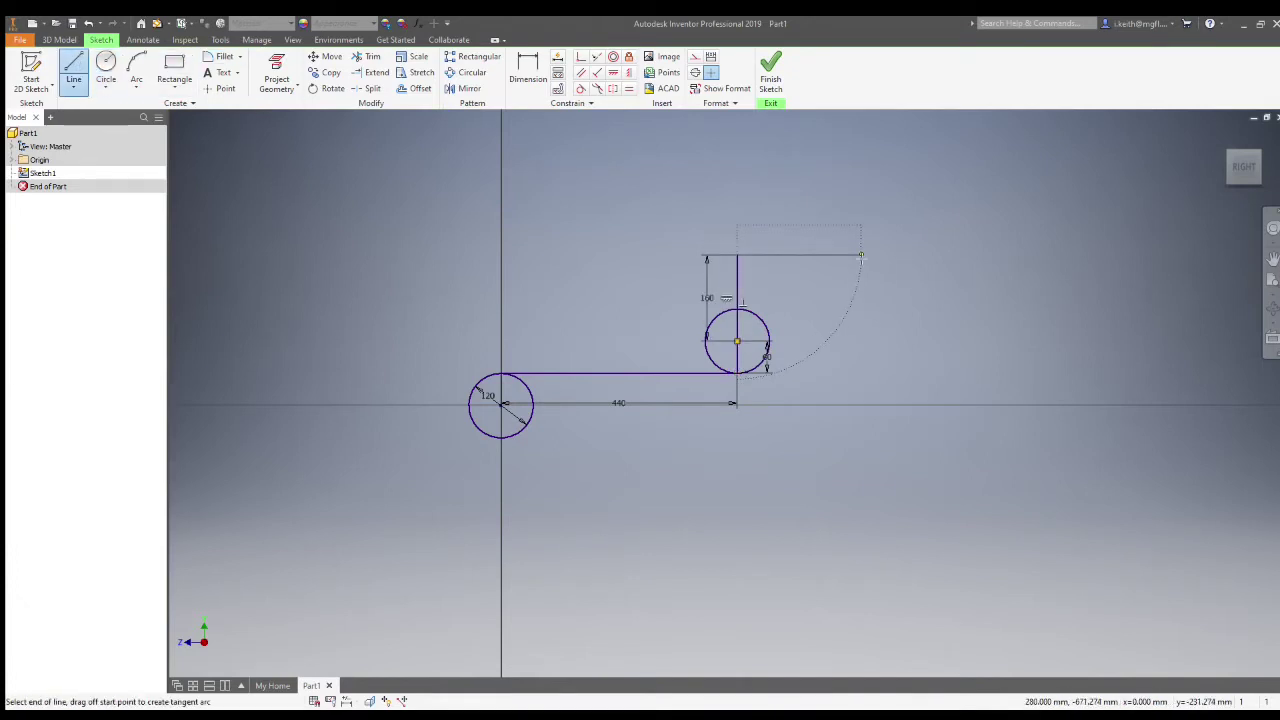
text(160)
key(Return)
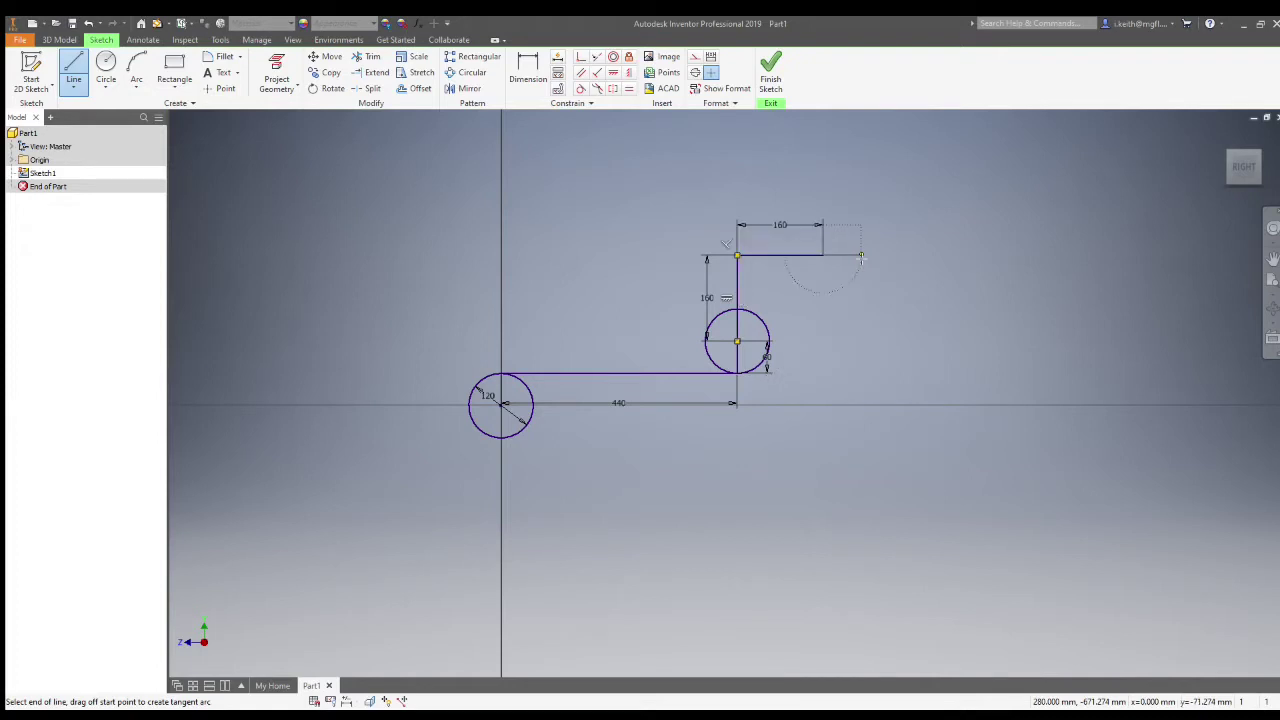
key(Escape)
- Draw an 80 mm diameter circle centred on the free end of the 160 mm horizontal line
click(106, 66)
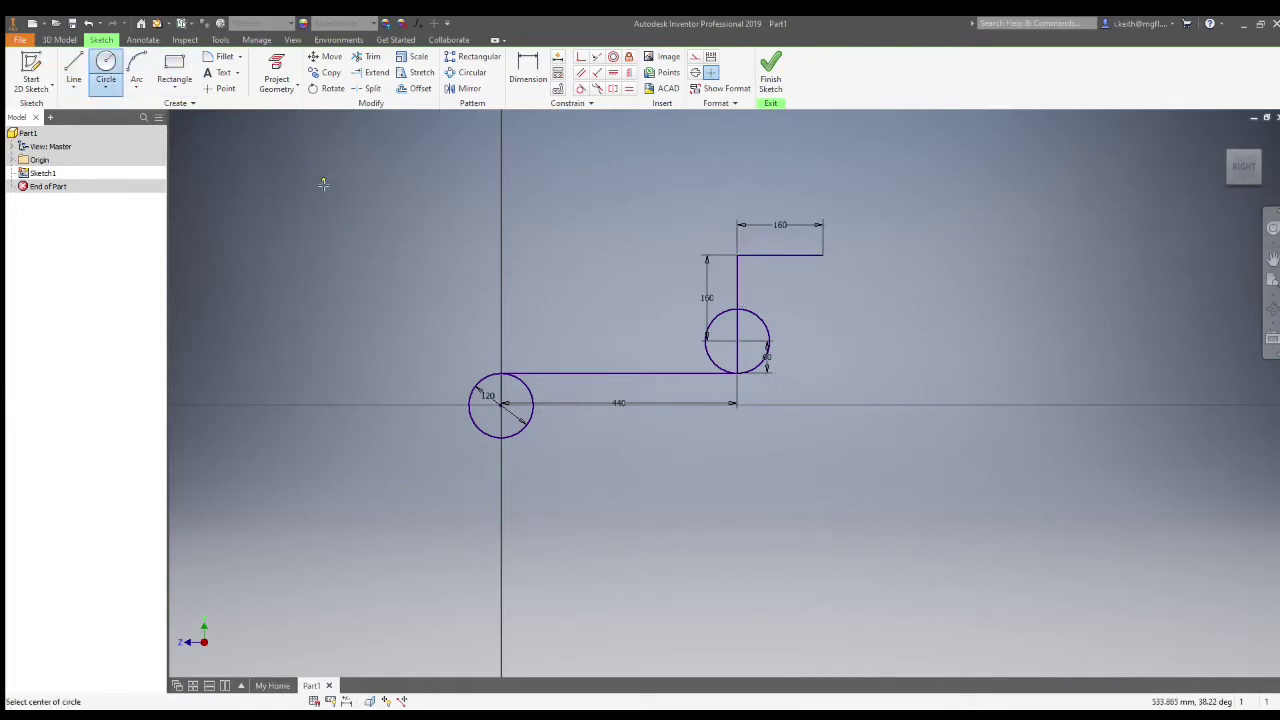
click(822, 256)
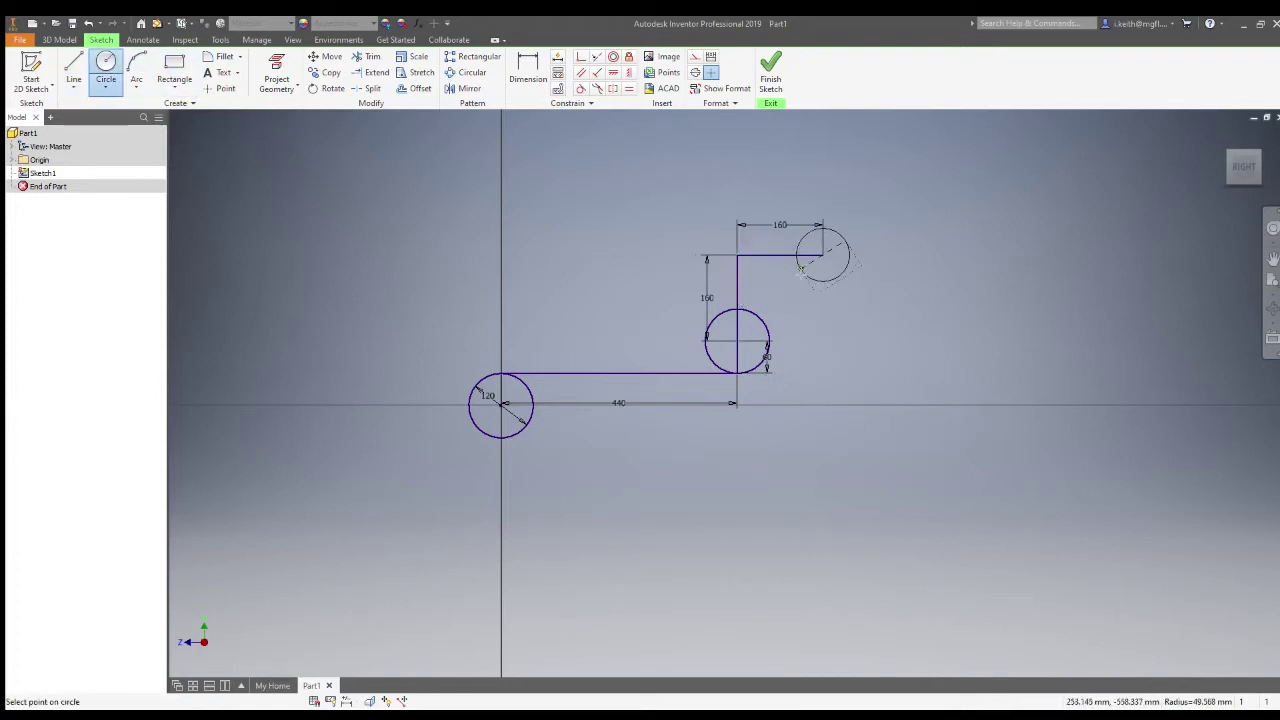
text(80)
key(Return)
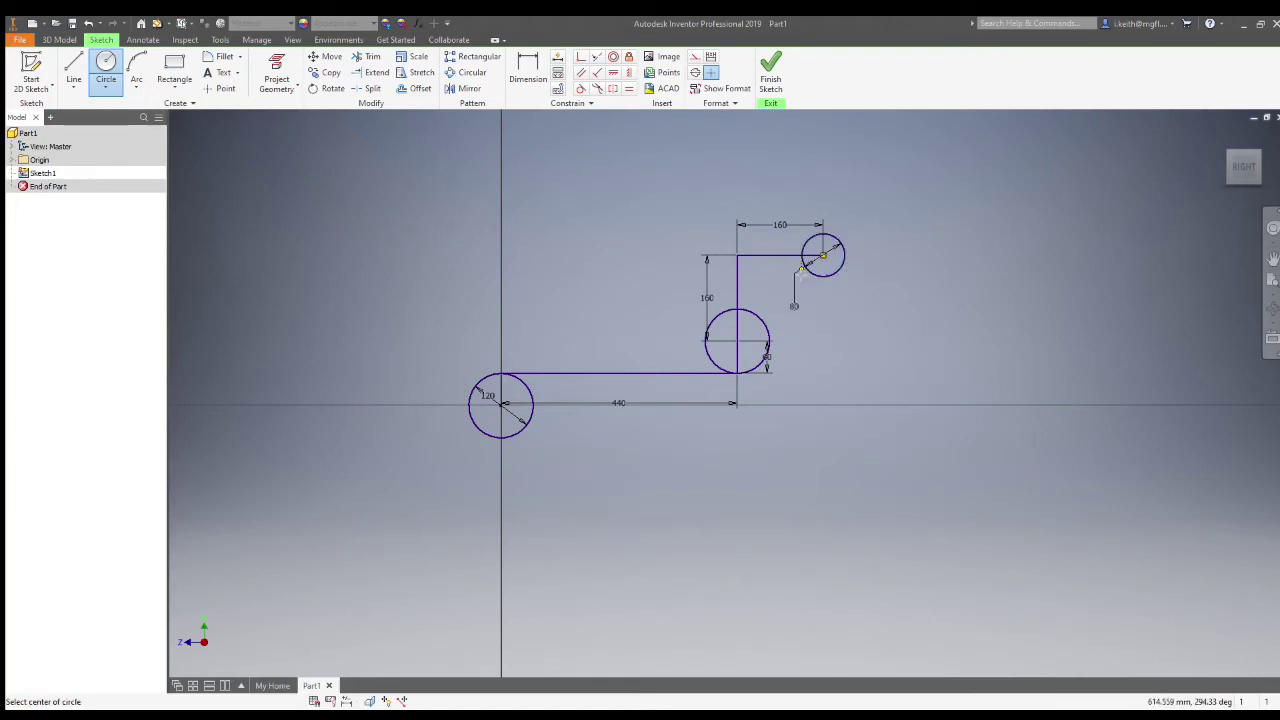
- Connect the second circle to the 80 mm circle with a slanted line and make it tangent to both
scroll(814, 306, up, 3)
scroll(794, 323, up, 3)
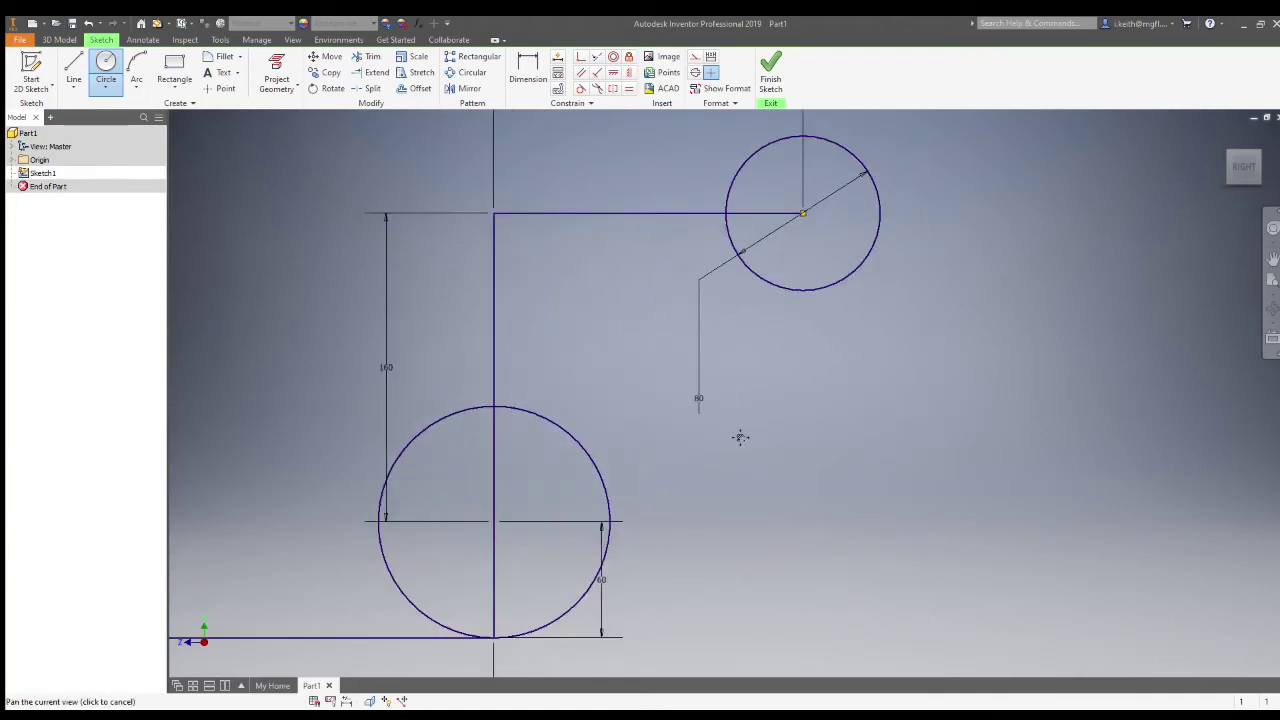
key(l)
drag(589, 573, 703, 196)
key(Escape)
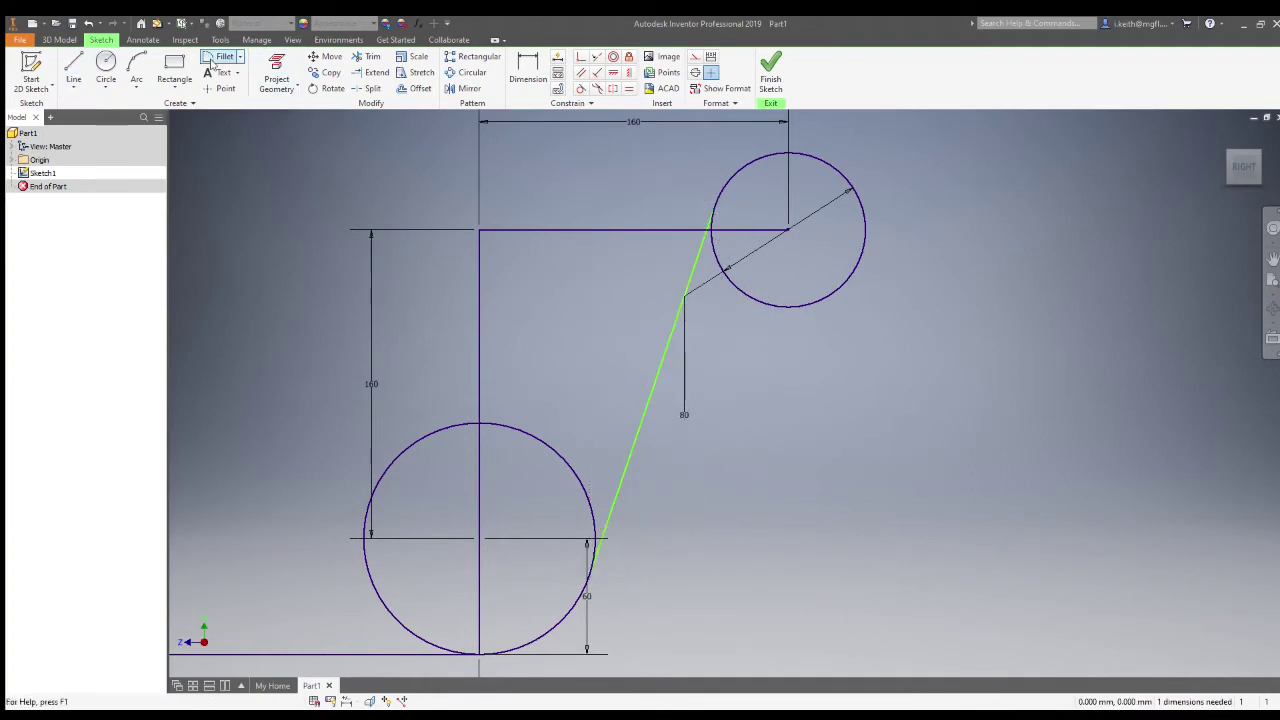
click(580, 90)
click(602, 530)
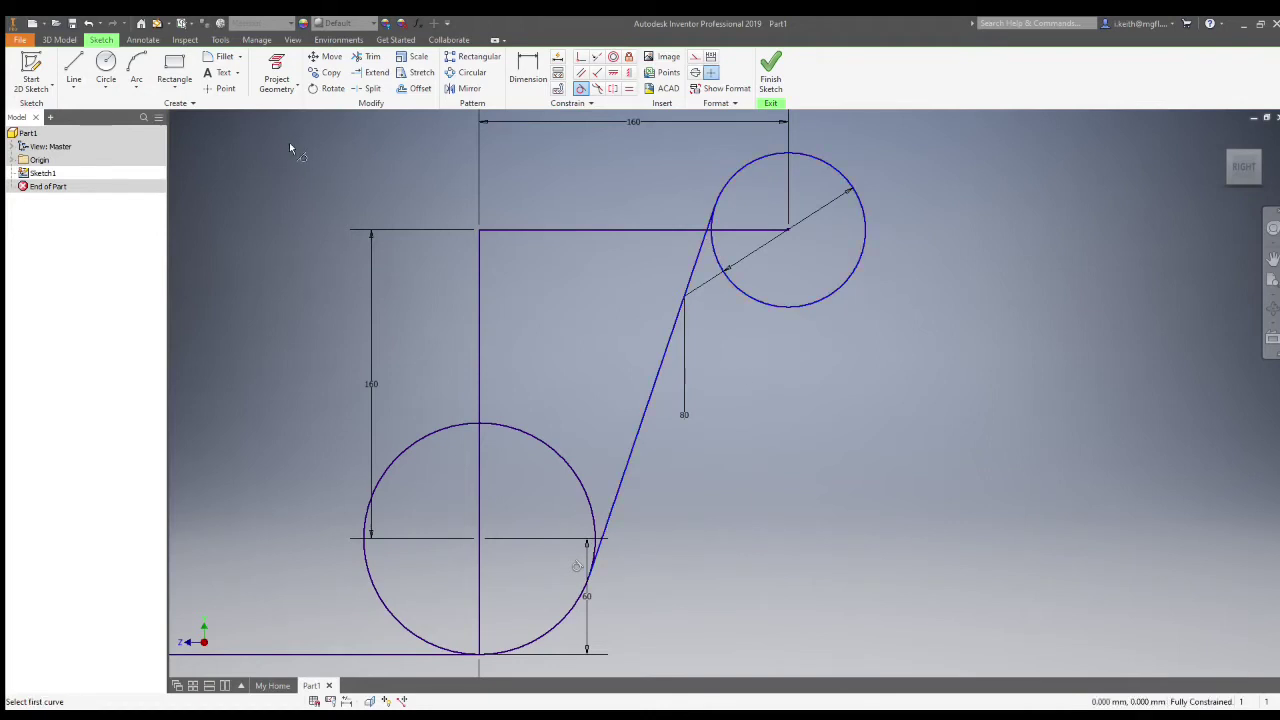
- Draw a line from the 80 mm circle's centre outward and slightly downward, crossing the circle
click(73, 68)
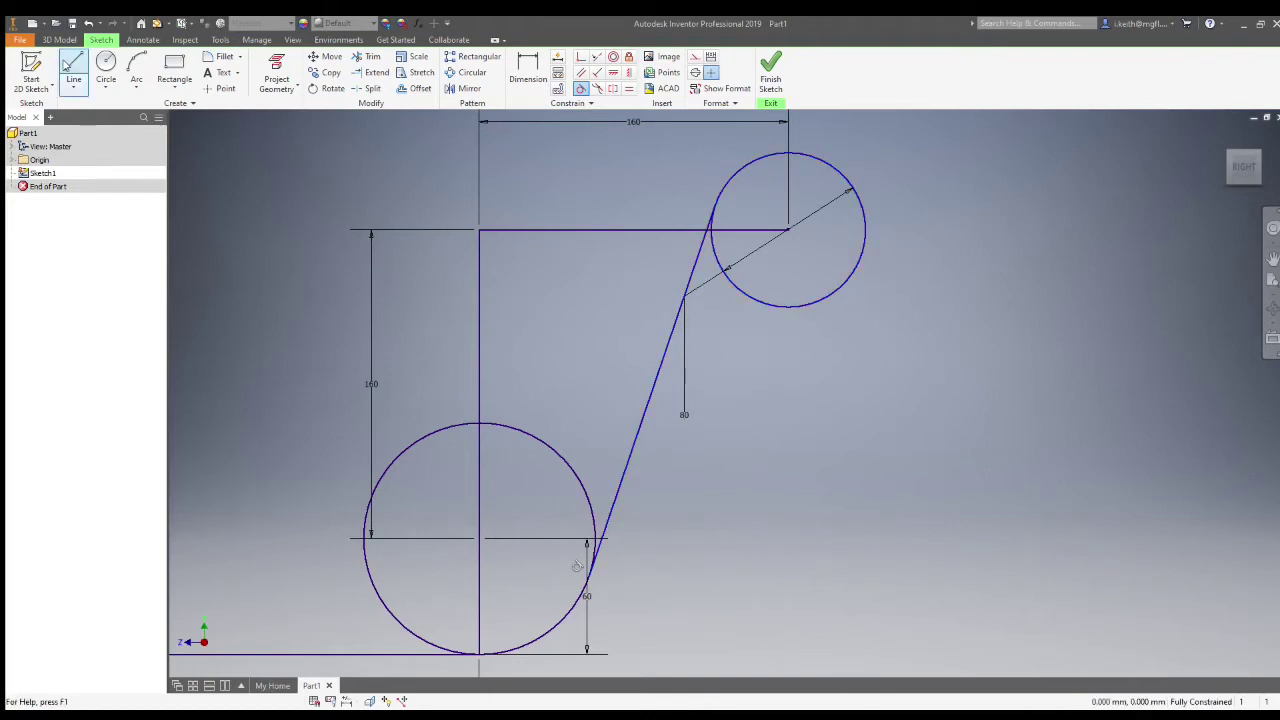
click(788, 230)
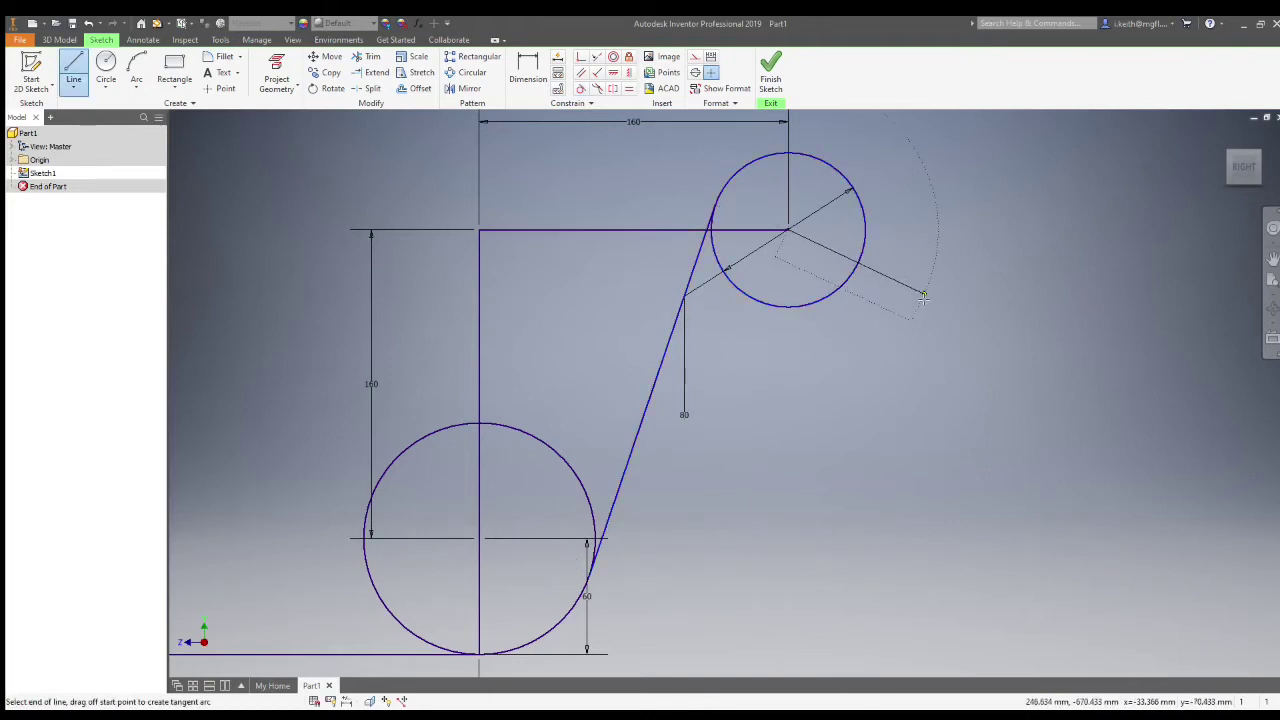
key(Escape)
- Trim the 80 mm circle to its upper hook arc and the second circle to the bend between the horizontal and slanted lines
key(x)
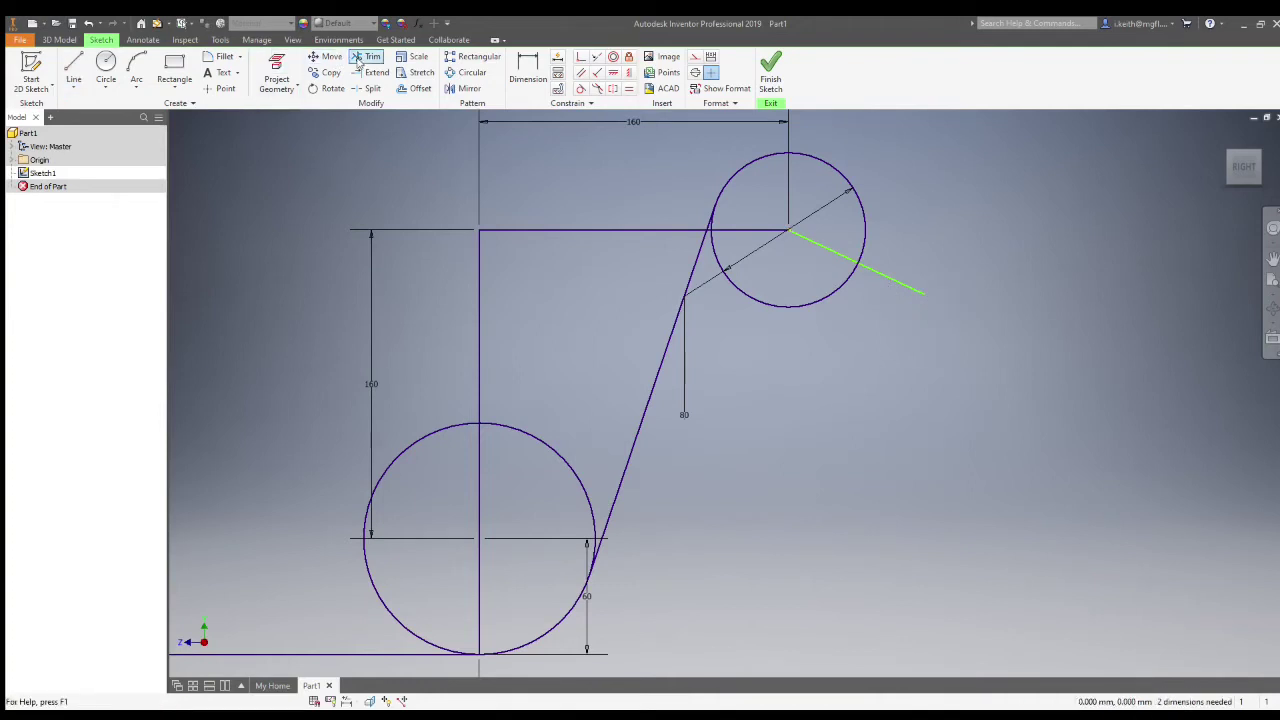
click(835, 305)
scroll(728, 251, up, 4)
scroll(690, 240, down, 5)
scroll(735, 262, down, 3)
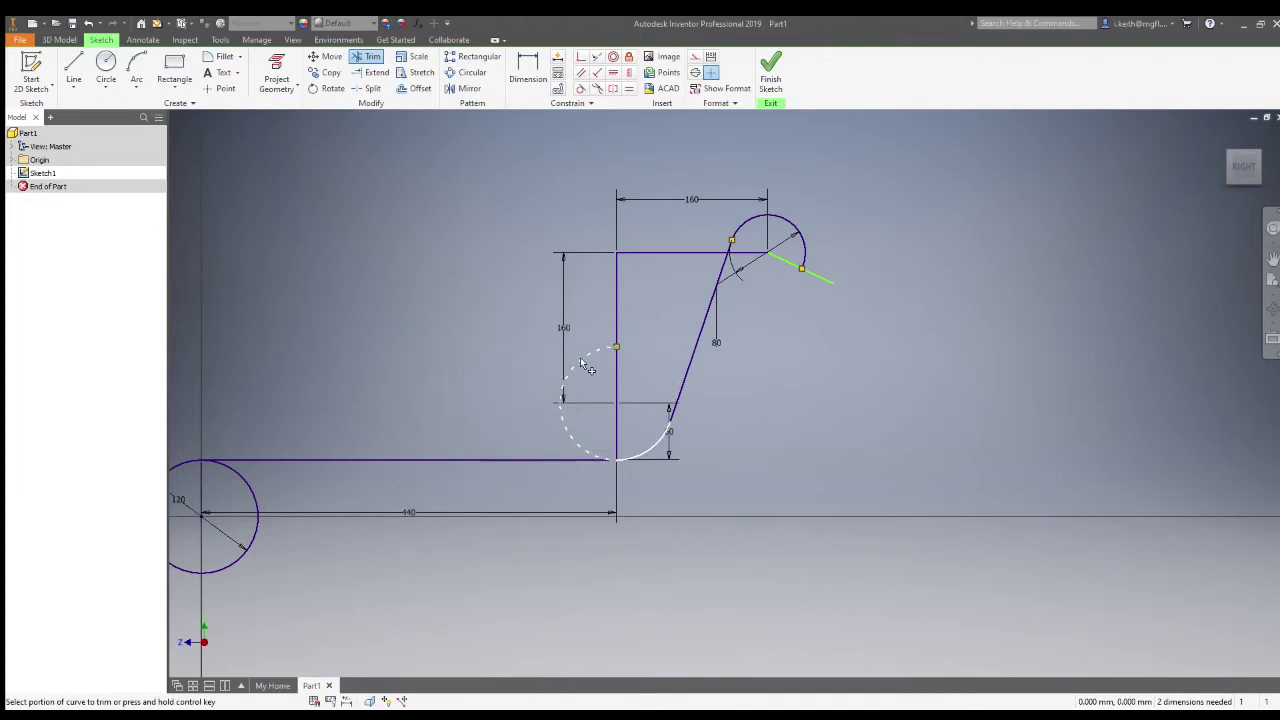
click(592, 456)
scroll(616, 466, up, 3)
scroll(616, 468, down, 3)
- Convert the 160 mm guide lines, the 60 mm line and the line through the small arc's end to construction geometry
key(Escape)
click(775, 306)
click(695, 57)
click(660, 288)
click(723, 292)
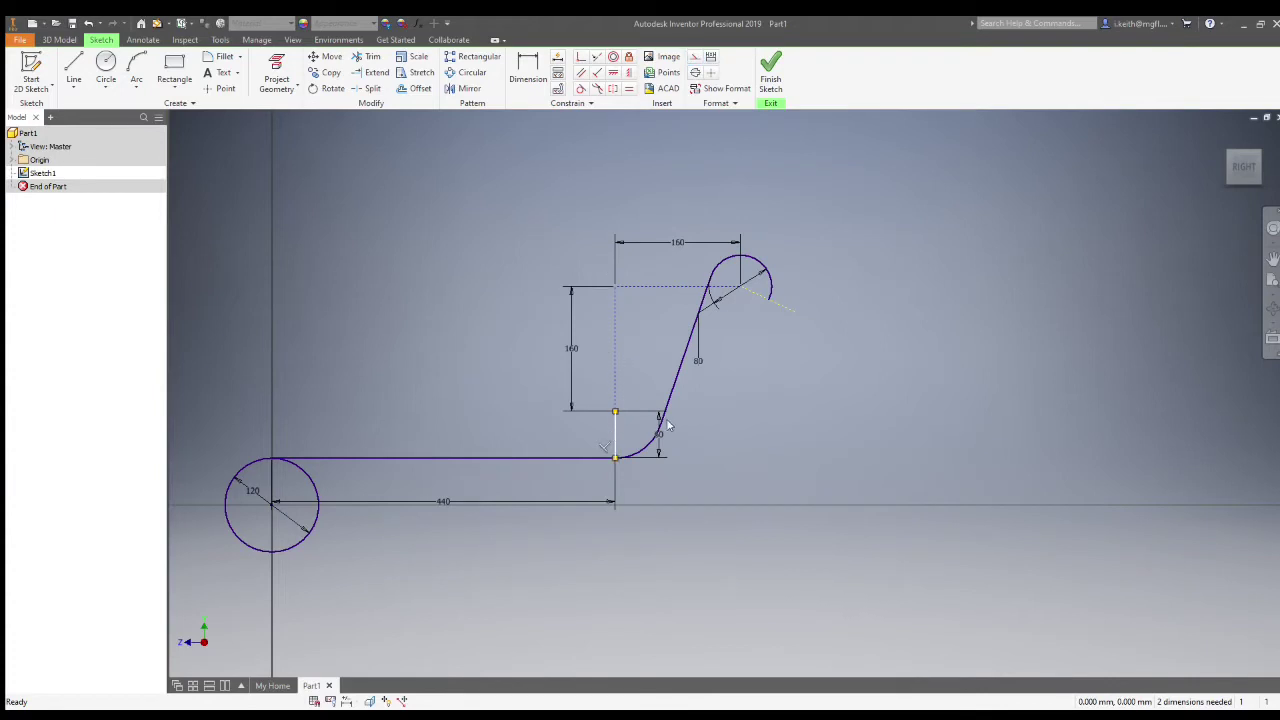
- Draw a 137 mm vertical line down from the origin circle's centre and a horizontal line outward from its lower end
scroll(351, 507, down, 2)
middle_drag(351, 507, 449, 377)
scroll(457, 380, up, 3)
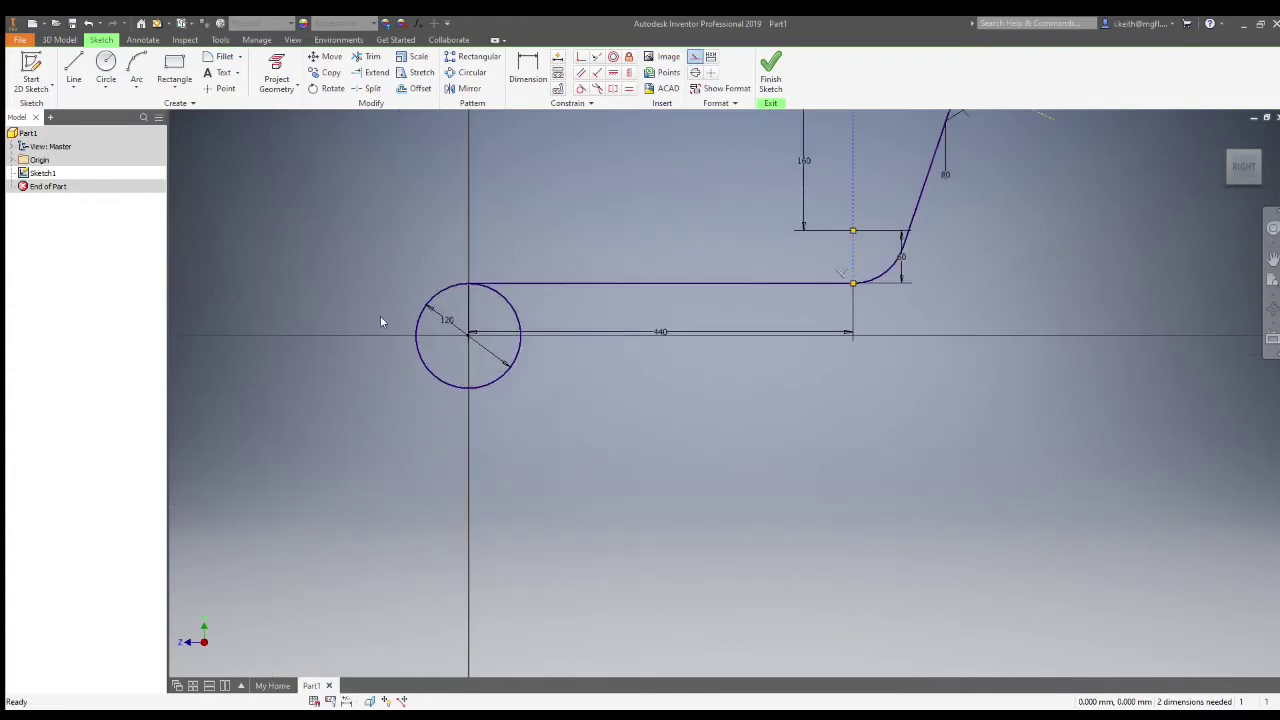
click(73, 68)
click(468, 333)
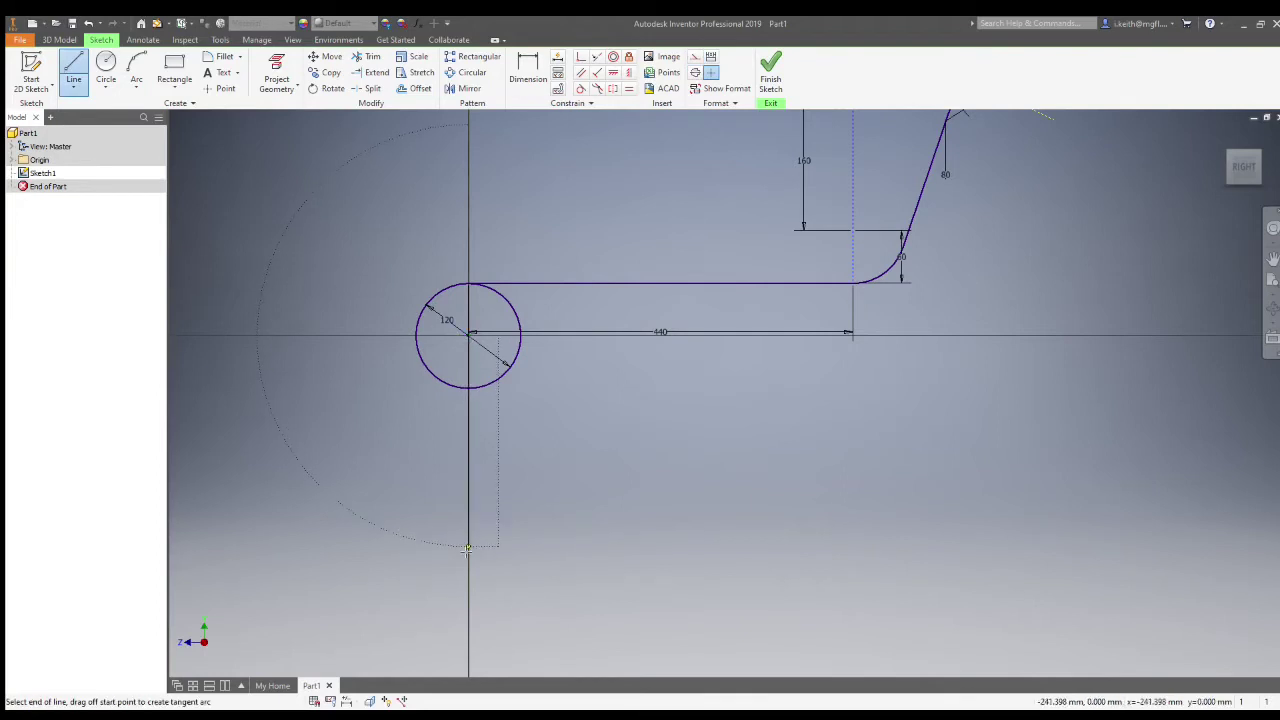
text(137)
key(Return)
click(318, 455)
key(Escape)
- Draw a slanted line from the outer side of the 120 mm circle past the lower horizontal line and make it tangent to the circle
key(l)
click(418, 342)
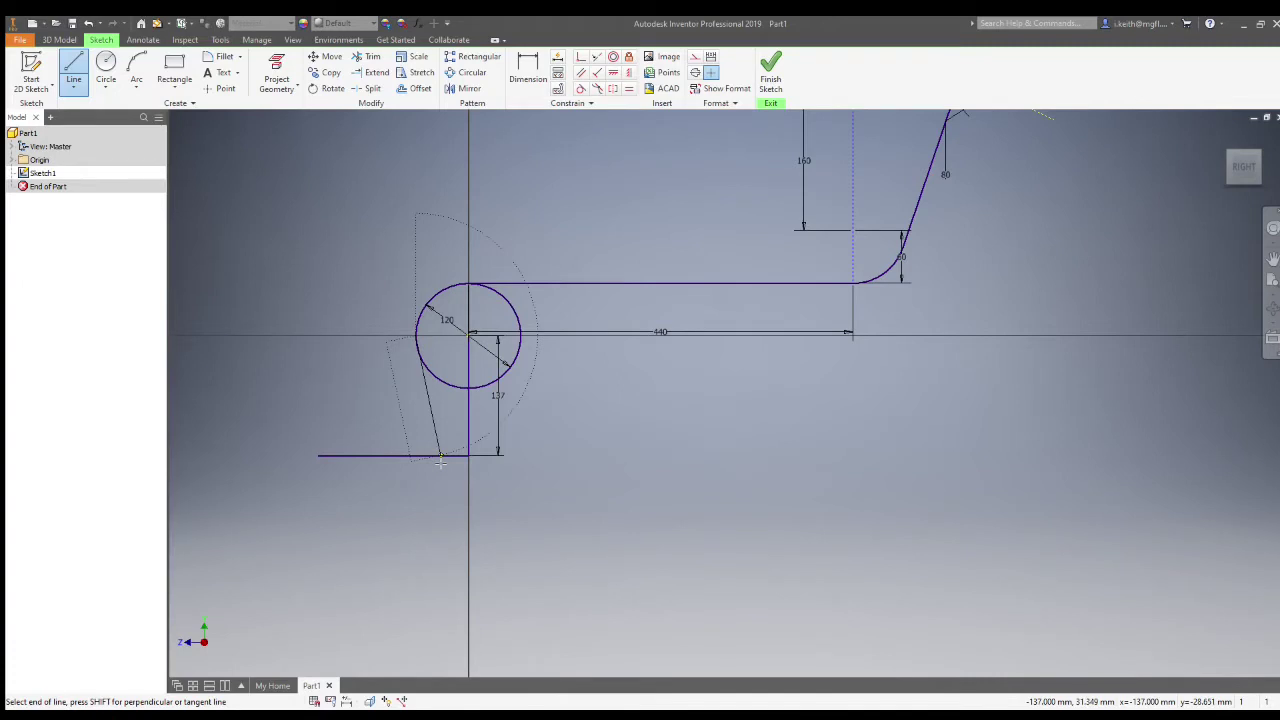
click(446, 467)
key(Escape)
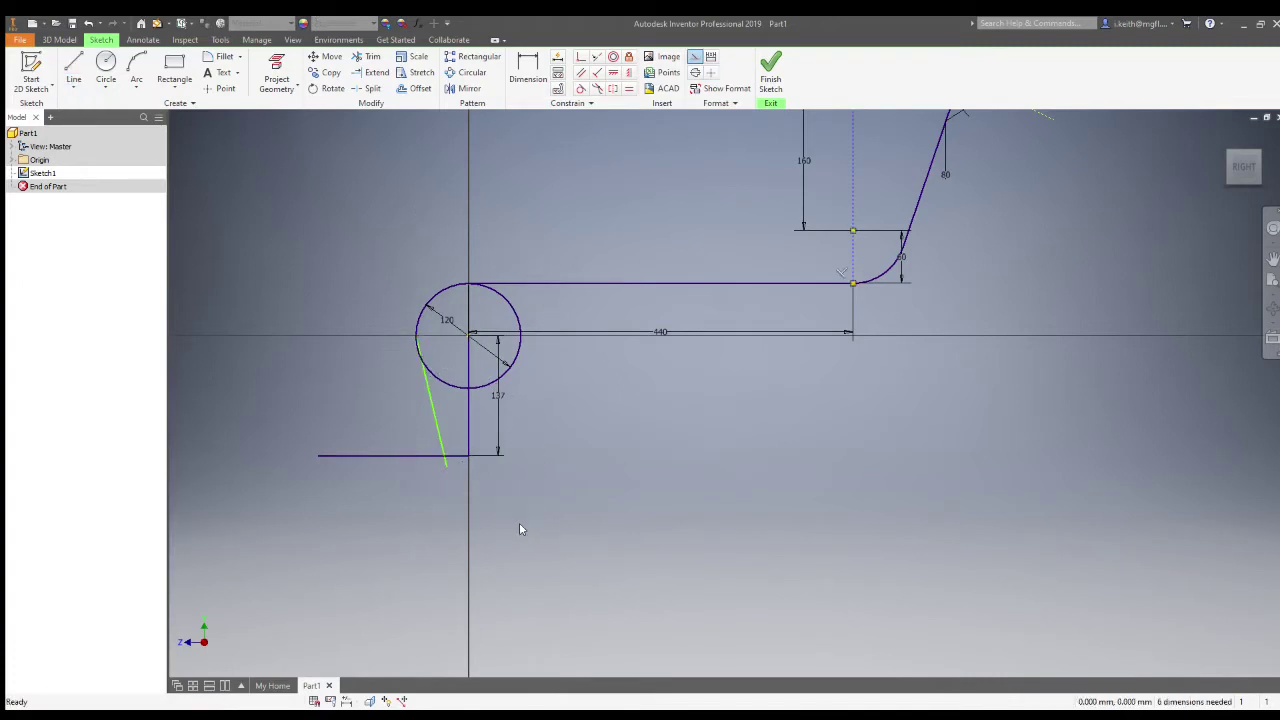
click(581, 88)
key(d)
- Trim the slanted leg's overhang at the lower horizontal line and delete that horizontal line
key(x)
click(443, 465)
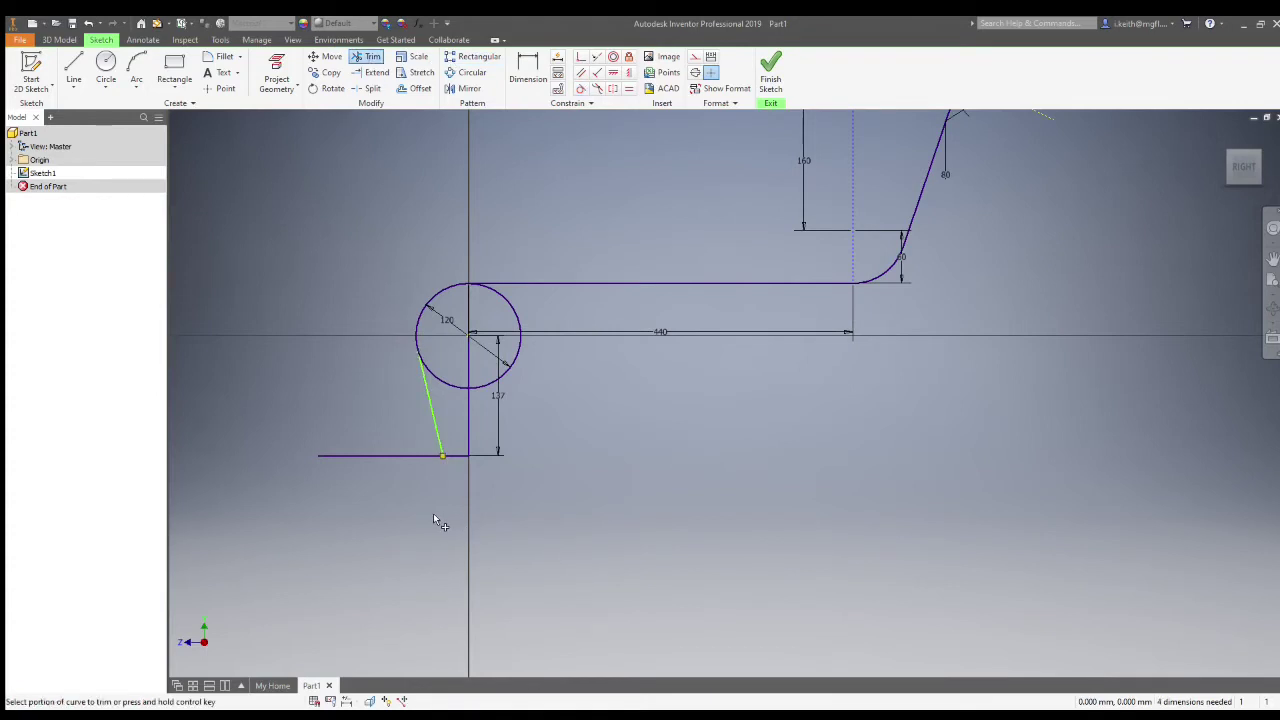
key(Escape)
click(401, 456)
key(Delete)
- Trim the 120 mm circle to the arc joining the slanted leg and the 440 mm line
click(357, 56)
click(440, 377)
scroll(541, 366, down, 3)
scroll(628, 420, up, 3)
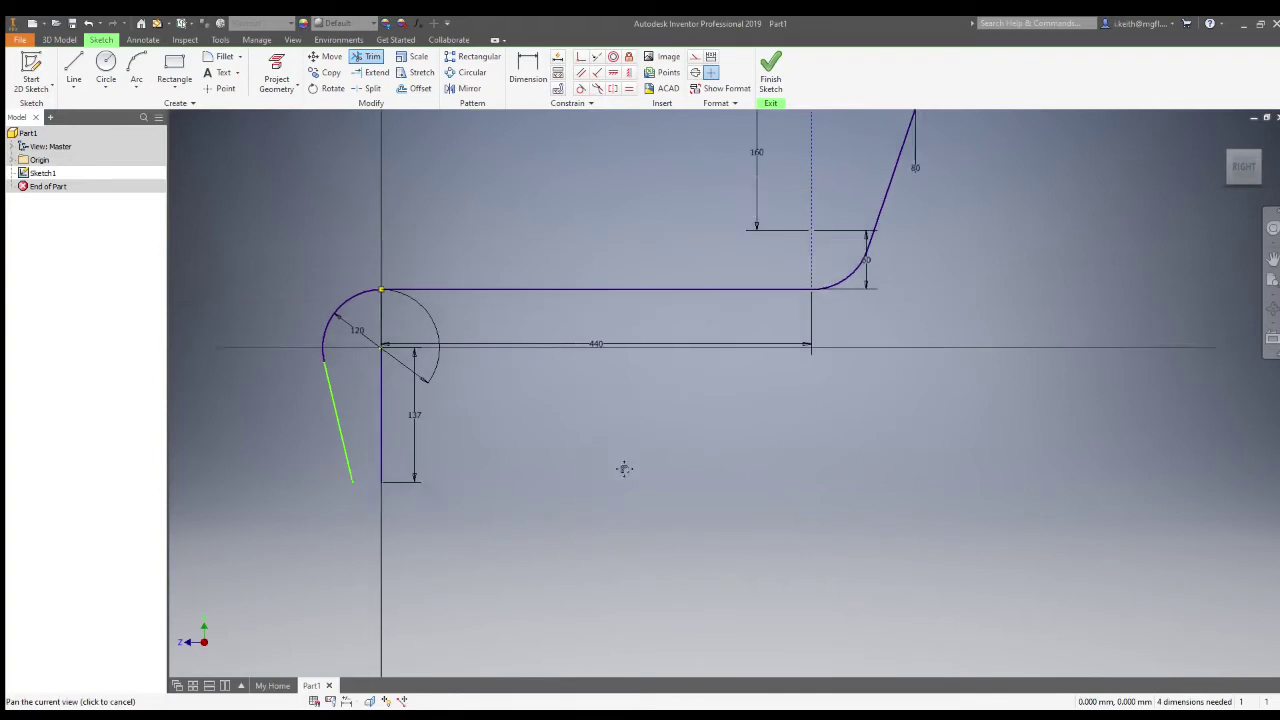
- Offset the whole profile chain 10 mm toward its underside
click(420, 88)
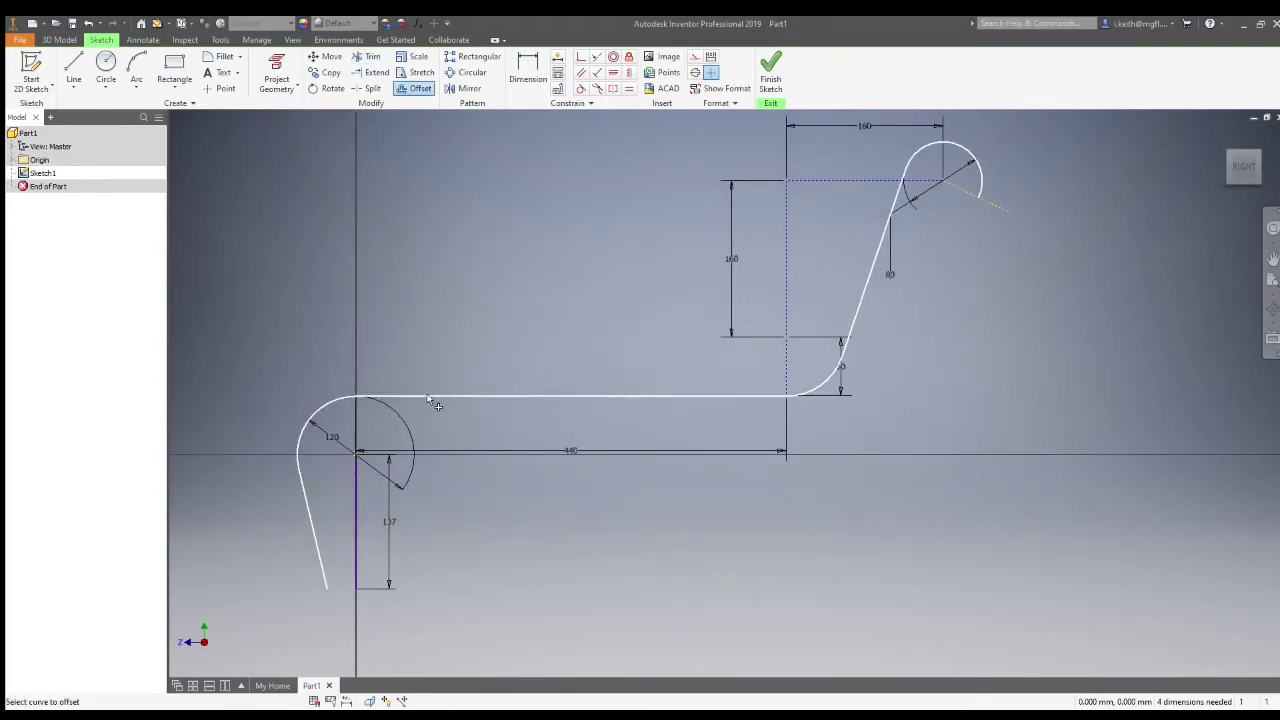
click(427, 396)
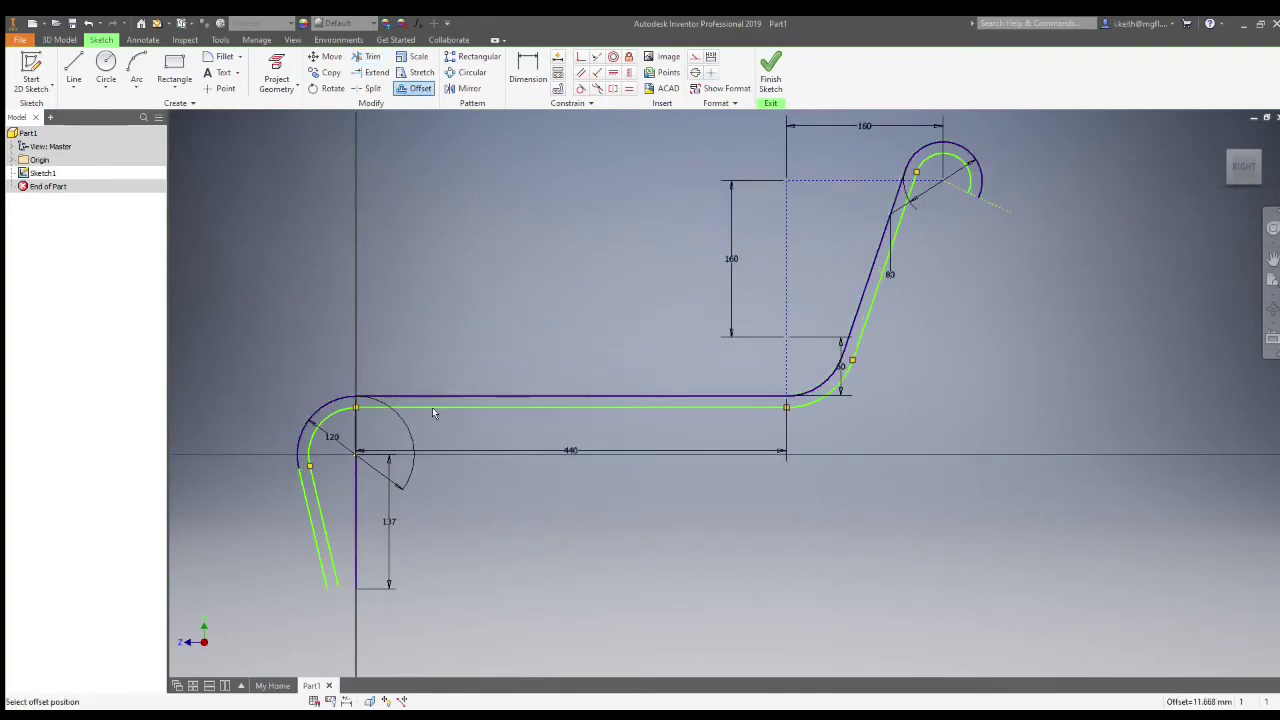
click(433, 410)
- Close both open ends of the 10 mm thick profile with short lines, at the leg and at the hook
click(72, 68)
click(335, 586)
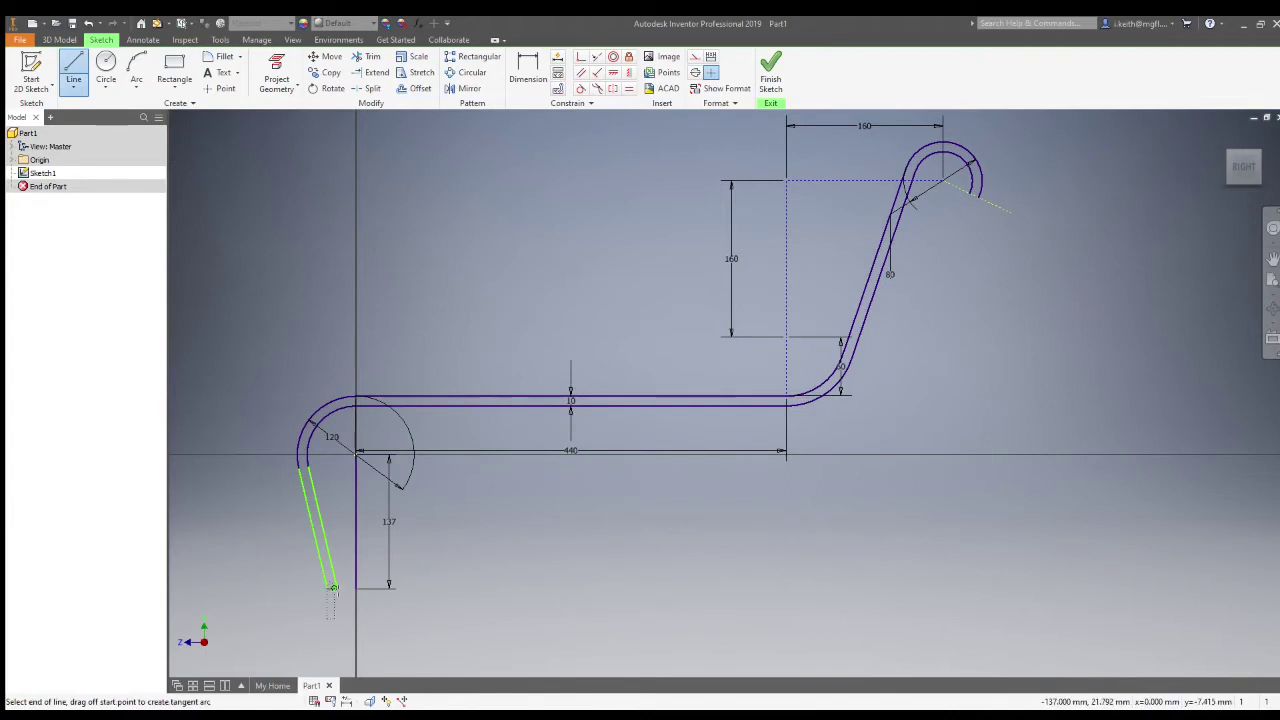
scroll(335, 586, up, 3)
scroll(335, 586, down, 3)
scroll(845, 300, up, 5)
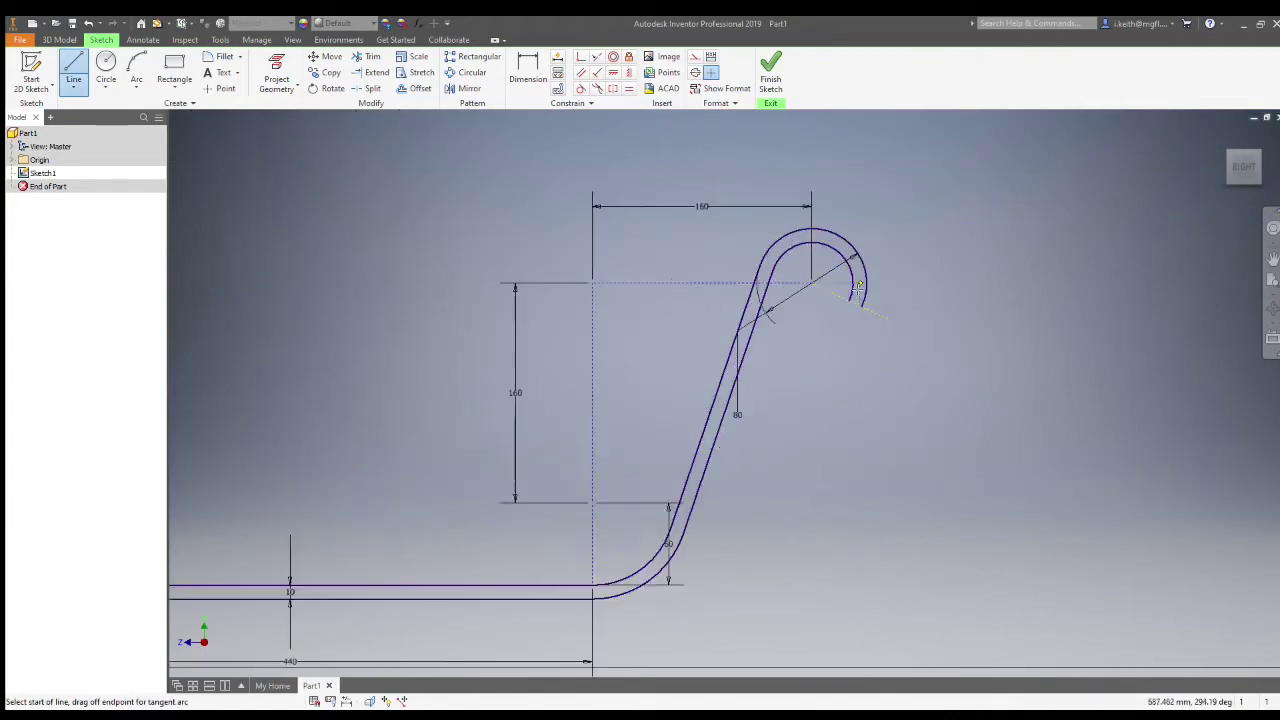
scroll(794, 430, down, 5)
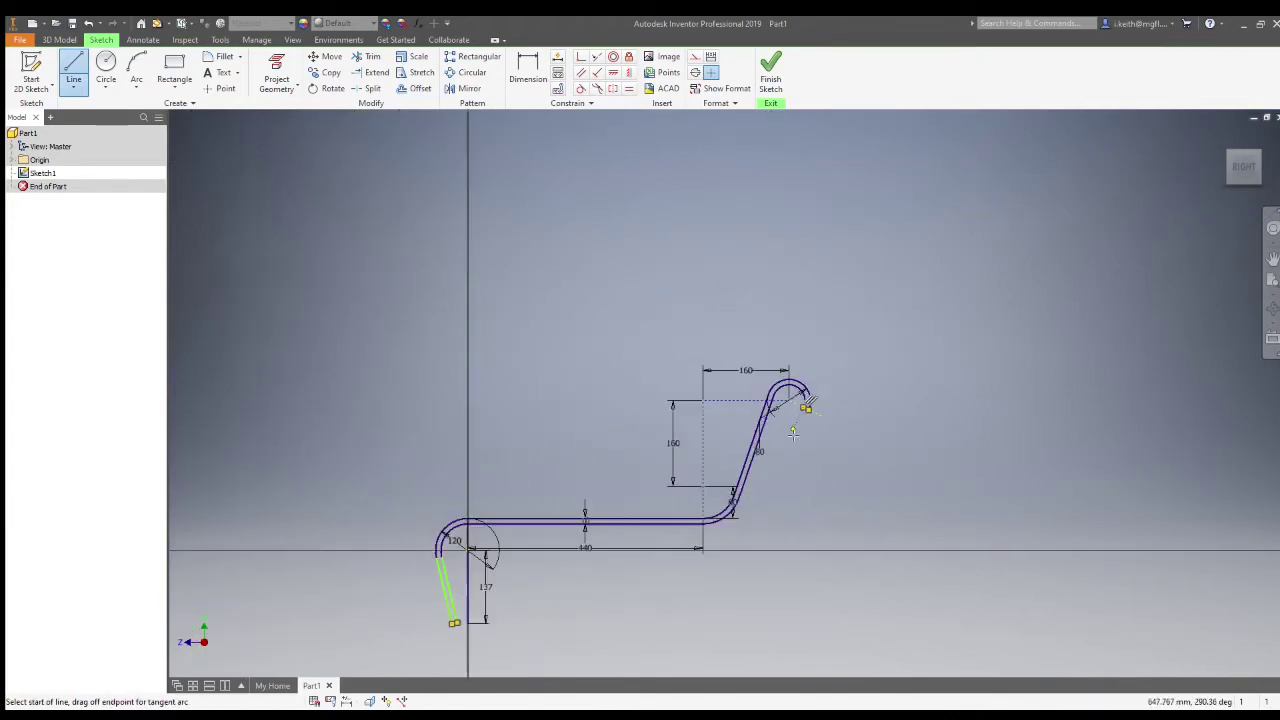
- Fit the whole profile in the view and finish the sketch
click(1273, 258)
click(1273, 281)
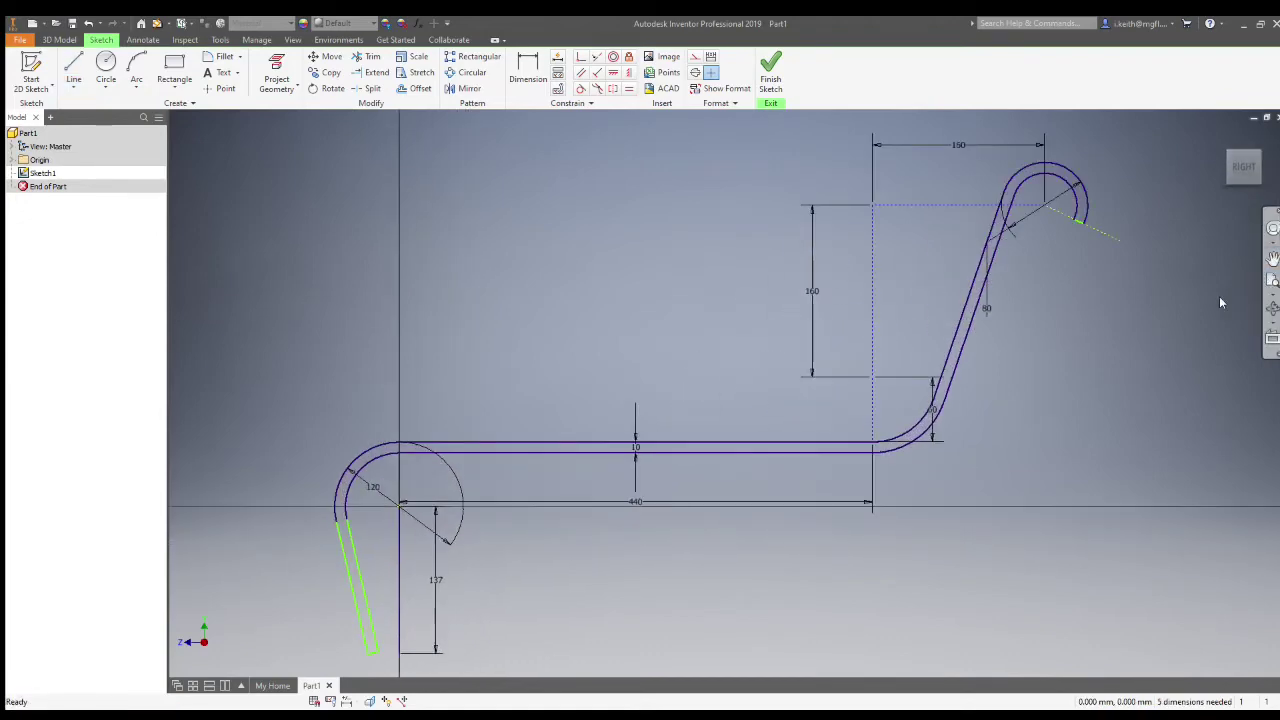
click(772, 75)
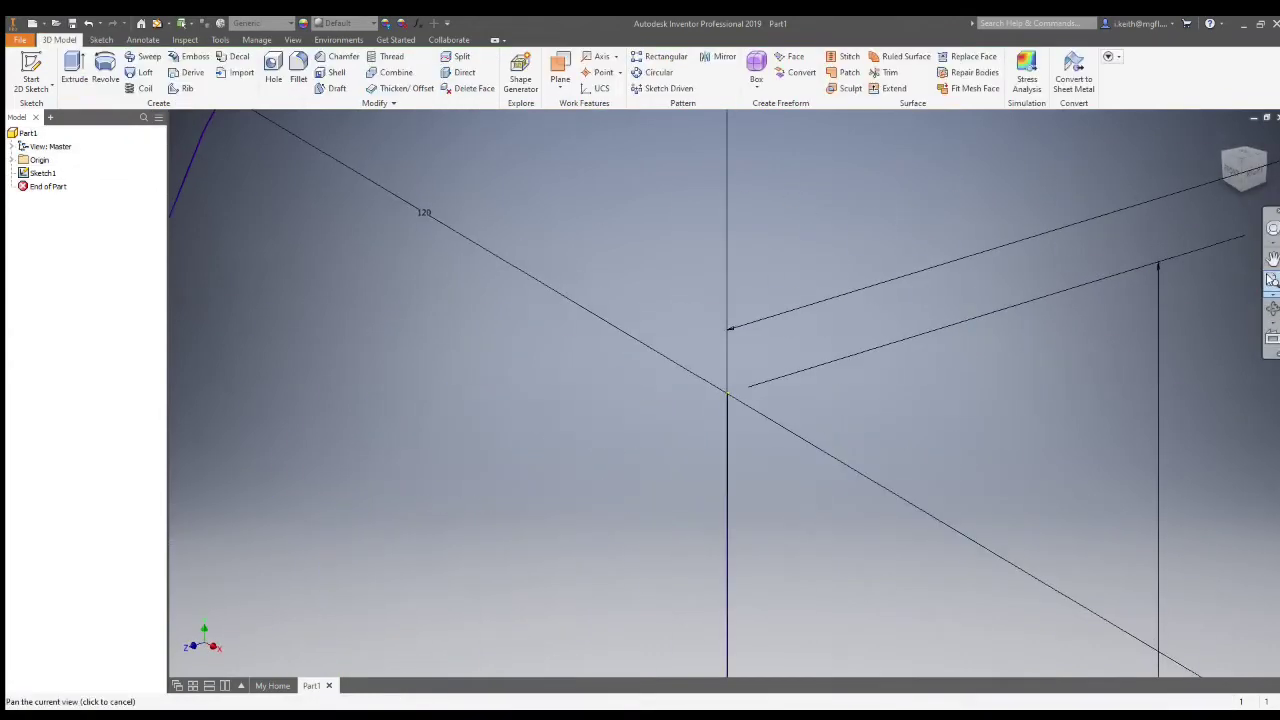
- Extrude the closed 10 mm thick side profile to a width of 460 mm
click(75, 65)
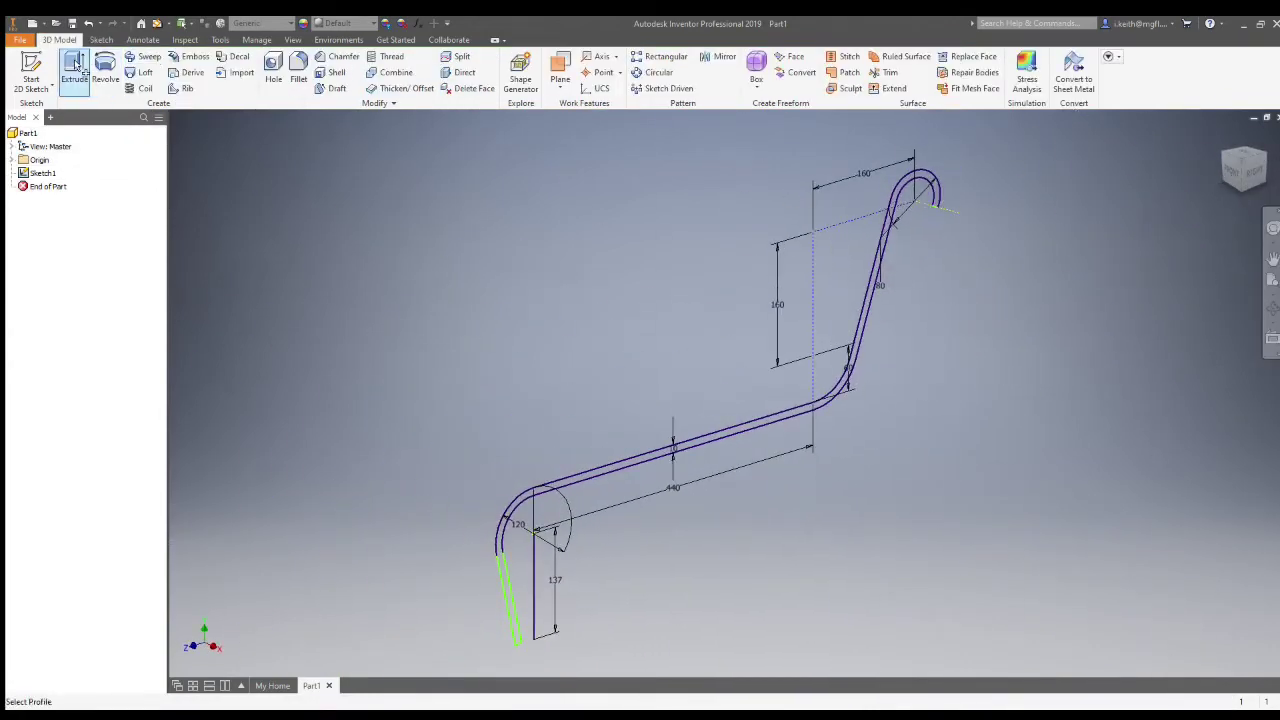
click(607, 469)
key(Return)
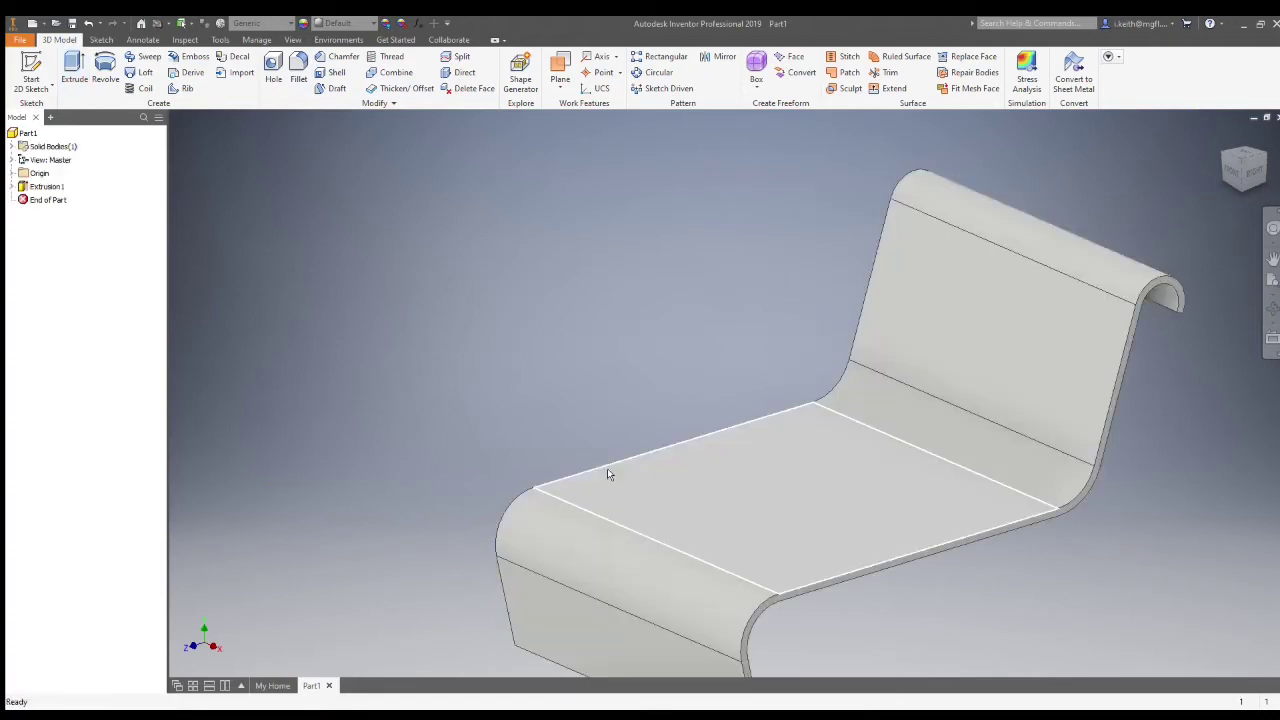
scroll(873, 546, down, 5)
middle_drag(876, 545, 693, 433)
scroll(680, 429, up, 2)
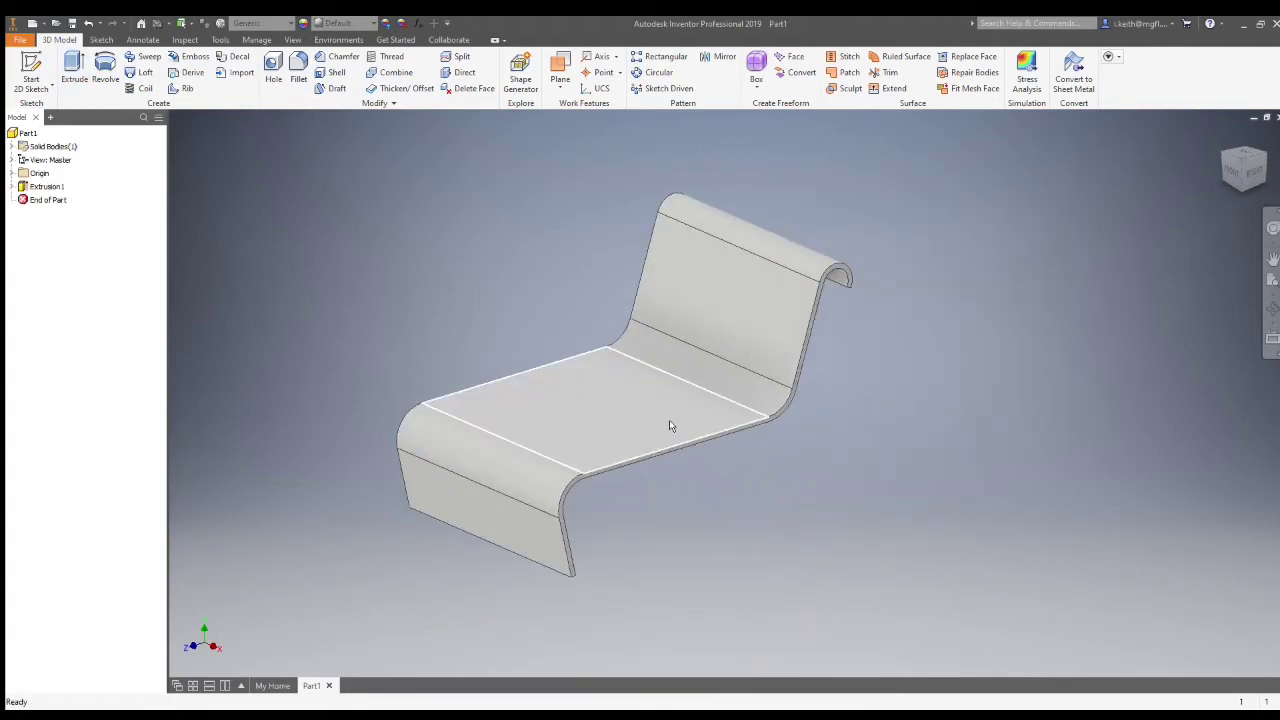
- Start a sketch on the flat seat face and project the front bend's outer edge and both side edges into it
click(31, 66)
click(540, 414)
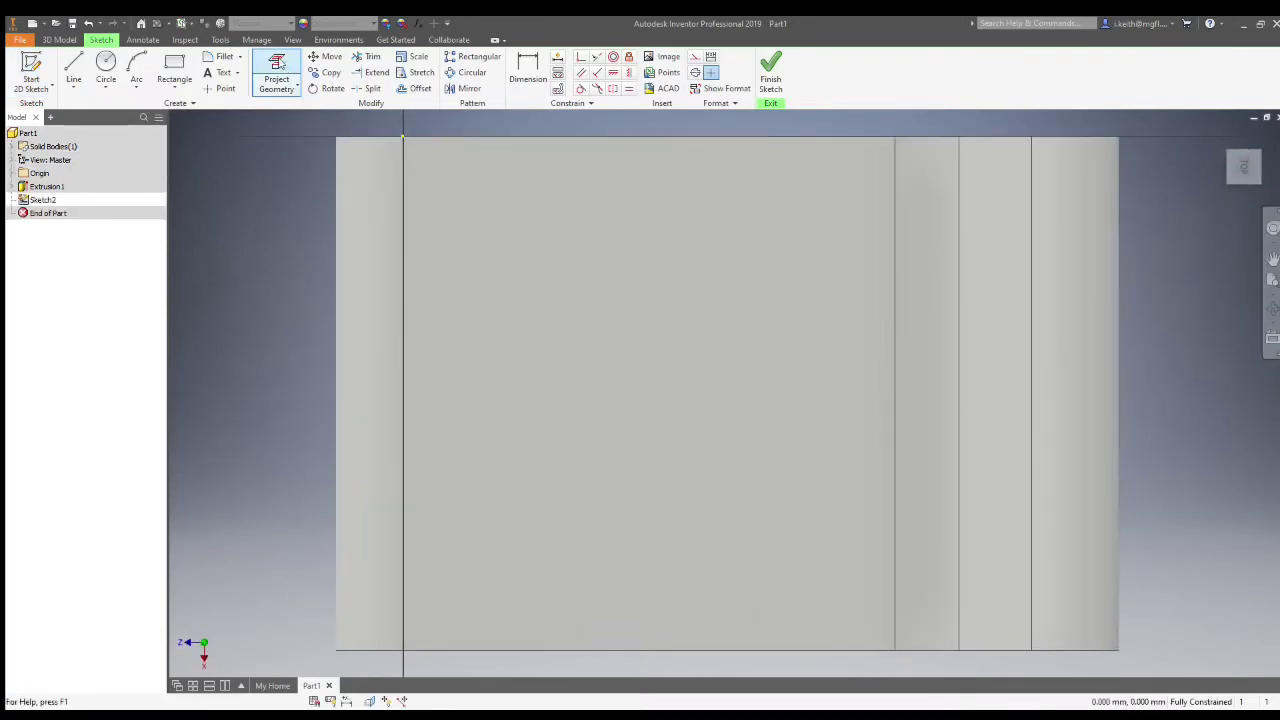
click(279, 63)
click(334, 212)
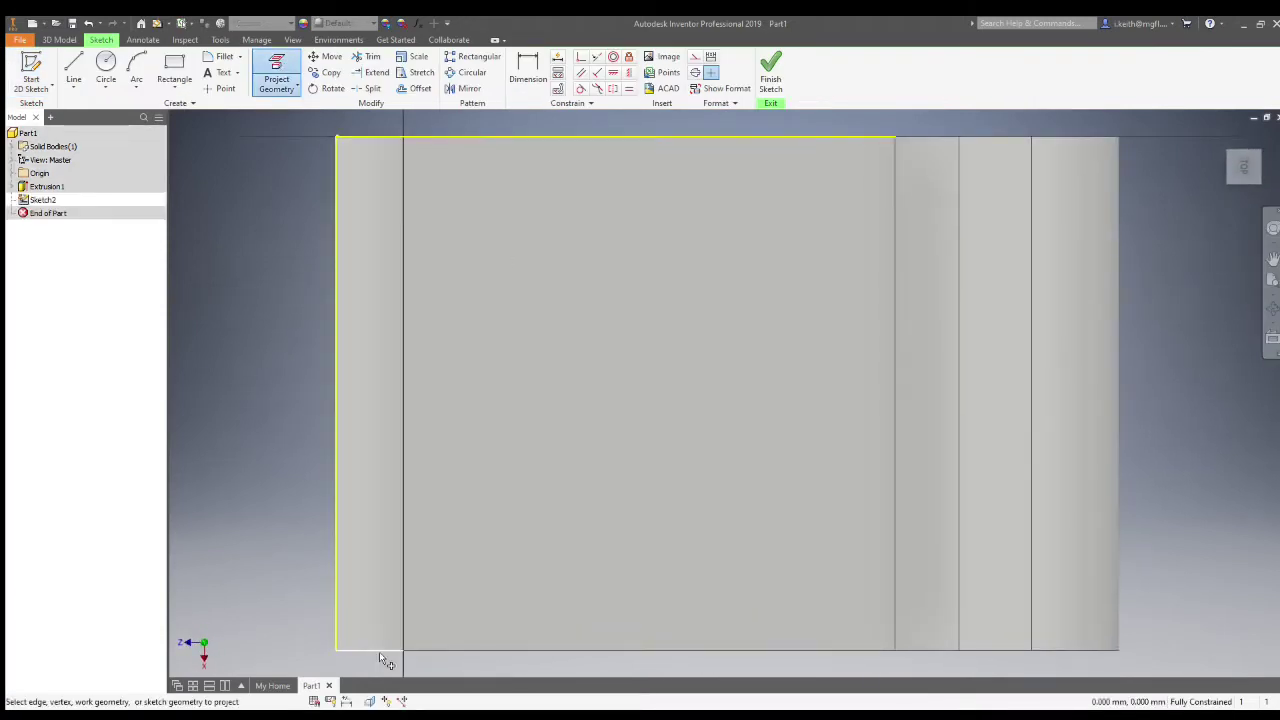
click(564, 652)
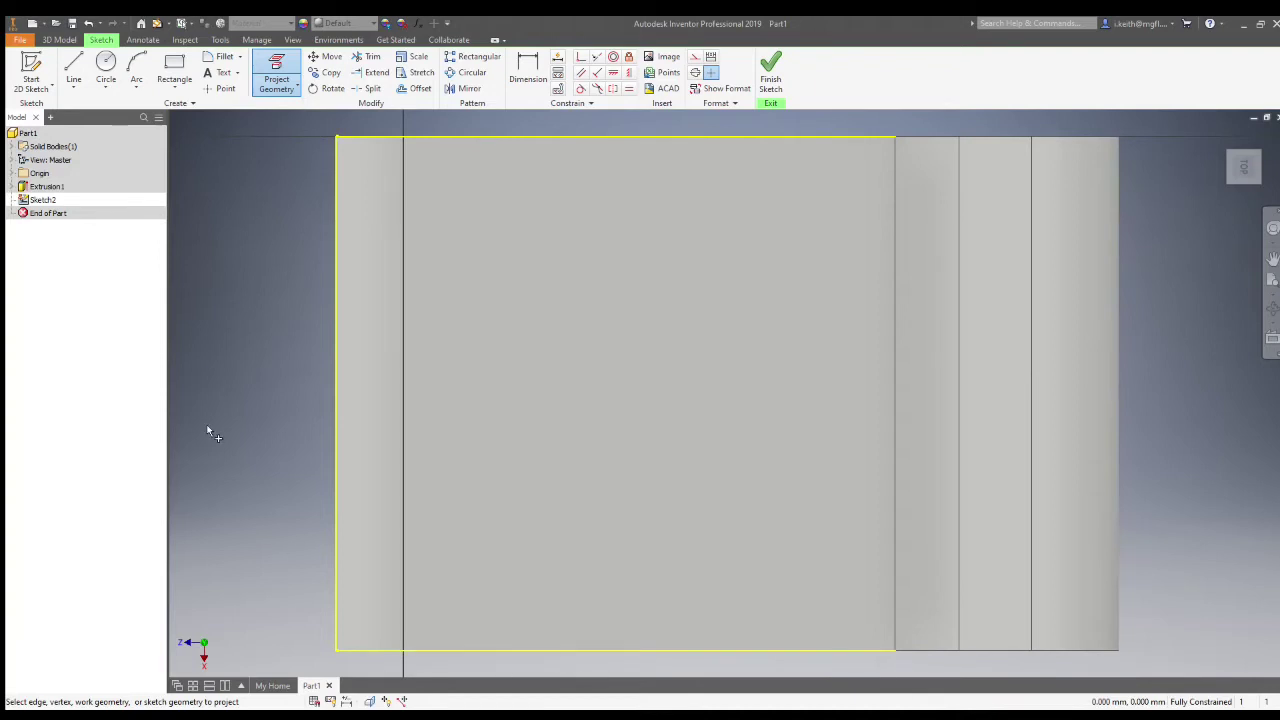
- Draw a 191.5 mm line along the first projected side edge from its front corner and a 30 mm line perpendicular inward from its end
key(l)
scroll(333, 142, up, 5)
middle_drag(381, 182, 335, 320)
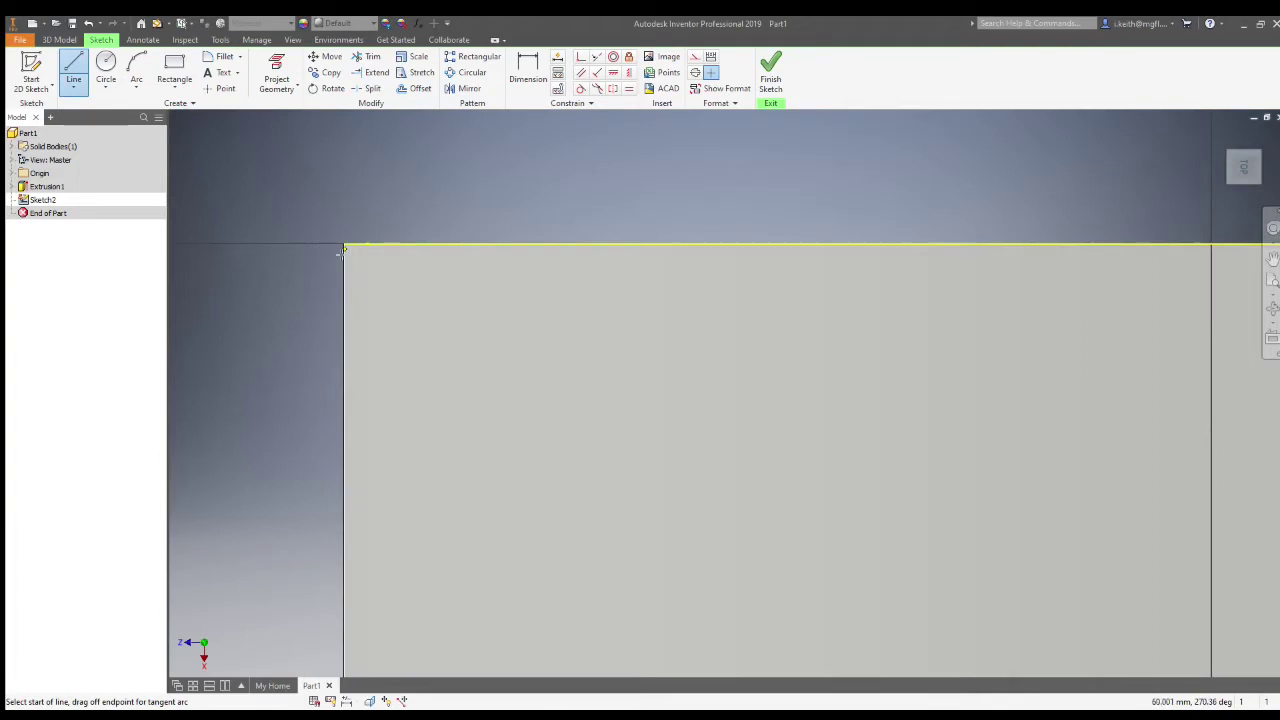
click(343, 248)
scroll(453, 293, down, 5)
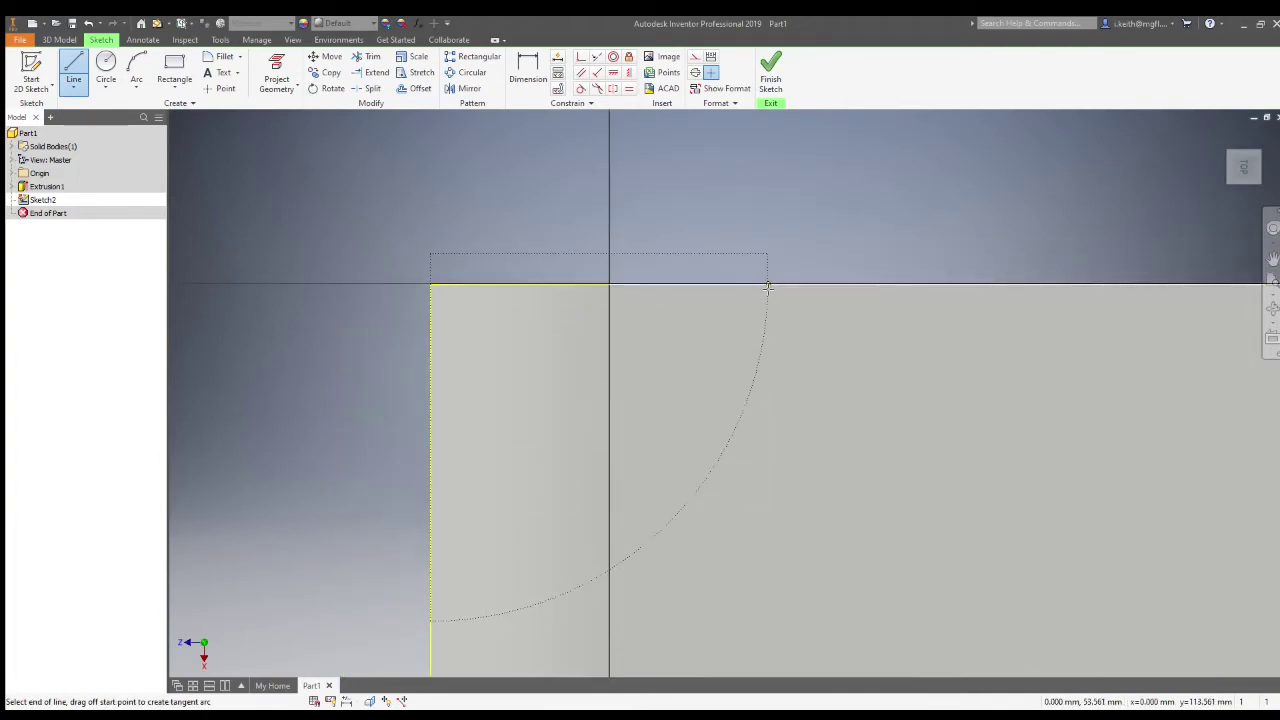
click(998, 285)
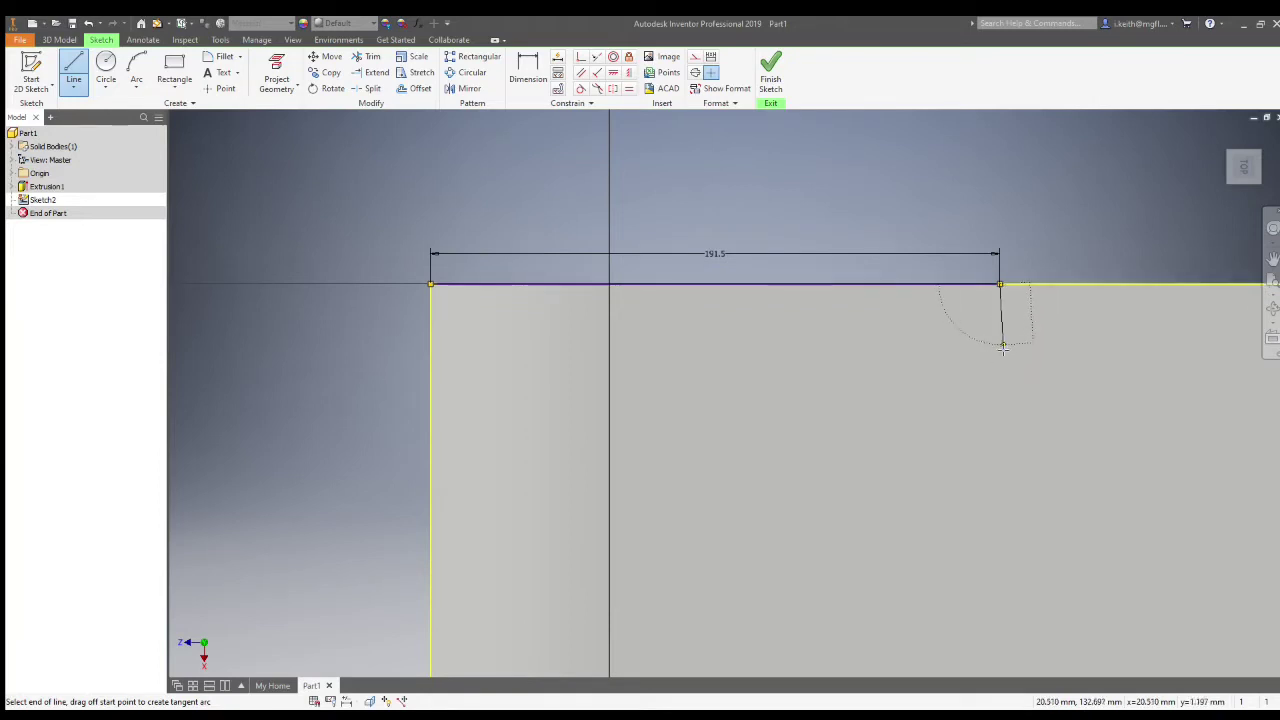
click(999, 372)
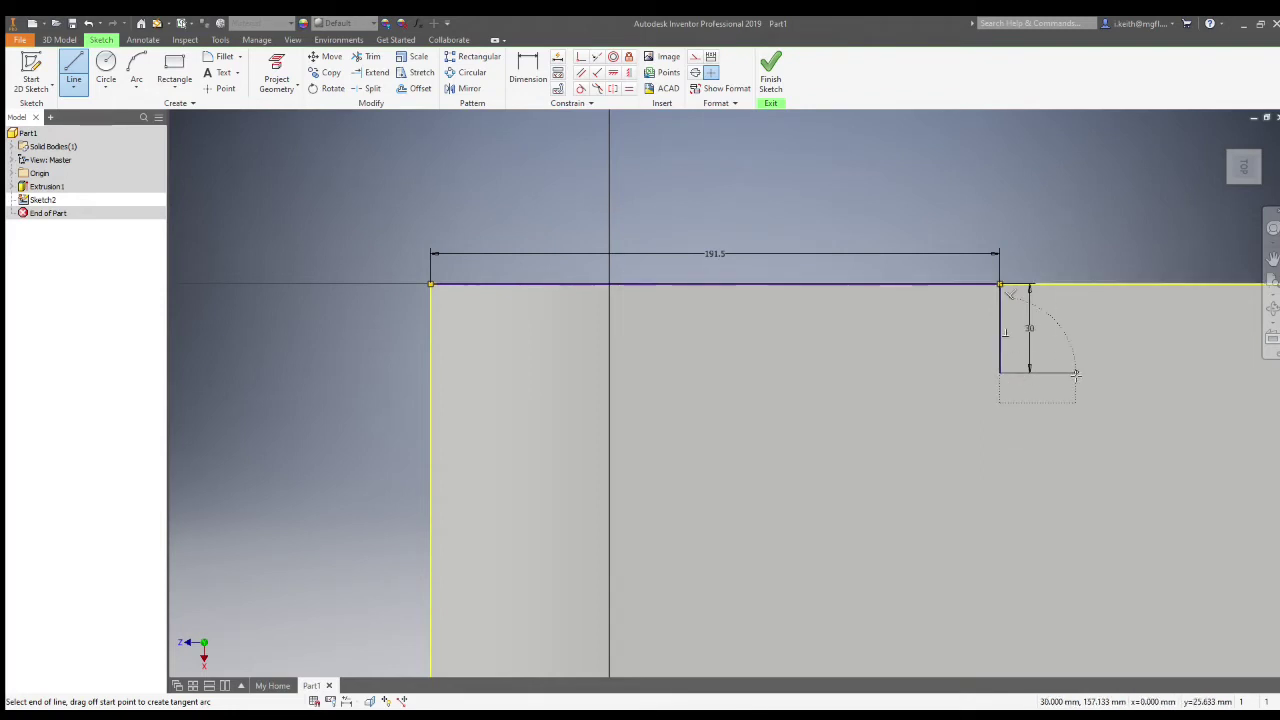
- Continue from the 30 mm line with a 250 mm line parallel to the side edge and end the chain
scroll(1063, 375, down, 3)
middle_drag(1063, 375, 617, 322)
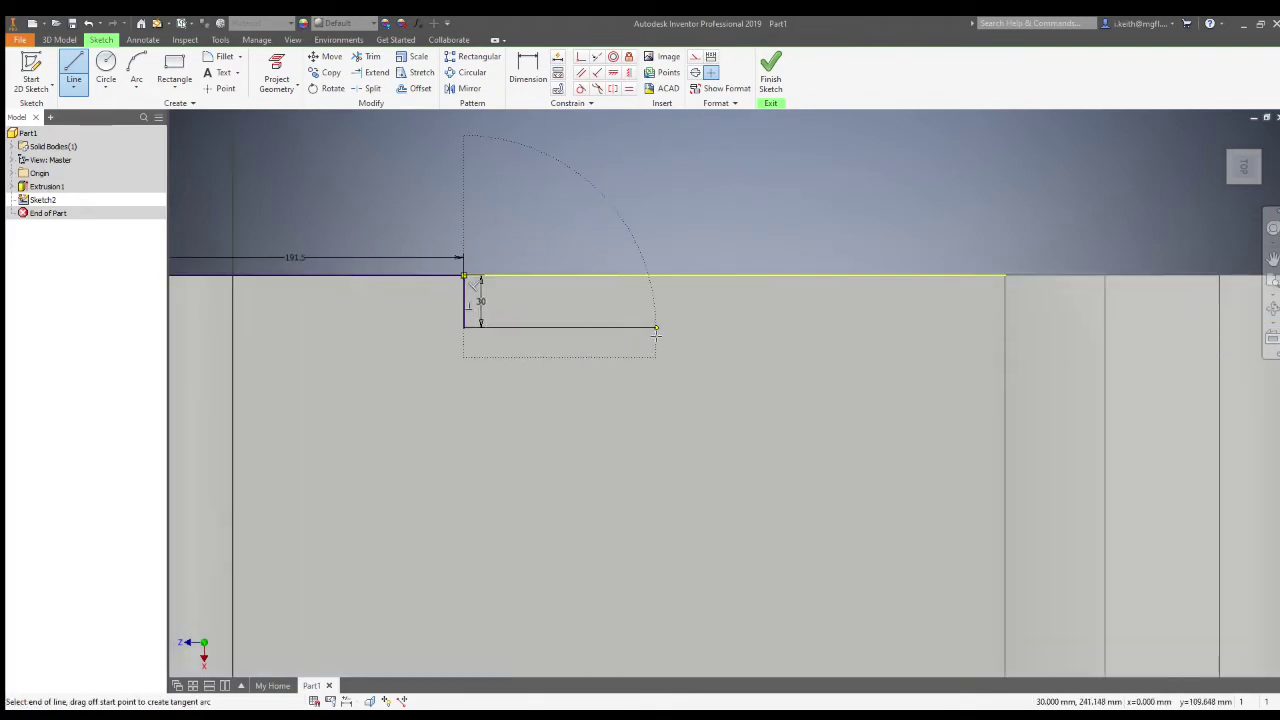
text(250)
key(Return)
key(Escape)
scroll(686, 394, down, 5)
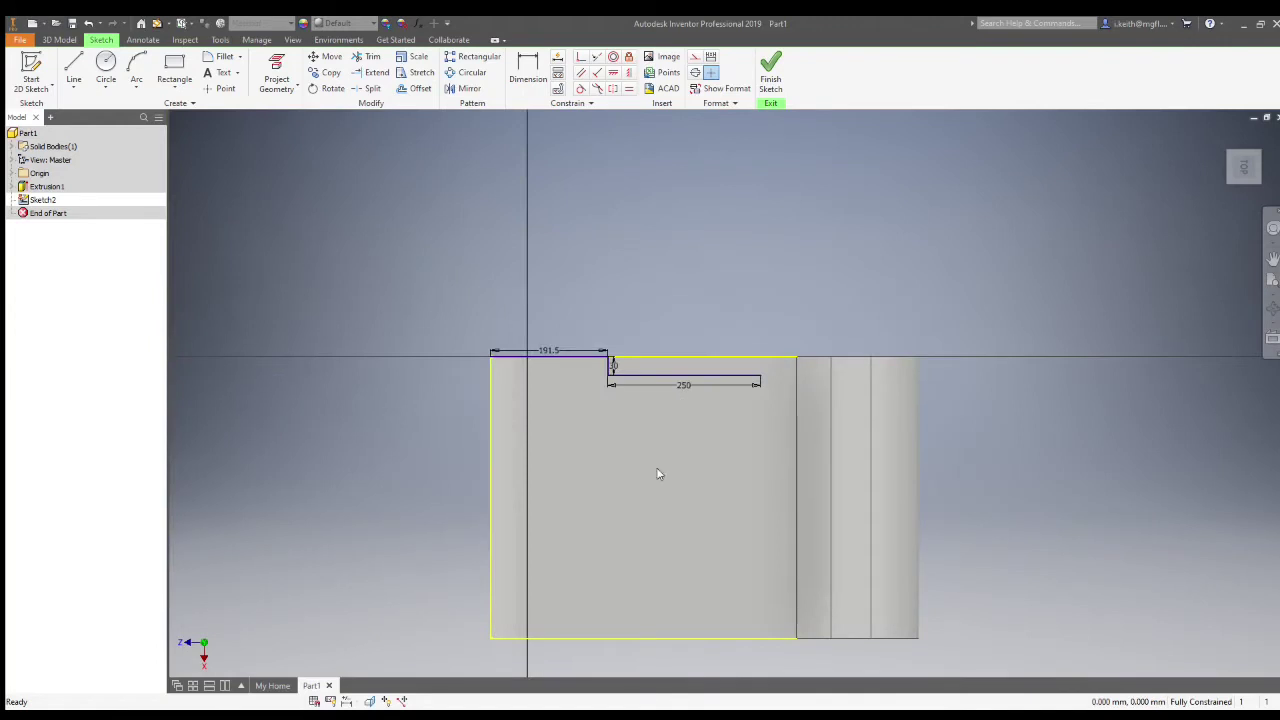
- Draw a 191.5 mm line along the opposite side edge, starting from its front corner
middle_drag(657, 474, 652, 248)
scroll(536, 337, up, 2)
click(73, 68)
scroll(436, 472, up, 5)
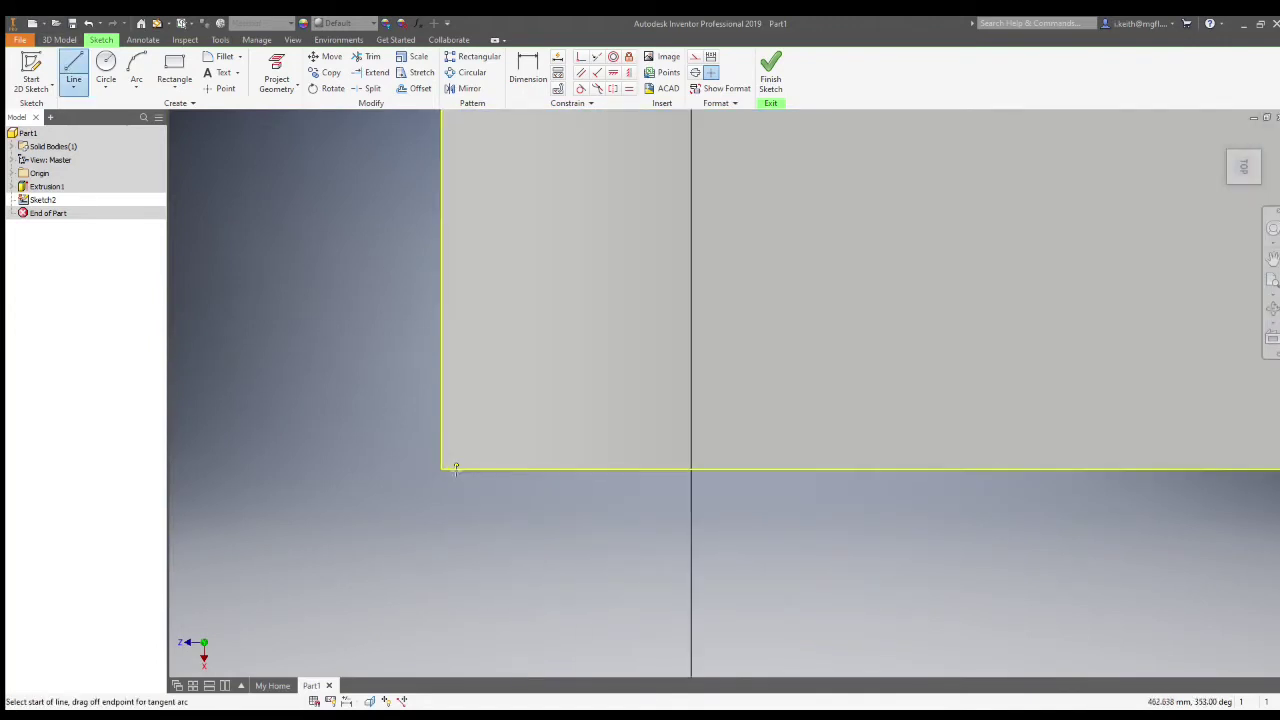
click(434, 475)
scroll(773, 473, down, 3)
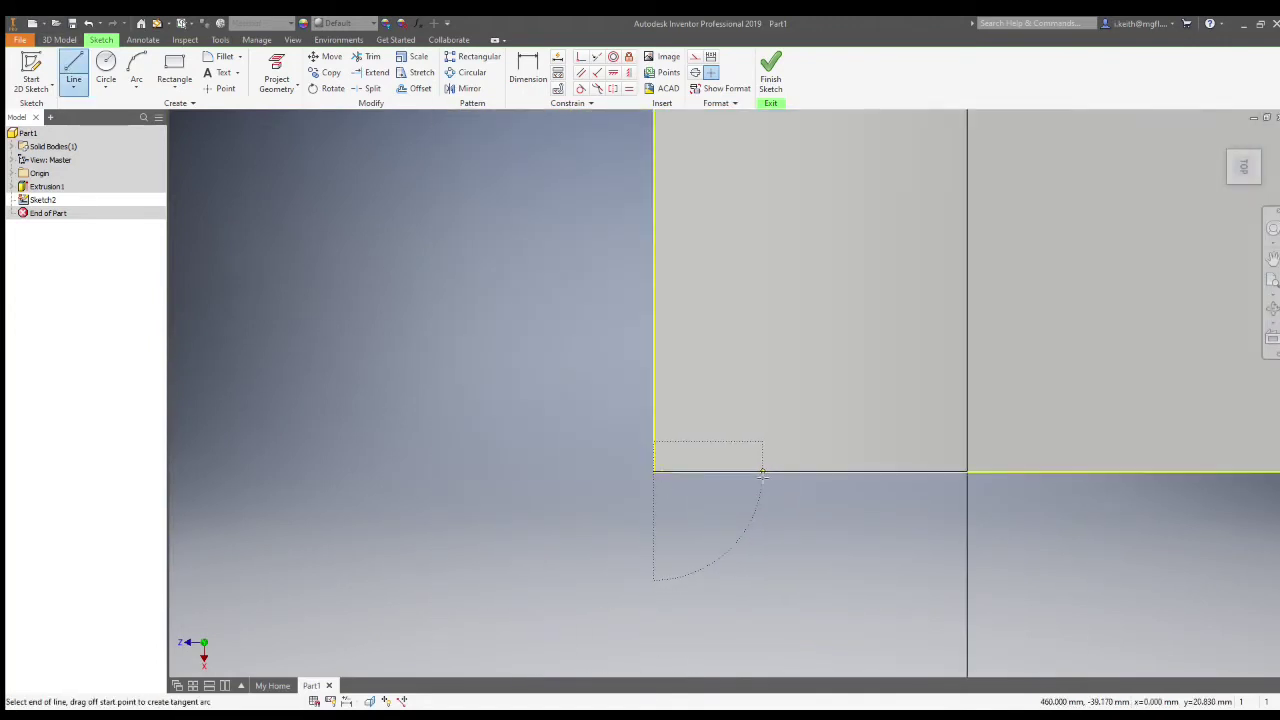
text(191.5)
key(Return)
- Continue the opposite chain with a 30 mm line inward and a 250 mm line parallel to the side edge
scroll(844, 466, down, 4)
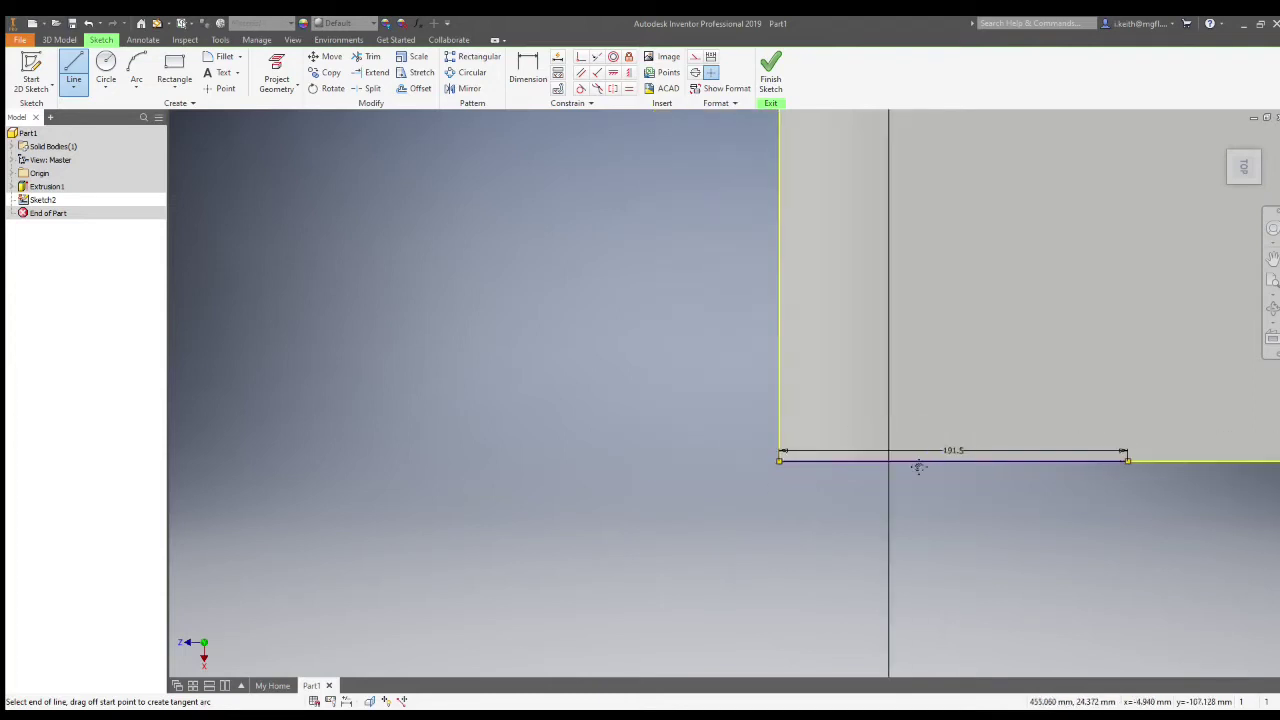
middle_drag(917, 466, 557, 493)
text(30)
key(Return)
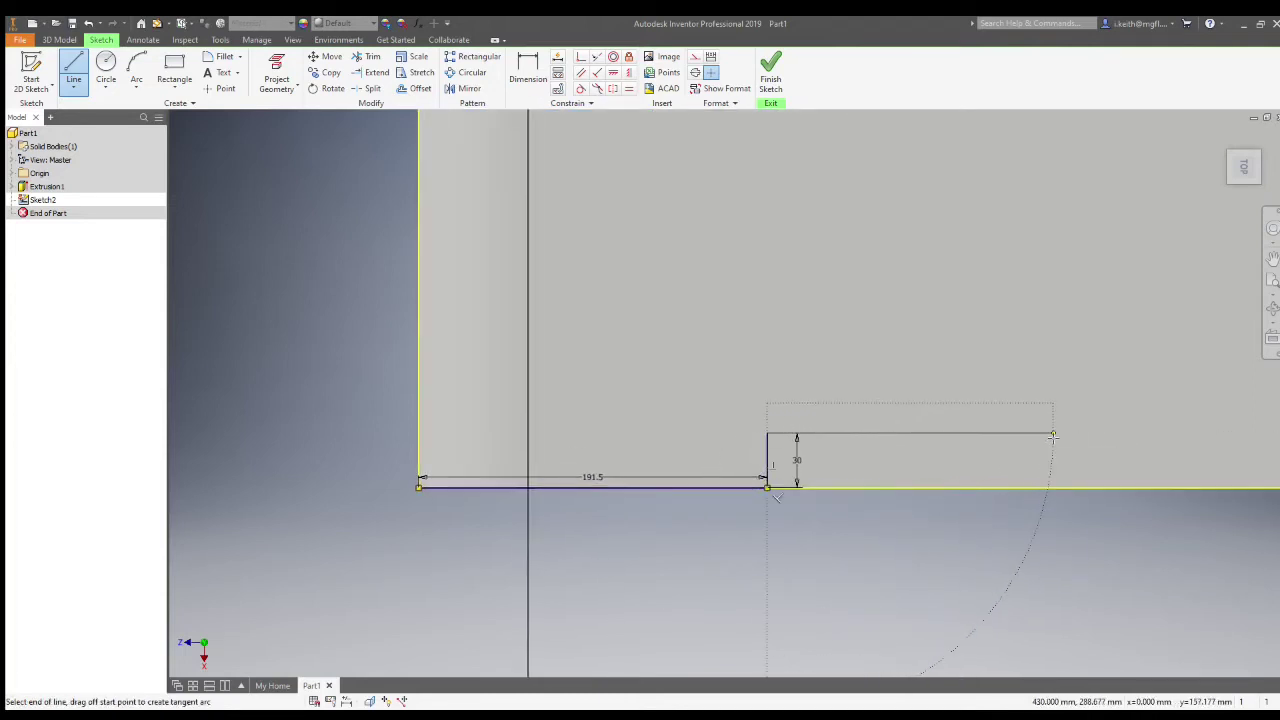
text(250)
key(Return)
key(Escape)
- Draw 5 mm diameter circles centred on both ends of the newly drawn 250 mm line
click(107, 68)
click(767, 433)
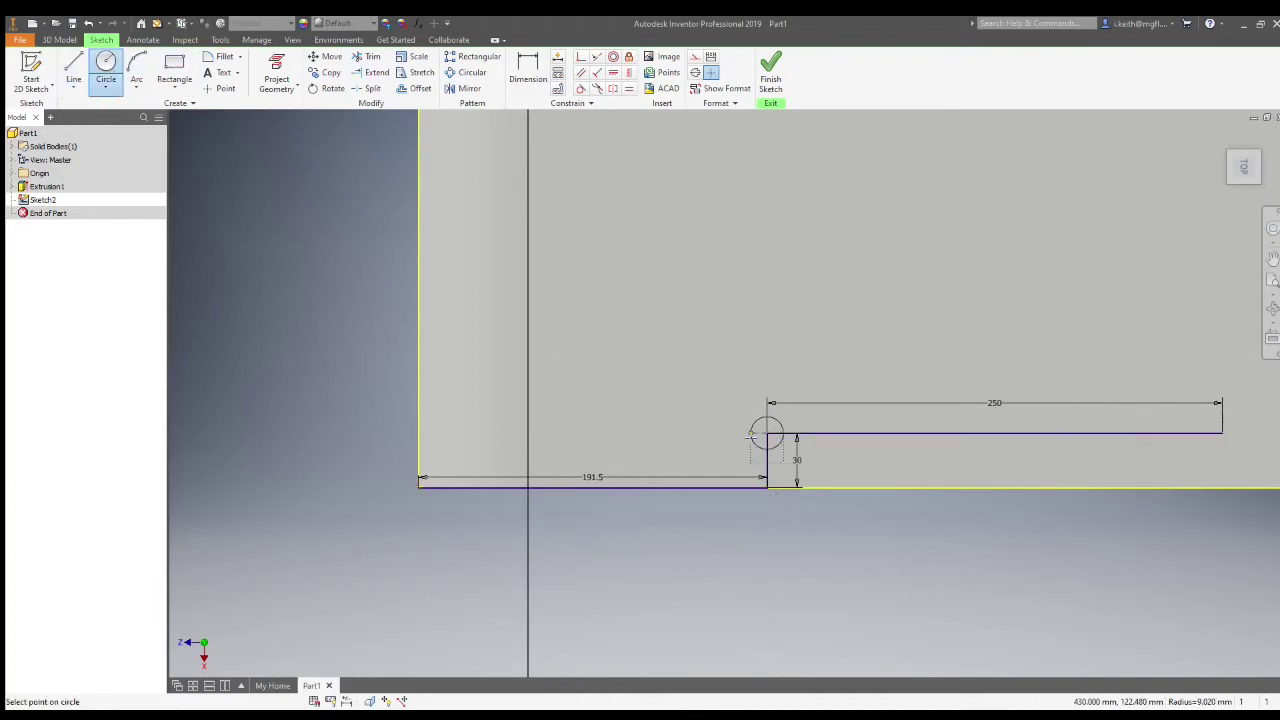
text(5)
key(Return)
click(1221, 434)
text(5)
key(Return)
scroll(1222, 436, up, 3)
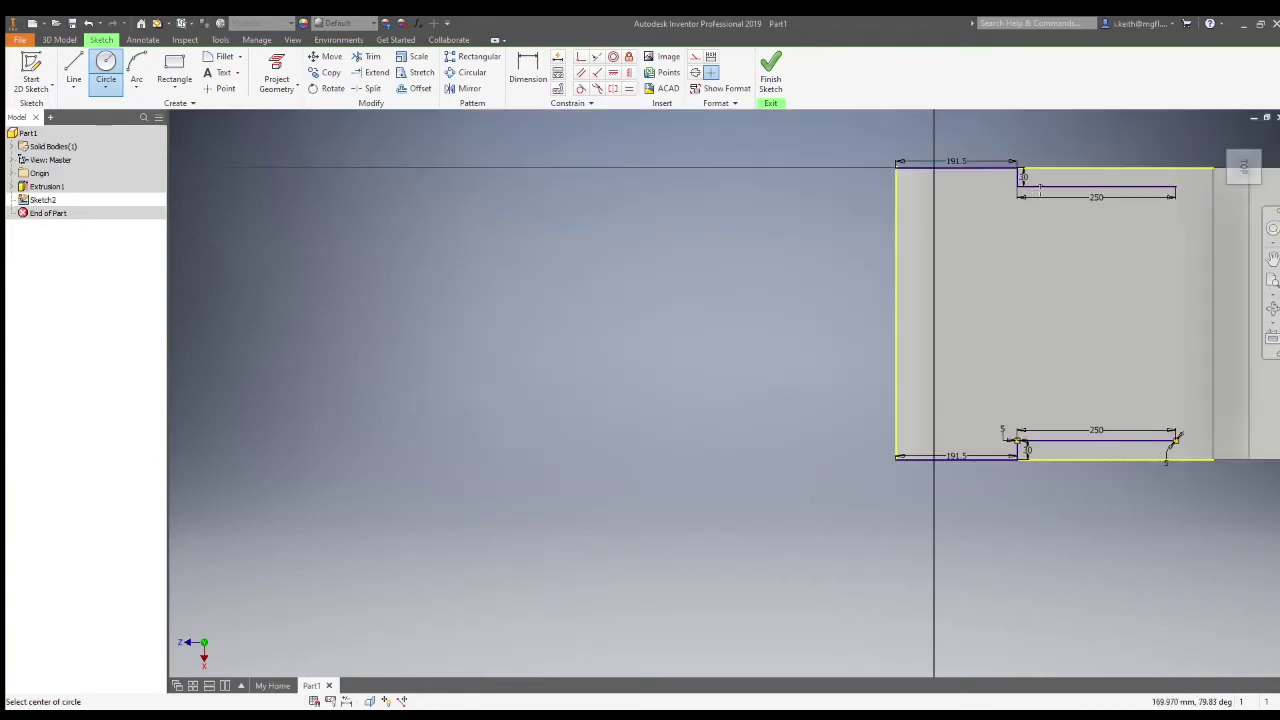
- Draw 5 mm diameter circles on both ends of the other 250 mm line and finish the sketch
scroll(1040, 189, down, 4)
click(960, 190)
text(5)
key(Return)
mouse_move(1075, 328)
middle_down()
mouse_move(982, 356)
mouse_move(465, 390)
middle_up()
click(921, 251)
text(5)
key(Return)
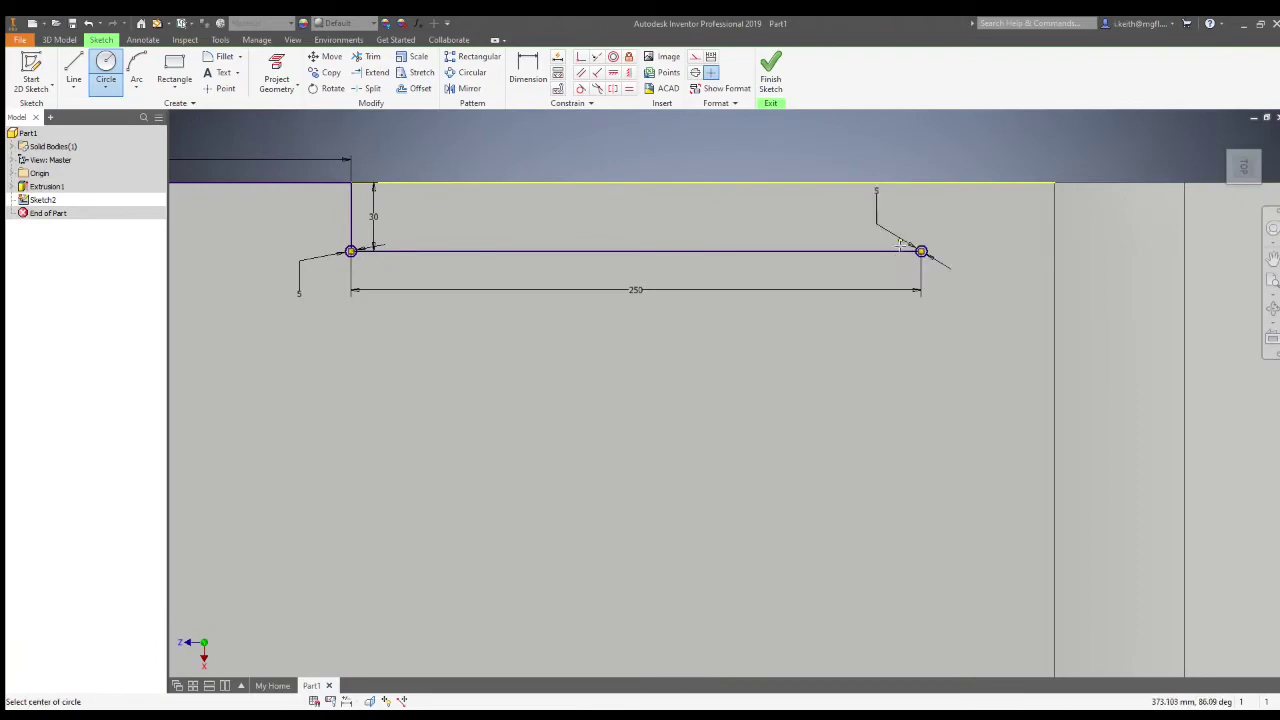
click(770, 70)
- Extrude the four 5 mm circles as a cut down through the seat
scroll(587, 346, up, 5)
key(e)
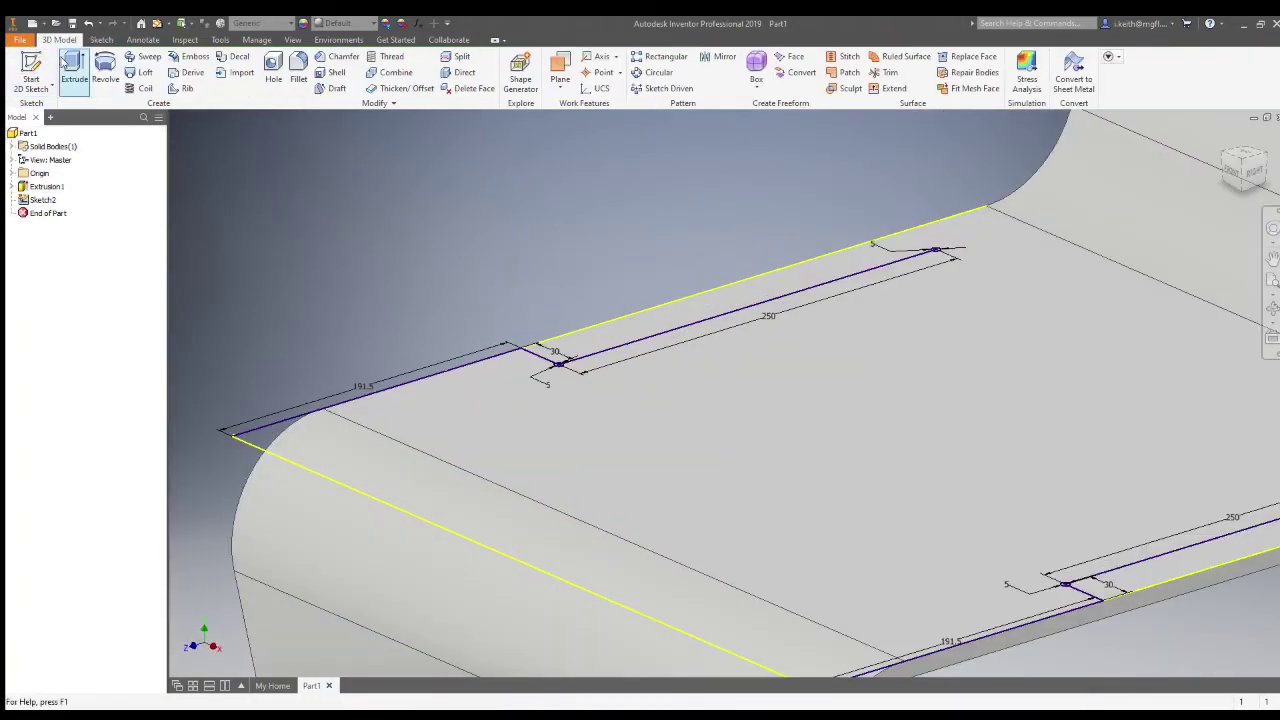
scroll(562, 386, up, 4)
click(613, 447)
scroll(672, 436, down, 5)
scroll(1018, 349, up, 5)
click(867, 355)
scroll(919, 389, down, 5)
scroll(1007, 663, up, 5)
click(862, 598)
scroll(862, 598, down, 5)
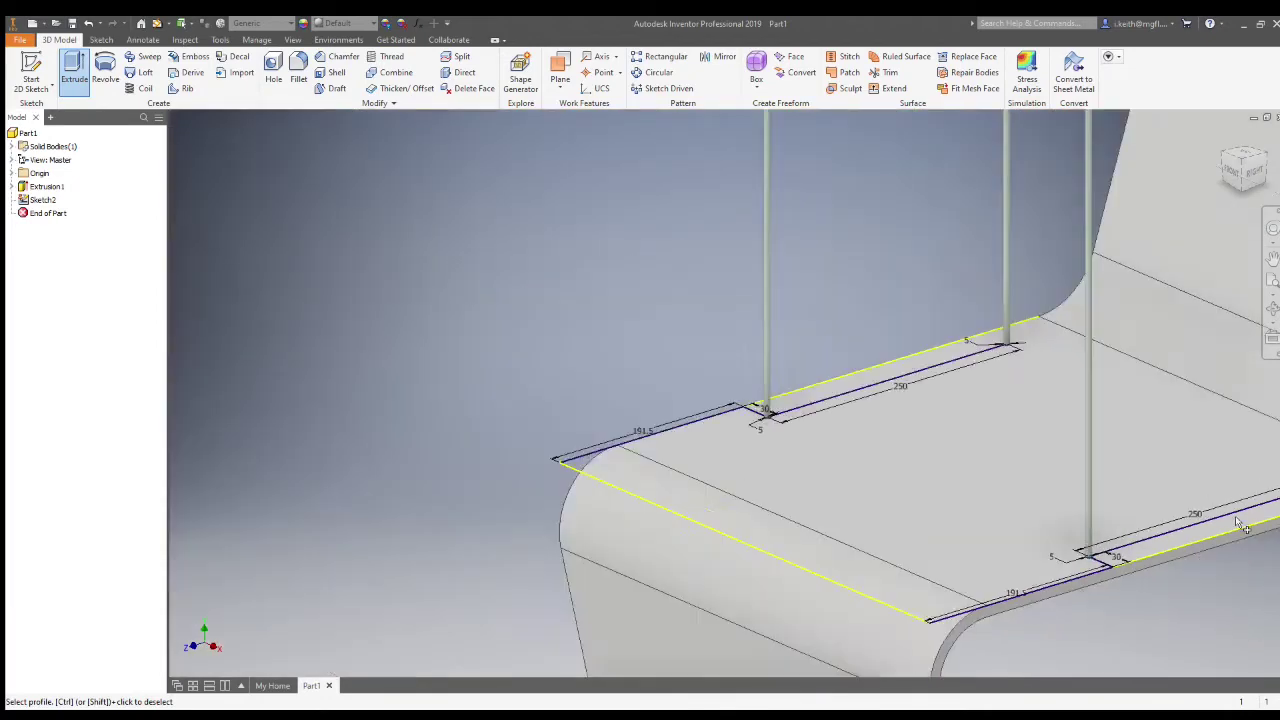
scroll(895, 485, up, 5)
click(893, 486)
scroll(893, 486, down, 5)
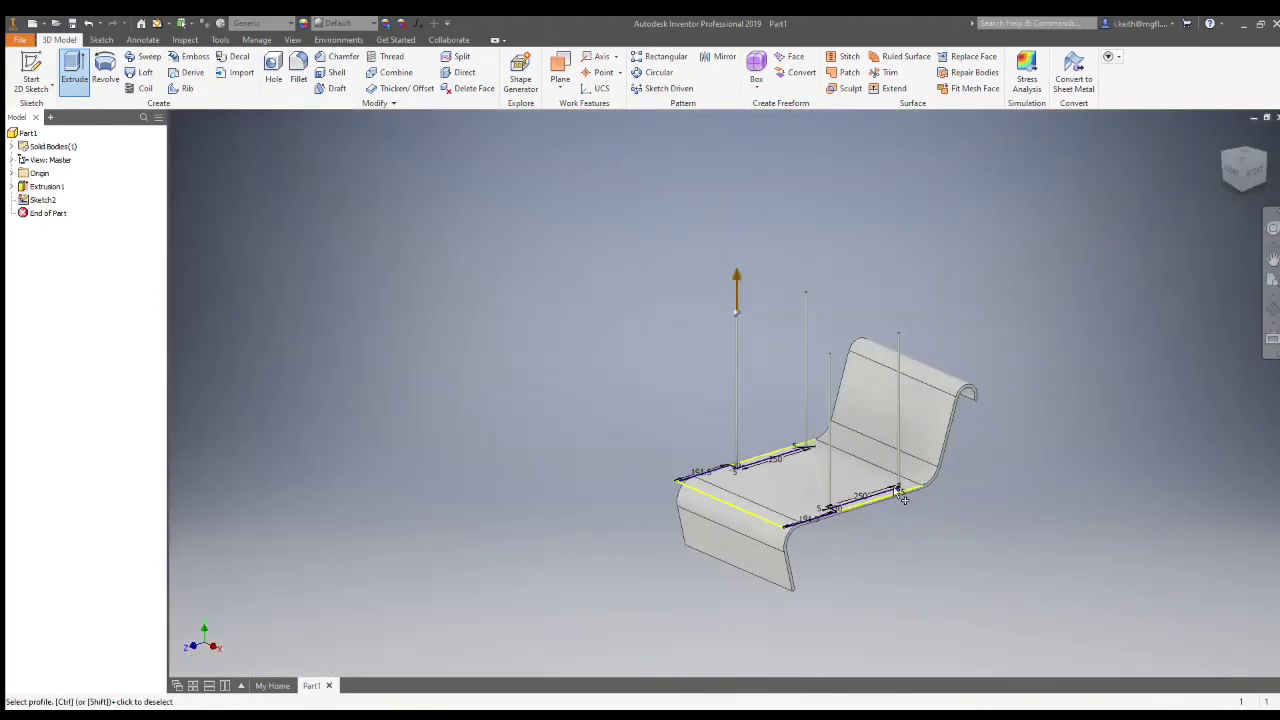
scroll(566, 371, up, 2)
click(323, 212)
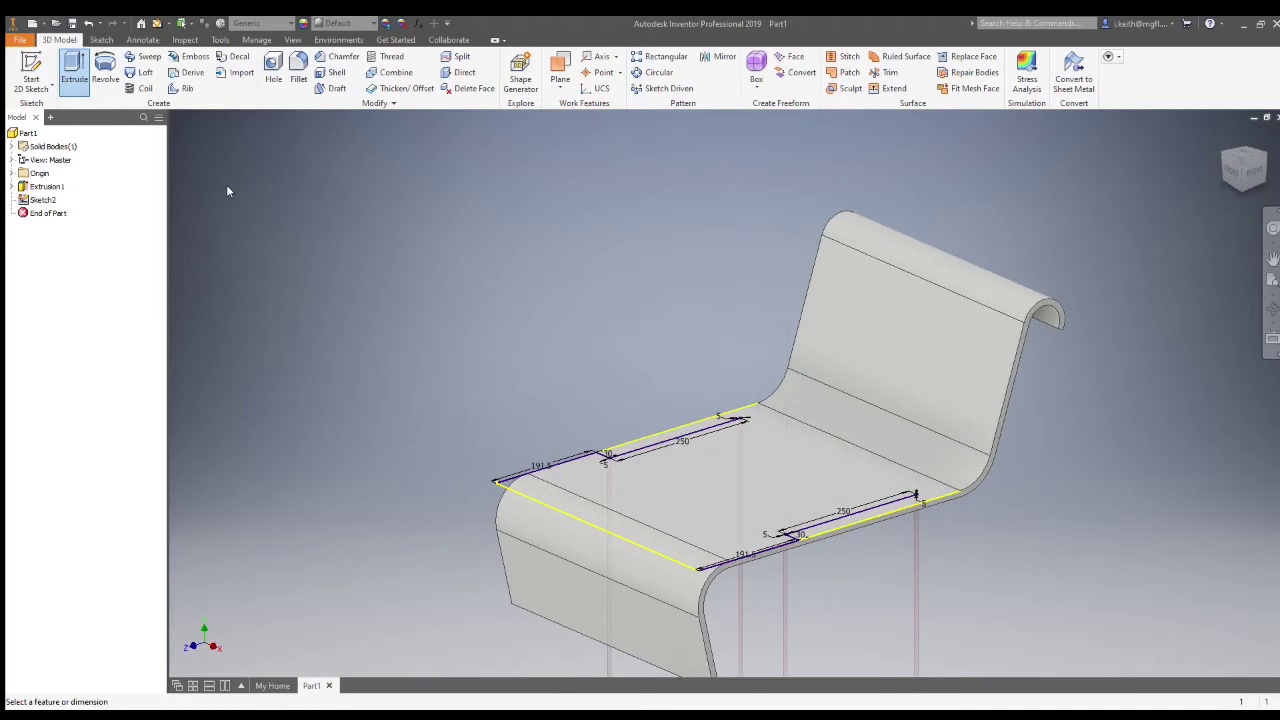
click(308, 280)
- In a new part, start a sketch on the YZ plane and draw a 300 mm diameter circle centred on the origin
click(1273, 282)
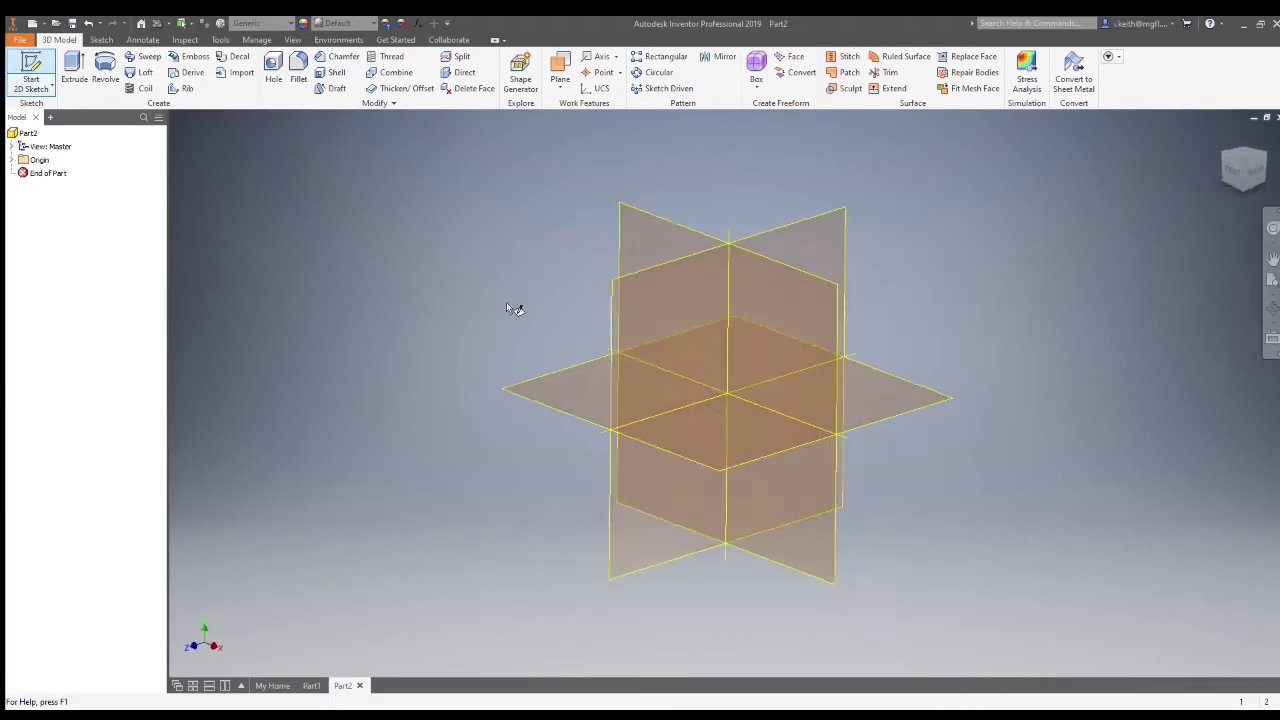
click(600, 295)
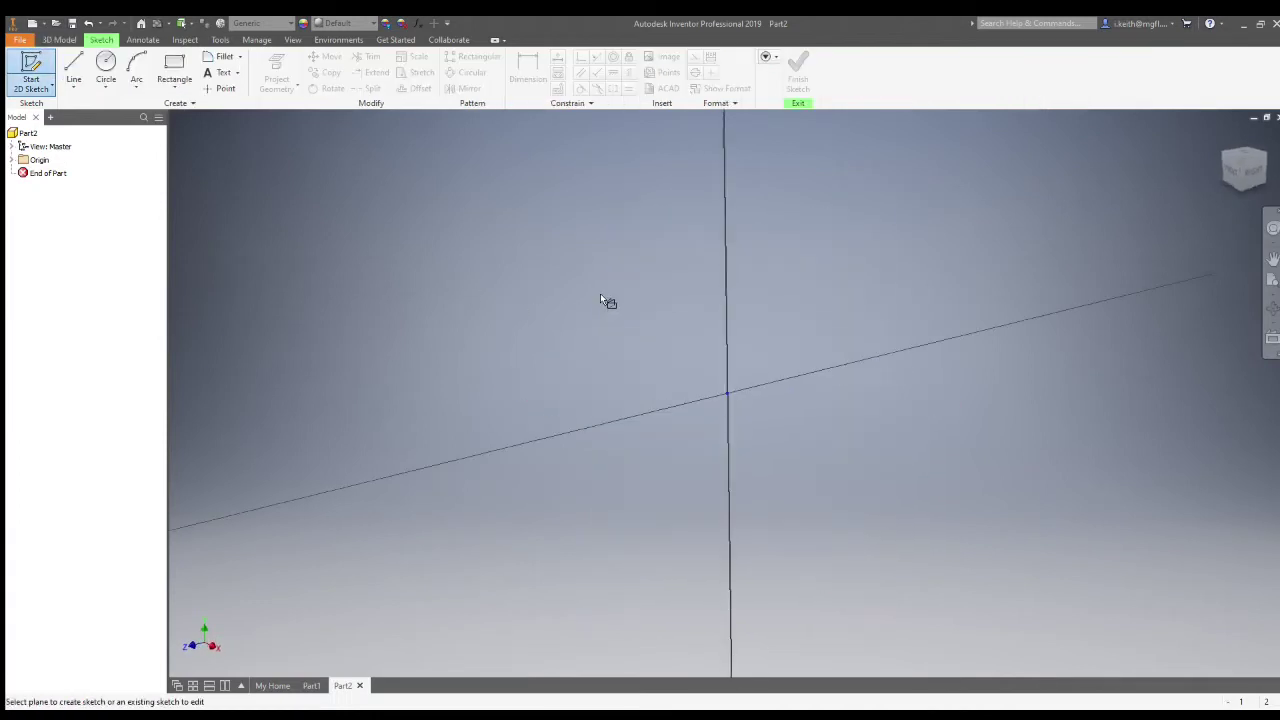
key(c)
click(728, 395)
text(300)
key(Return)
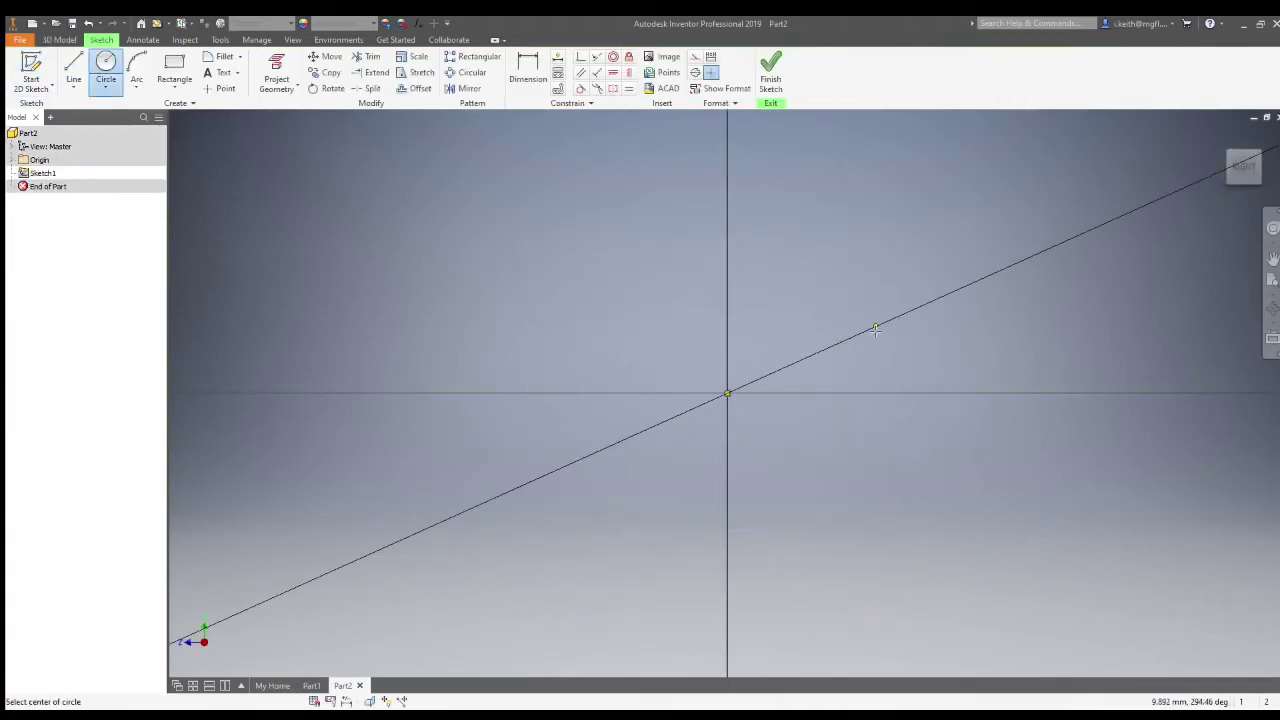
scroll(857, 433, down, 4)
middle_drag(857, 433, 597, 381)
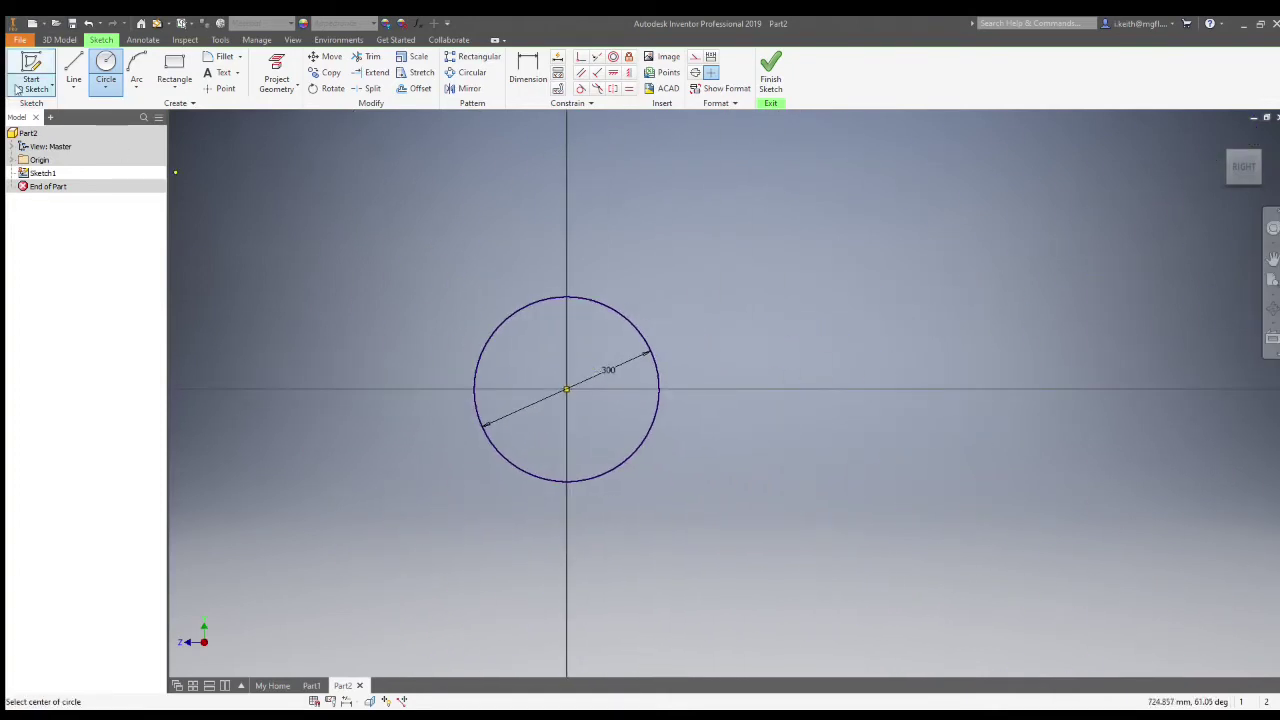
- Draw a 170 mm line straight down from the circle's right quadrant, followed by 30 mm and 112 mm horizontal segments to the right
click(73, 70)
click(658, 389)
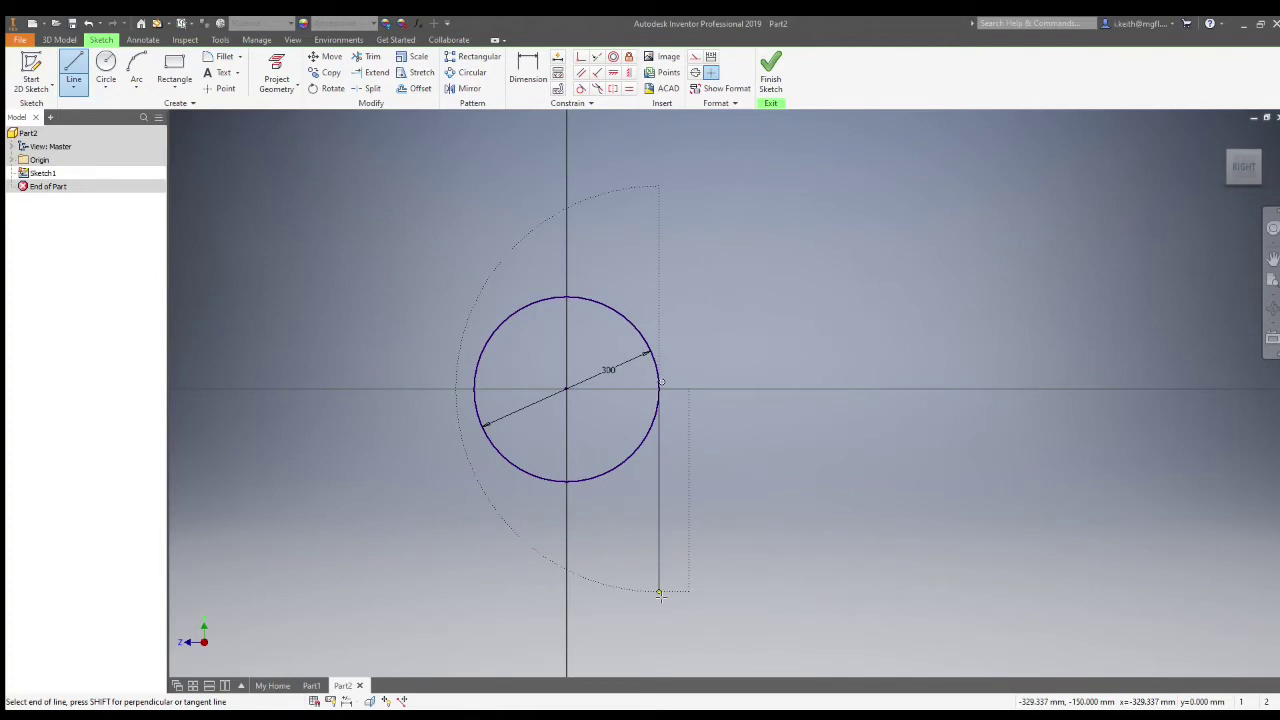
text(170)
key(Return)
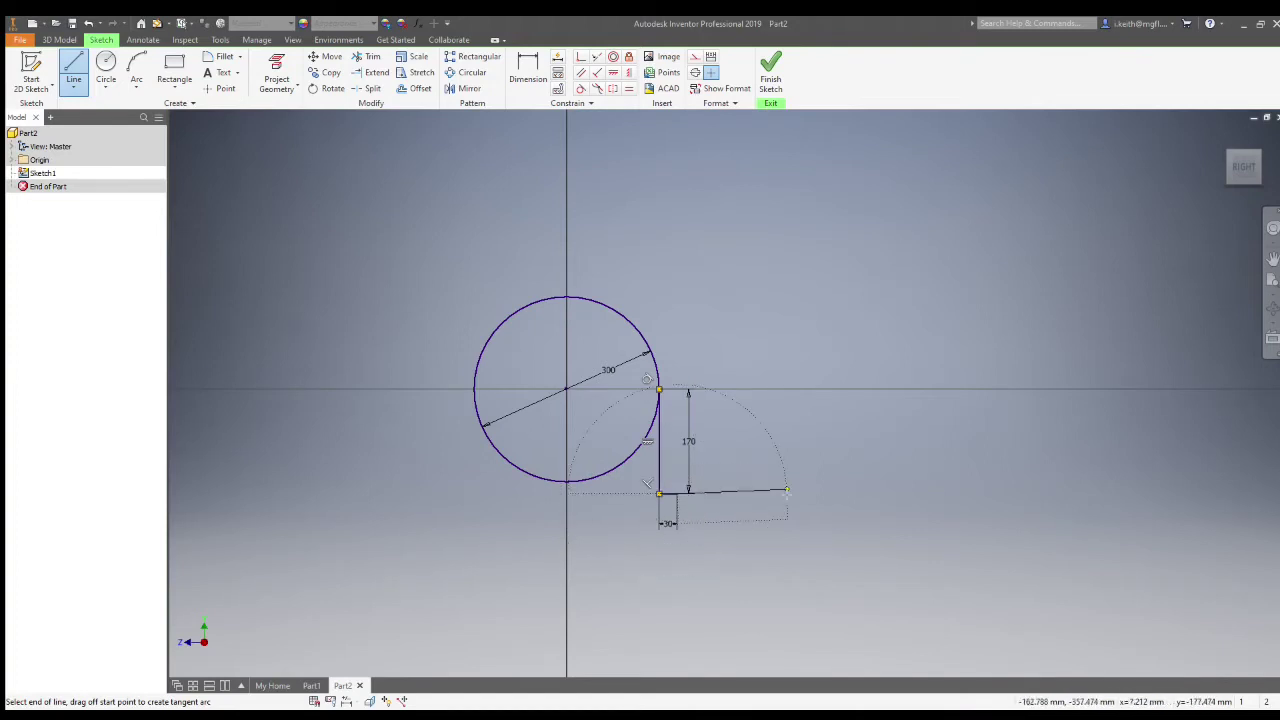
click(746, 494)
key(Escape)
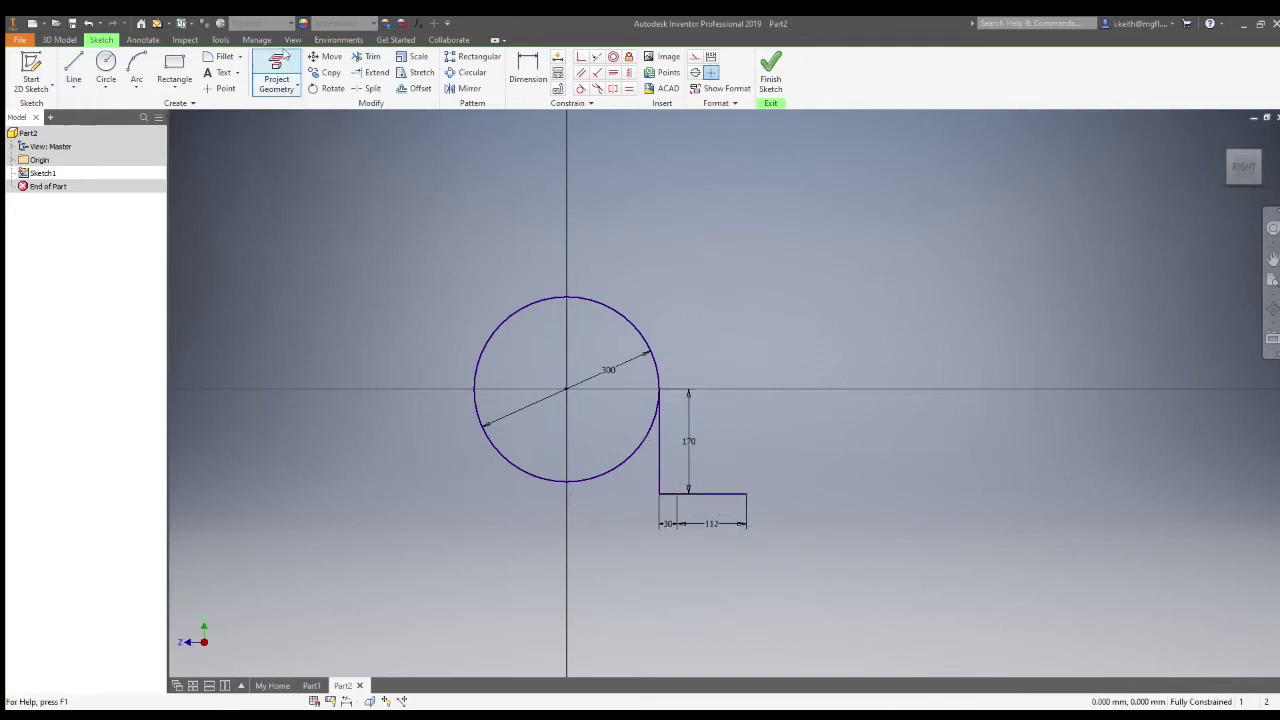
- Draw two 60 mm diameter circles centred on the start and end of the 112 mm segment
click(105, 70)
click(677, 494)
click(695, 494)
click(746, 494)
click(729, 491)
- Join the bottom quadrants of the two 60 mm circles with a horizontal line
key(l)
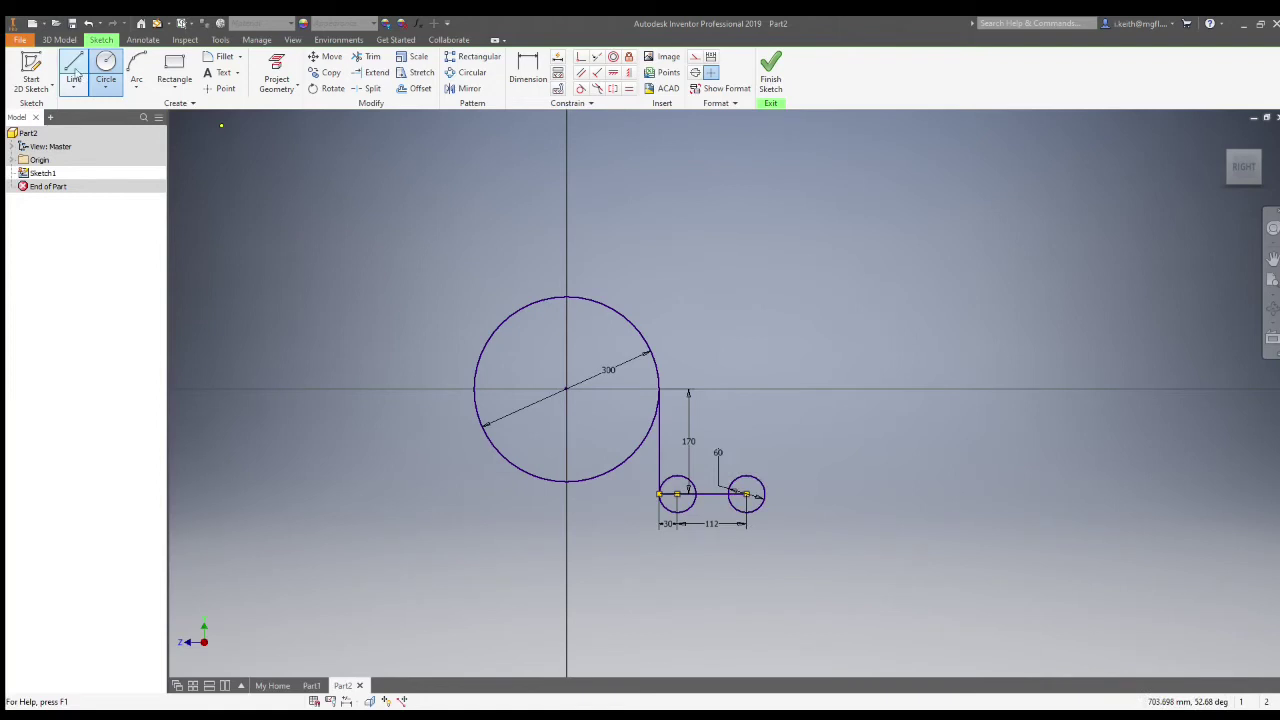
scroll(726, 540, up, 5)
click(555, 420)
double_click(803, 420)
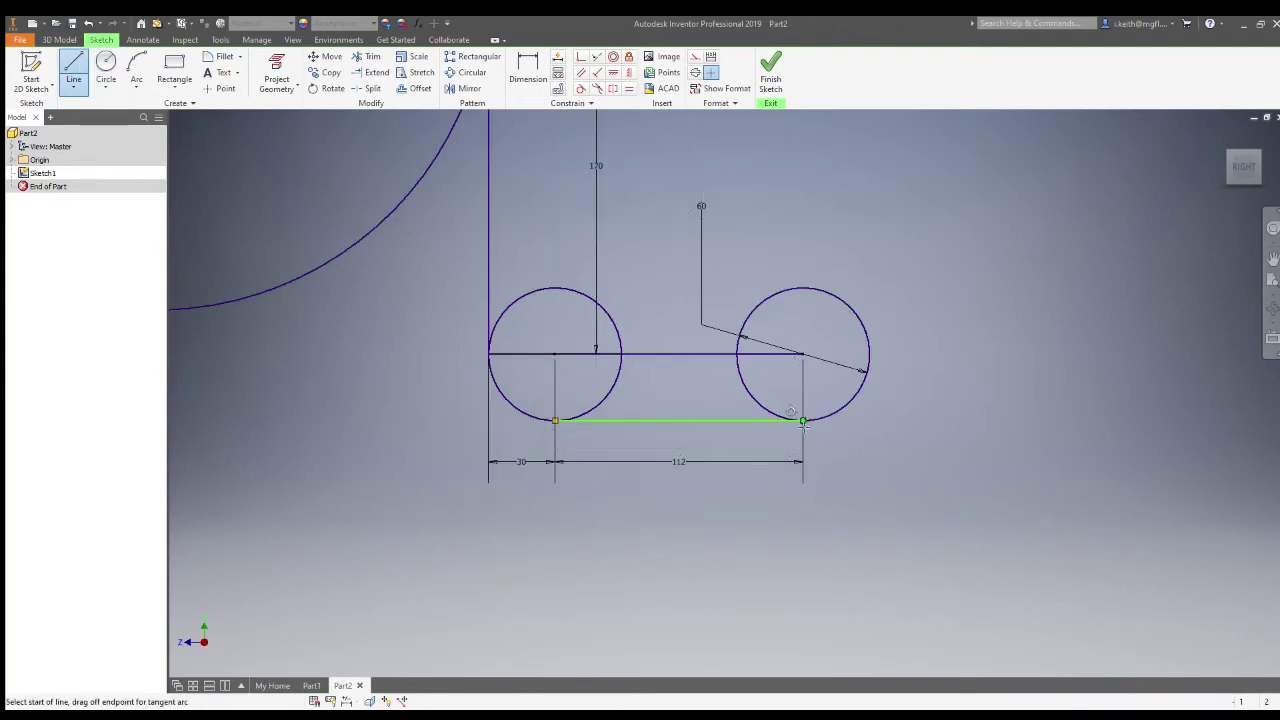
- Trim the left 60 mm circle to its lower-left quarter arc and convert the 30 mm and 112 mm segments to construction lines
scroll(744, 528, down, 4)
key(x)
click(612, 392)
click(663, 451)
key(Escape)
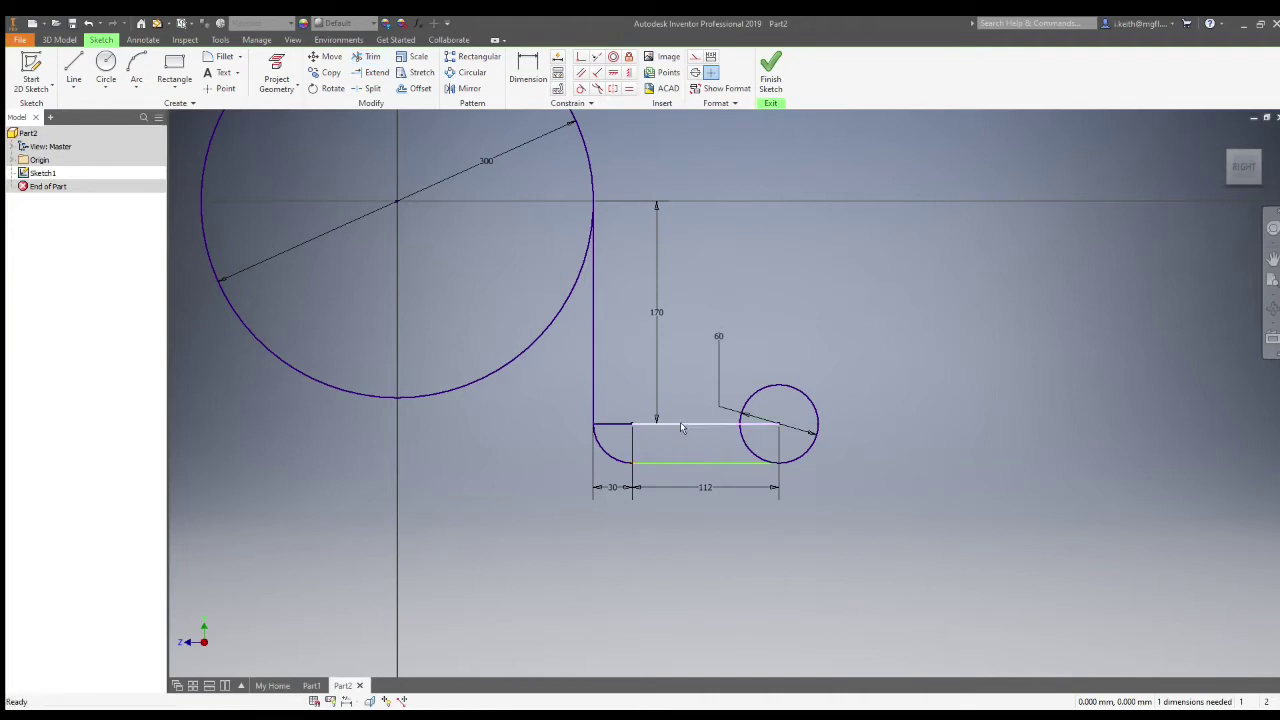
scroll(609, 424, up, 4)
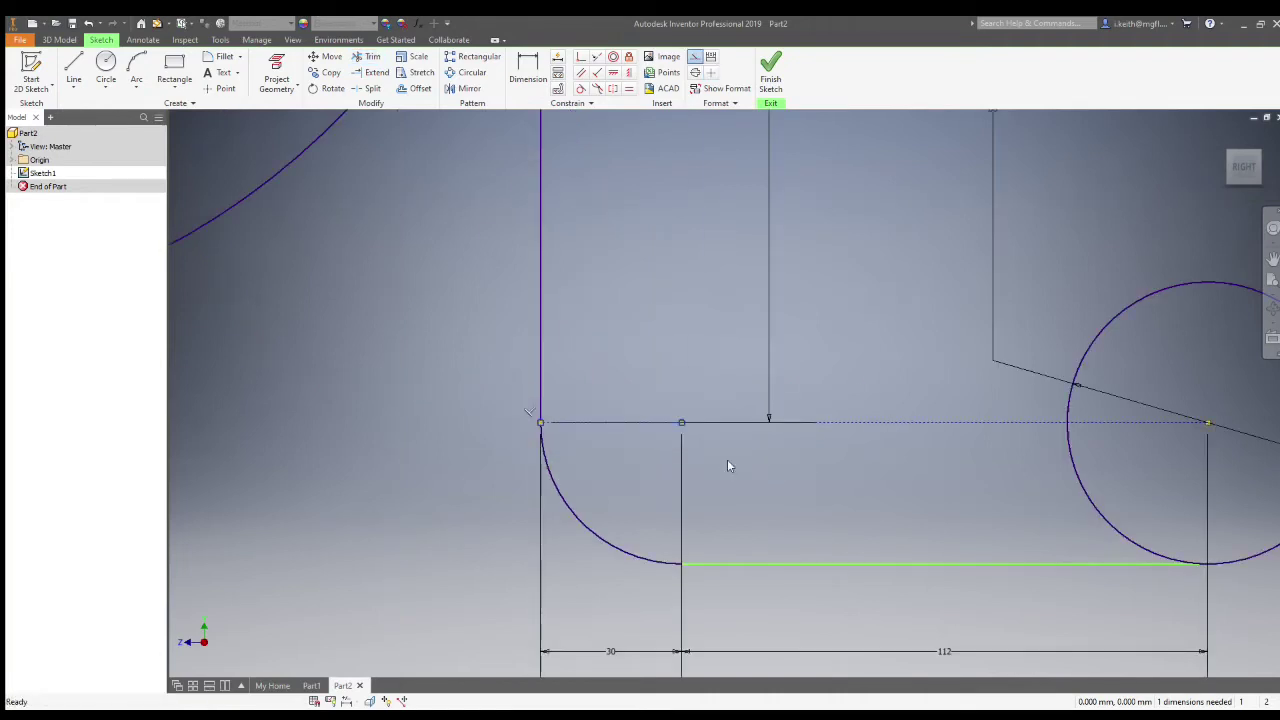
scroll(738, 472, down, 5)
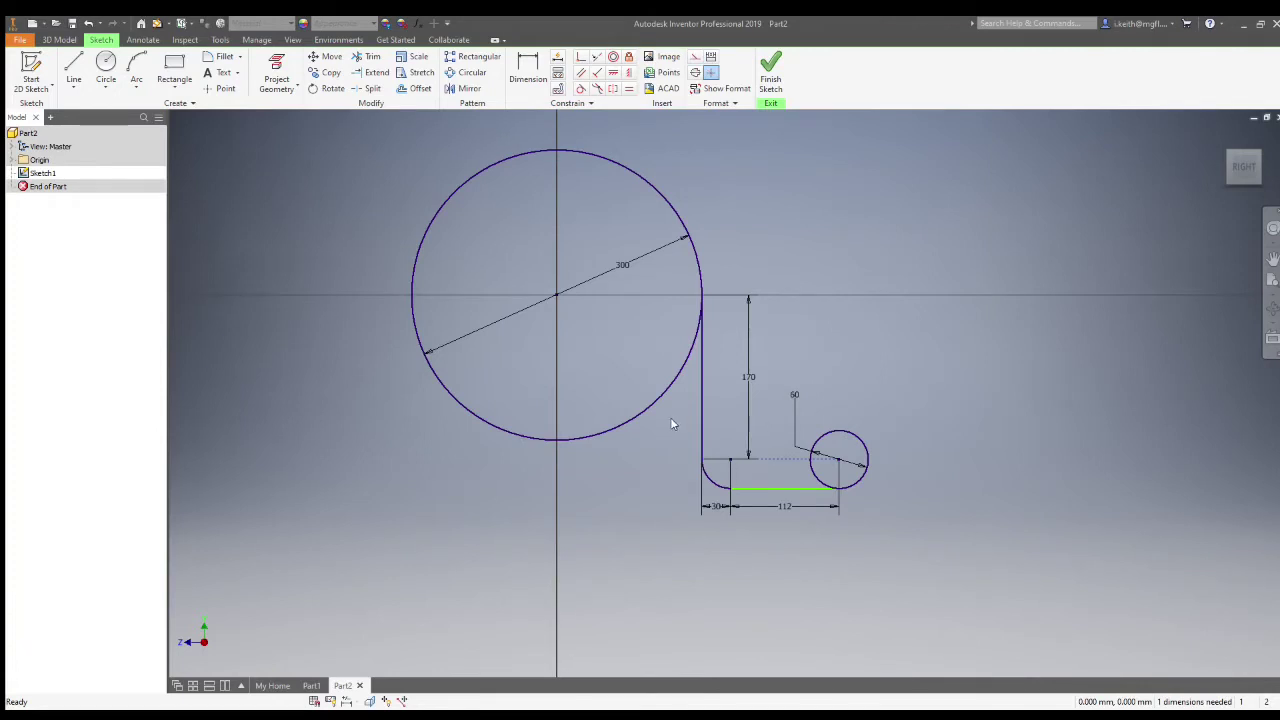
- Draw a 940 mm vertical line up from the remaining 60 mm circle's centre, followed by a horizontal line left past the vertical axis
key(l)
click(839, 459)
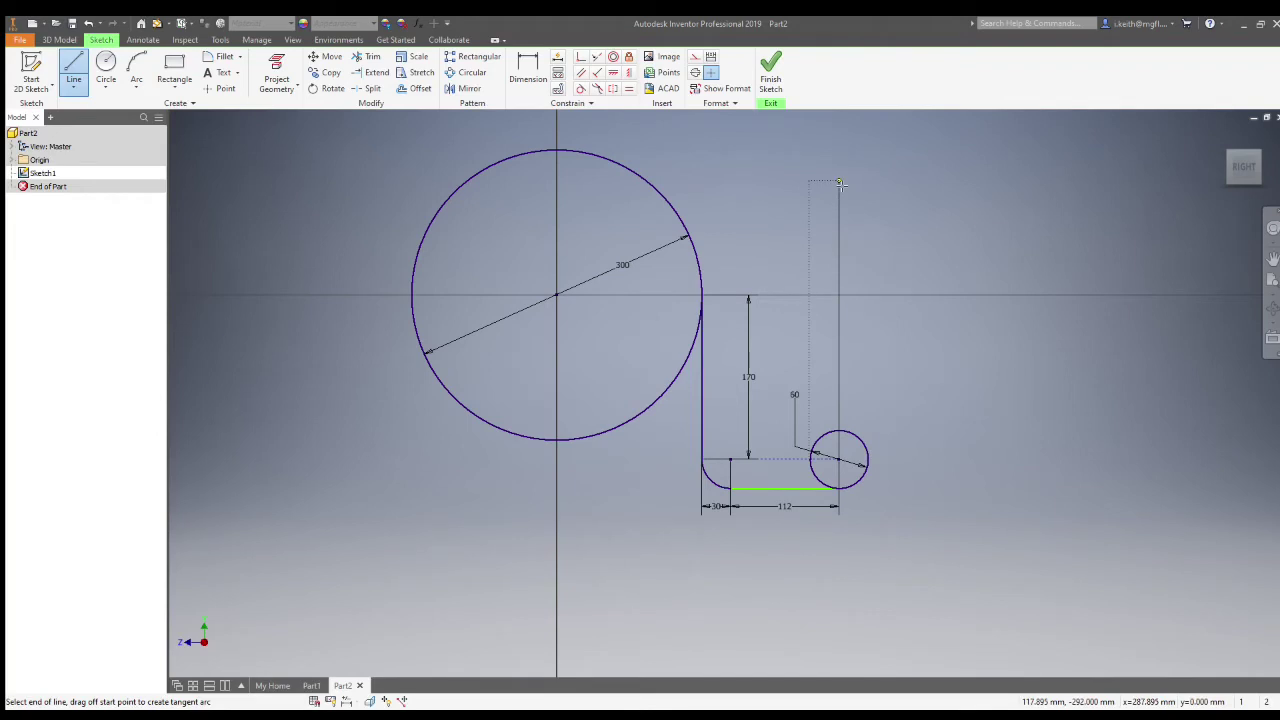
text(940)
key(Return)
scroll(878, 214, down, 6)
scroll(986, 306, up, 3)
middle_drag(968, 143, 990, 372)
click(636, 125)
key(Escape)
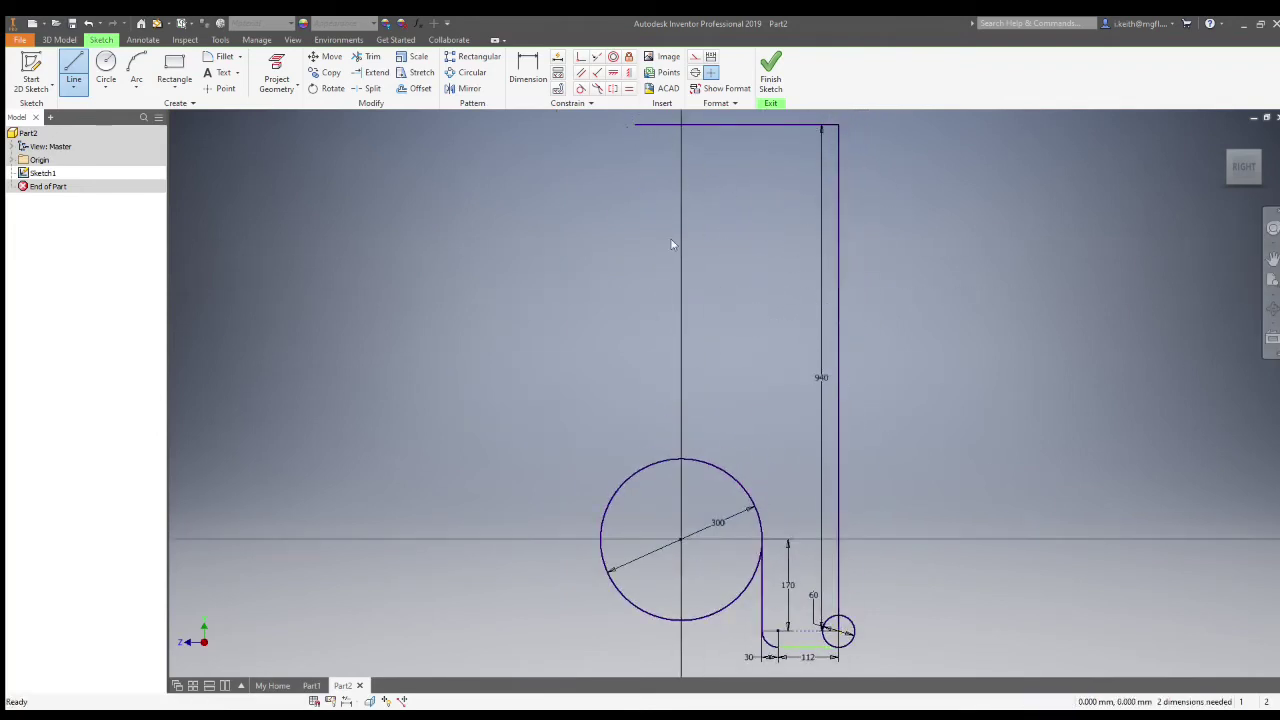
- Draw a vertical line from the 300 mm circle's centre up to the top line, followed by a 200 mm horizontal line to the right
click(73, 68)
click(681, 540)
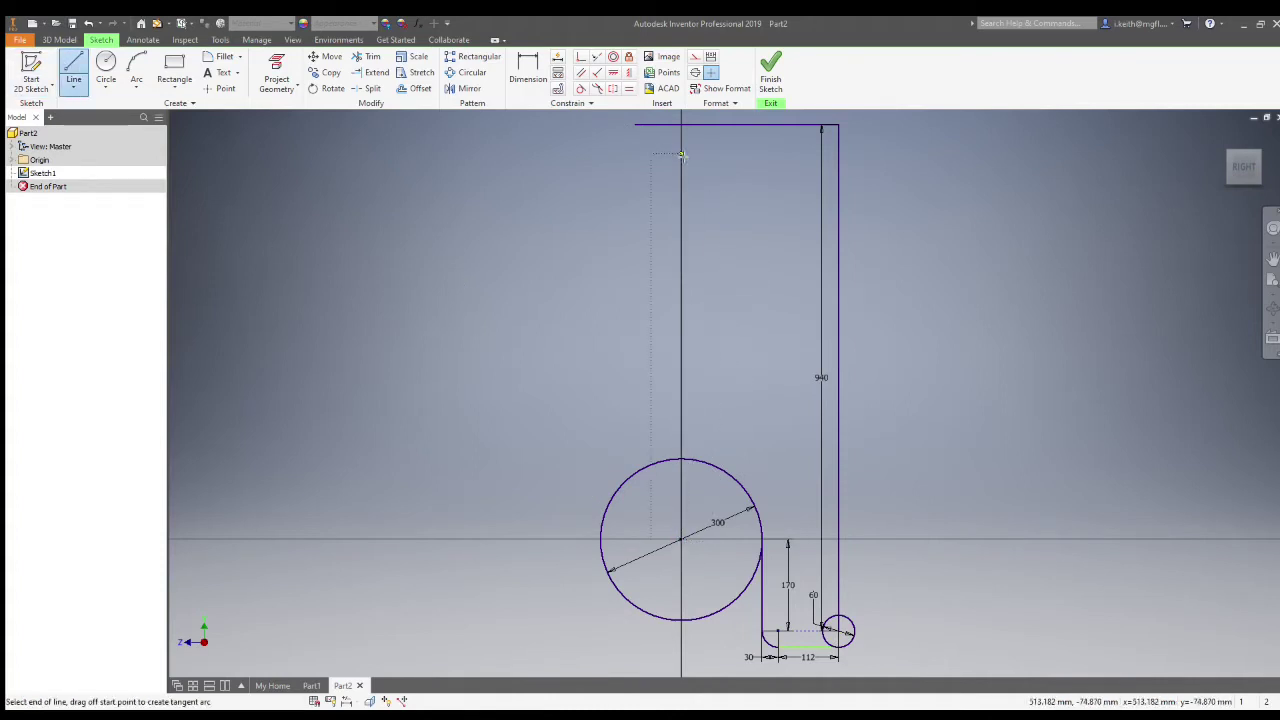
click(681, 125)
click(681, 125)
text(200)
key(Return)
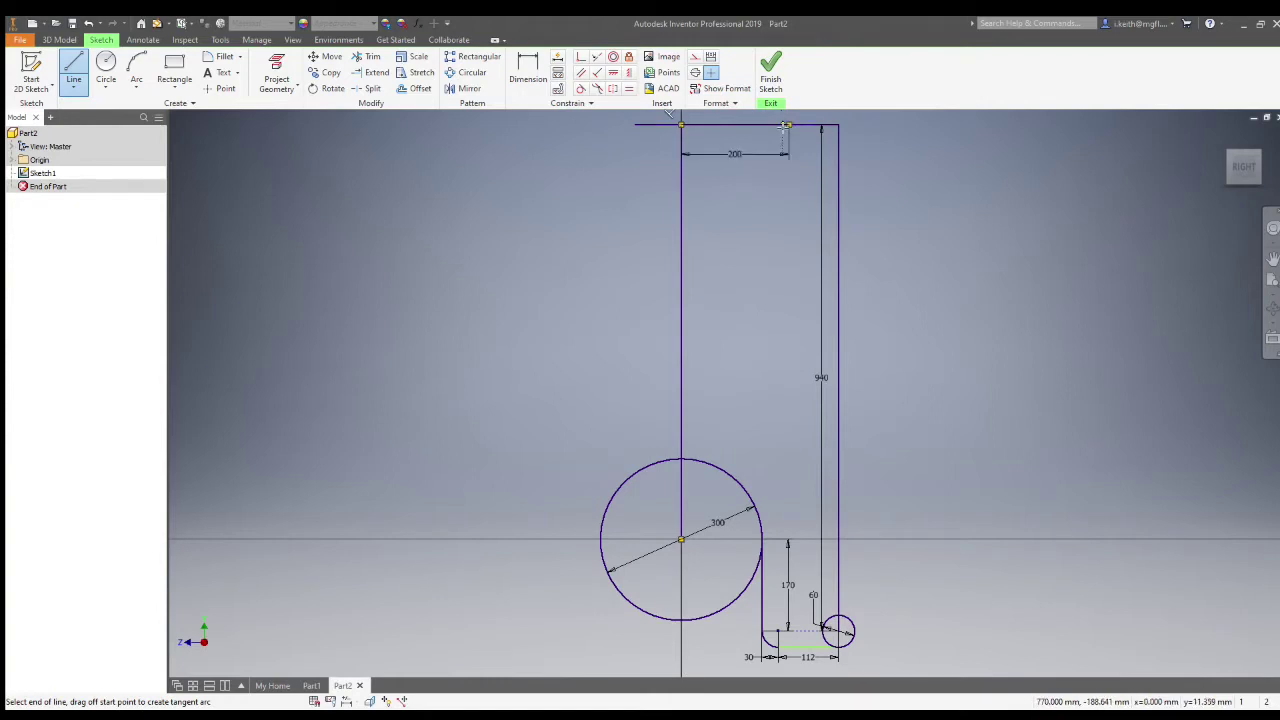
key(Escape)
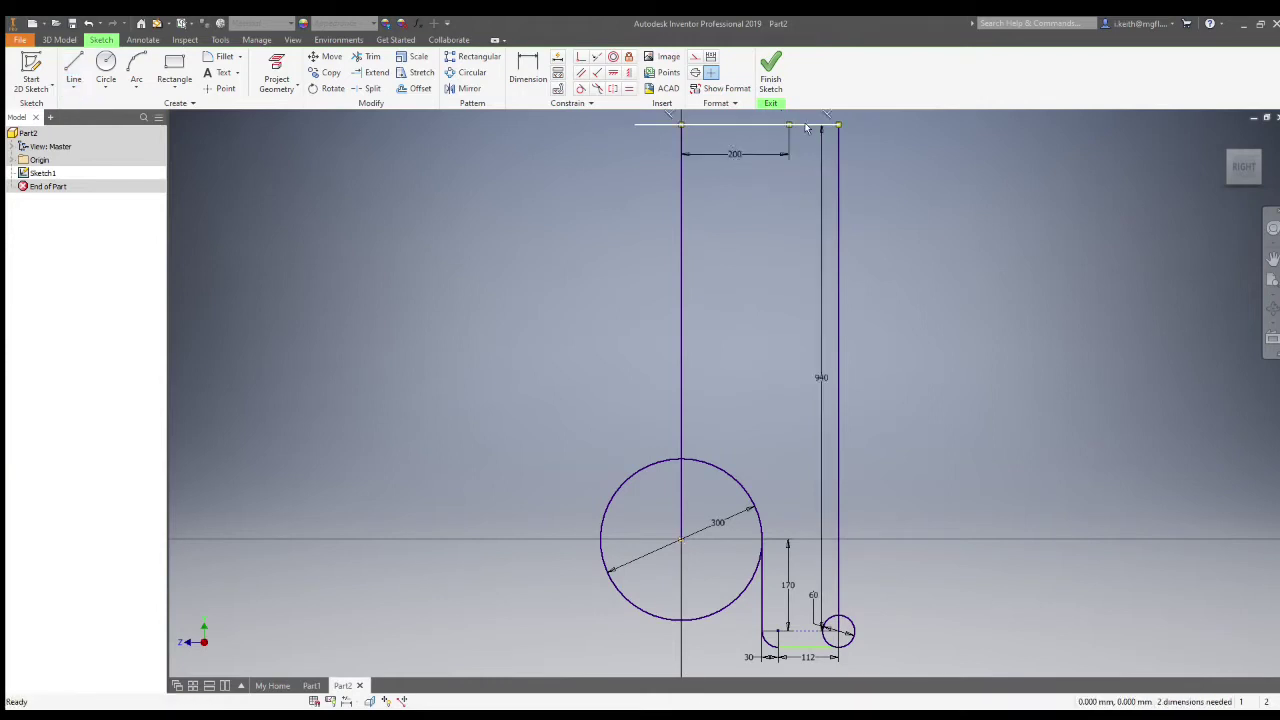
- Convert the 940 mm line and the long top line to construction, and draw a 60 mm circle centred on the 200 mm line's right end
click(836, 164)
click(695, 57)
click(100, 75)
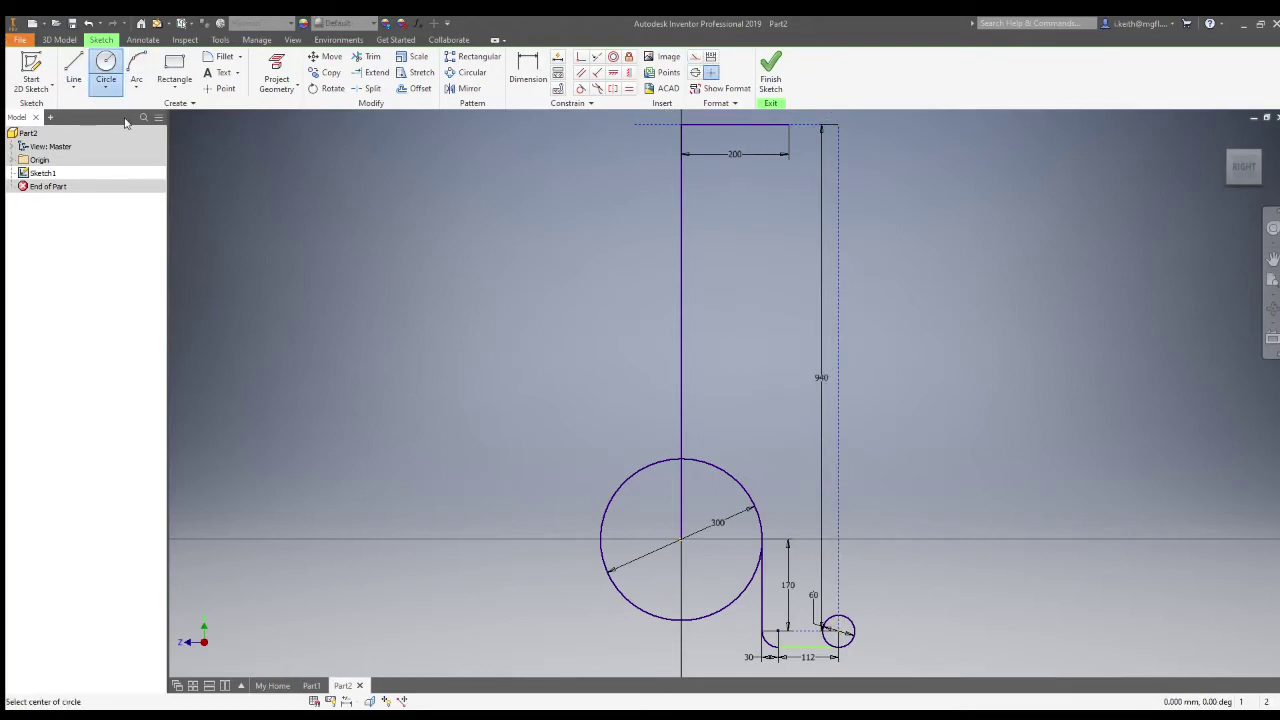
click(789, 126)
text(60)
key(Return)
- Draw a slanted line joining the right quadrants of the lower and upper 60 mm circles
scroll(789, 190, down, 3)
middle_drag(788, 245, 568, 339)
scroll(568, 339, up, 3)
scroll(567, 338, down, 2)
key(l)
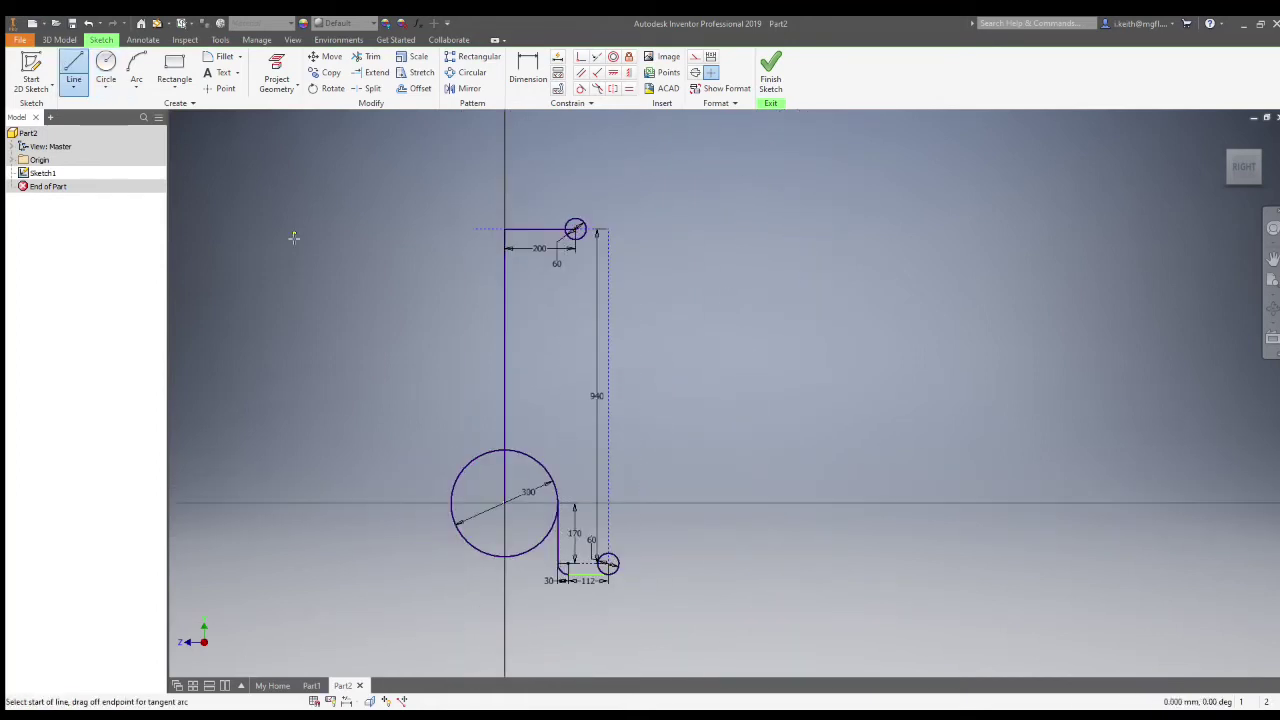
click(617, 563)
scroll(587, 227, up, 5)
click(586, 228)
- Apply tangent constraints between the slanted line and both 60 mm circles
click(581, 88)
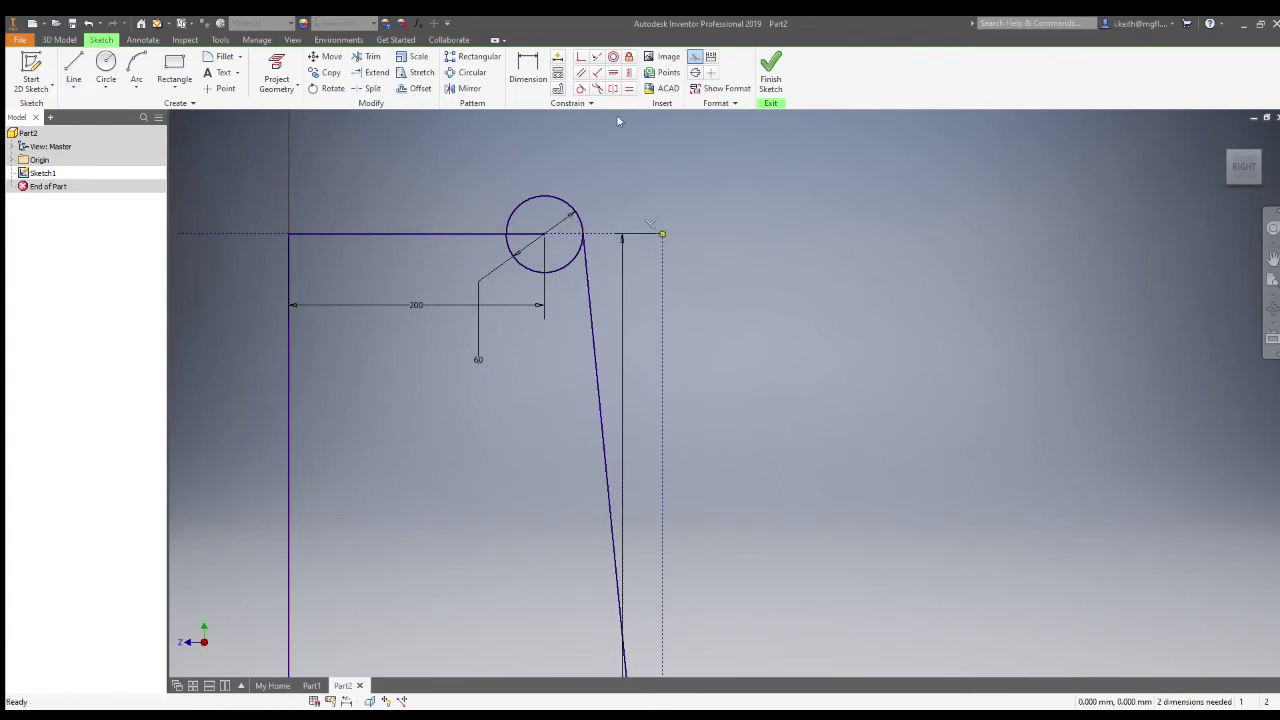
click(580, 250)
scroll(495, 350, down, 5)
scroll(525, 582, up, 8)
click(632, 442)
click(626, 392)
- Trim the lower 60 mm circle to its lower-right arc and the 300 mm circle to its upper-right quarter arc
scroll(445, 316, down, 3)
key(x)
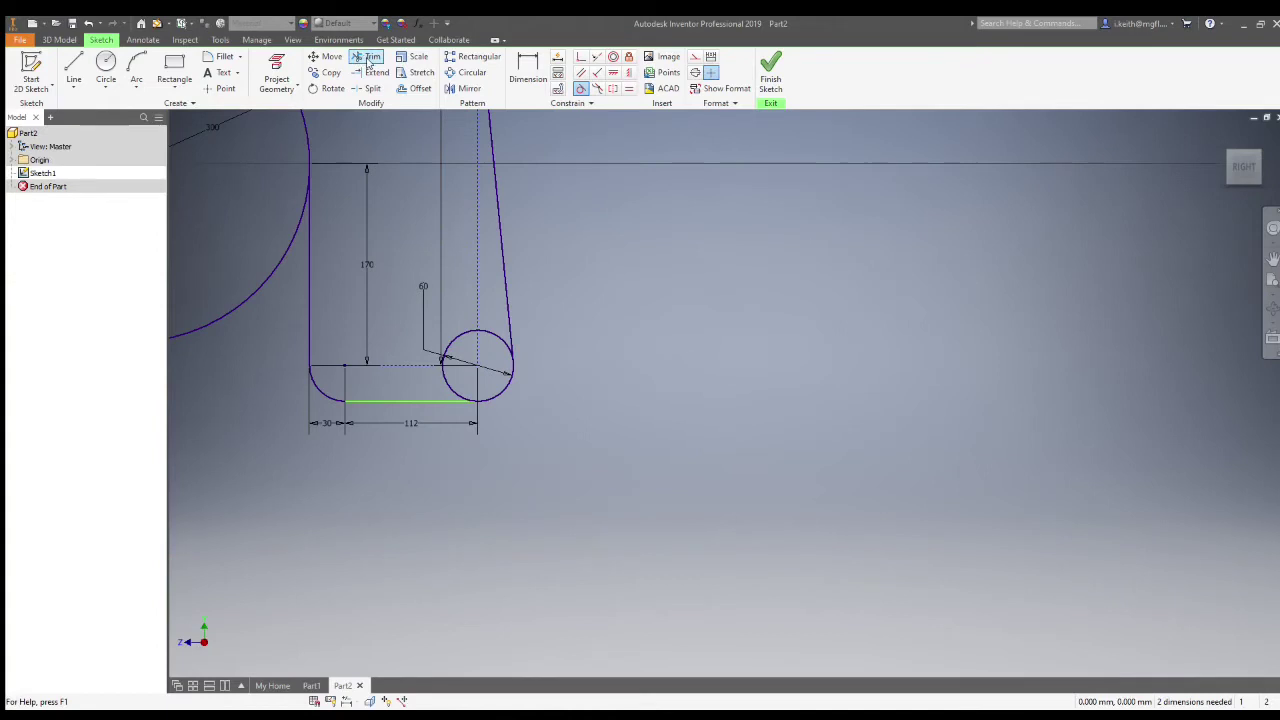
click(462, 397)
scroll(467, 426, down, 4)
click(388, 385)
scroll(437, 407, down, 2)
scroll(410, 230, up, 2)
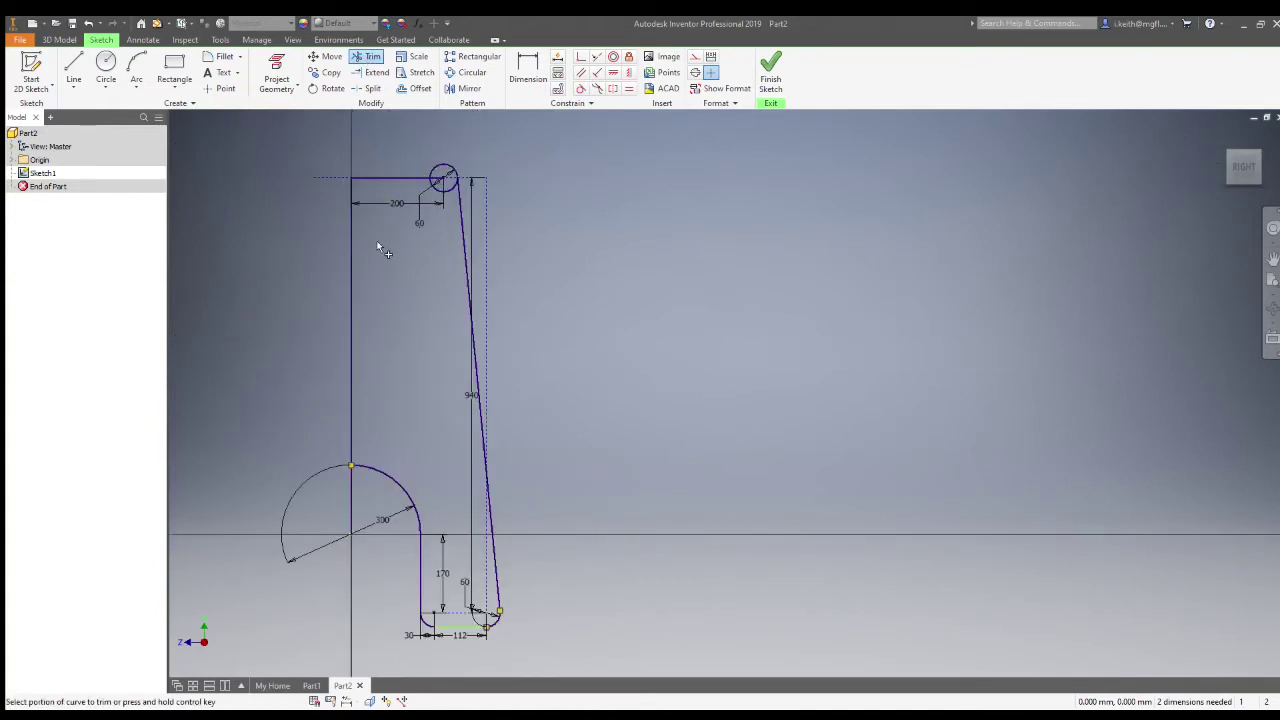
- Draw a horizontal line from the vertical axis to the top quadrant of the upper 60 mm circle
middle_drag(376, 243, 447, 281)
key(l)
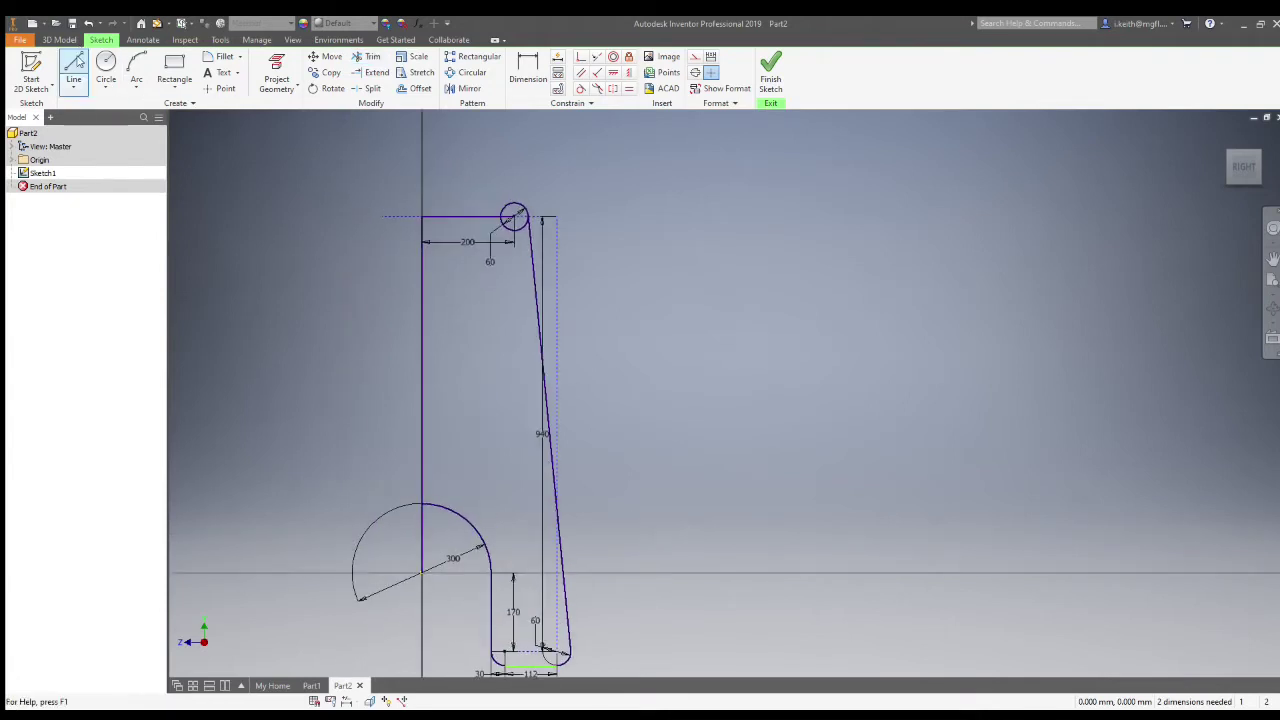
click(422, 204)
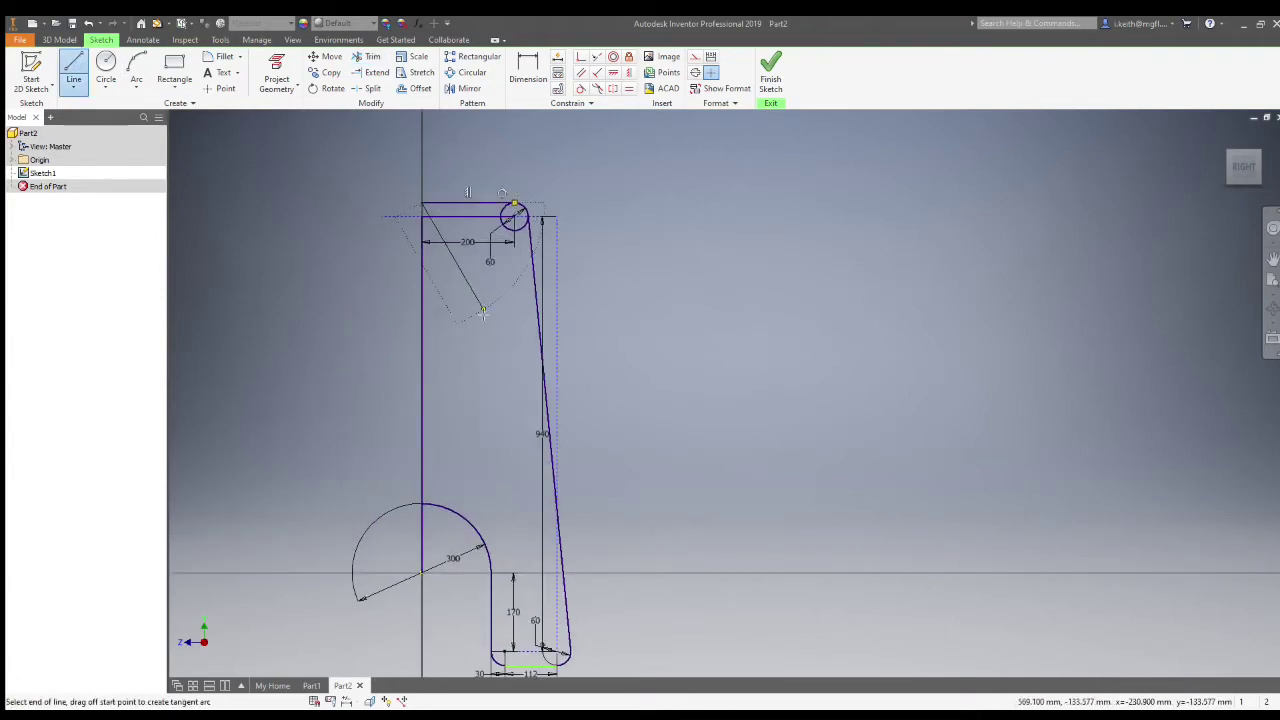
key(Escape)
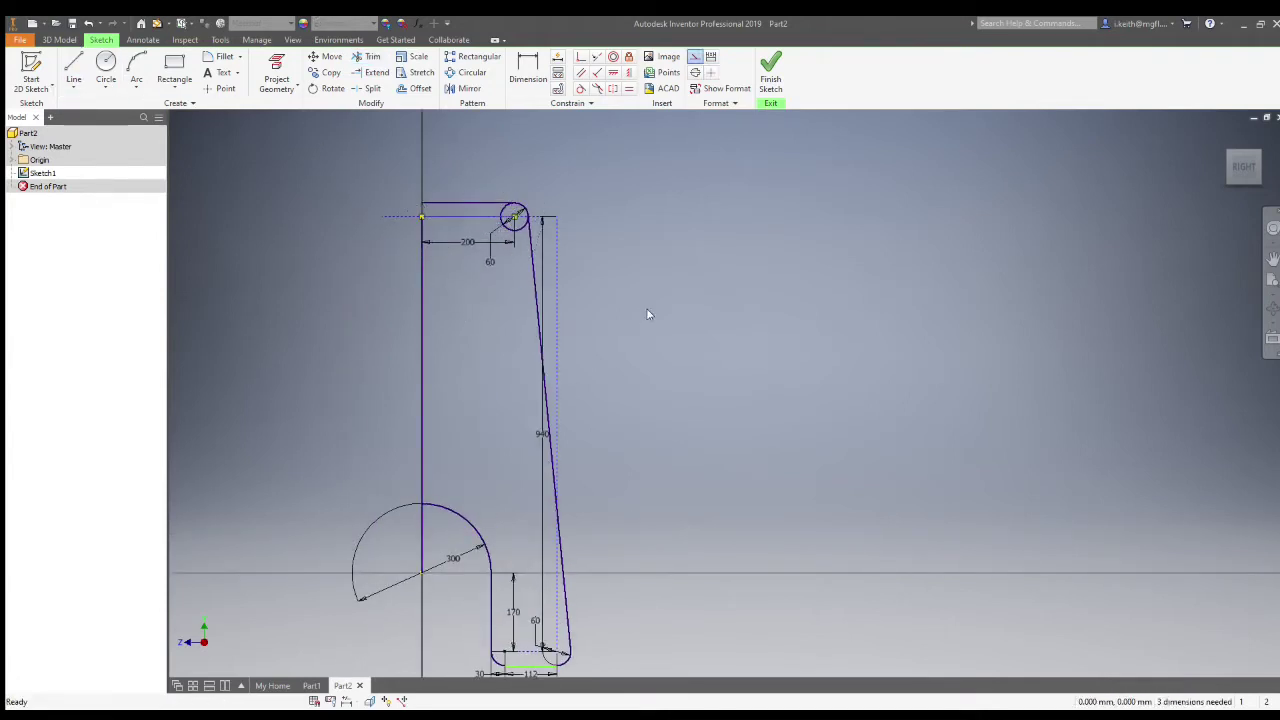
- Convert the 200 mm line and the vertical centre line to construction geometry
click(421, 466)
key(c)
click(1271, 286)
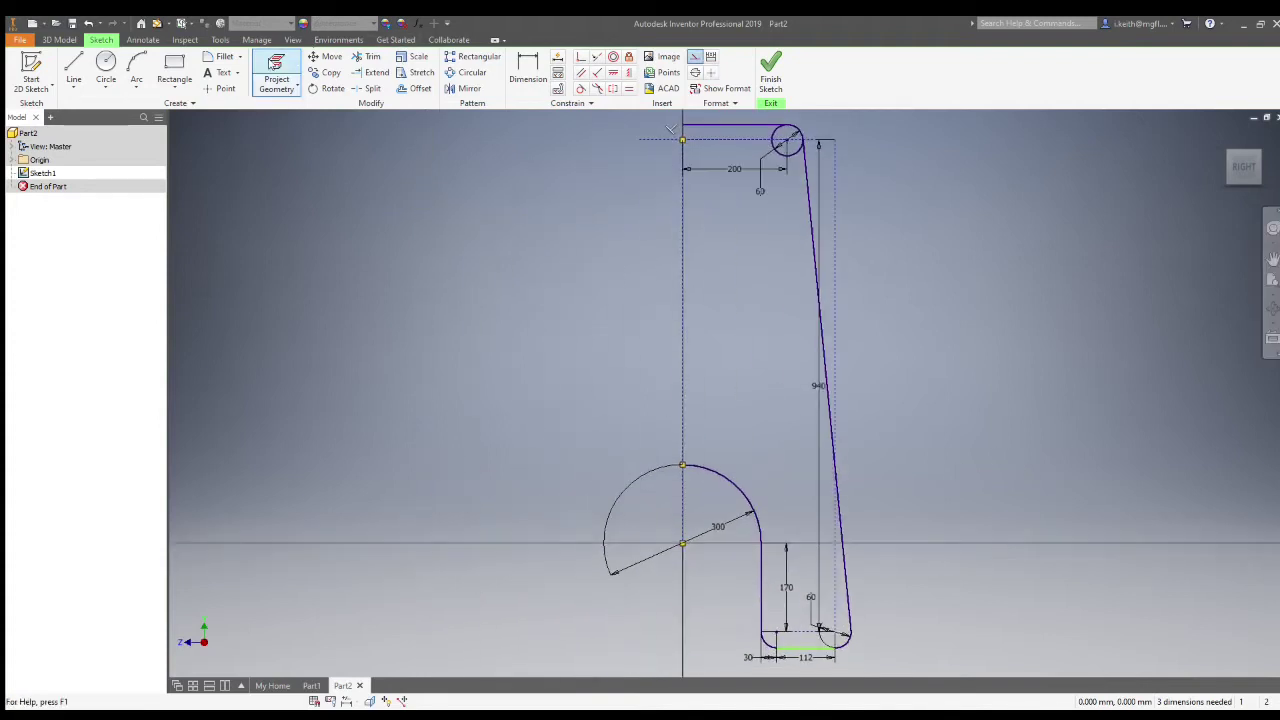
click(466, 89)
click(732, 484)
click(762, 592)
click(766, 643)
click(802, 648)
click(840, 645)
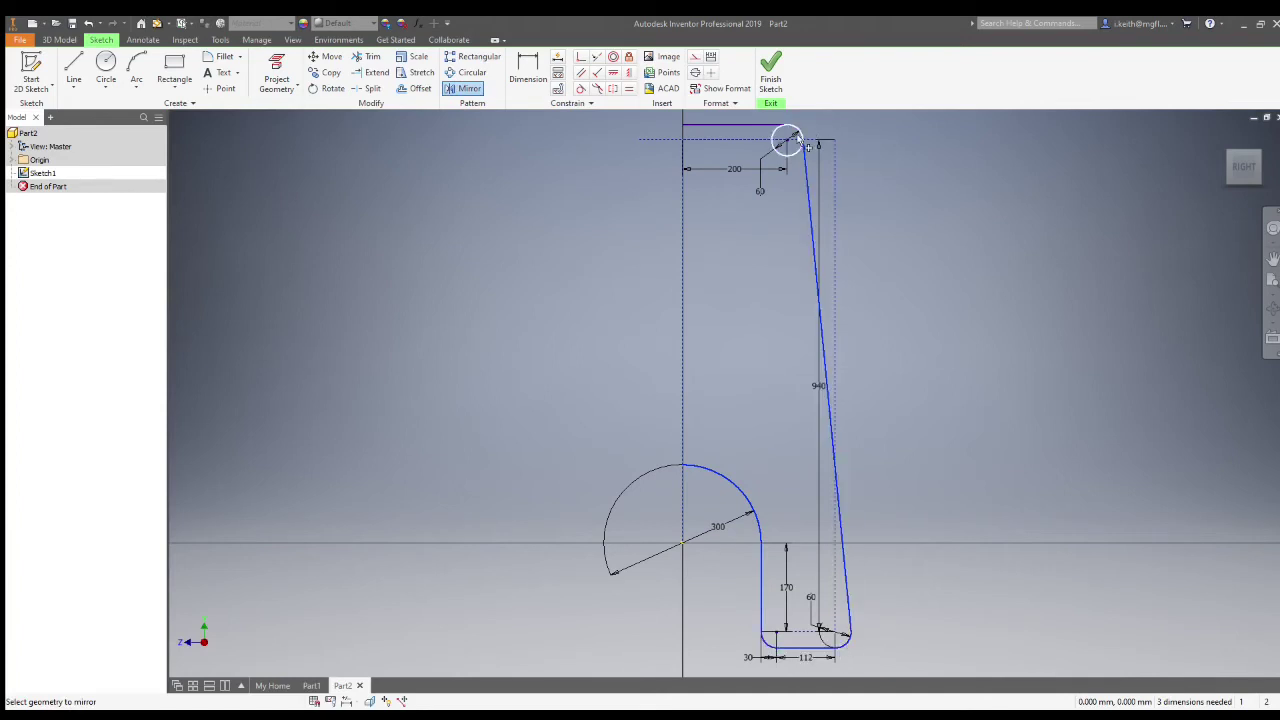
key(Escape)
- Trim the upper 60 mm circle to its outer corner arc, mirror the half outline about the vertical construction line and finish the sketch
click(368, 57)
click(789, 156)
click(463, 88)
click(667, 466)
click(790, 649)
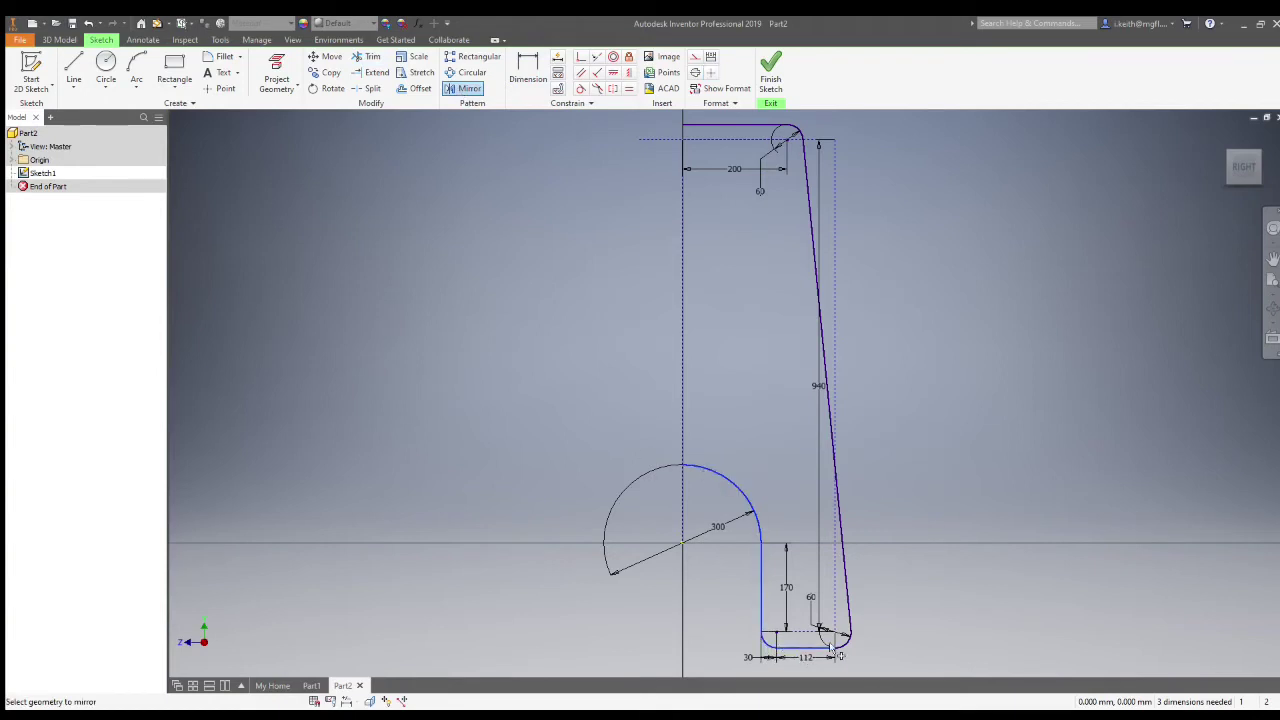
click(840, 588)
click(770, 125)
click(251, 144)
click(682, 329)
click(211, 186)
click(260, 186)
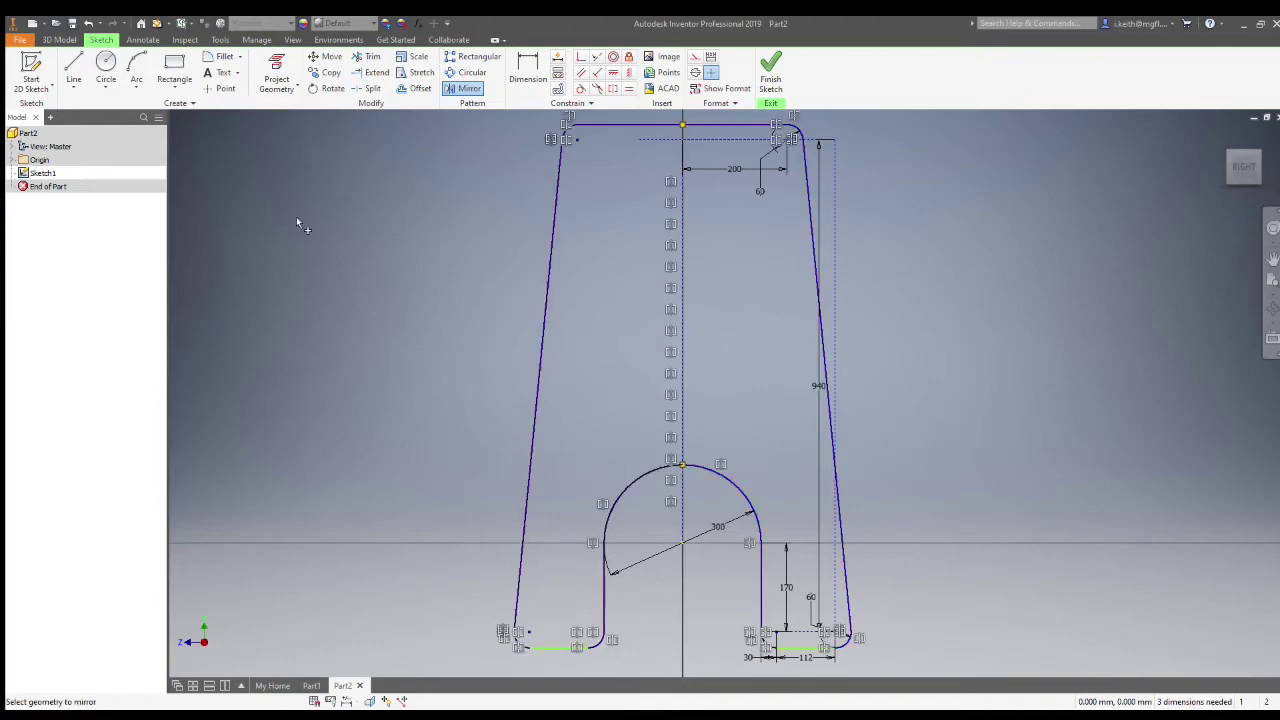
click(770, 70)
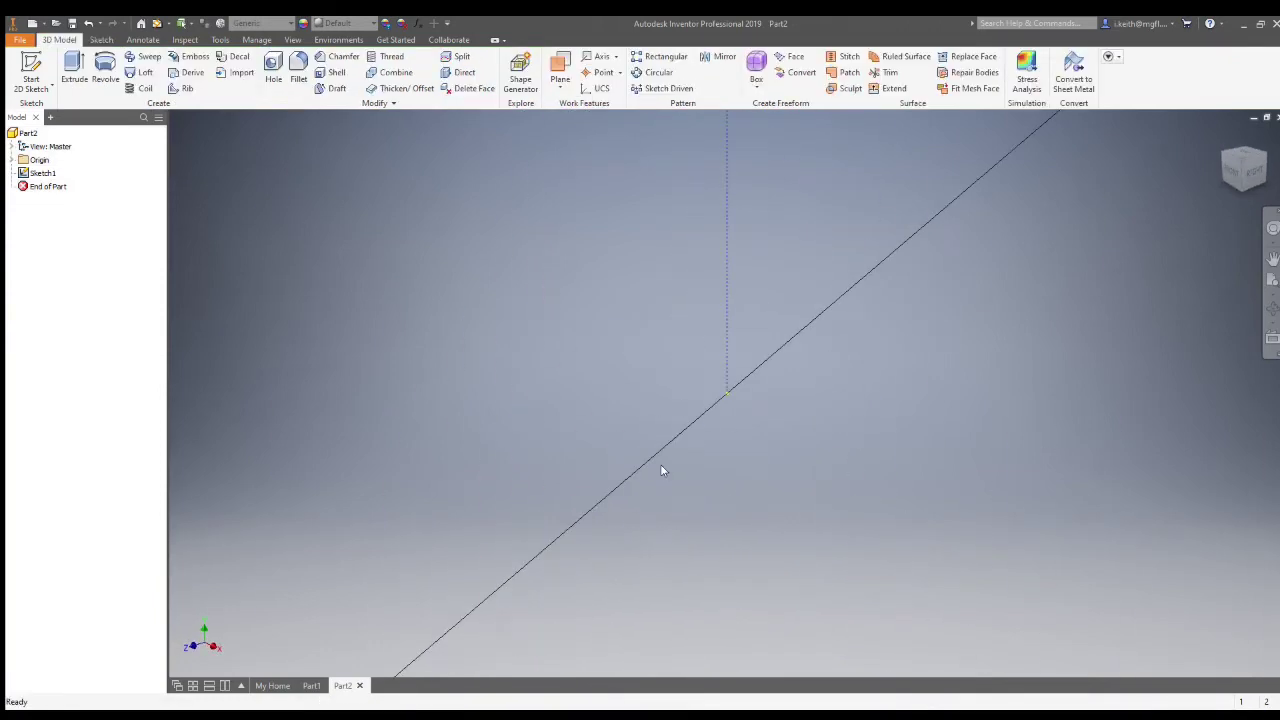
- Start a sketch on the XY plane and project the top line of the frame outline onto it as a point
click(30, 75)
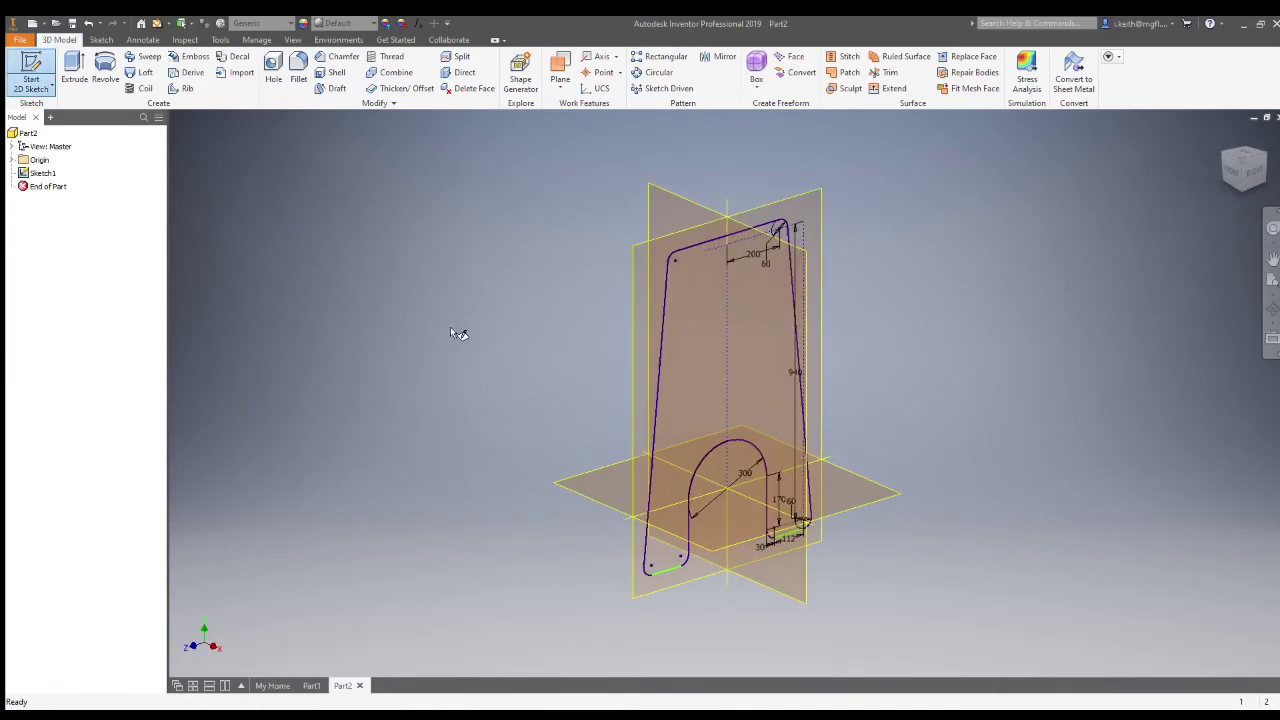
click(661, 205)
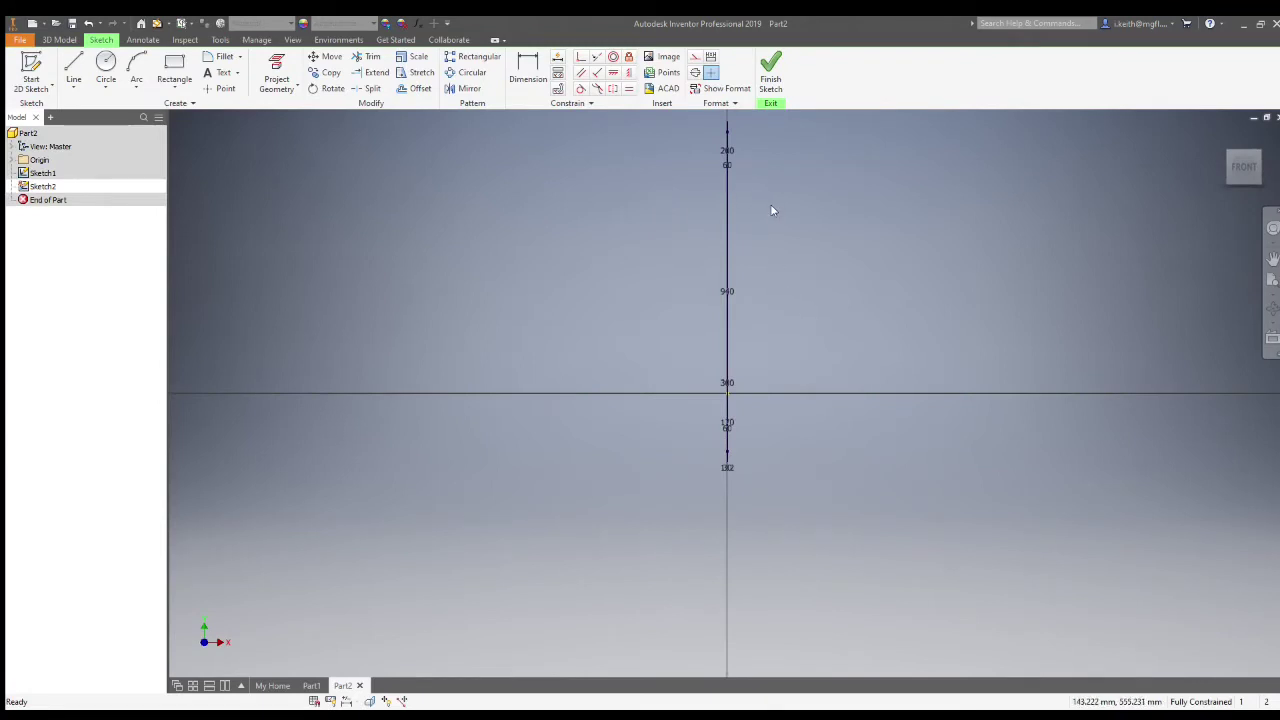
mouse_move(777, 233)
shift+middle_down()
mouse_move(783, 247)
mouse_move(766, 252)
shift+middle_up()
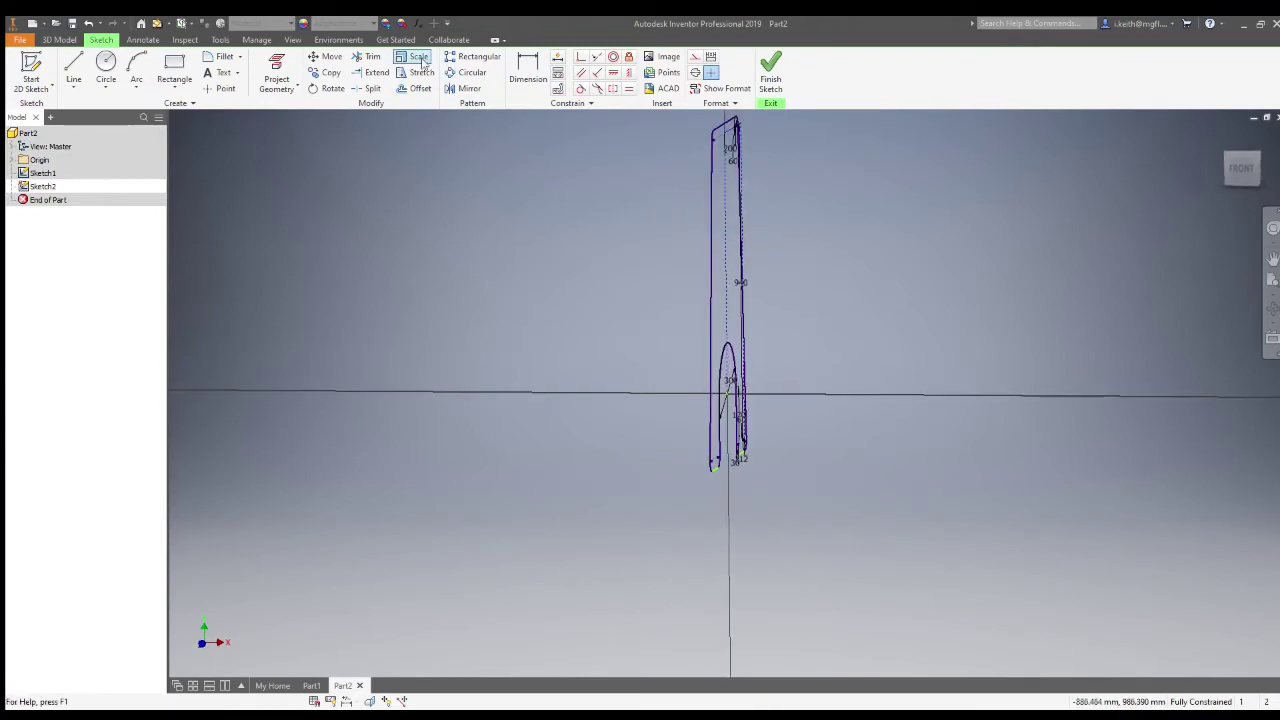
click(277, 76)
click(729, 123)
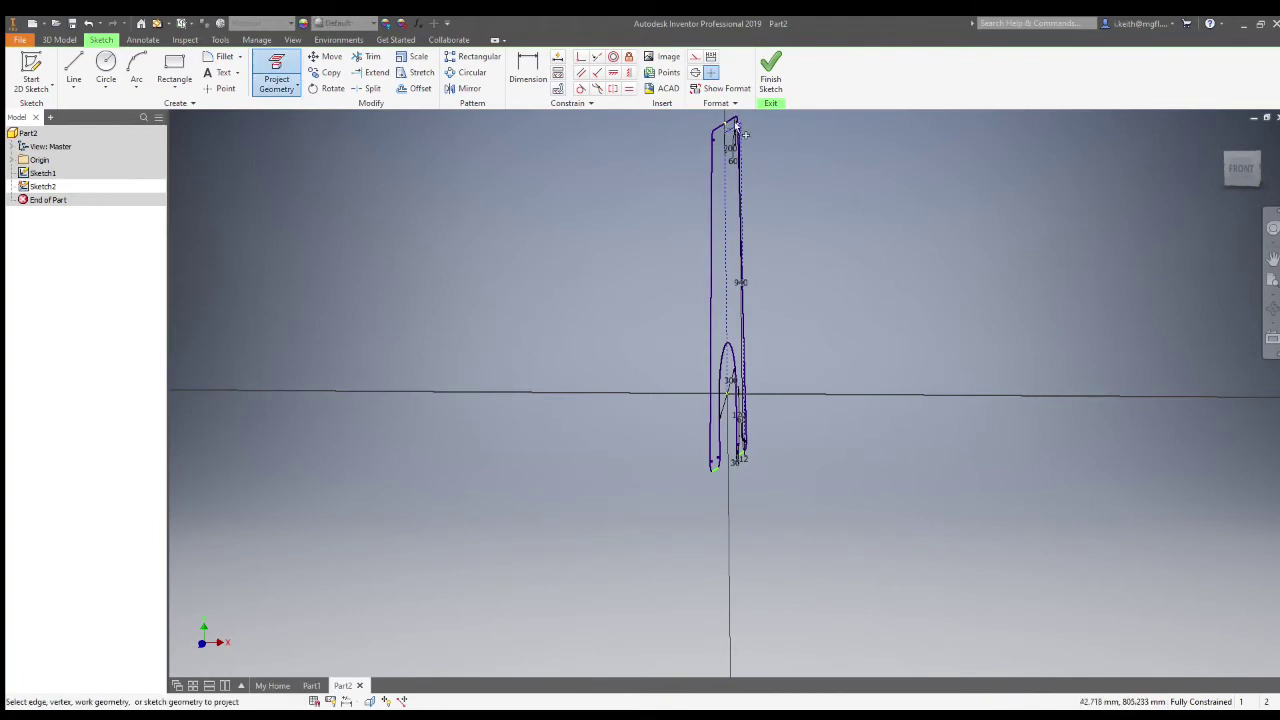
click(1241, 169)
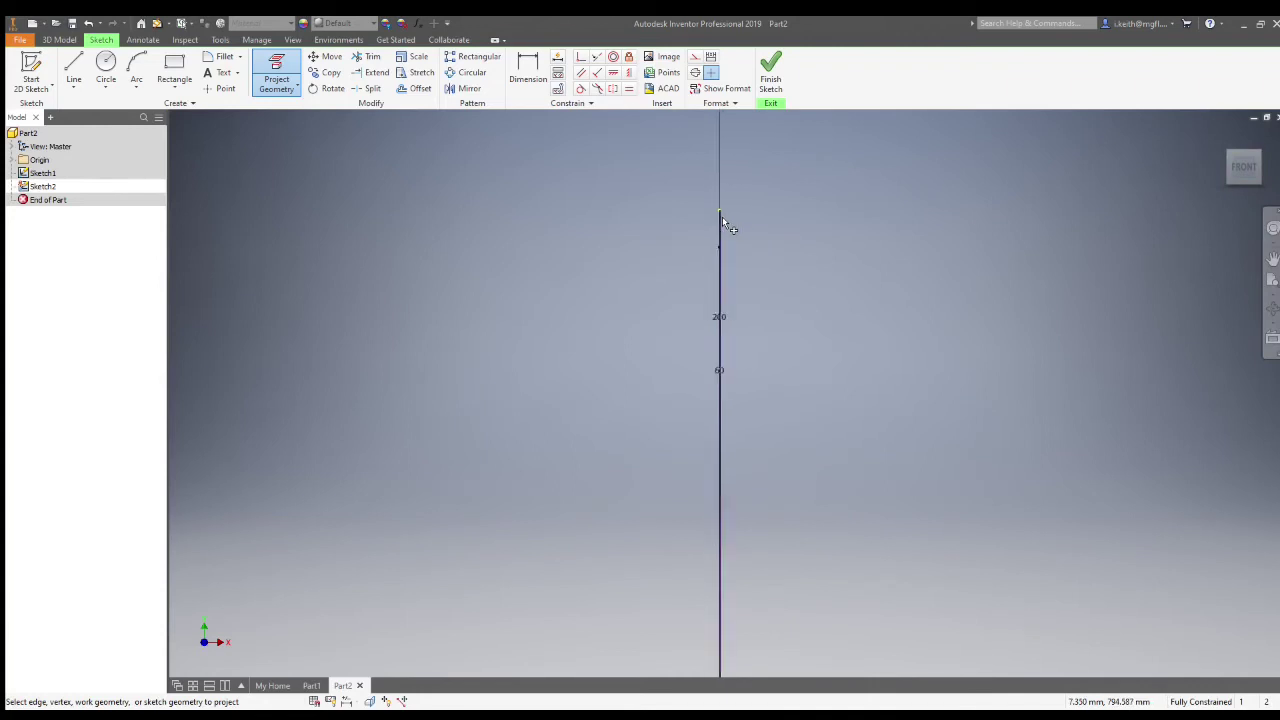
- Draw a 20 mm diameter circle centred on the projected top point and finish the sketch
click(106, 68)
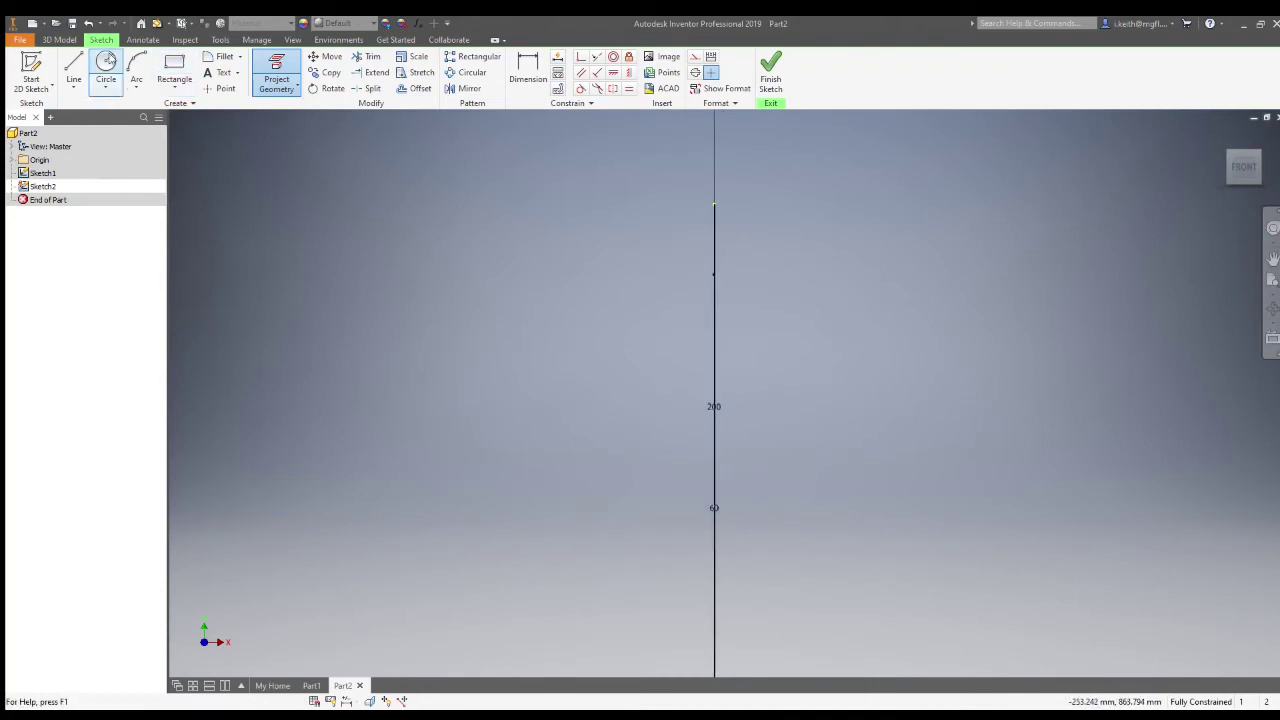
click(714, 204)
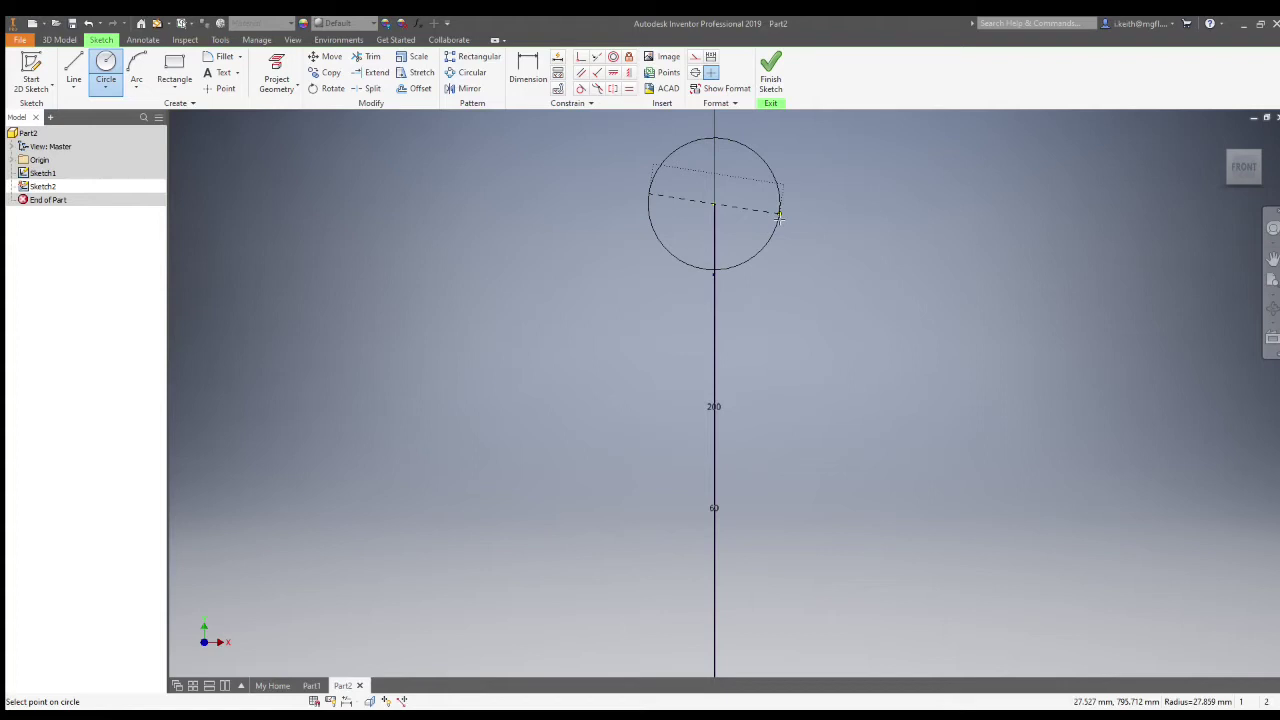
text(20)
key(Return)
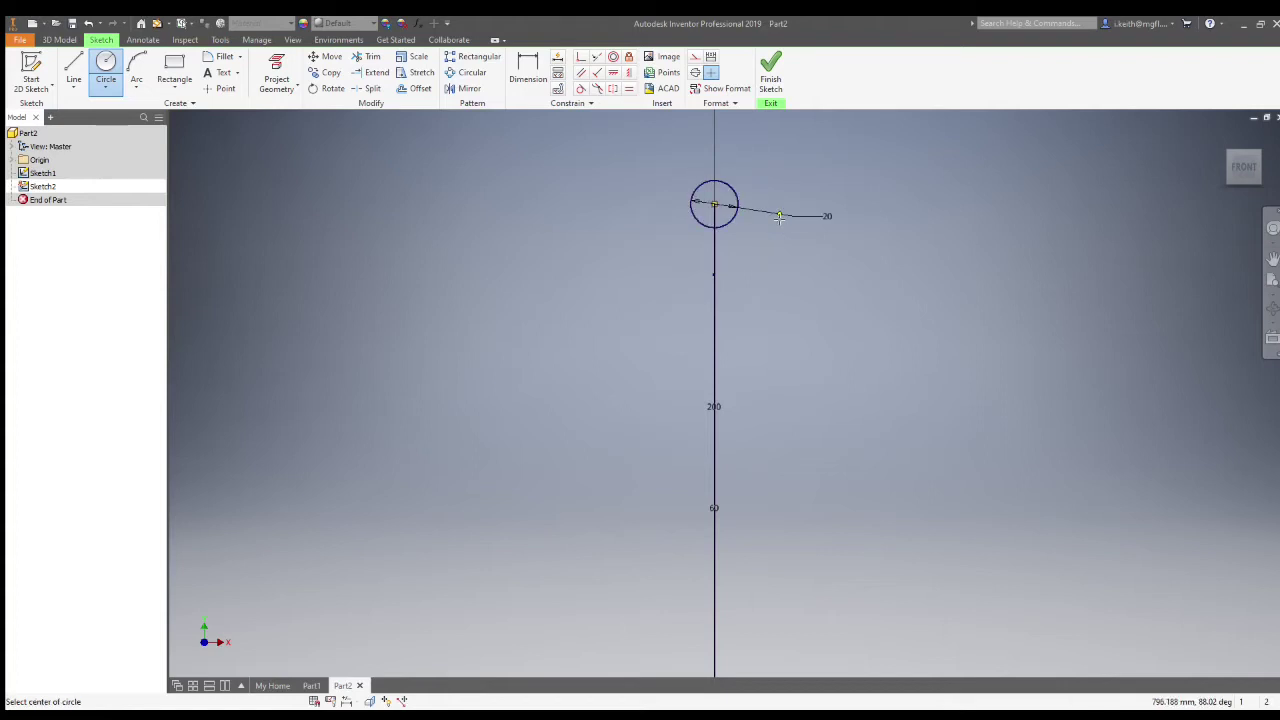
scroll(770, 226, down, 2)
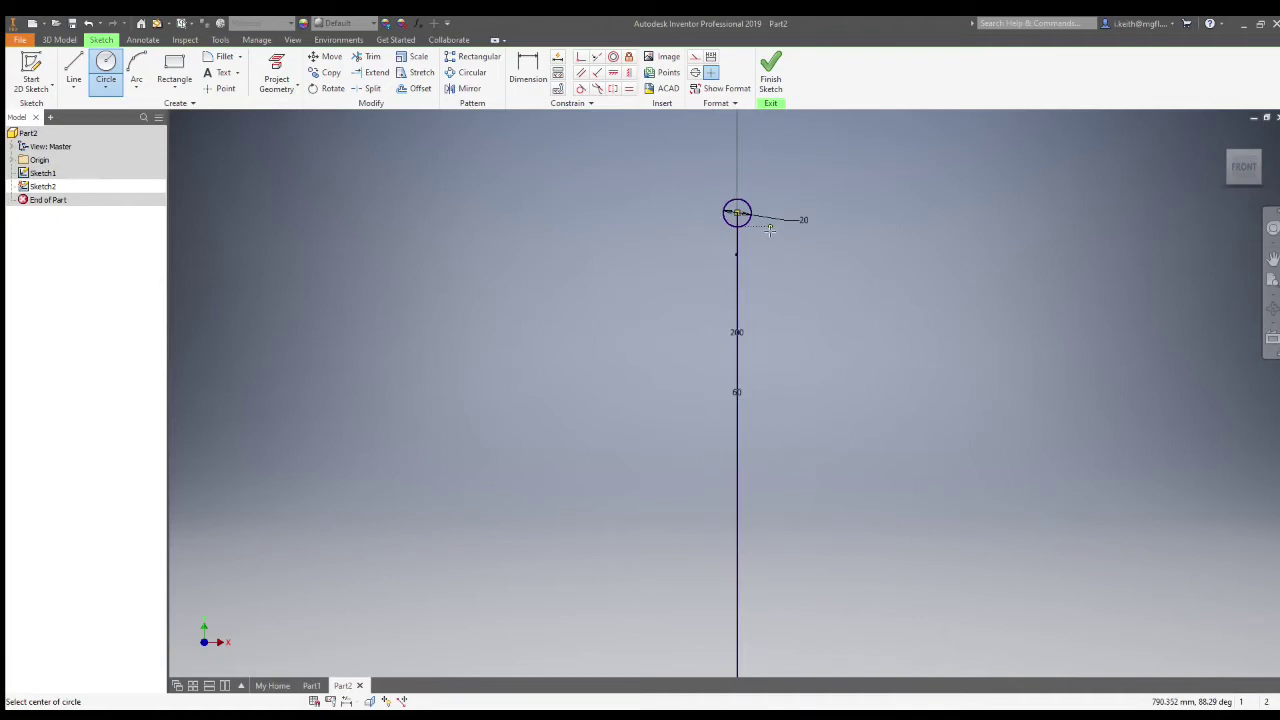
click(770, 68)
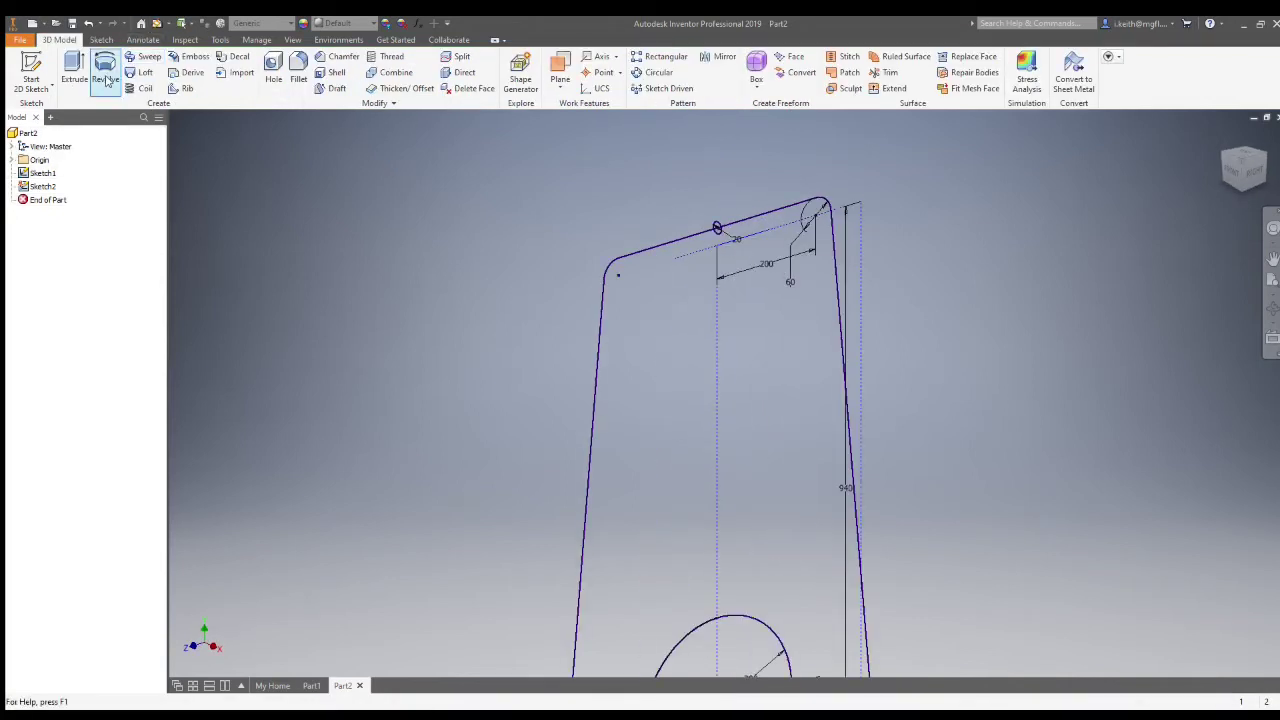
- Sweep the 20 mm circle along the closed frame outline to form a solid tube
click(143, 56)
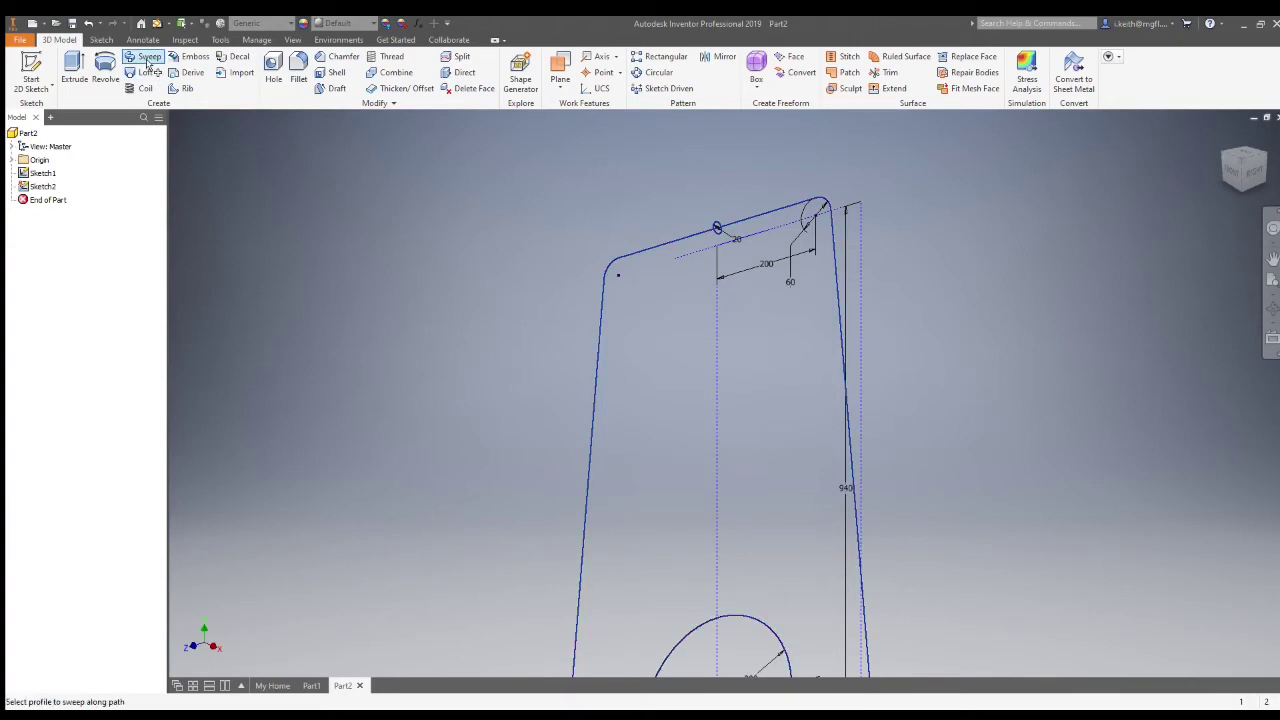
scroll(716, 224, up, 5)
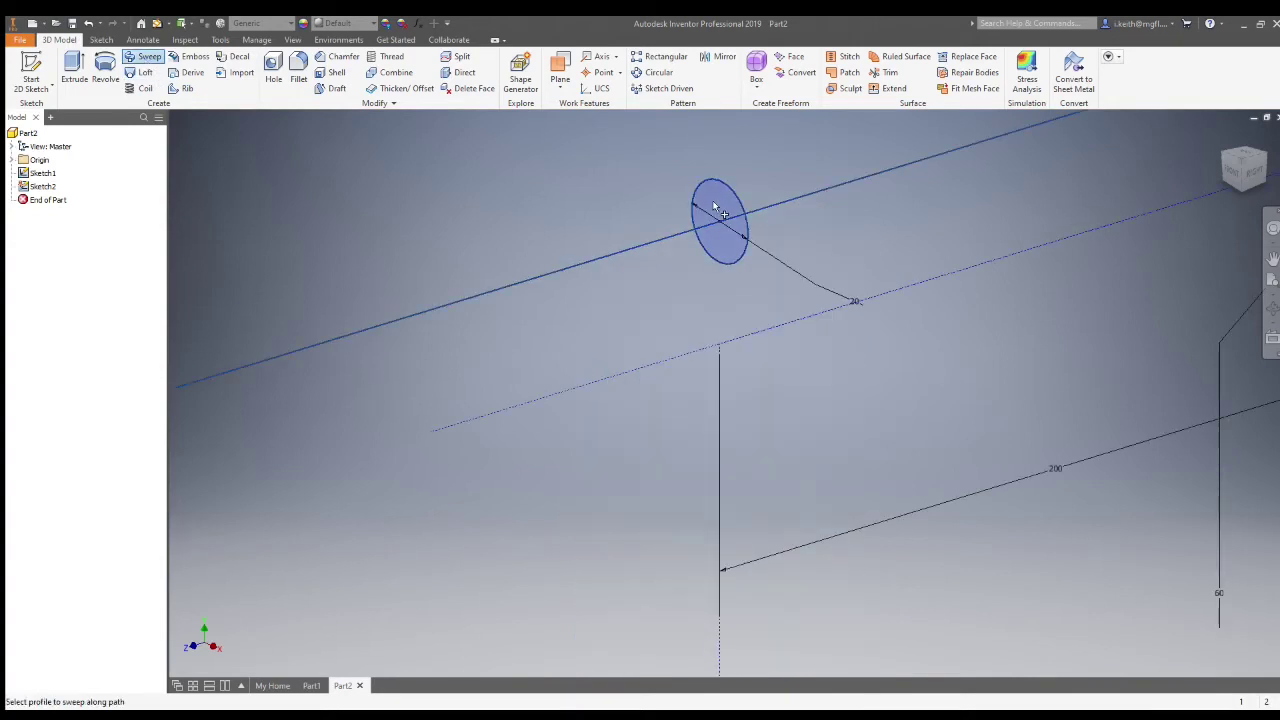
click(179, 177)
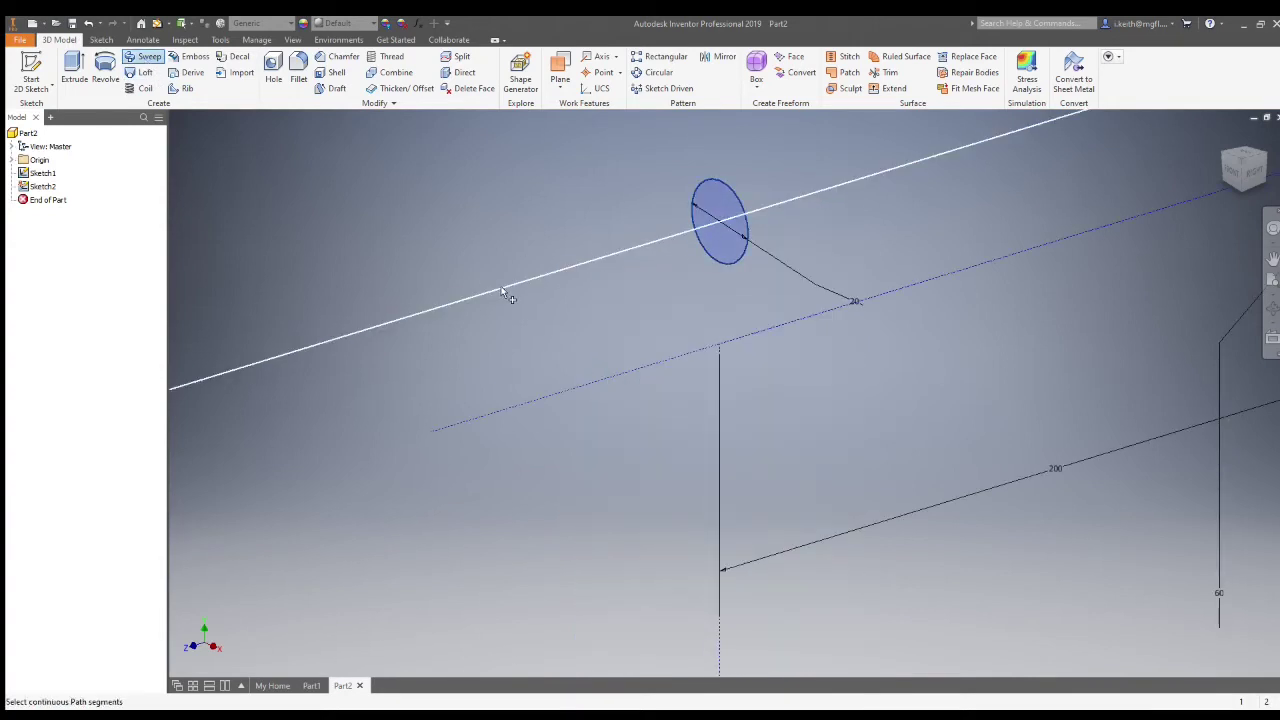
click(501, 286)
scroll(532, 260, down, 2)
scroll(533, 266, down, 5)
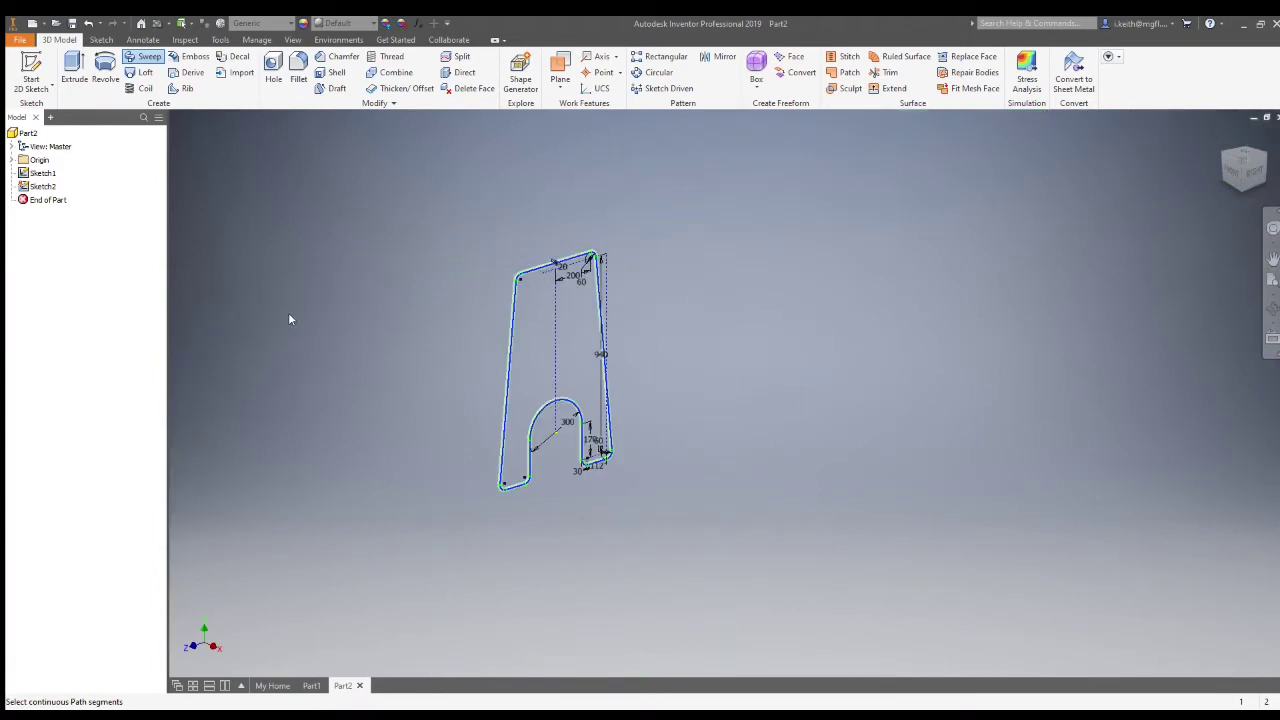
click(1270, 283)
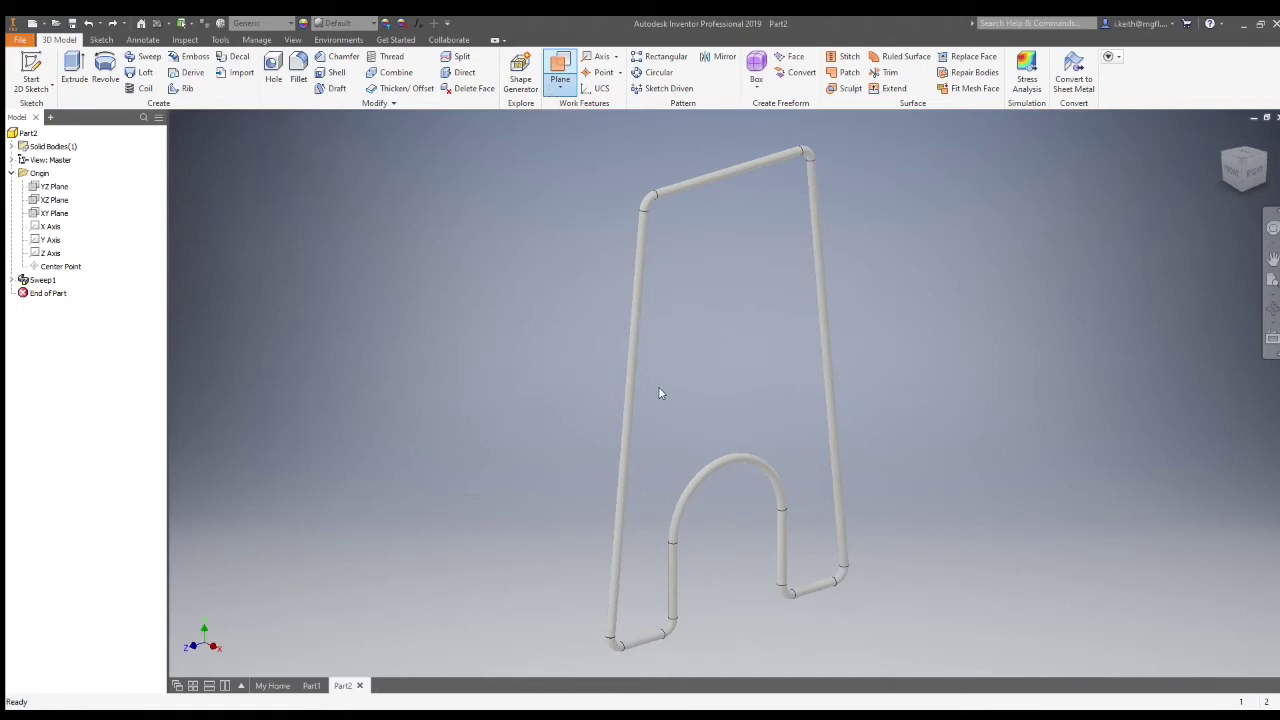
- Create a work plane parallel to the XZ plane and tangent to the upper side of the frame's top tube
click(54, 200)
scroll(709, 142, up, 5)
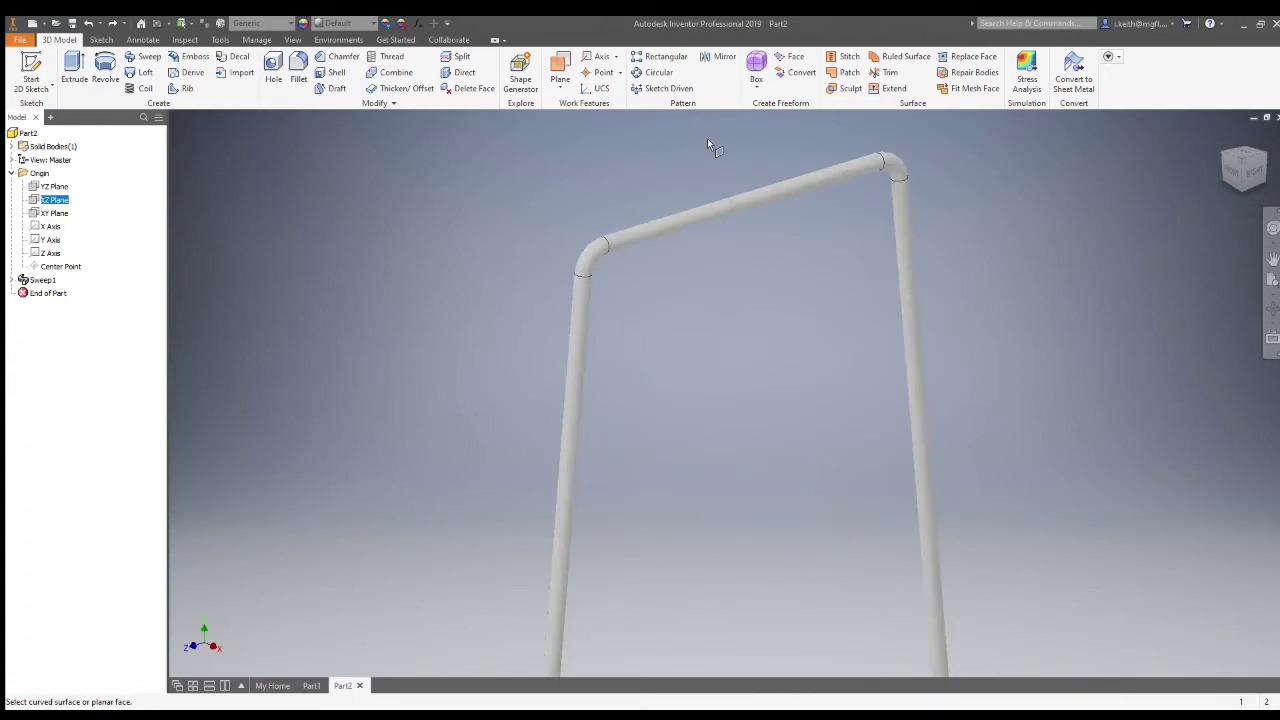
click(724, 252)
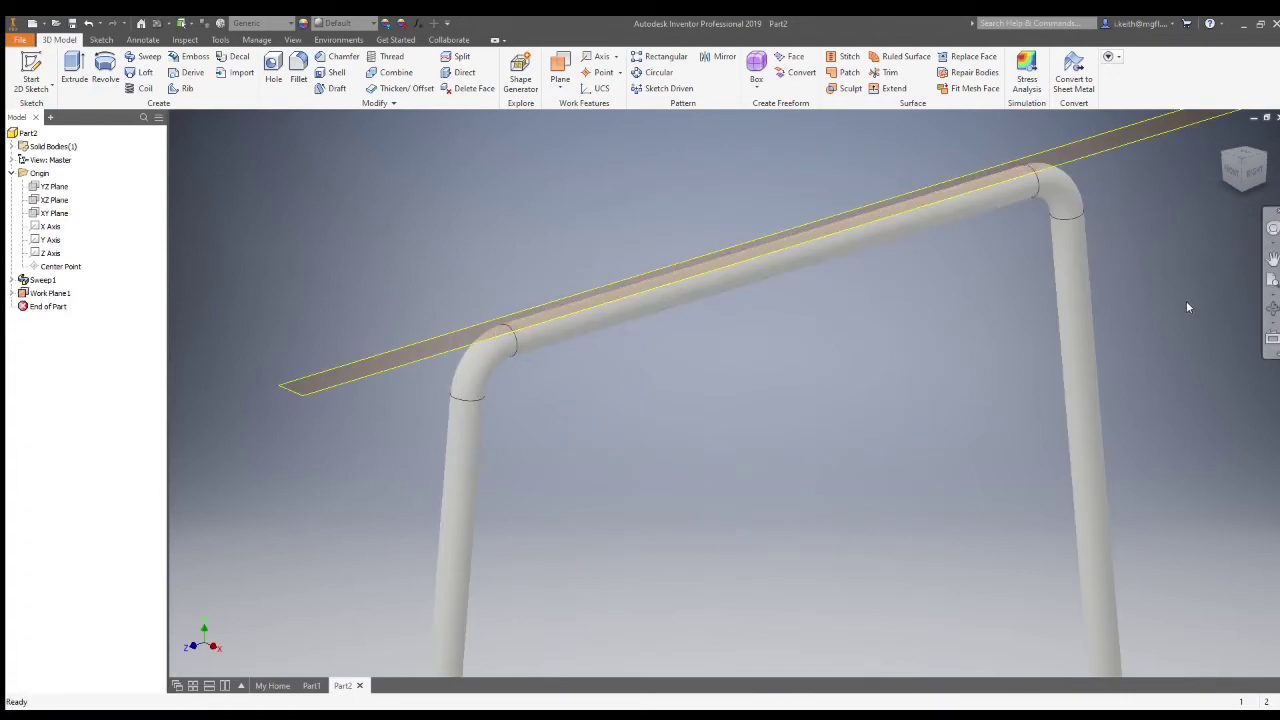
- Start a sketch on the work plane tangent to the frame's top tube and view it straight from the top
scroll(1187, 290, down, 4)
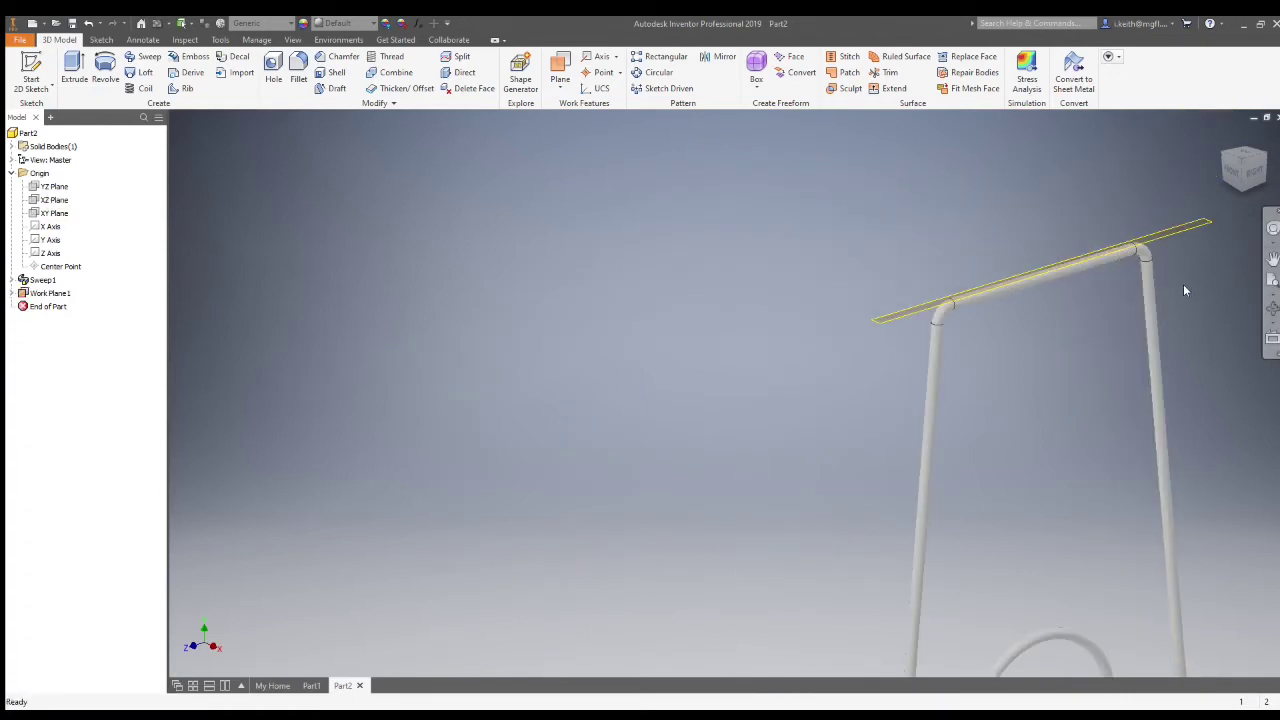
click(31, 70)
click(912, 316)
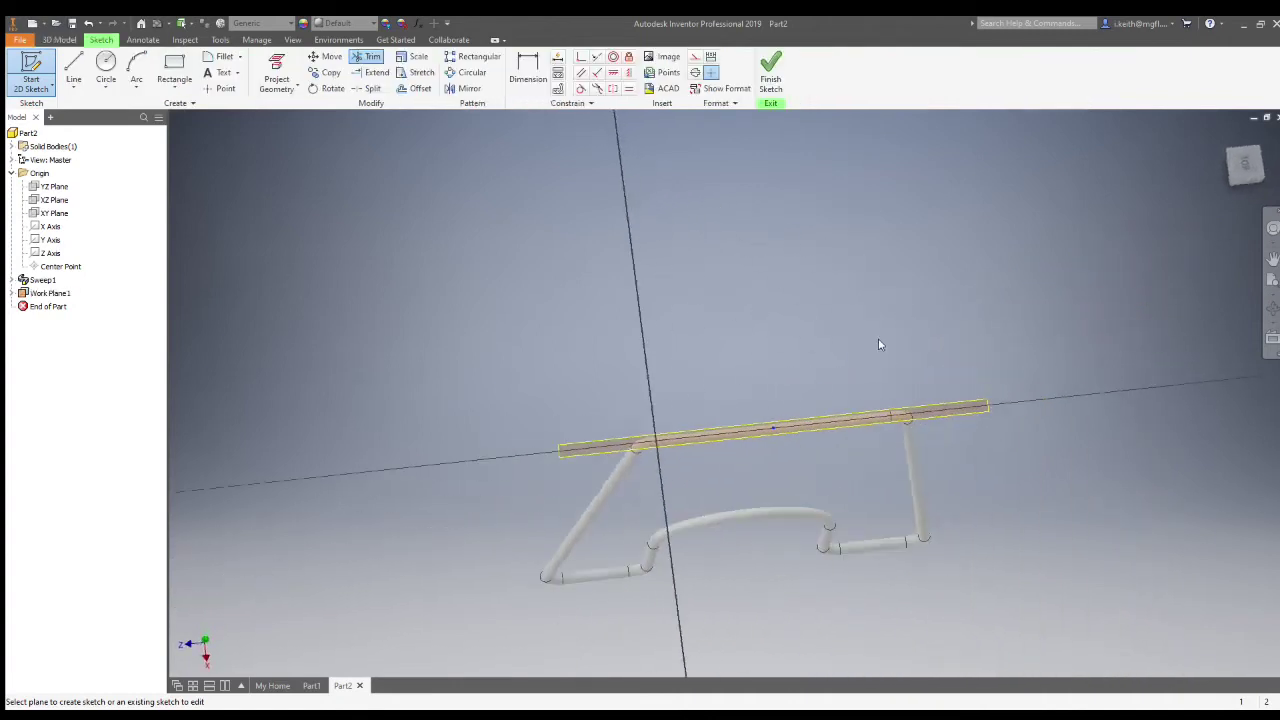
scroll(763, 474, up, 3)
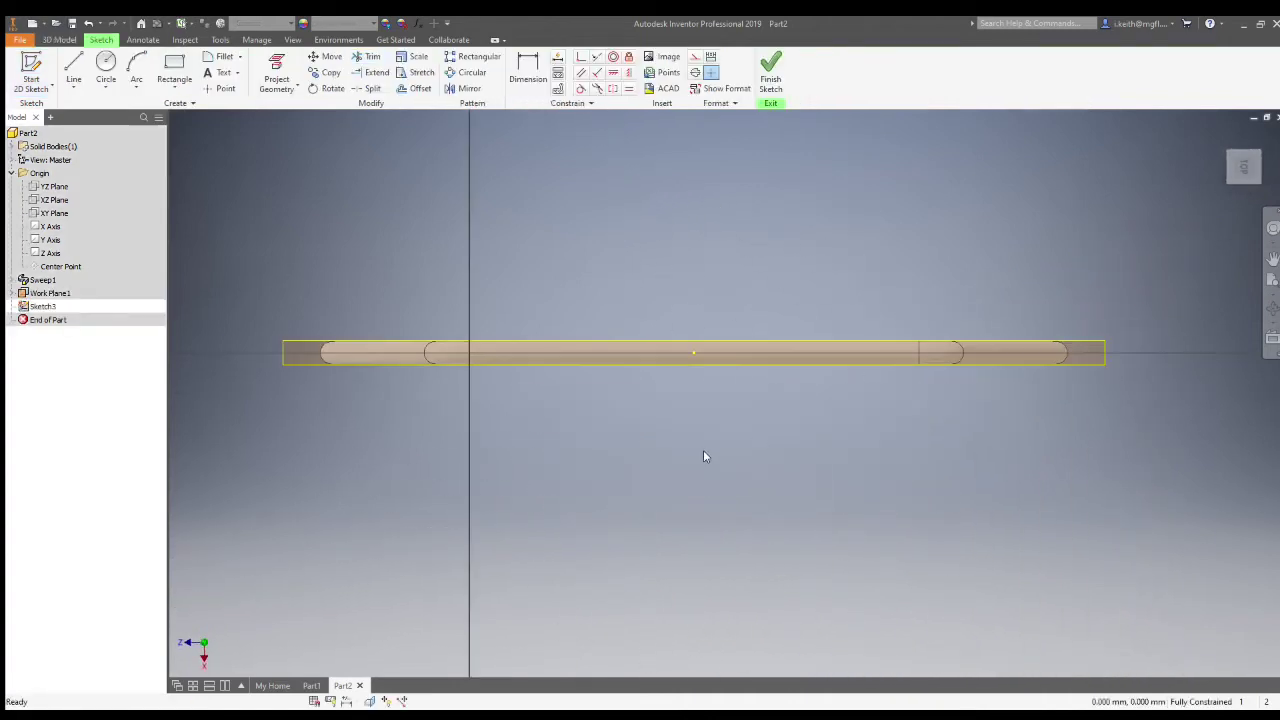
shift+middle_drag(695, 464, 697, 420)
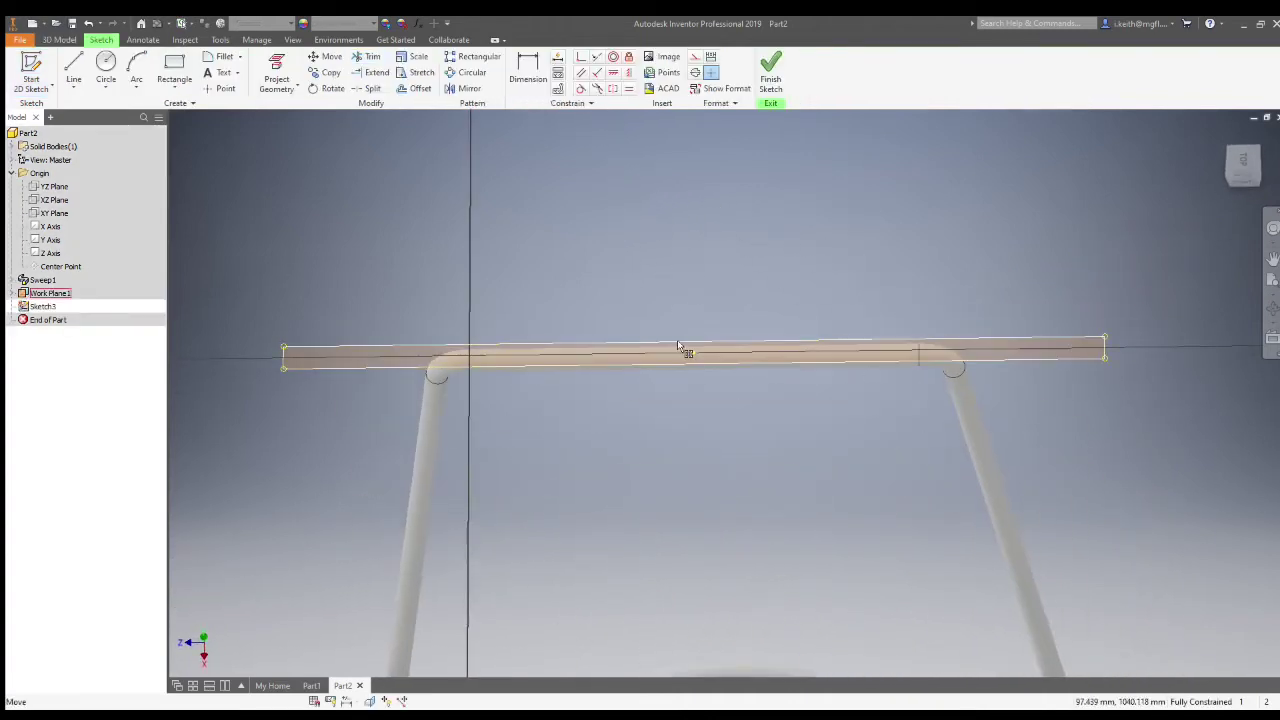
click(1245, 165)
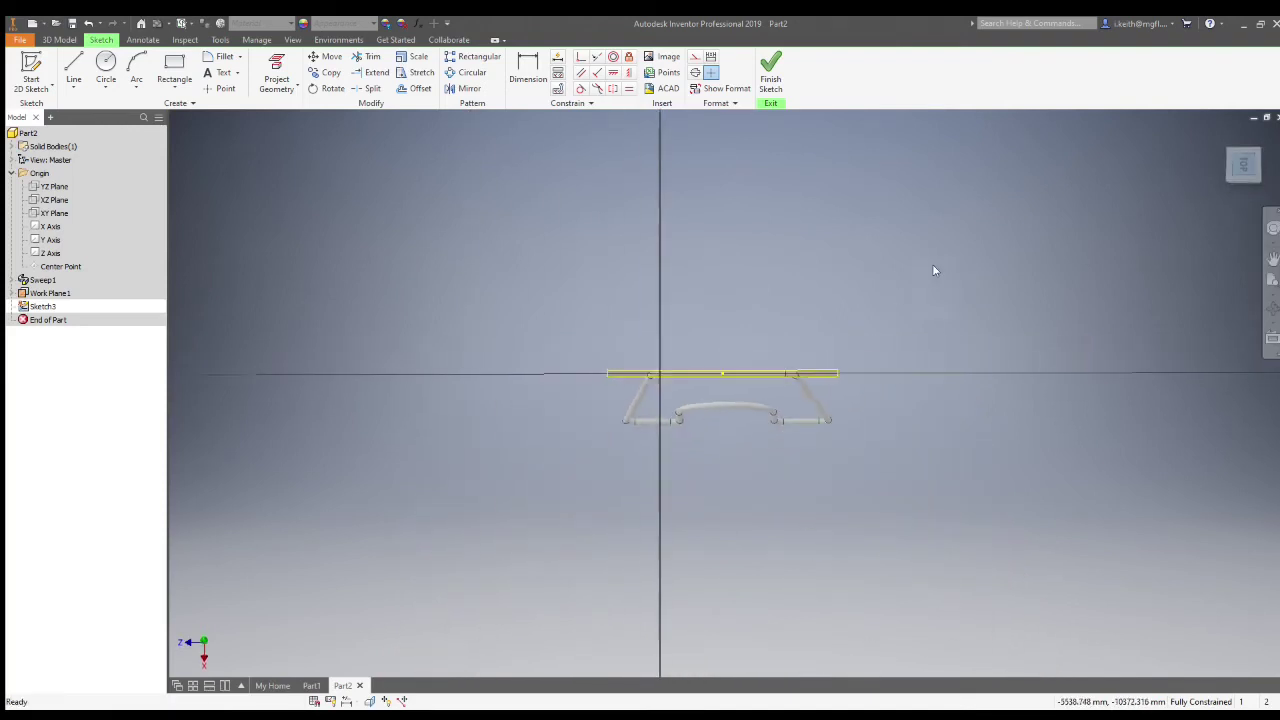
scroll(722, 396, up, 7)
scroll(716, 394, down, 2)
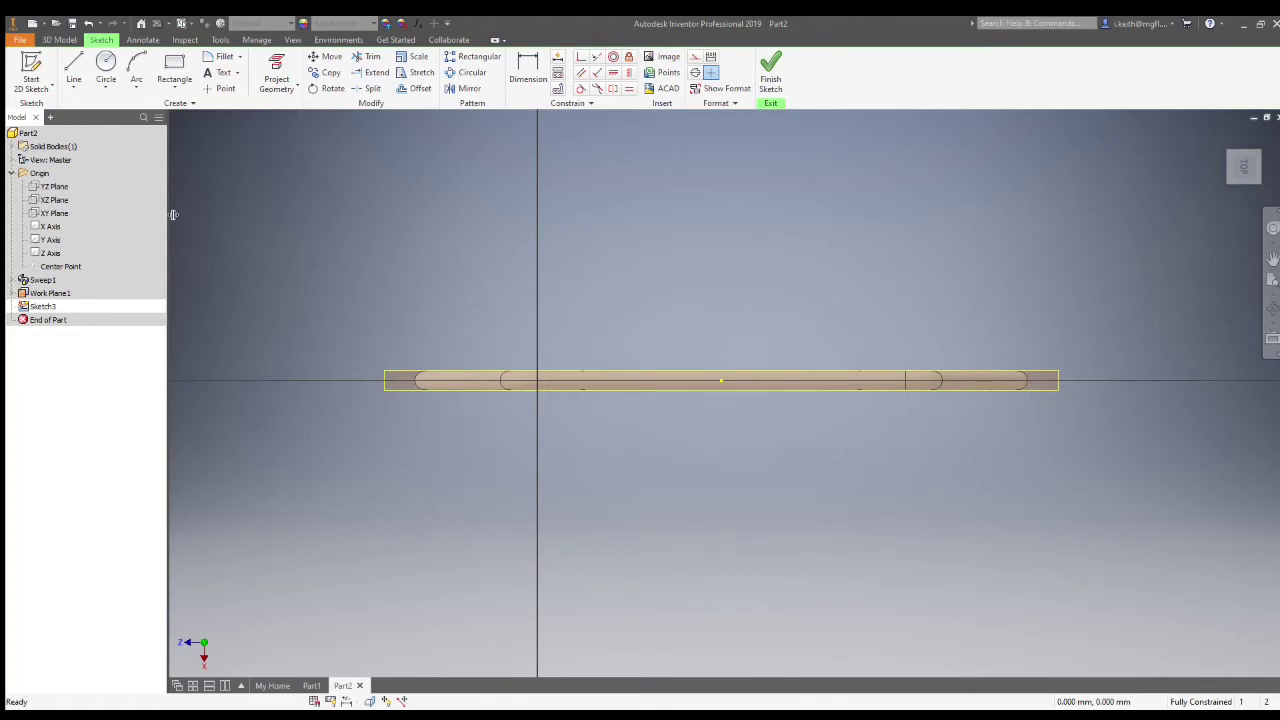
- Draw two 125 mm lines along the top tube's axis, one in each direction from the sketch's centre point
click(73, 70)
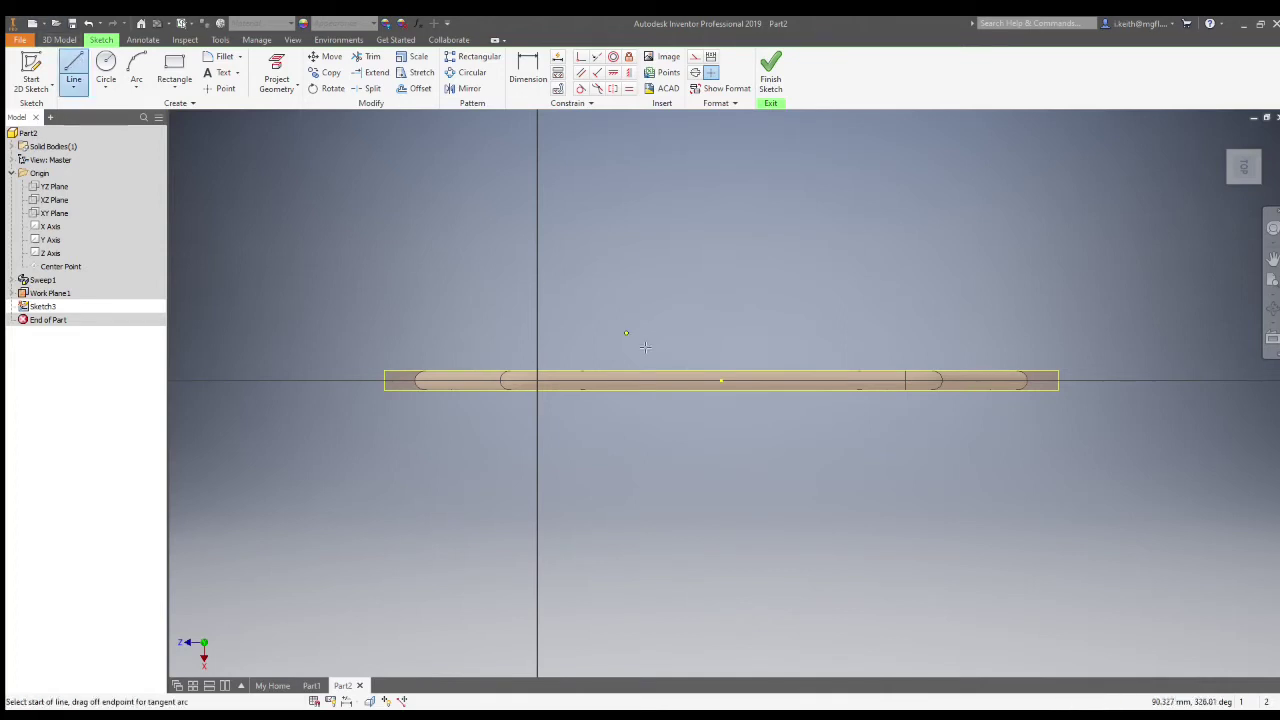
click(721, 381)
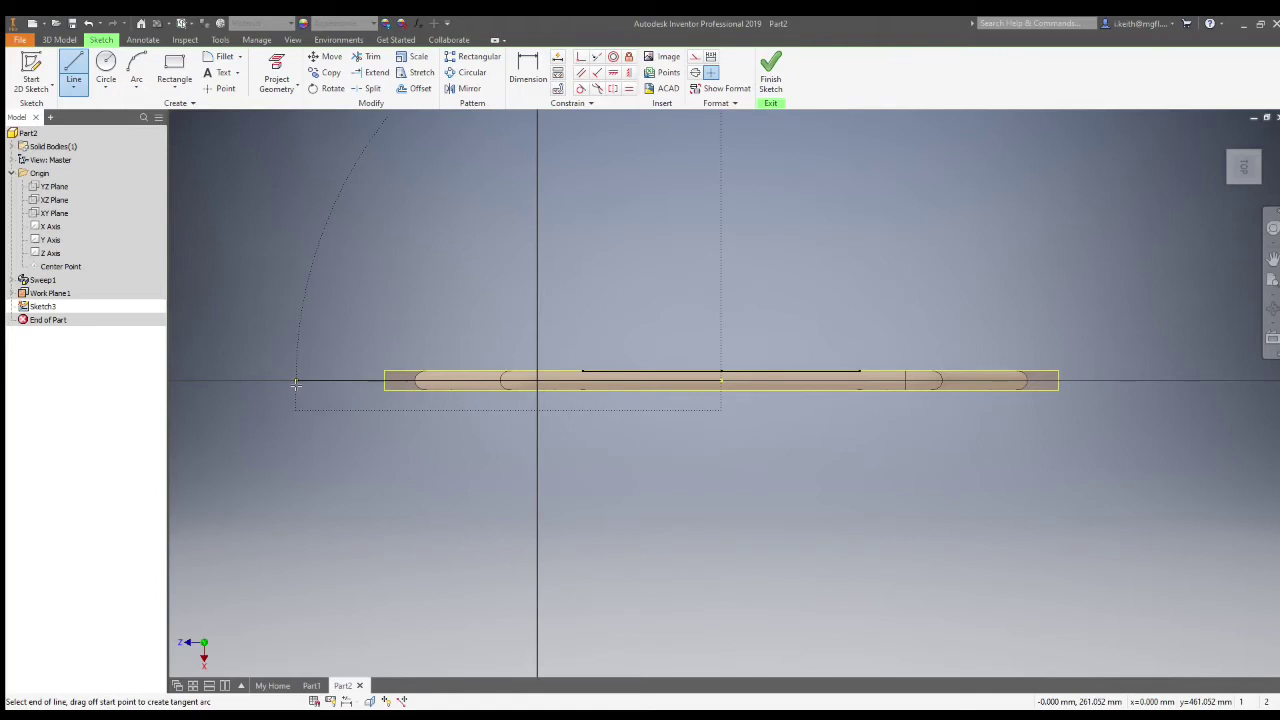
click(605, 381)
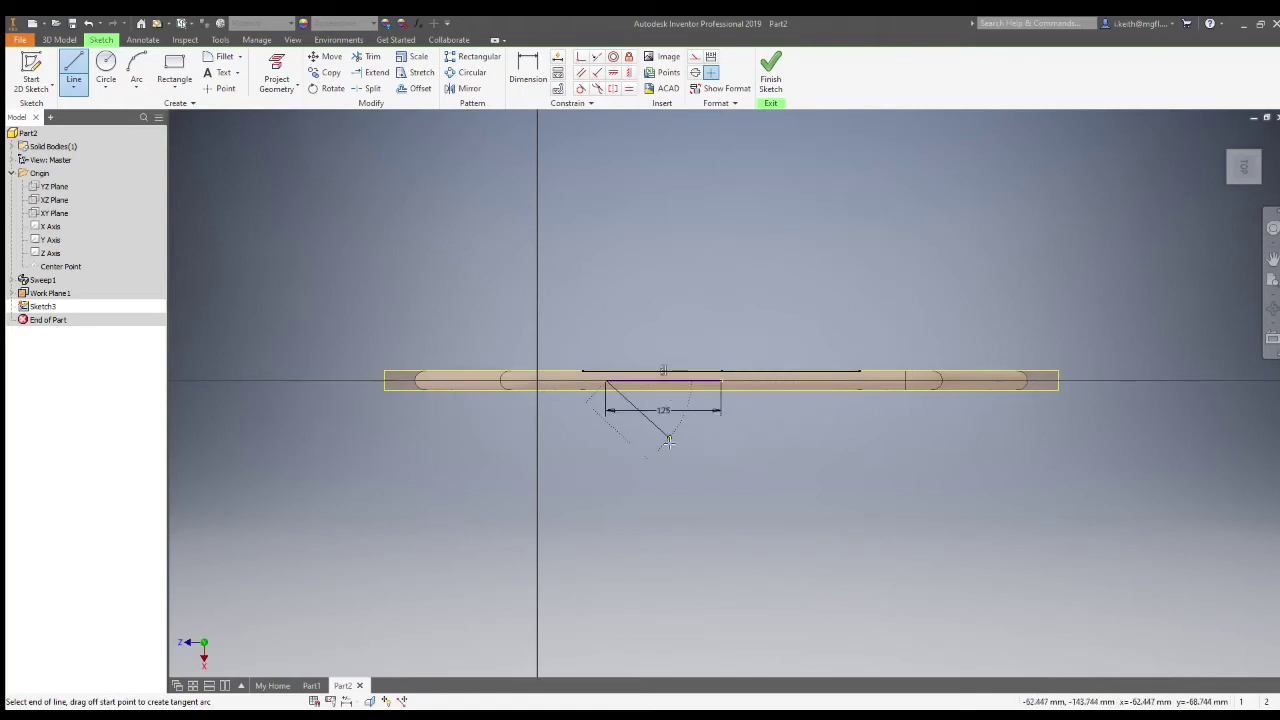
click(74, 70)
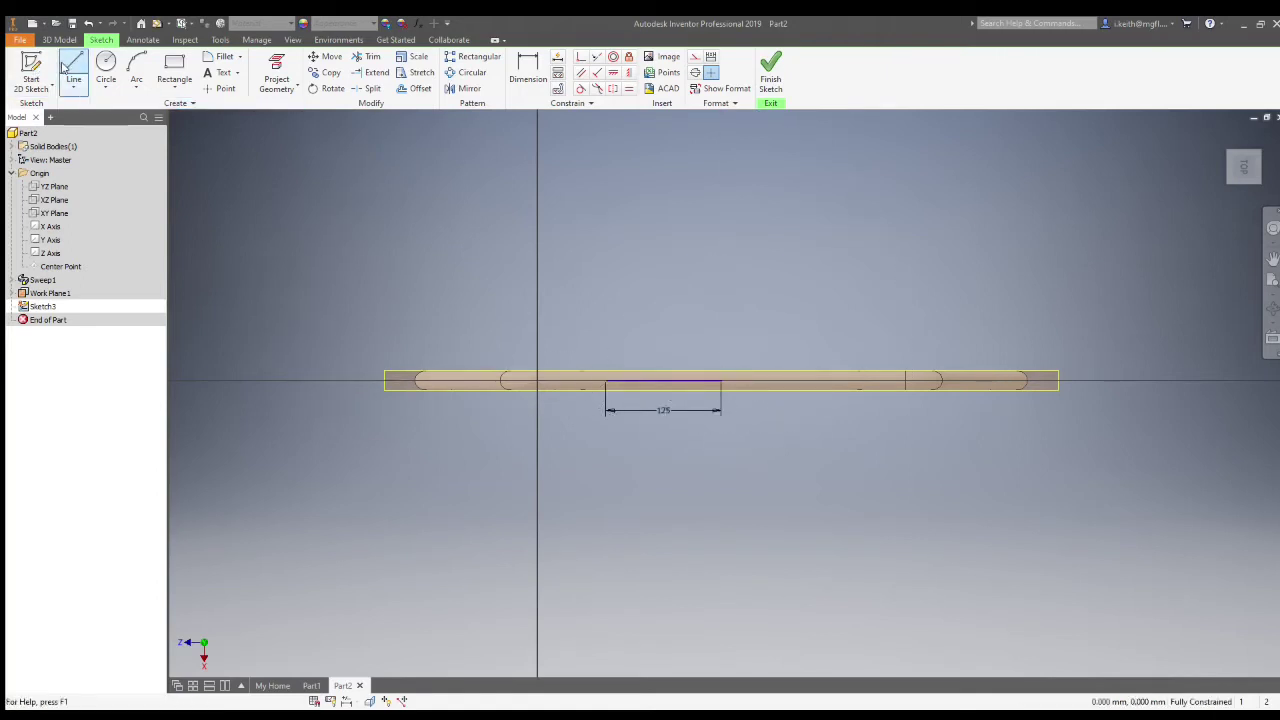
click(729, 390)
click(836, 381)
- Draw a 5 mm diameter circle at the outer end of each 125 mm line and finish the sketch
key(c)
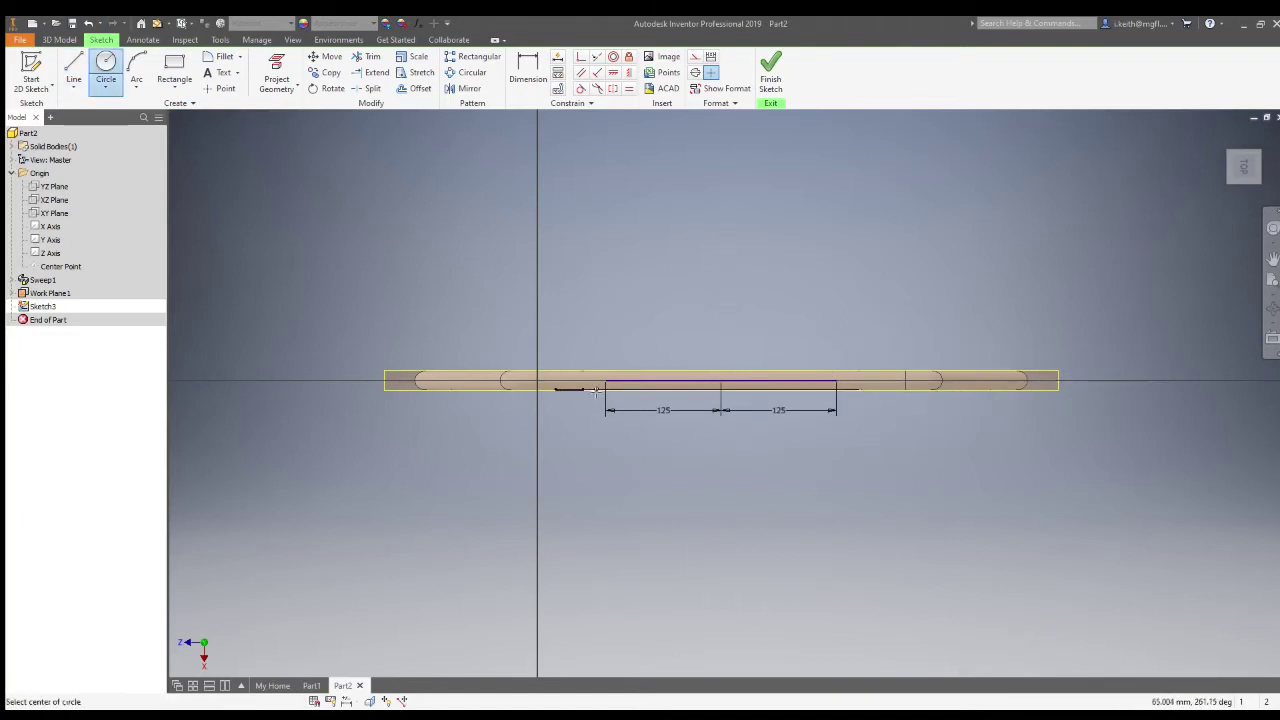
click(836, 381)
text(5)
key(Return)
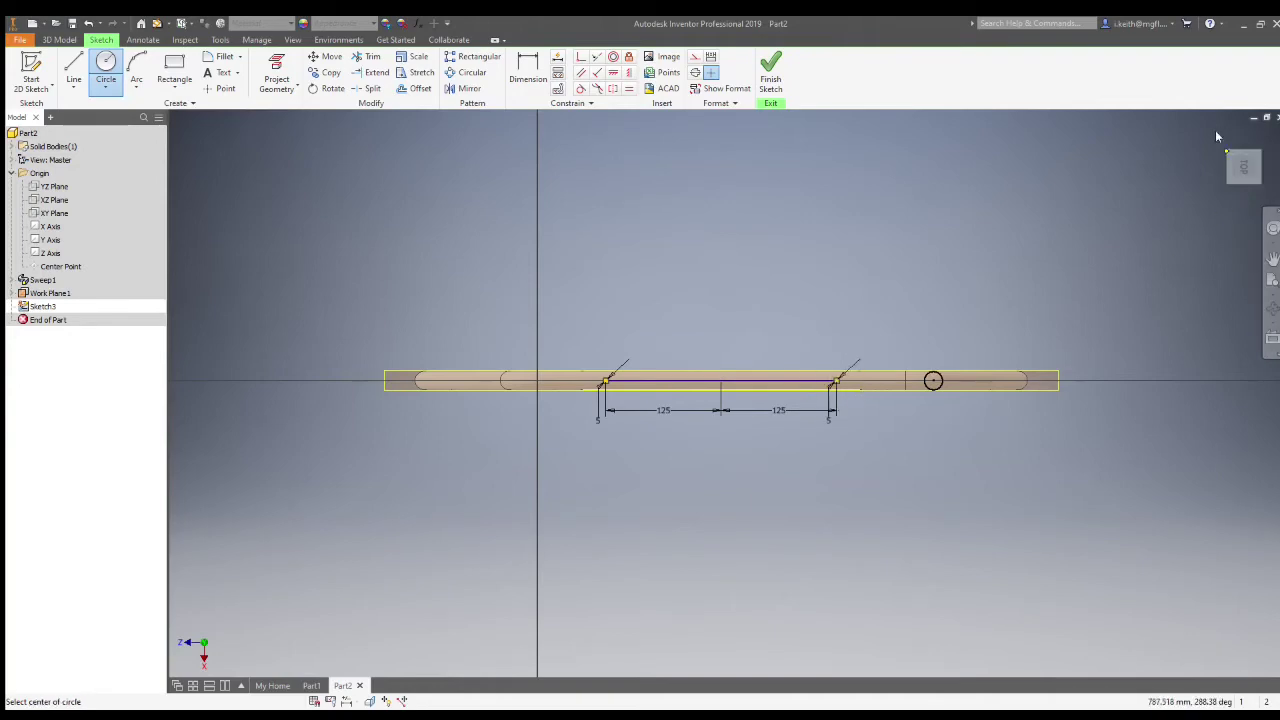
click(769, 74)
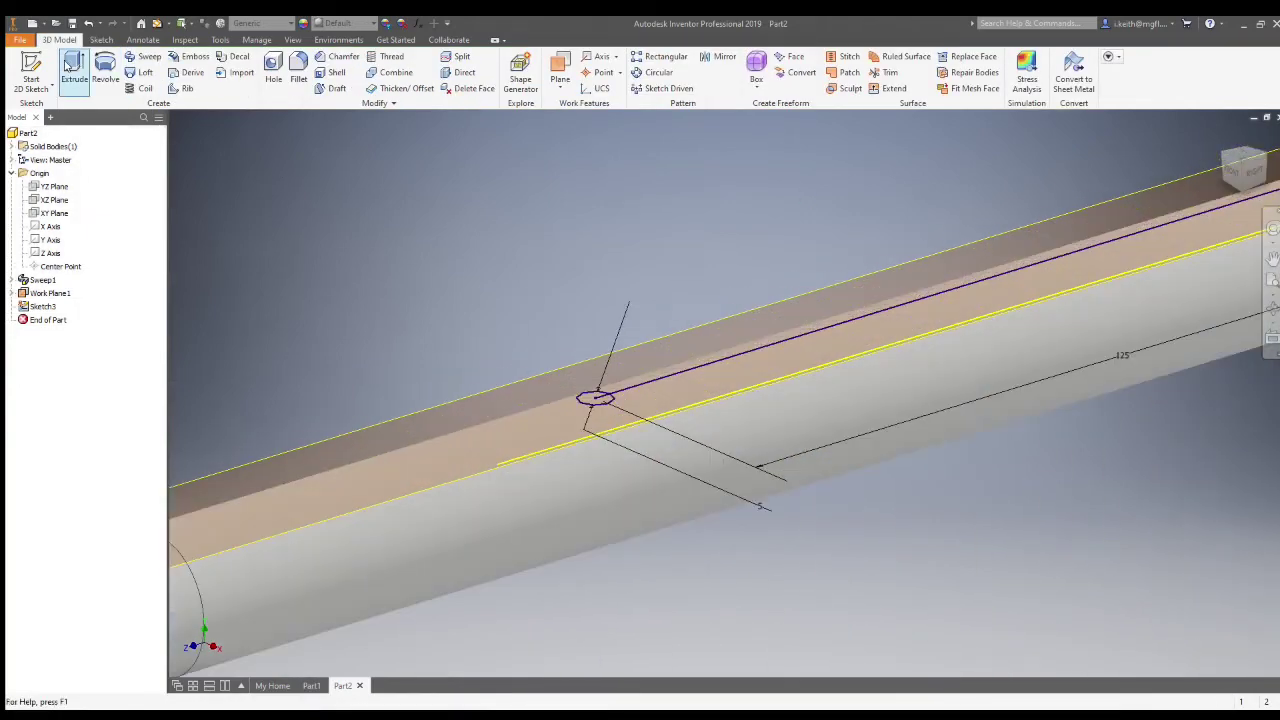
- Extrude-cut both 5 mm circles down through the frame's top tube and hide the tangent work plane
click(66, 65)
click(588, 399)
scroll(654, 417, up, 3)
scroll(945, 304, down, 5)
click(920, 401)
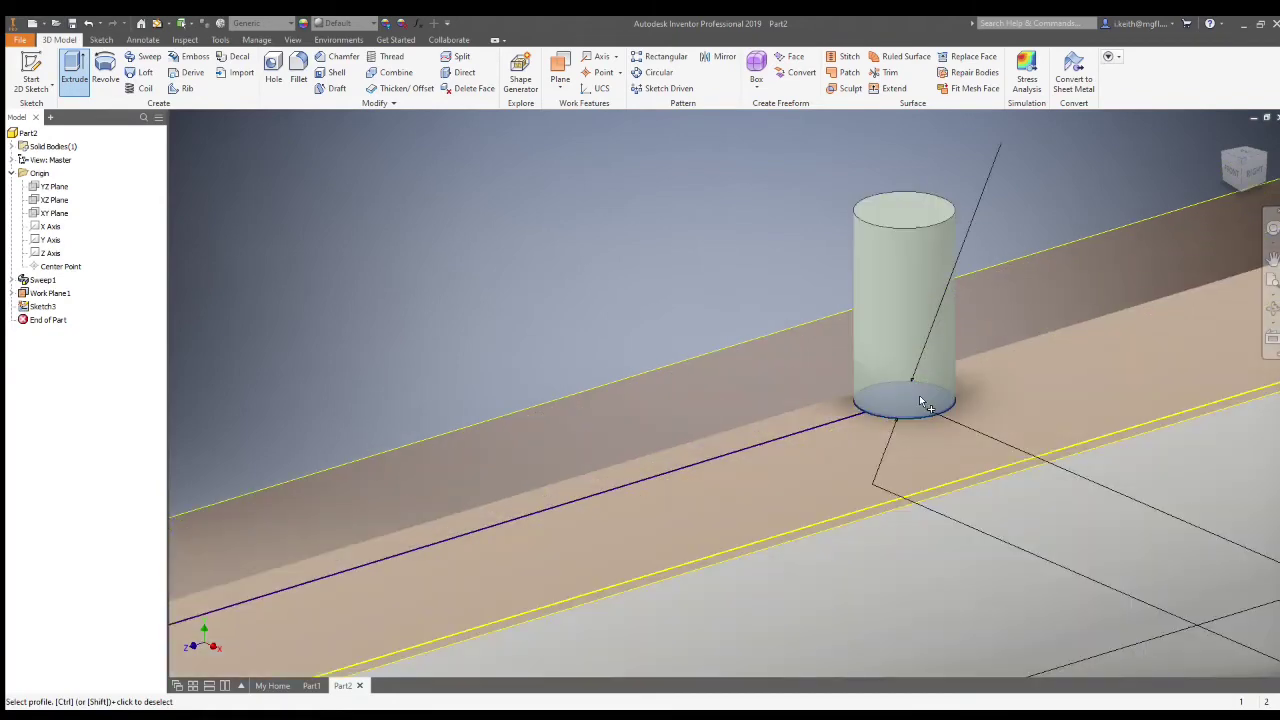
scroll(924, 402, down, 5)
click(319, 220)
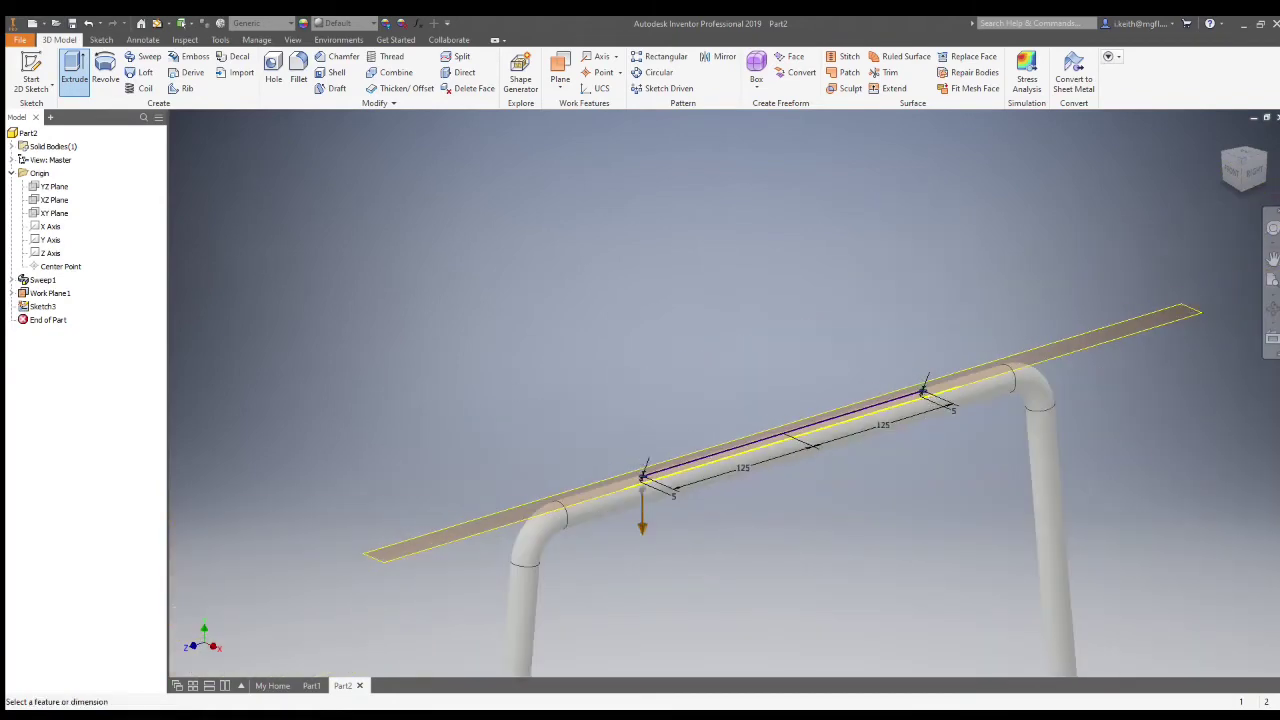
key(Return)
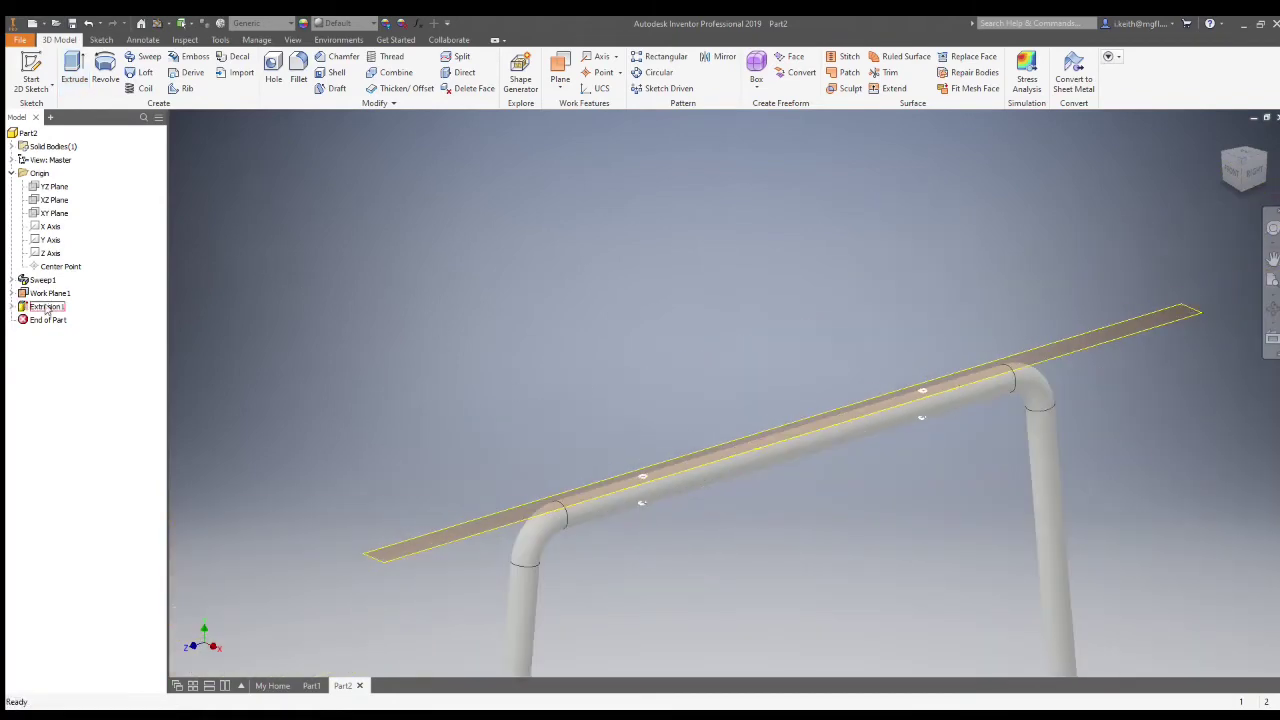
scroll(502, 515, up, 7)
middle_drag(499, 610, 603, 407)
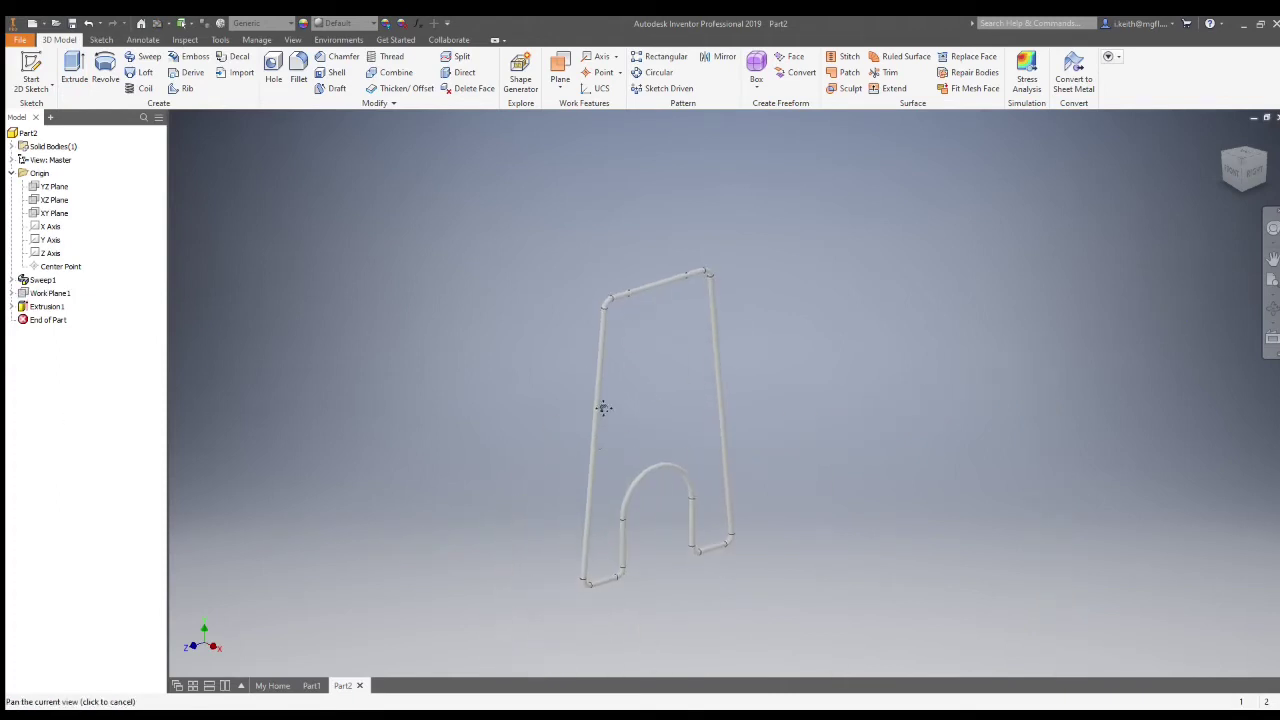
scroll(594, 439, down, 3)
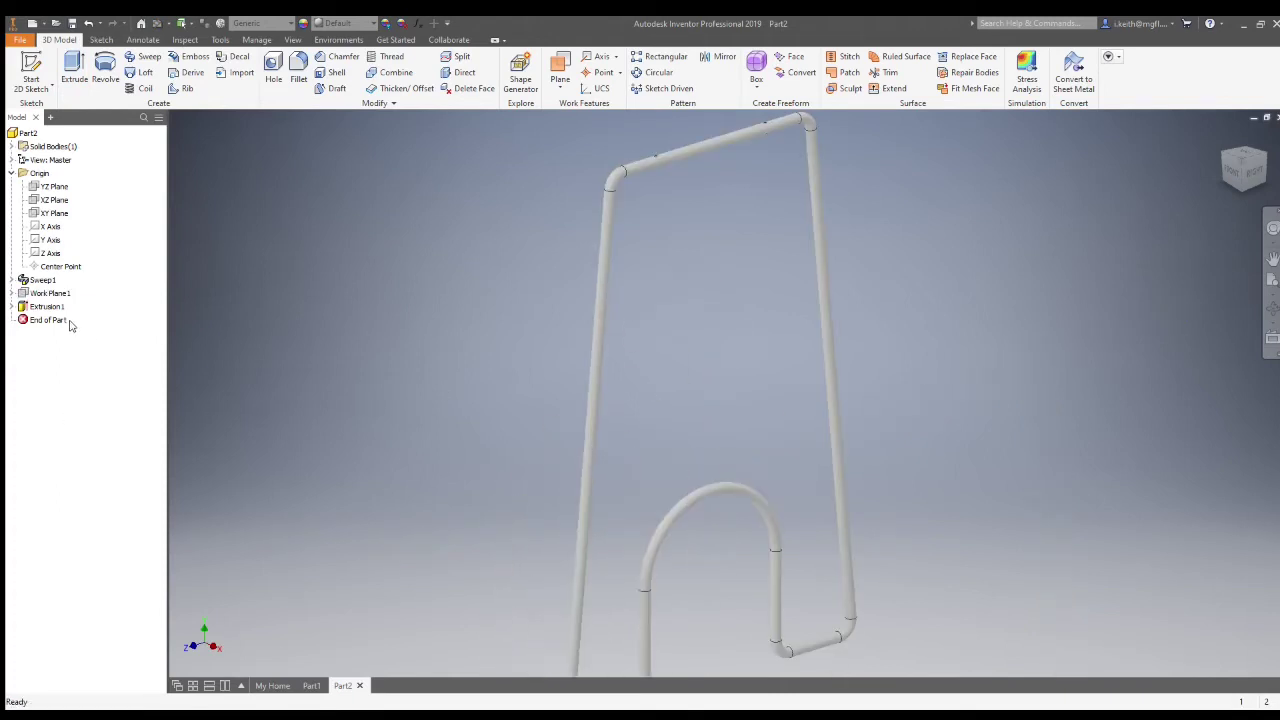
- Start a sketch on the YZ plane, project the outer edge of one slanted leg onto it and finish the sketch
click(41, 188)
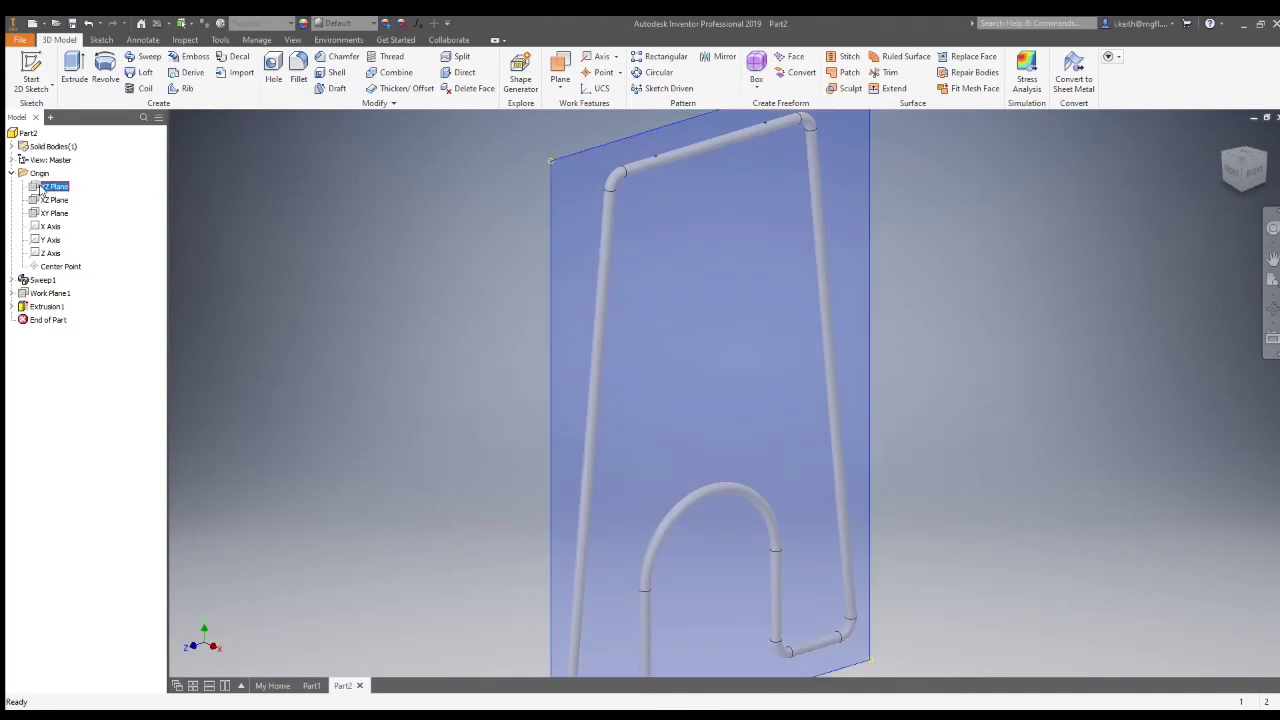
click(36, 67)
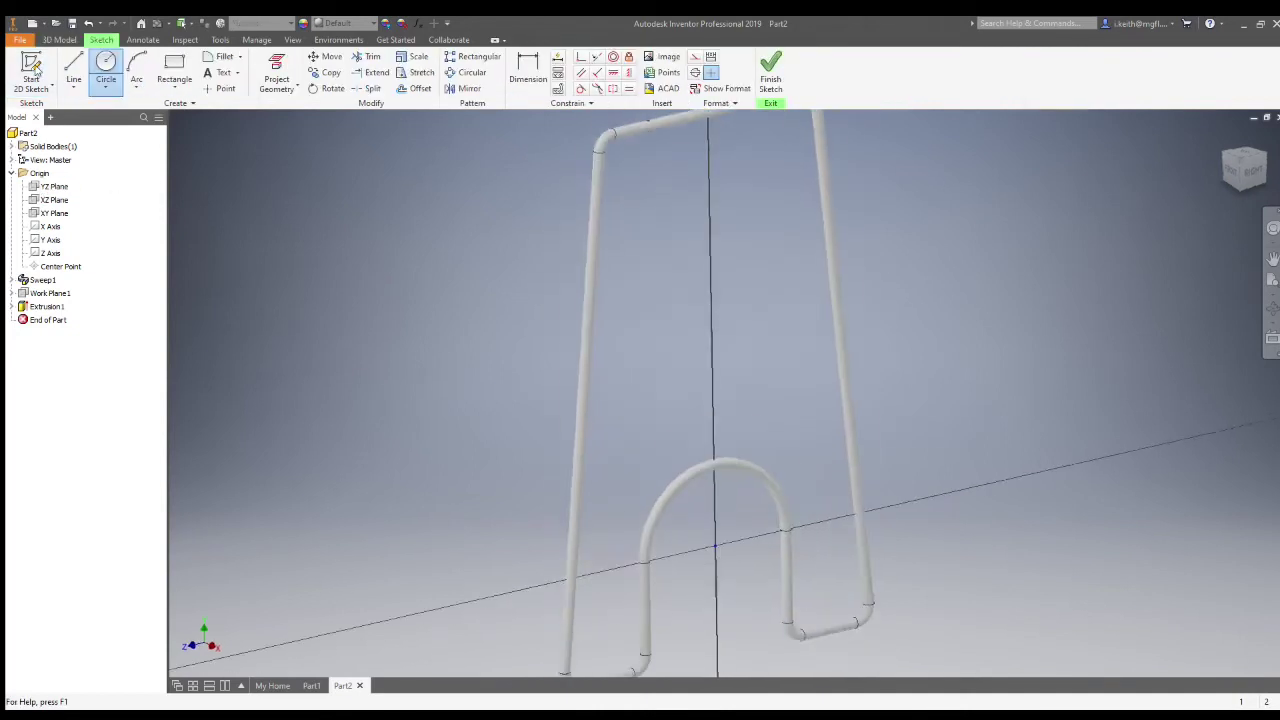
click(278, 72)
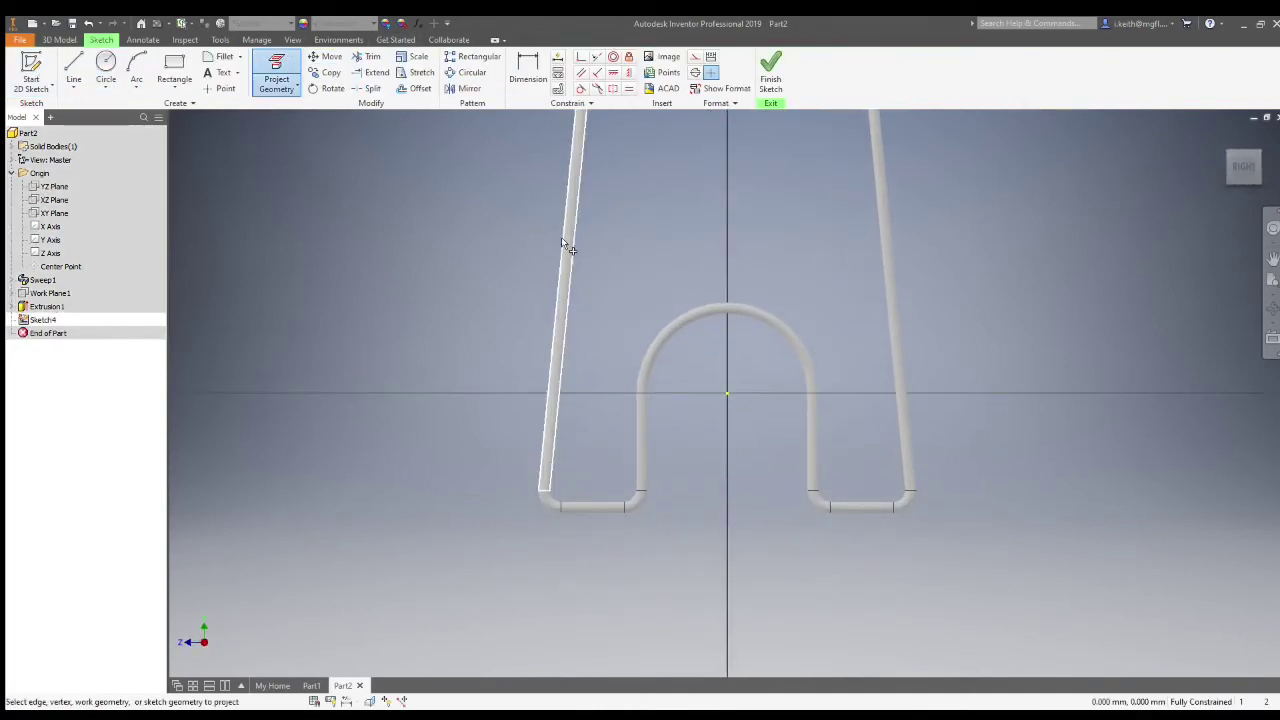
click(770, 74)
- Create a work plane through the projected leg line and tangent to the slanted leg's outer face
click(560, 68)
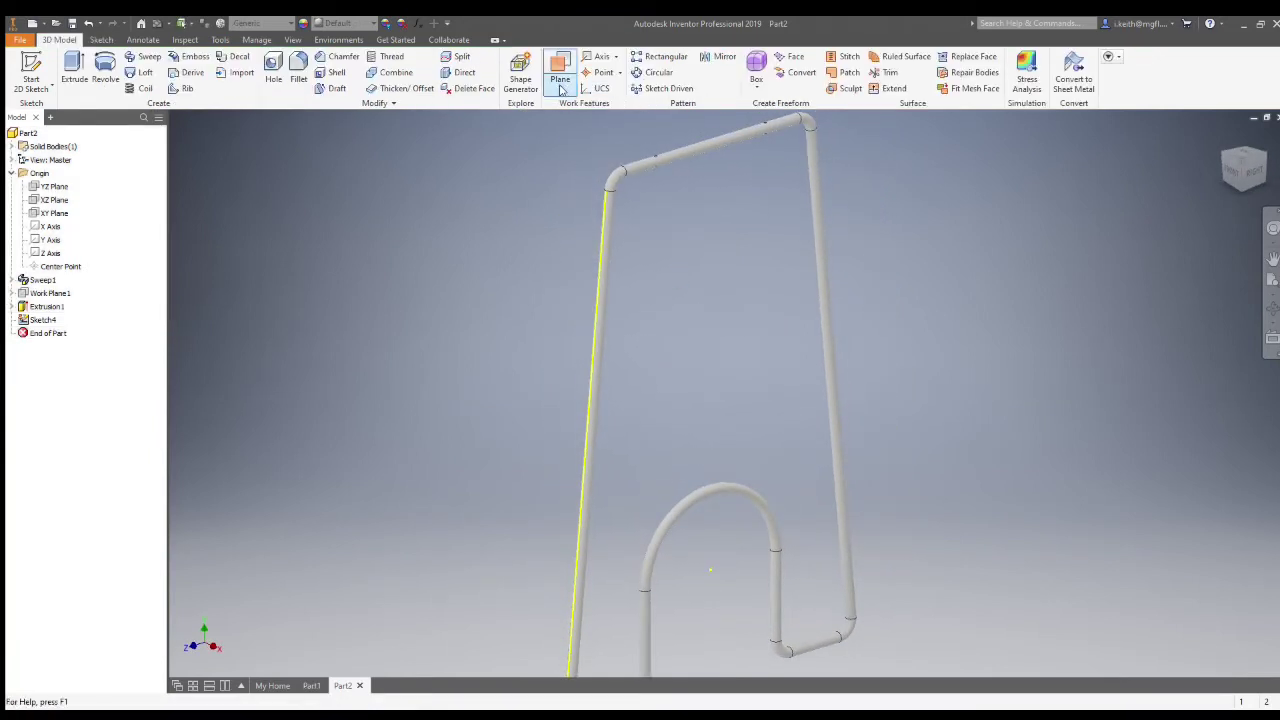
click(606, 340)
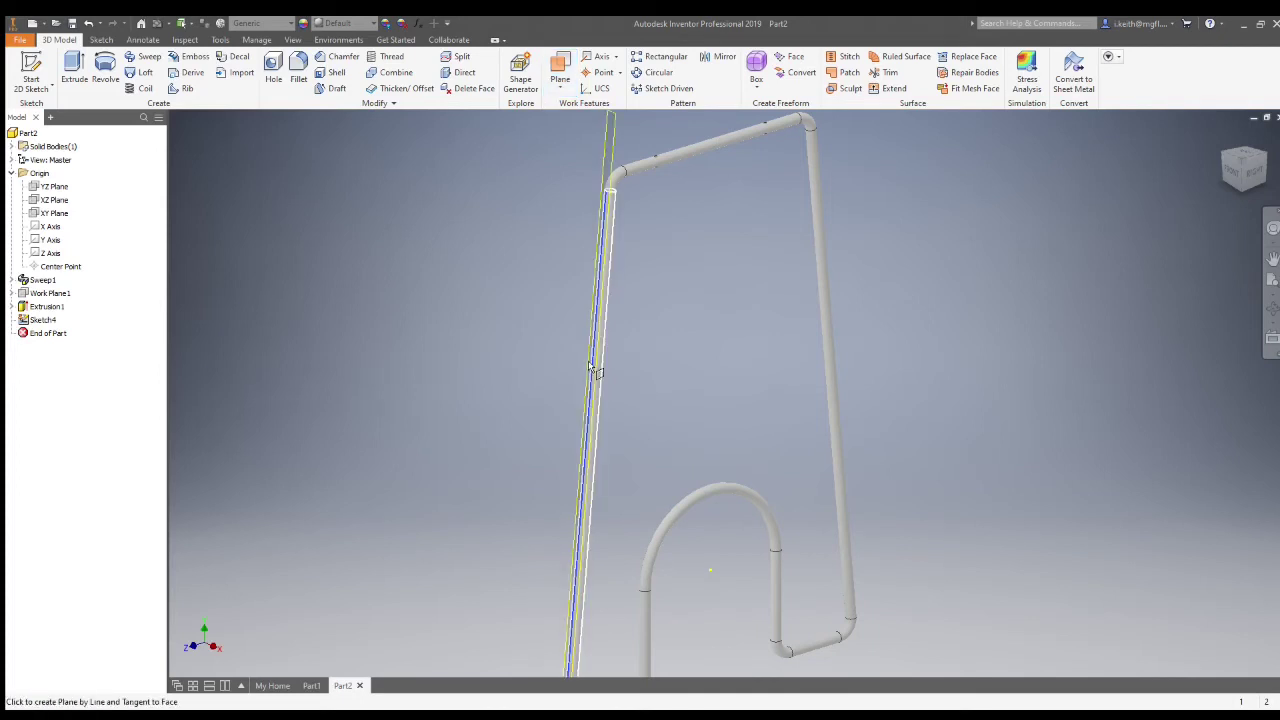
click(590, 367)
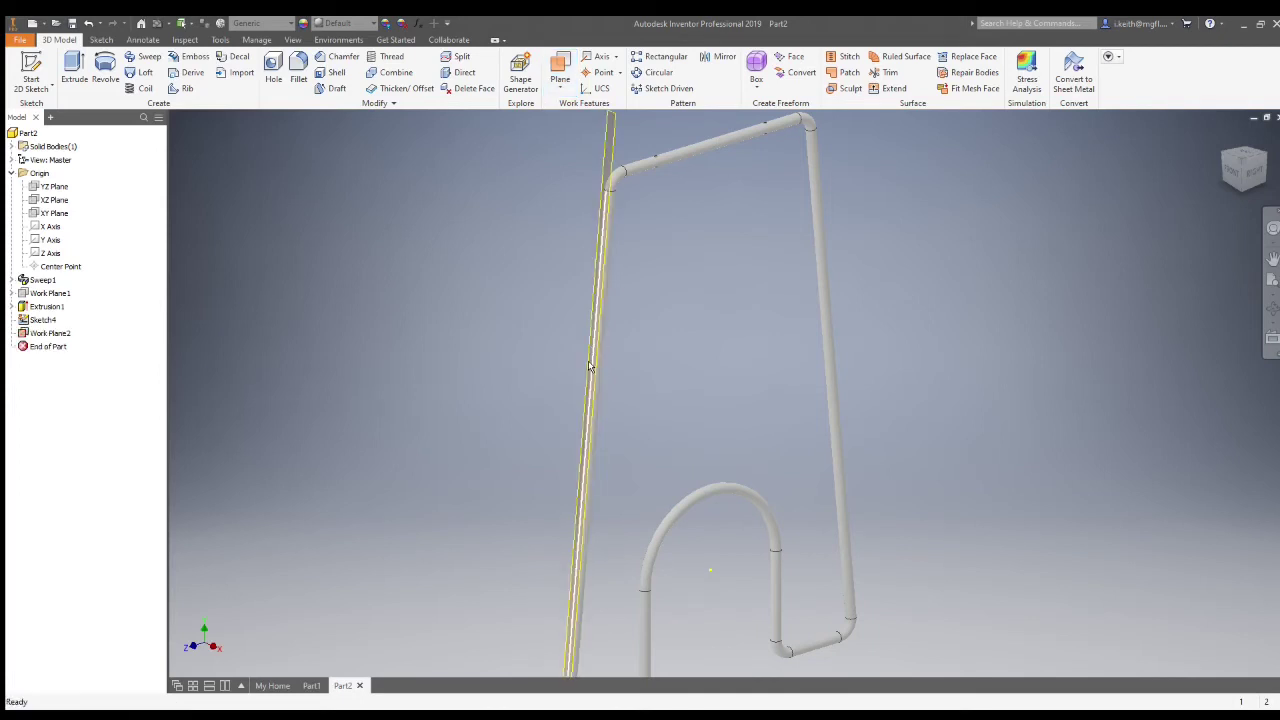
- Start a sketch on the work plane along the slanted leg and view it from the front
click(31, 70)
click(610, 165)
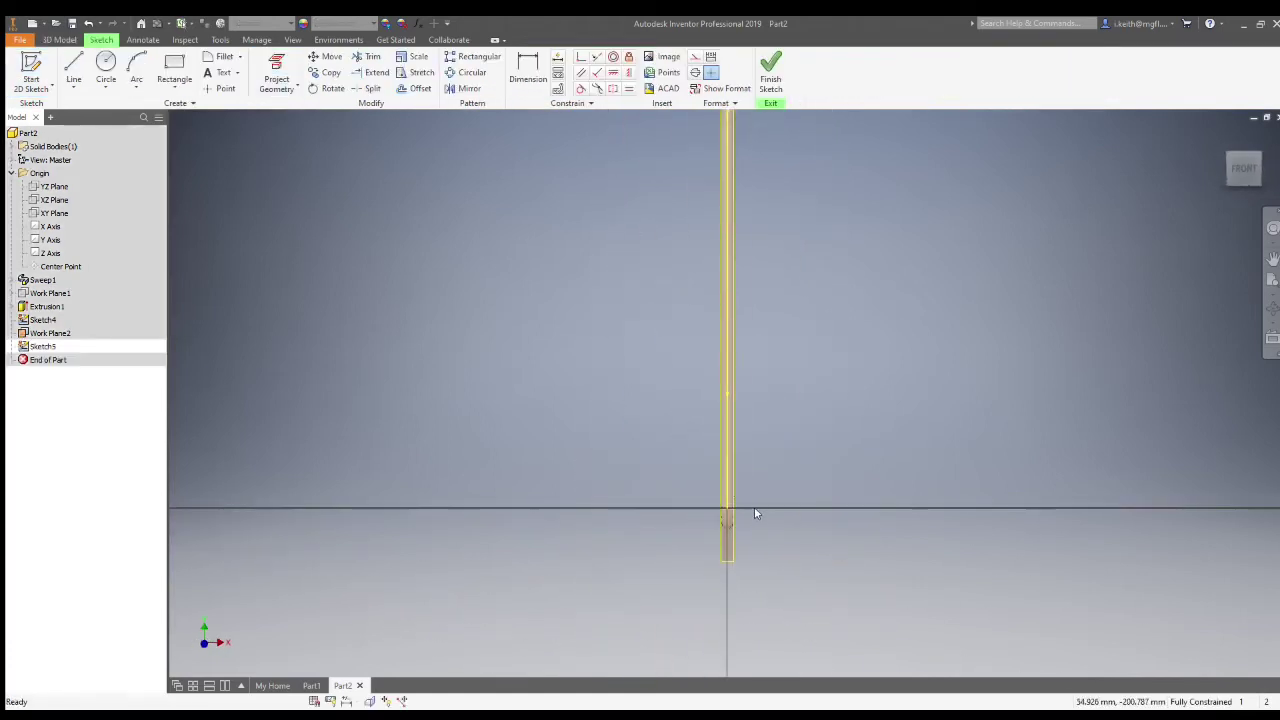
click(1243, 168)
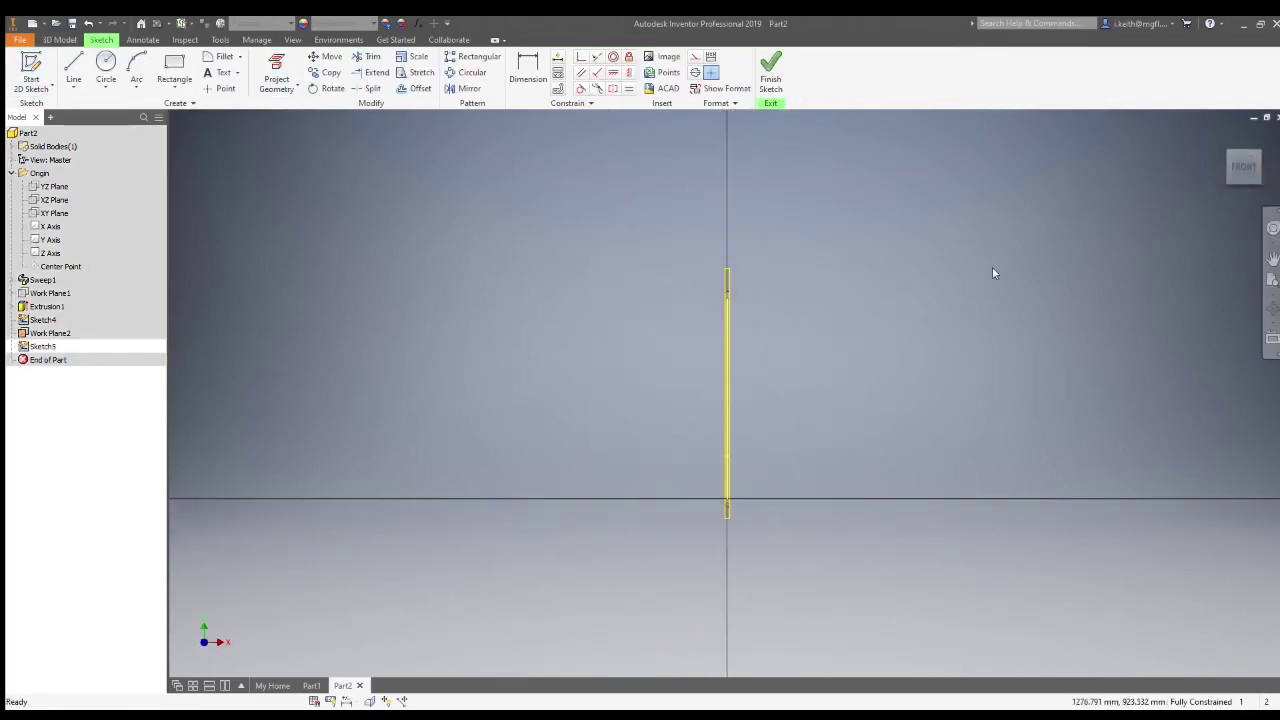
click(74, 68)
scroll(730, 499, down, 5)
click(717, 500)
click(716, 271)
key(Escape)
key(ctrl+z)
- Draw a 300 mm line up the centre of the leg from its lower end
key(l)
click(716, 500)
scroll(700, 260, down, 5)
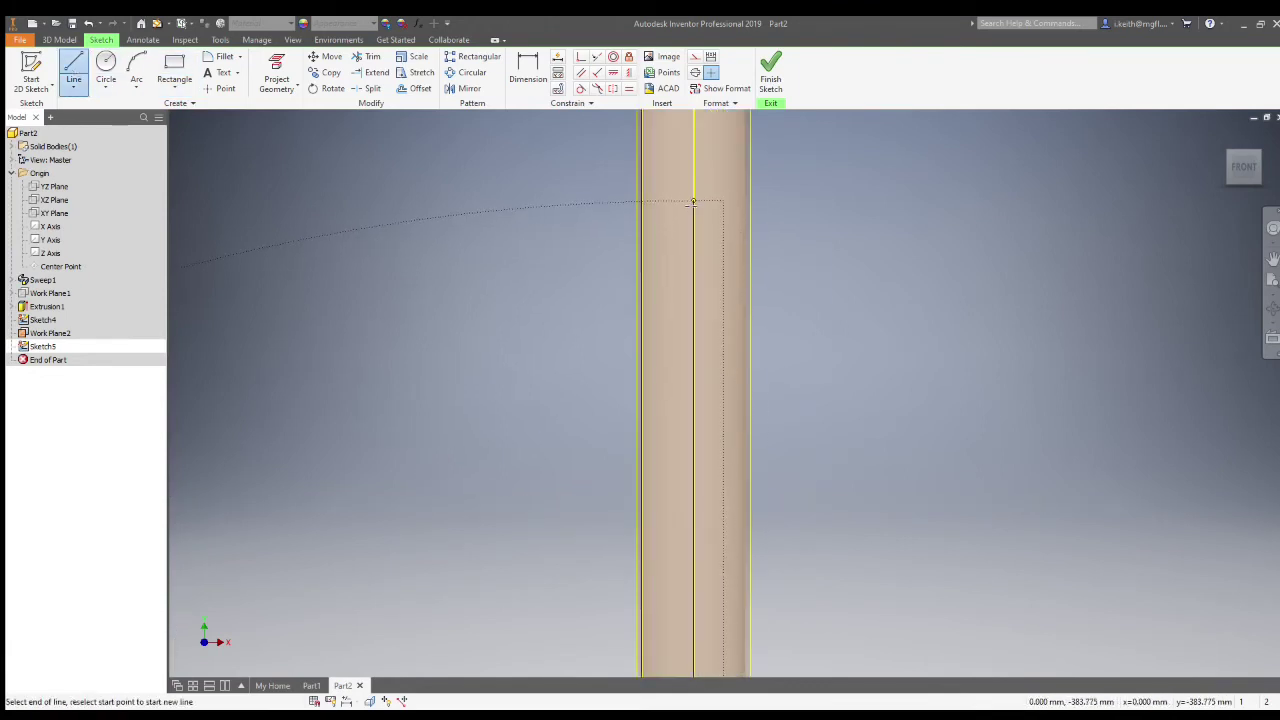
- Draw a 5 mm diameter circle at the upper end of the 300 mm line and finish the sketch
key(c)
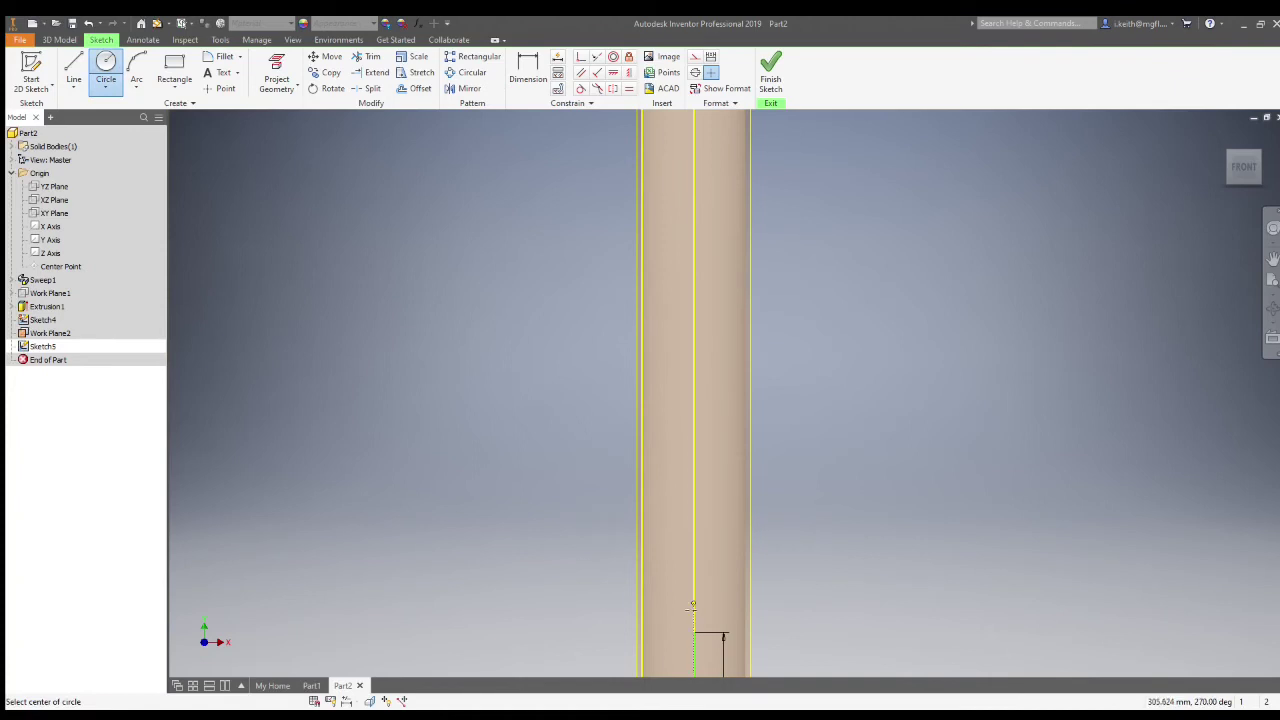
click(694, 632)
text(5)
key(Return)
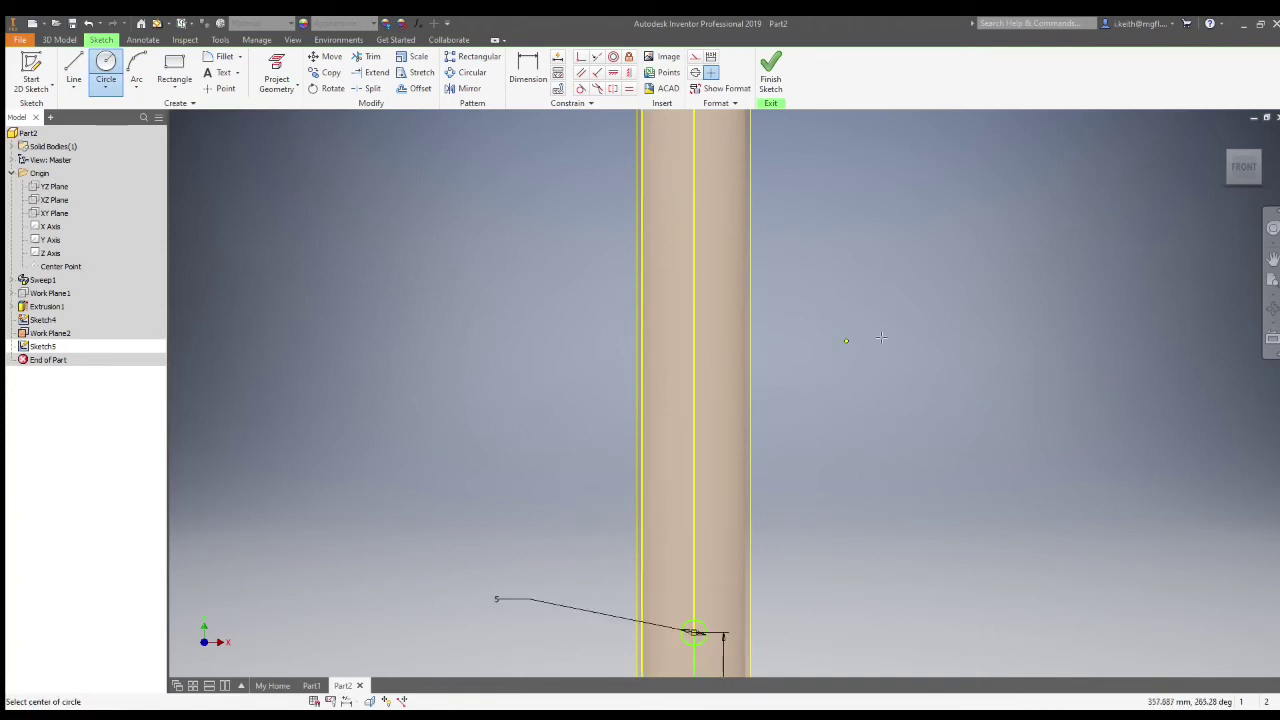
click(770, 75)
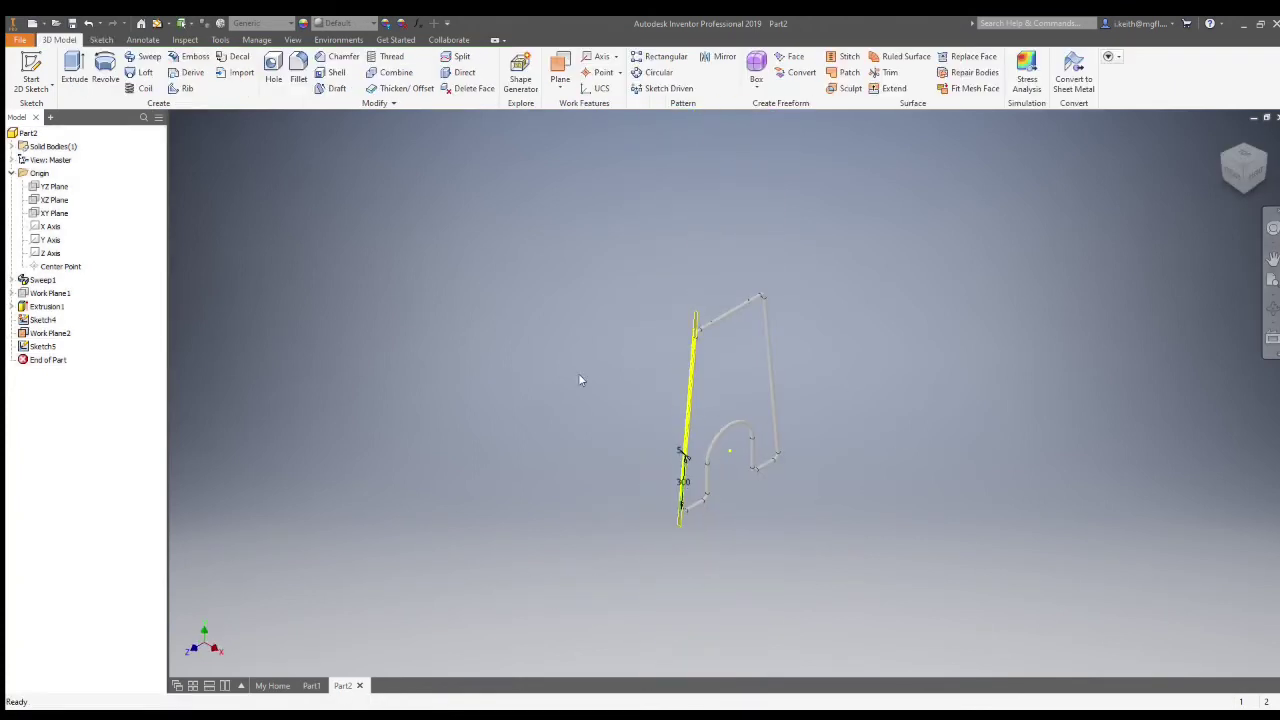
- Extrude-cut the 5 mm circle into the slanted leg and hide the work plane along it
key(e)
scroll(670, 463, up, 5)
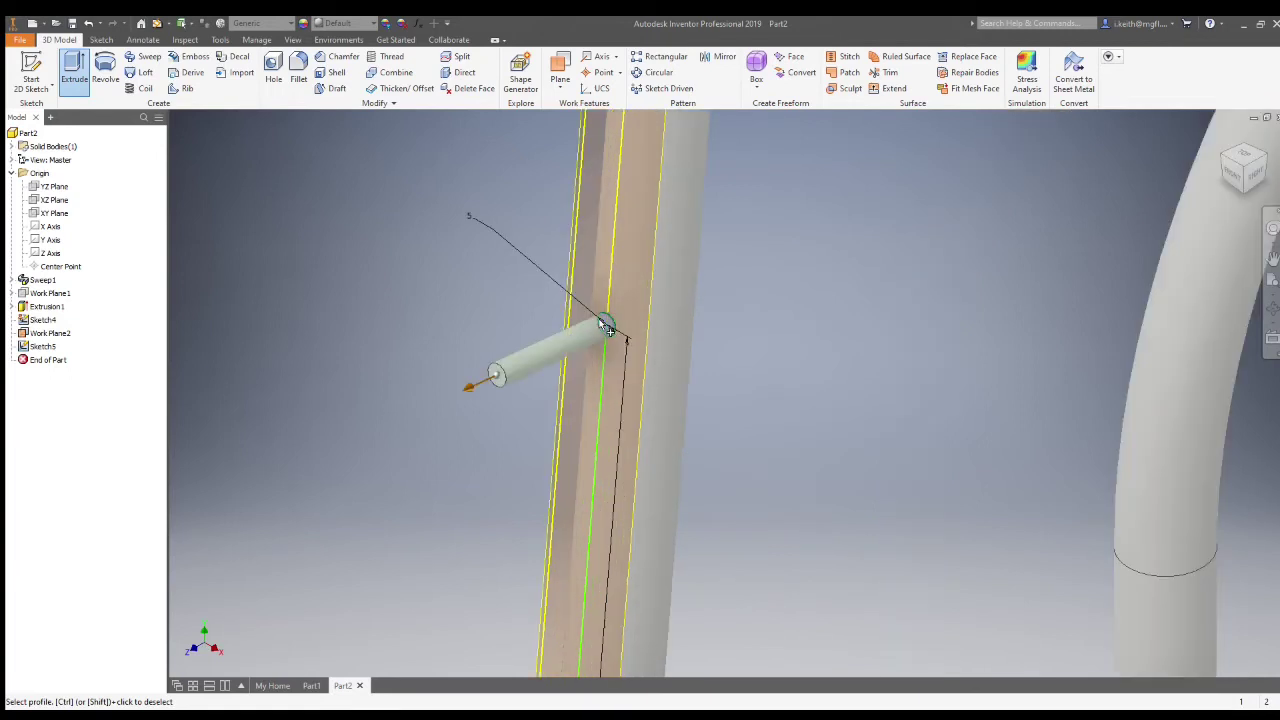
click(311, 213)
click(265, 188)
click(308, 275)
click(50, 334)
click(301, 428)
scroll(320, 423, down, 8)
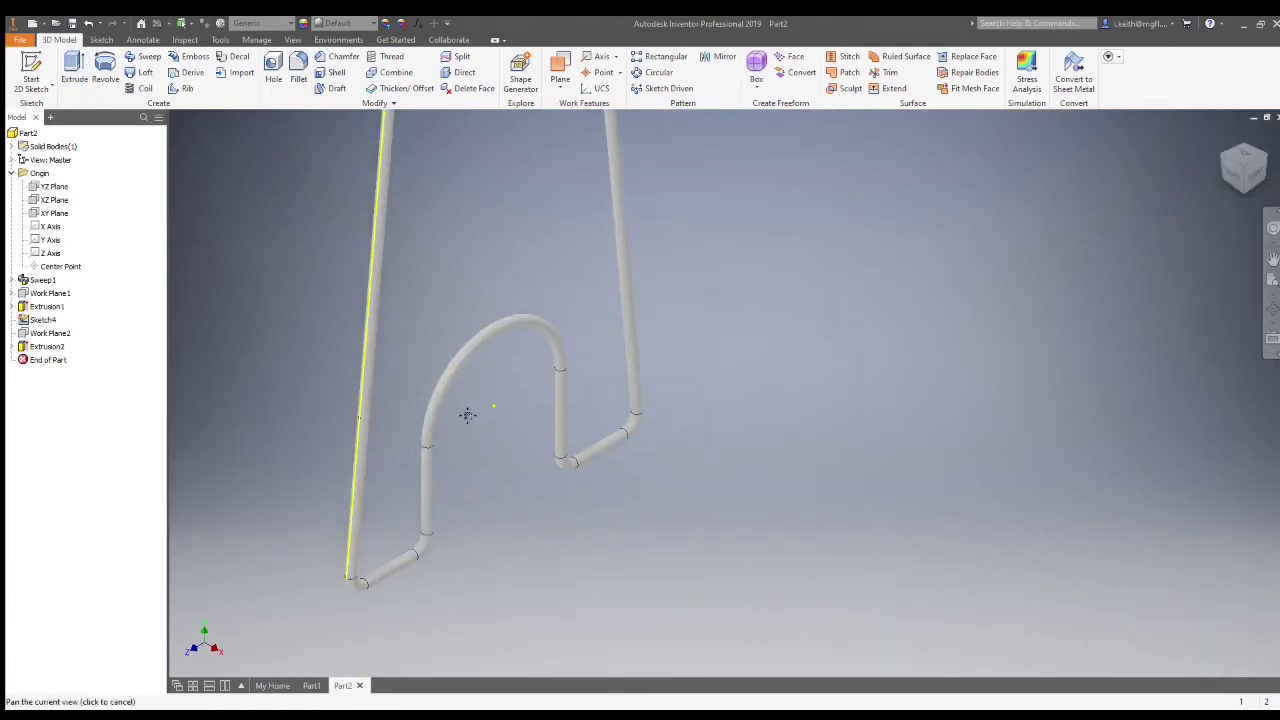
middle_drag(634, 524, 669, 485)
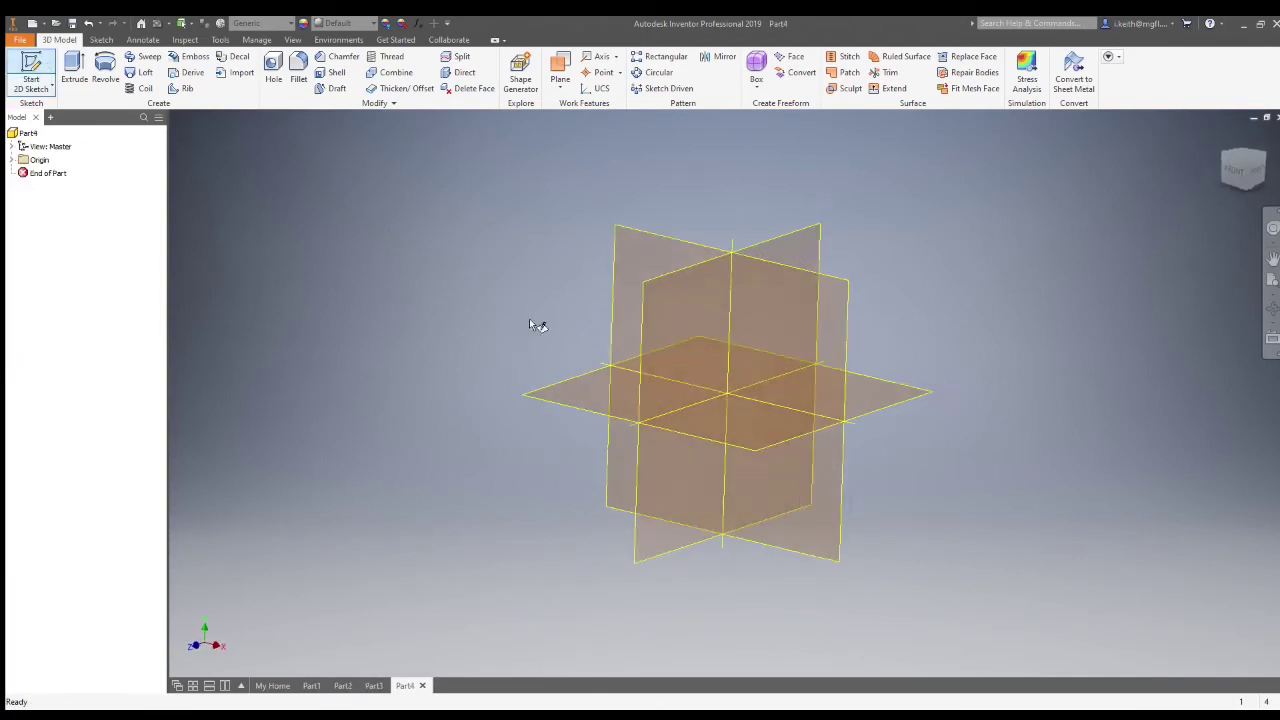
- In the new part, sketch a 460 by 50 mm rectangle on the XY plane with one corner at the origin
click(809, 286)
key(r)
click(728, 394)
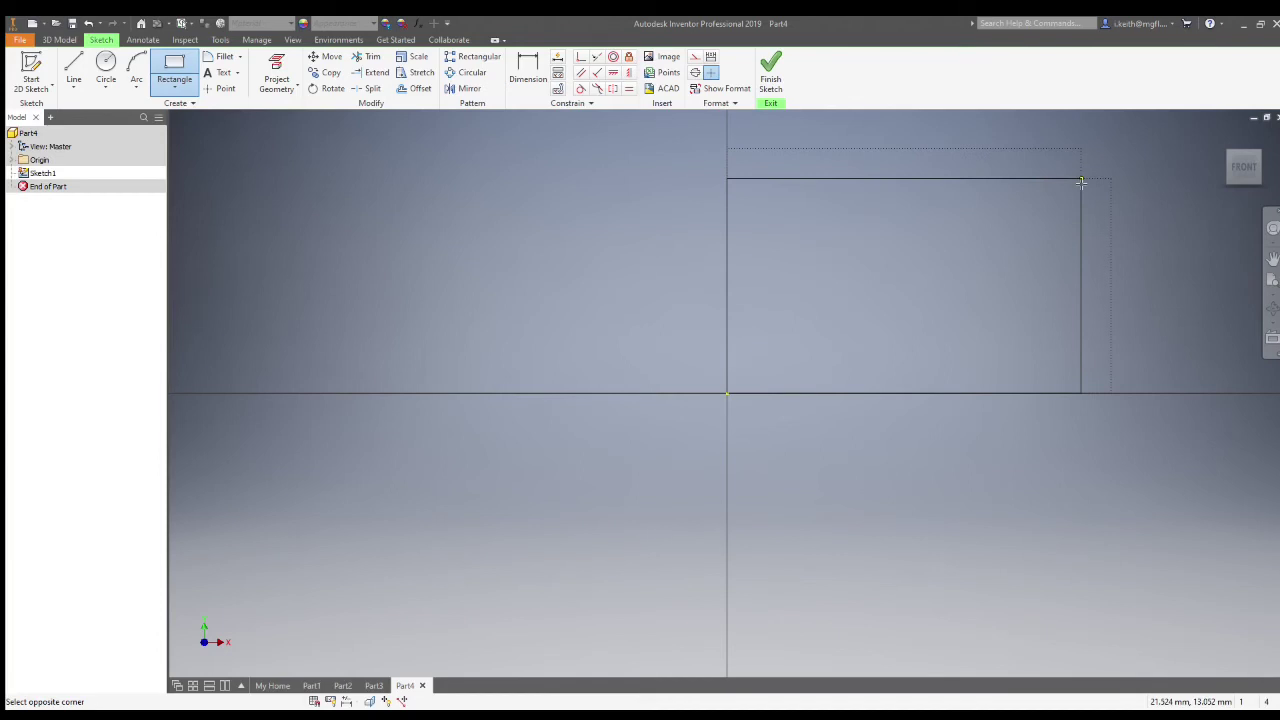
text(46050)
key(Return)
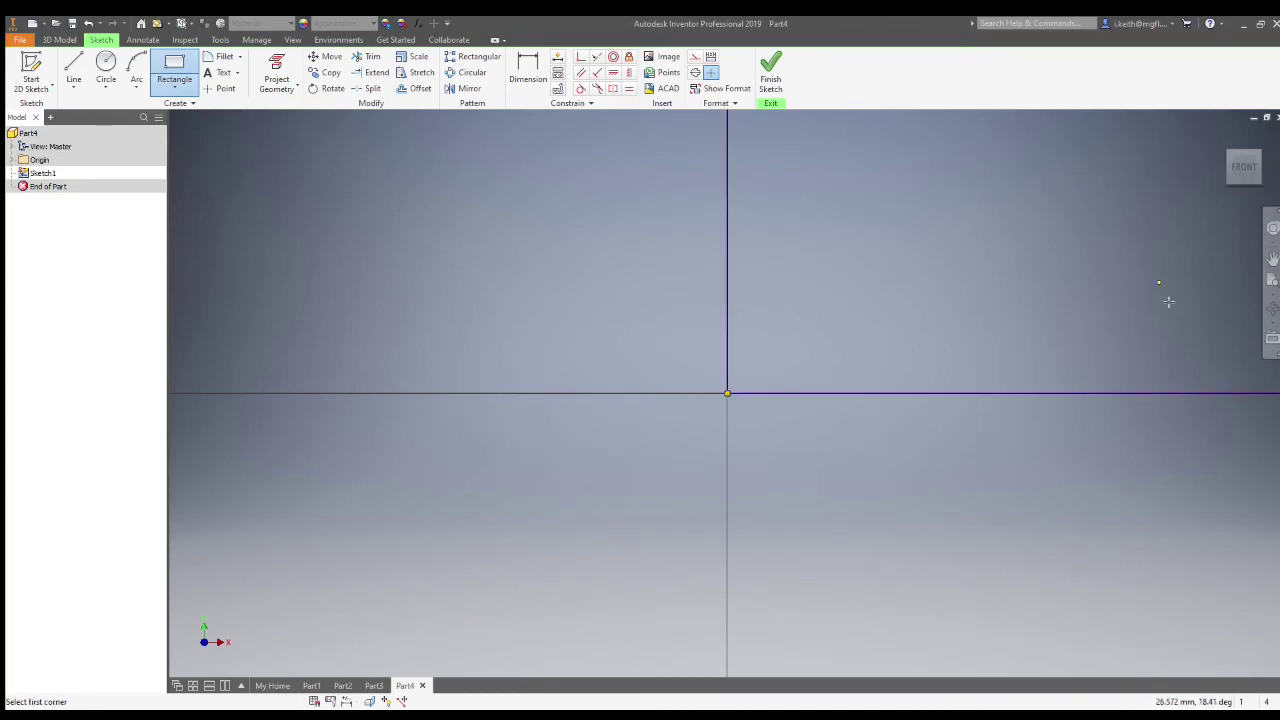
- Finish the sketch and extrude the 460 by 50 mm rectangle into a solid bar
click(1272, 281)
click(770, 70)
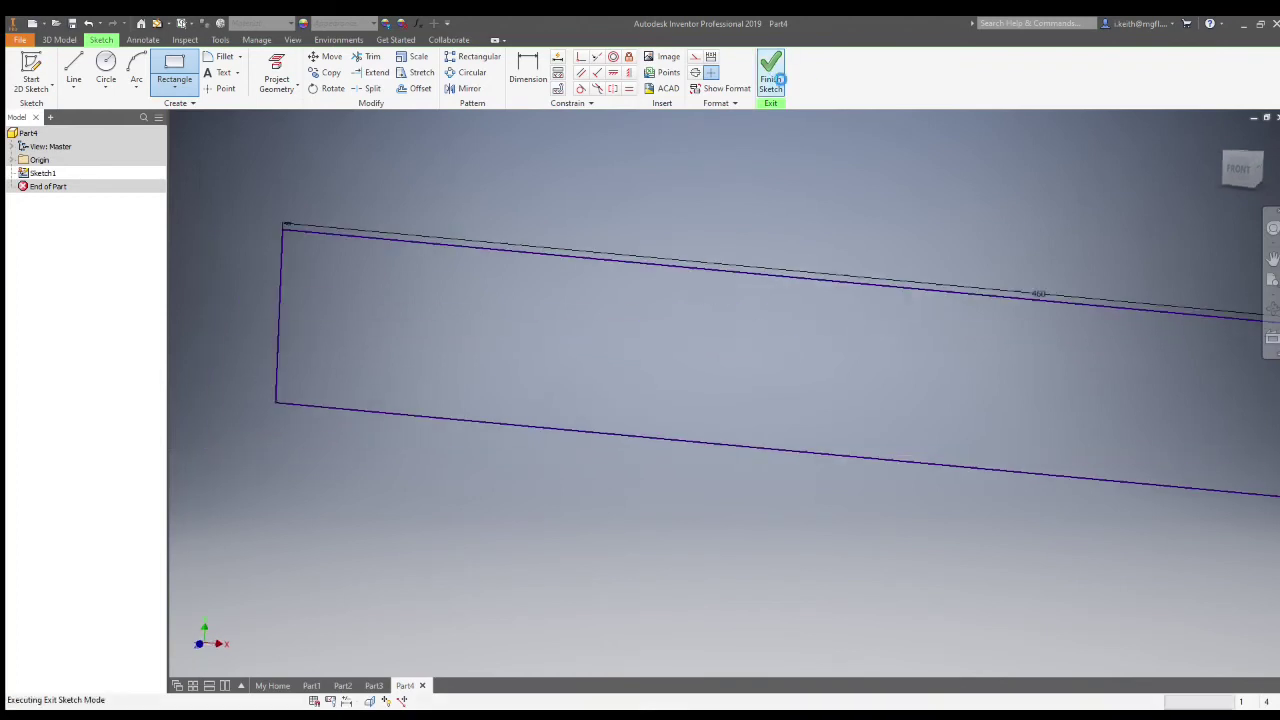
click(72, 63)
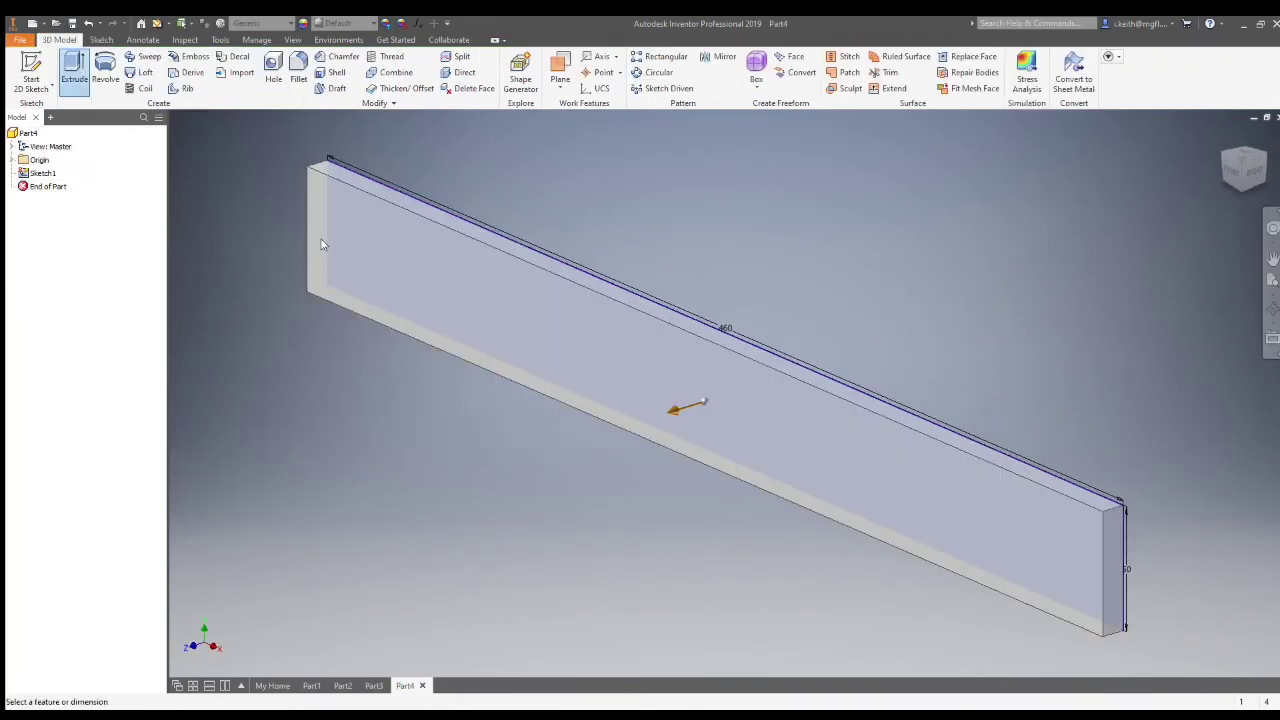
key(Return)
- Start a sketch on the bar's large front face and project its two short edges and lower long edge
key(s)
click(308, 243)
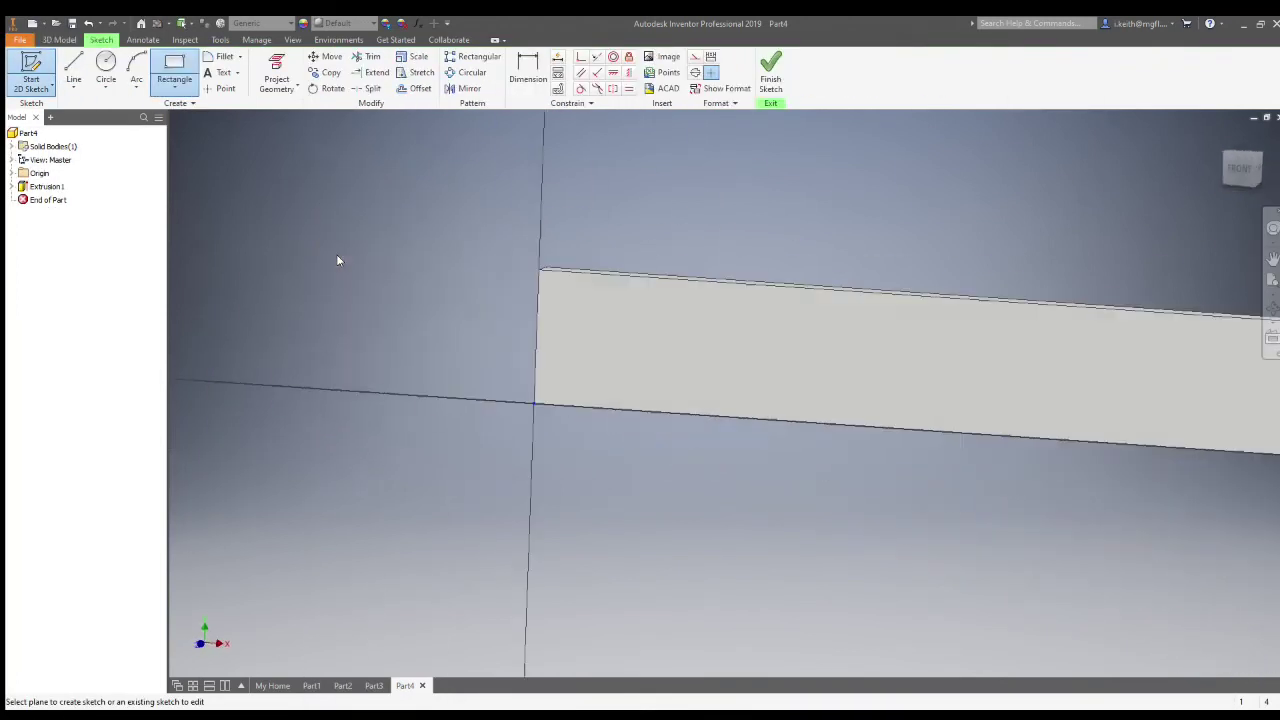
key(p)
click(726, 366)
click(749, 396)
click(1273, 282)
click(1257, 420)
- From the bar's lower left corner, draw a 30 mm line along the lower edge and a 25 mm line vertically up from its end
key(l)
click(197, 451)
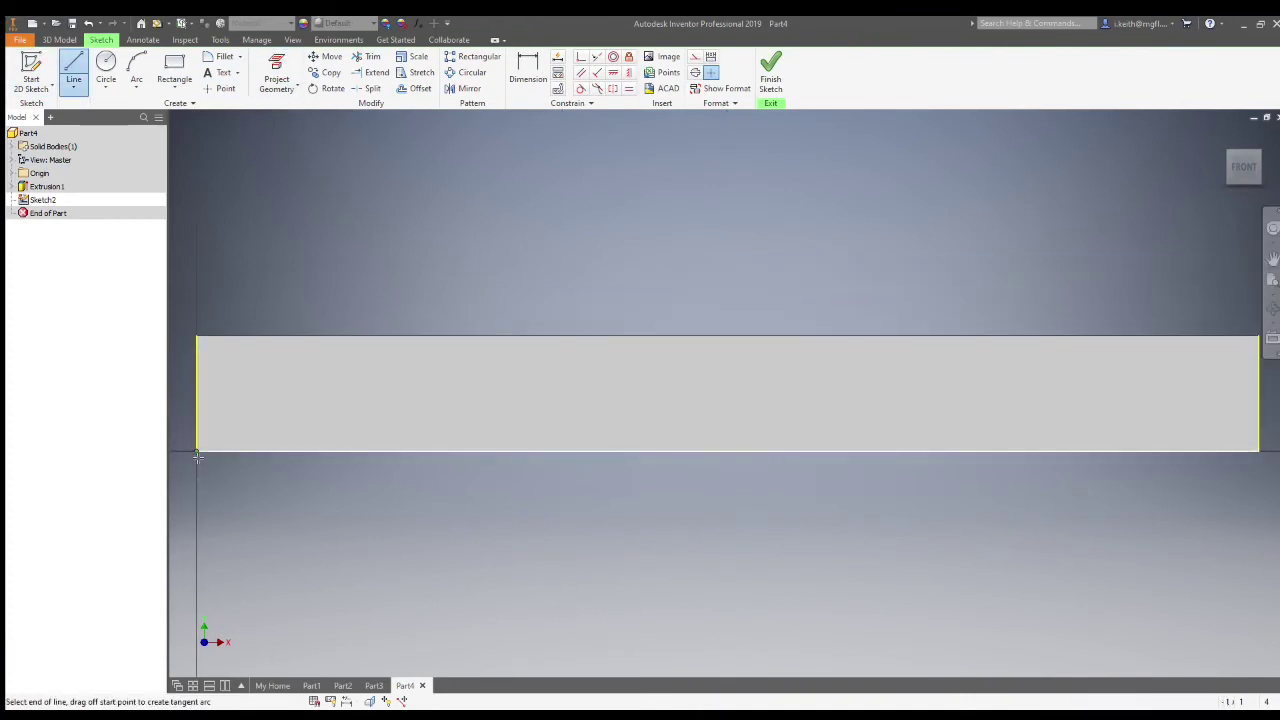
click(266, 451)
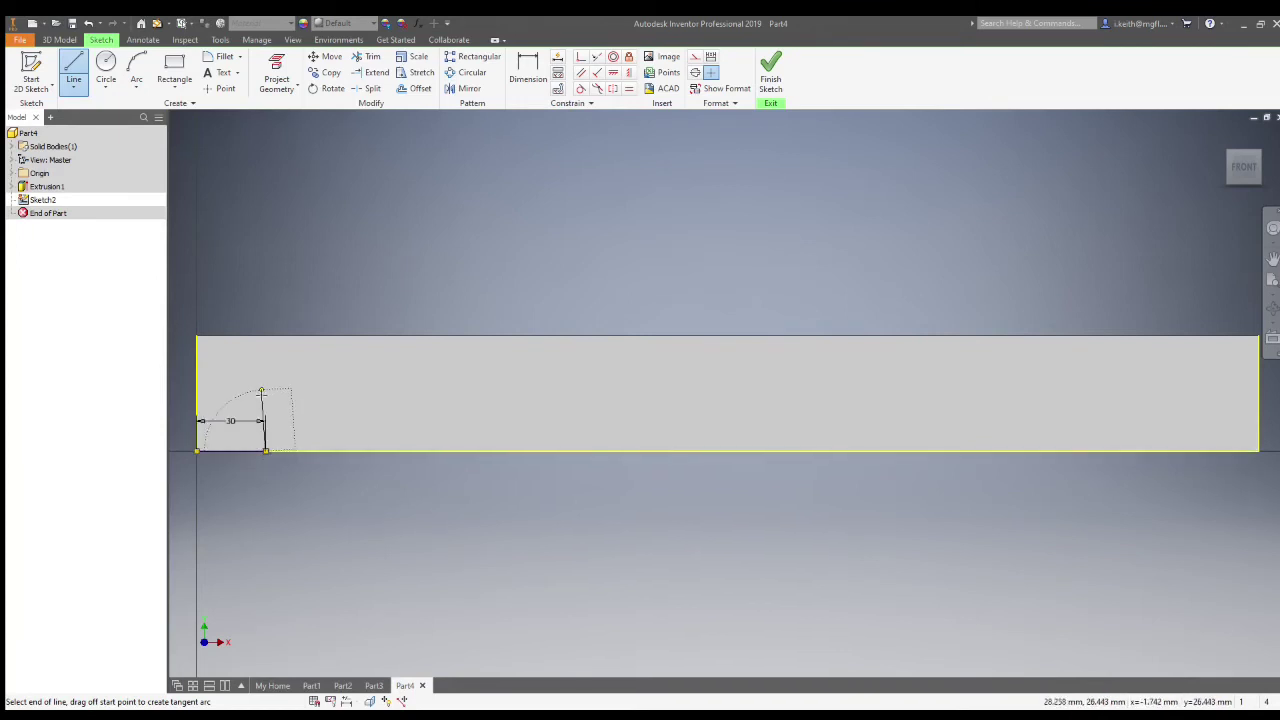
text(25)
key(Return)
key(Escape)
- From the bar's lower right corner, draw a 30 mm line inward along the lower edge and a 25 mm line vertically up from its end
click(74, 66)
click(1184, 452)
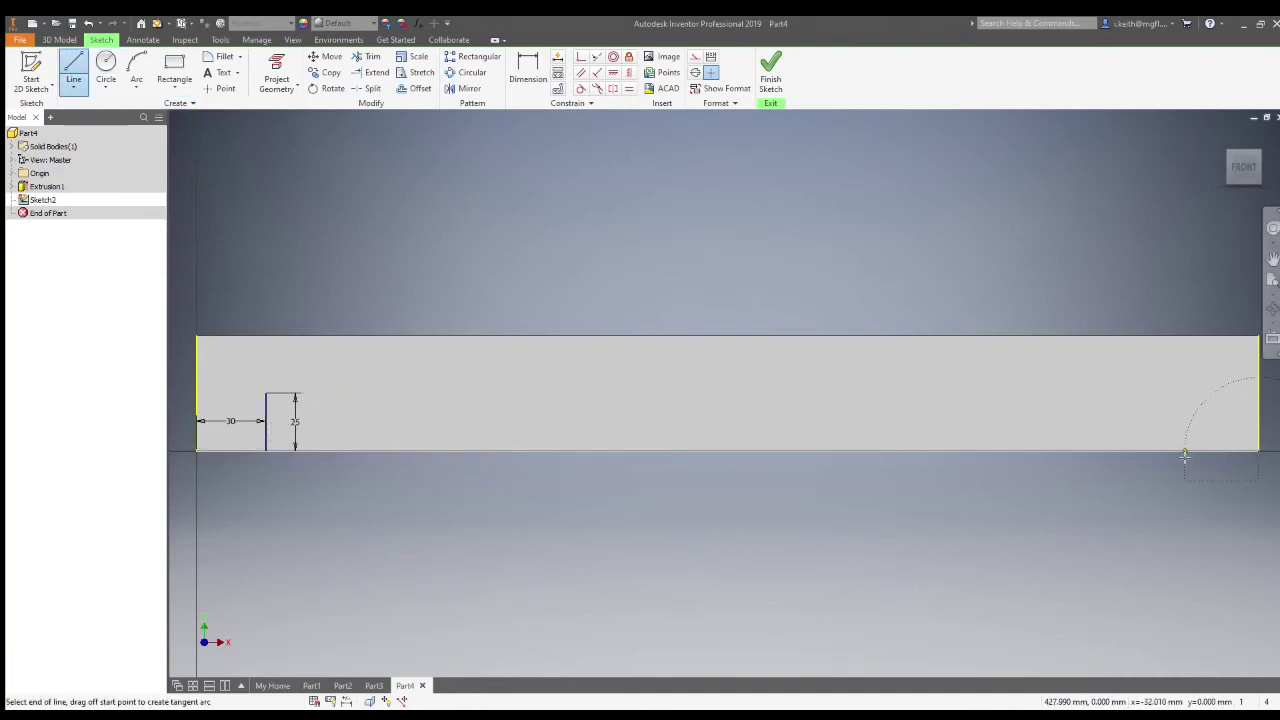
text(30)
key(Return)
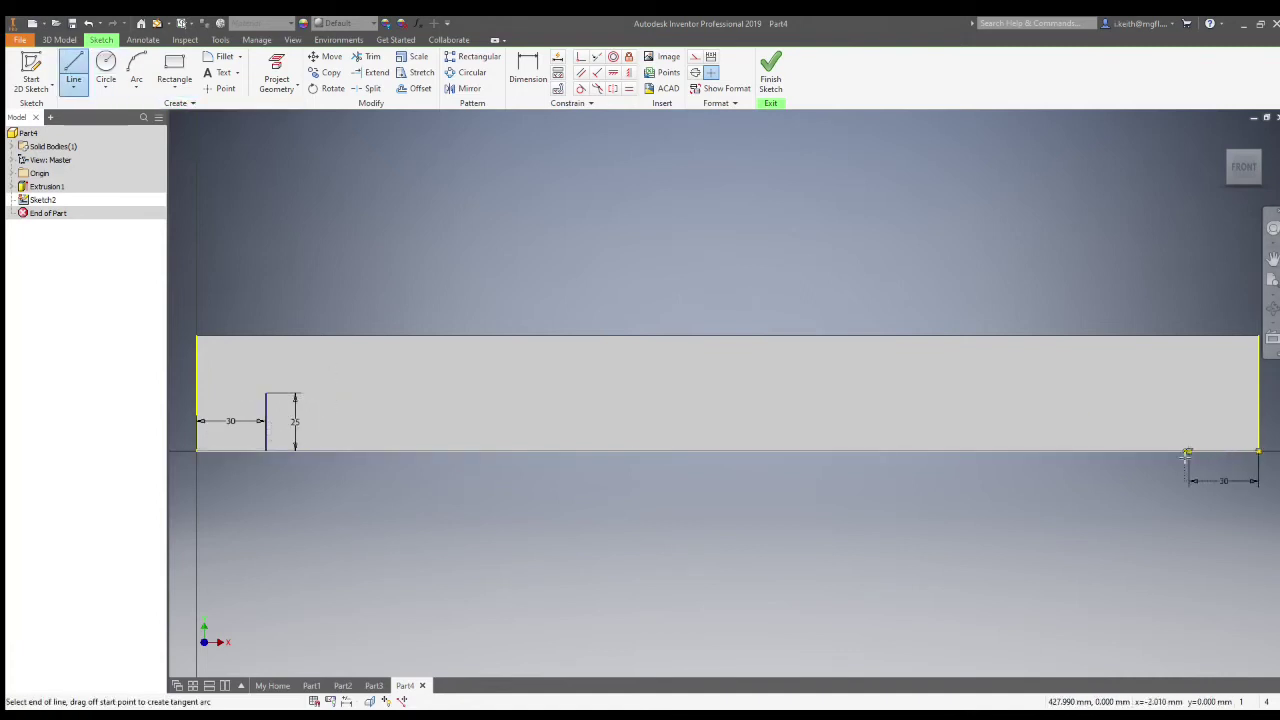
click(1189, 392)
- Draw a 5 mm diameter circle at the upper end of each 25 mm line and finish the sketch
click(106, 70)
click(265, 391)
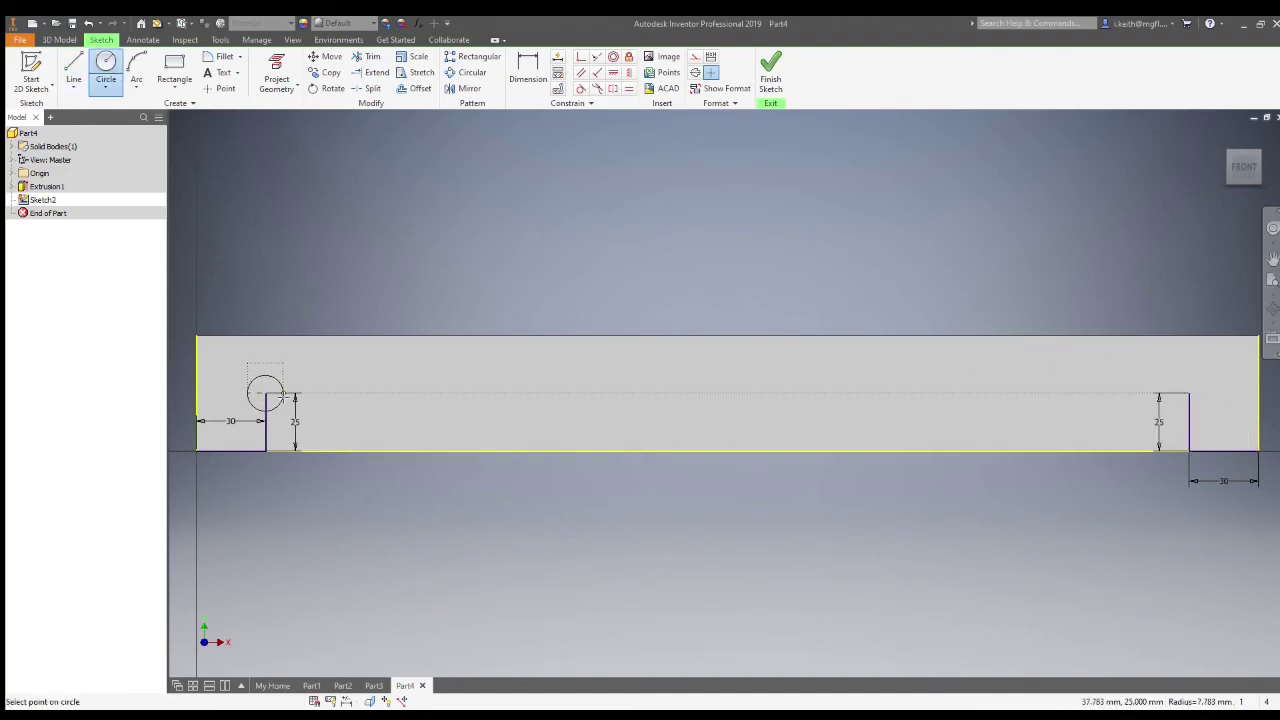
text(5)
key(Return)
click(1189, 393)
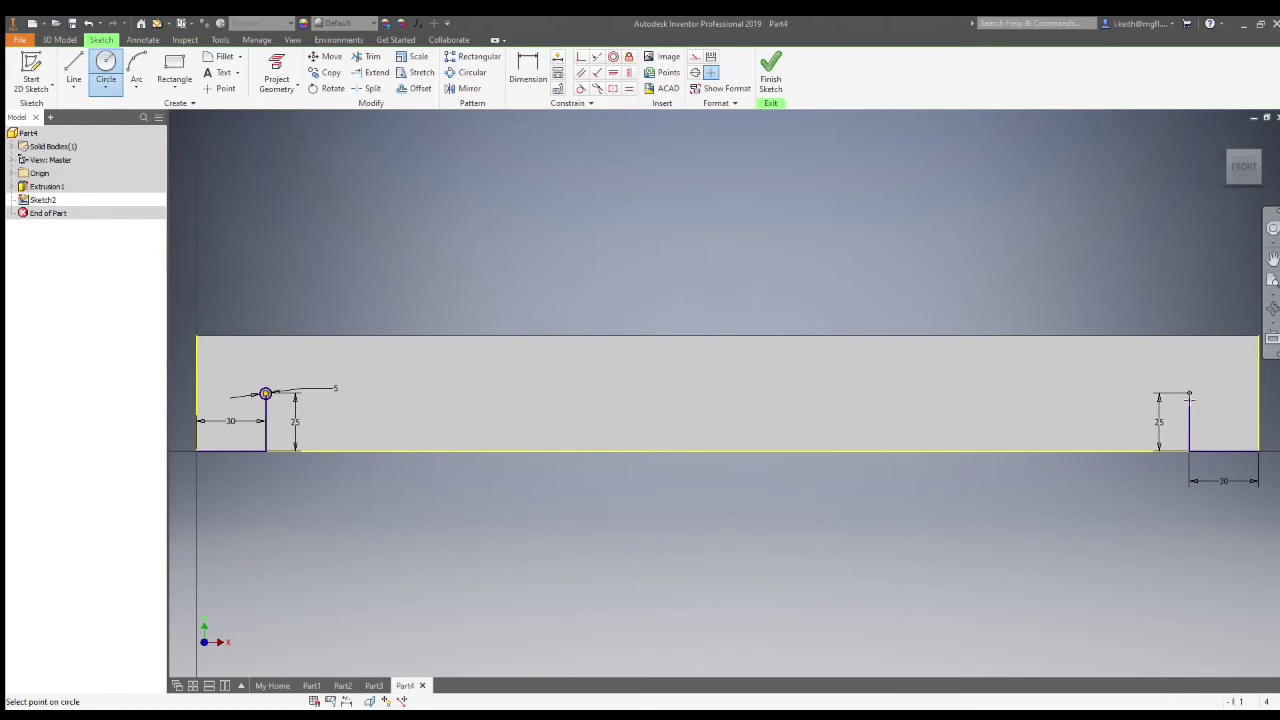
text(5)
key(Return)
click(770, 70)
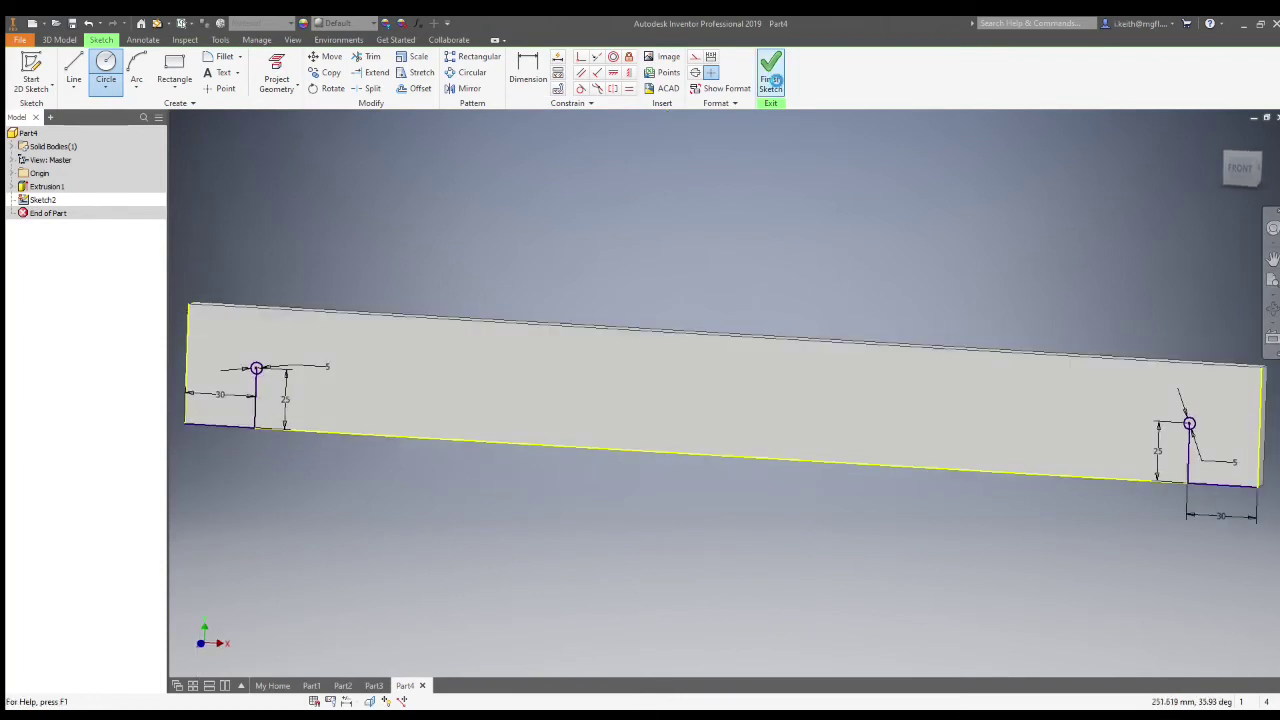
- Extrude-cut the two 5 mm circles into the bar
scroll(436, 300, up, 5)
middle_drag(436, 300, 862, 524)
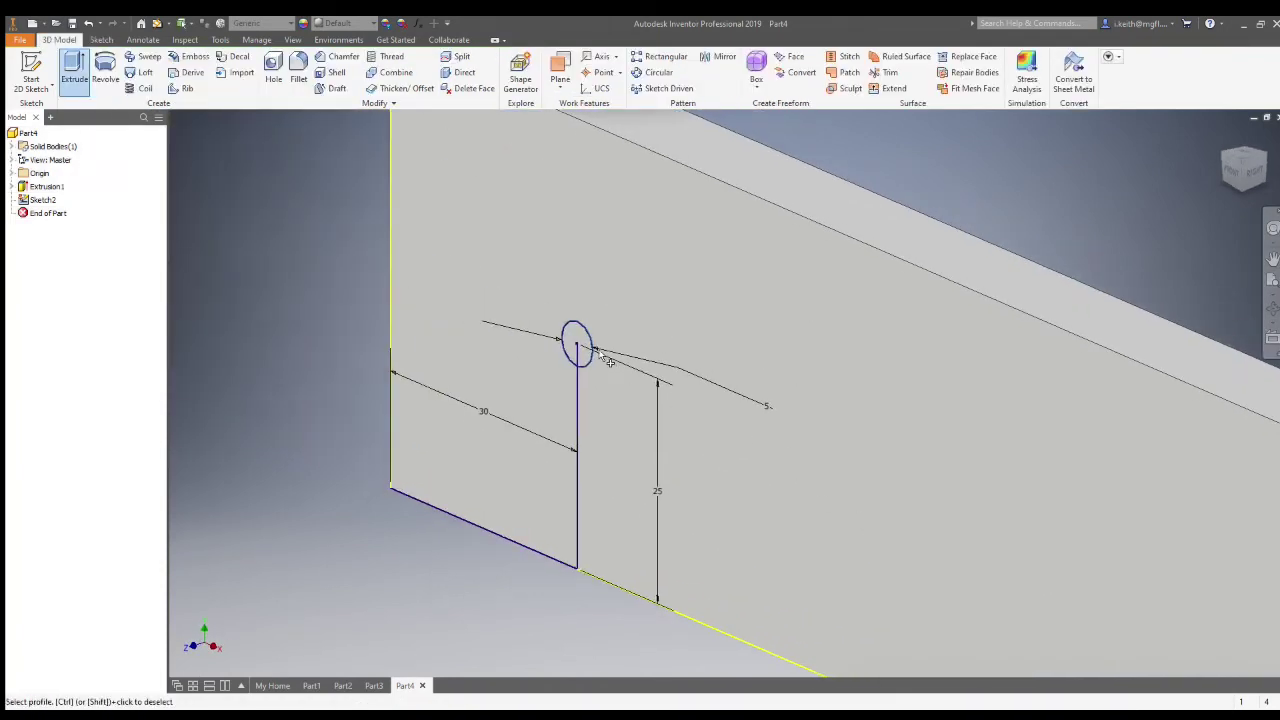
click(587, 352)
scroll(597, 362, down, 6)
scroll(1111, 599, up, 5)
scroll(1113, 601, down, 5)
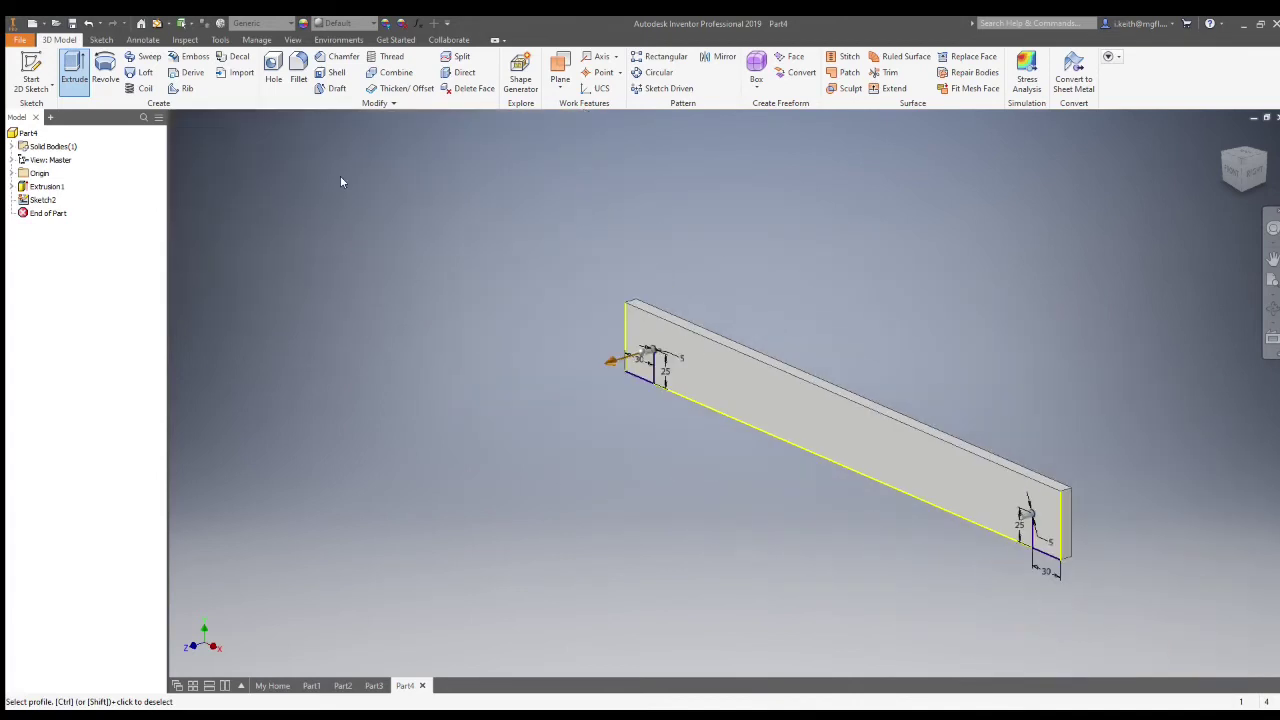
click(225, 193)
click(335, 288)
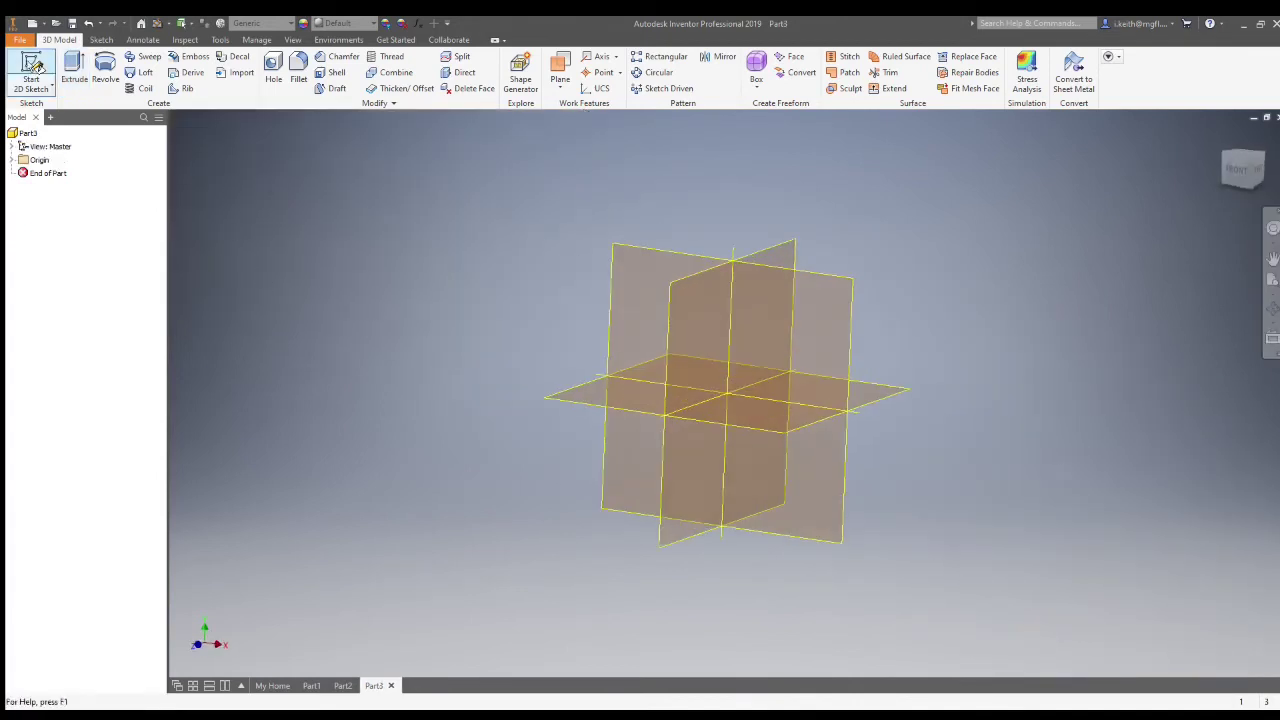
- In the new part, sketch on the YZ plane a 2.5 mm horizontal line from the origin and a 5 mm vertical line up from its end
click(599, 320)
key(l)
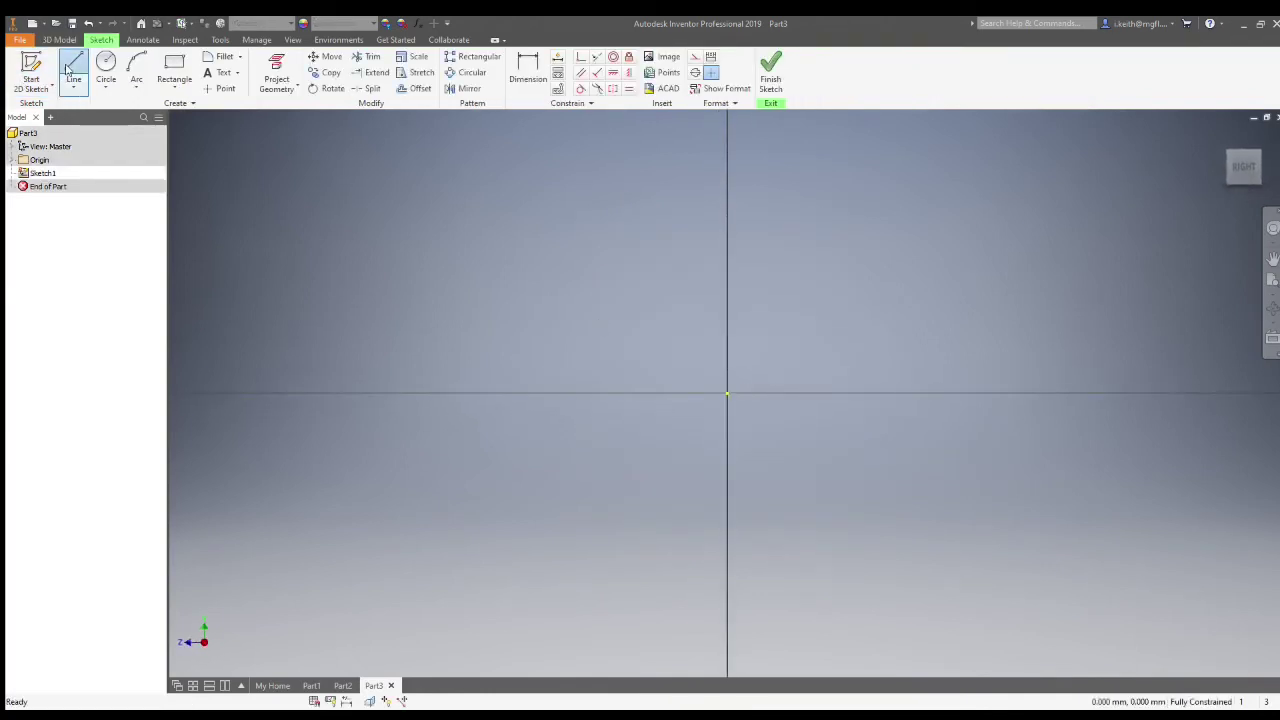
click(727, 394)
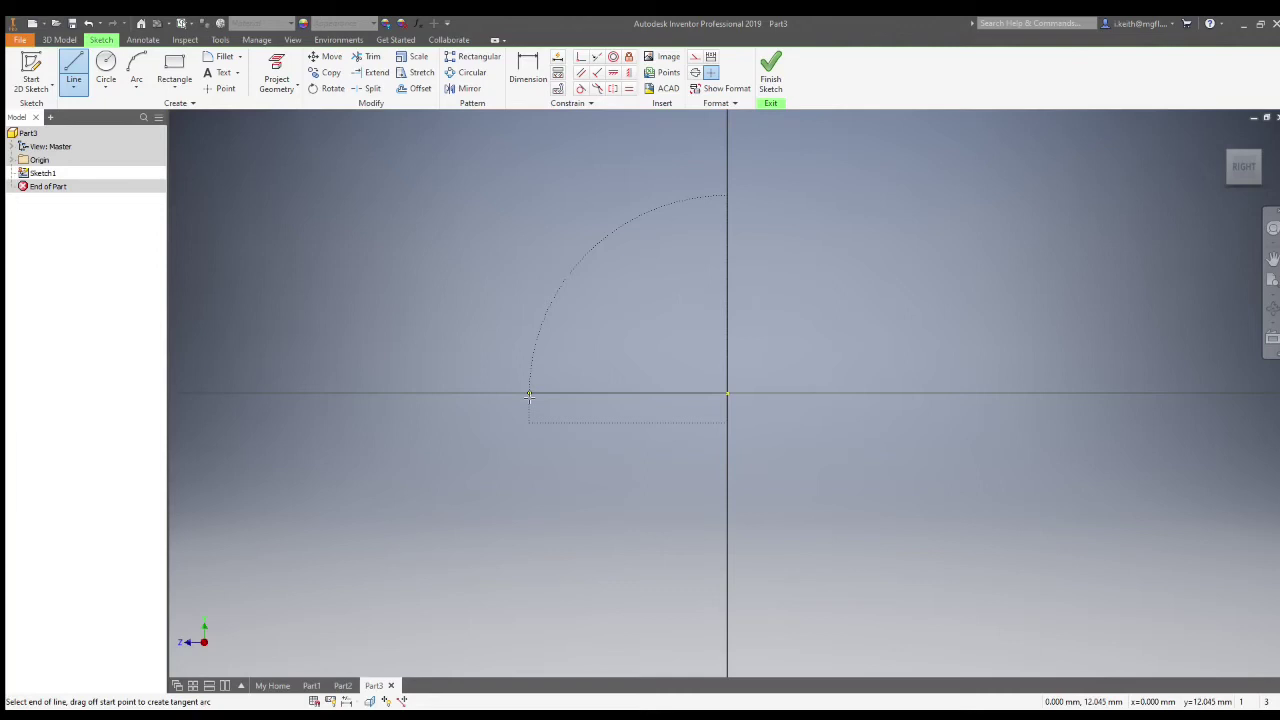
click(686, 394)
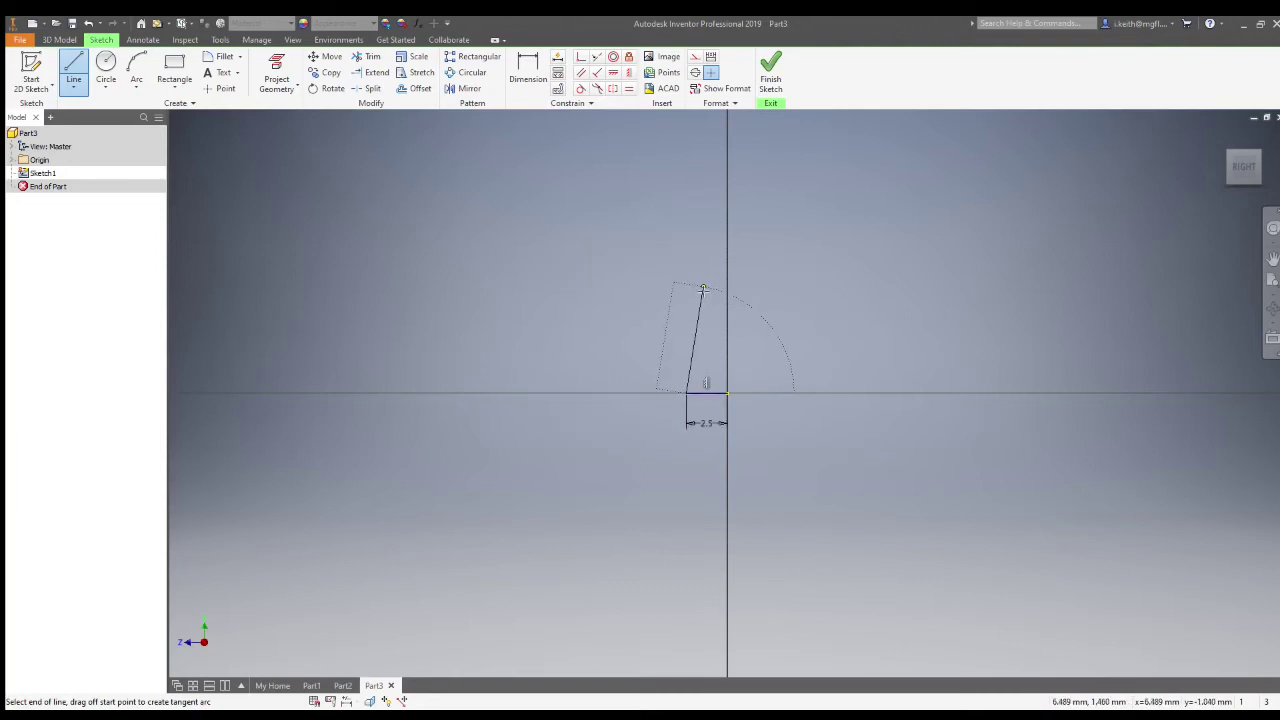
text(5)
key(Return)
key(Escape)
- Draw a 5.5 mm horizontal line from the origin and complete the outer and upper sides of the 5 mm high profile
click(74, 66)
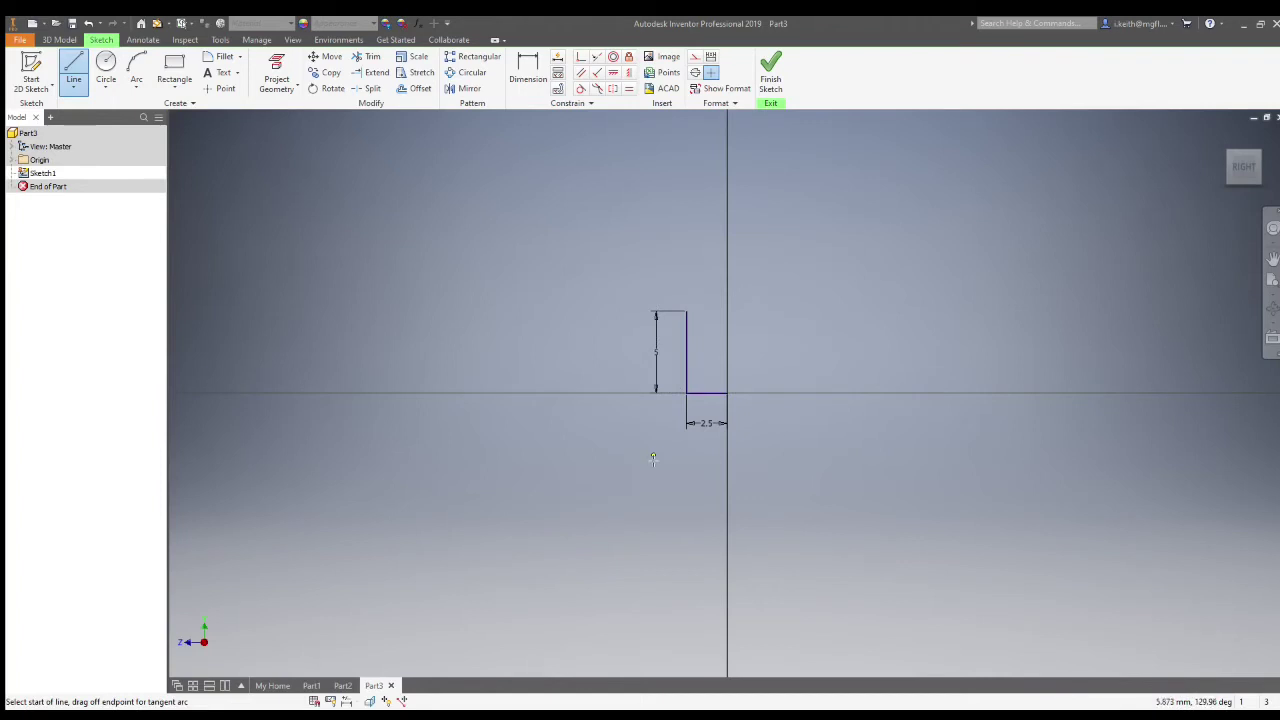
click(725, 395)
click(637, 393)
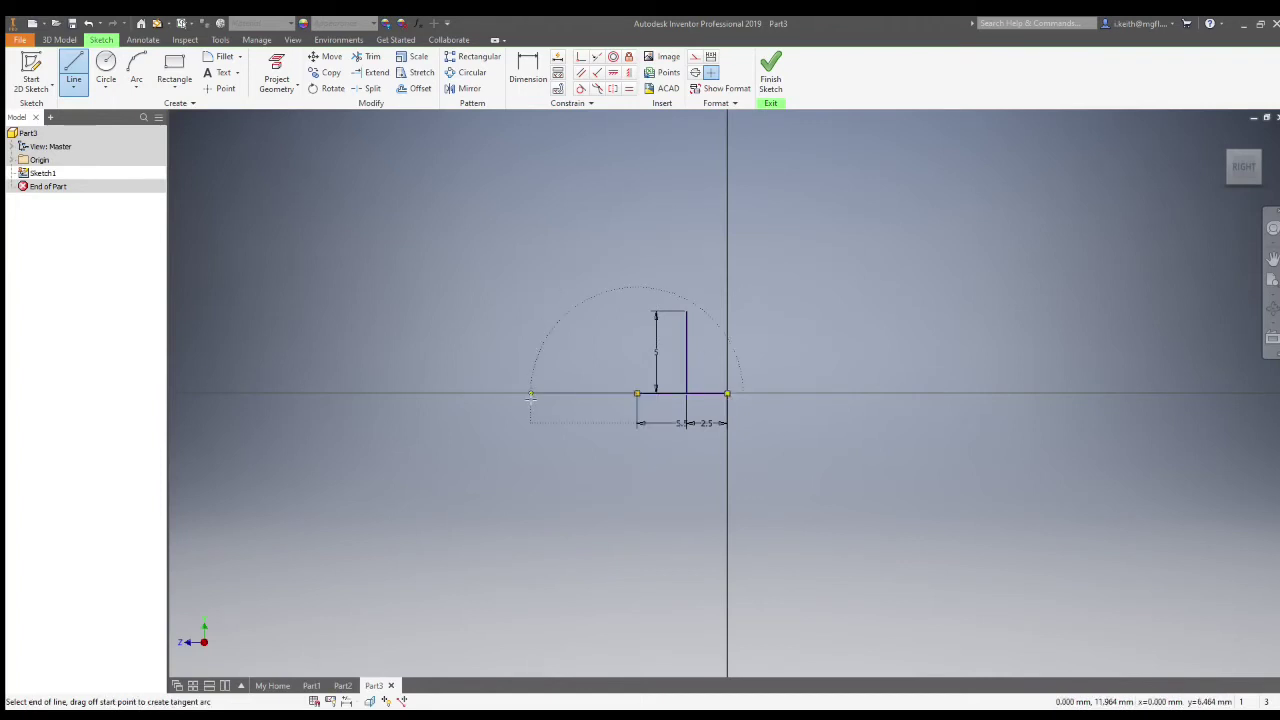
click(637, 312)
key(Escape)
key(Escape)
- Turn the base line between the origin and the profile into construction geometry and draw the profile's lower edge as a solid line
click(704, 395)
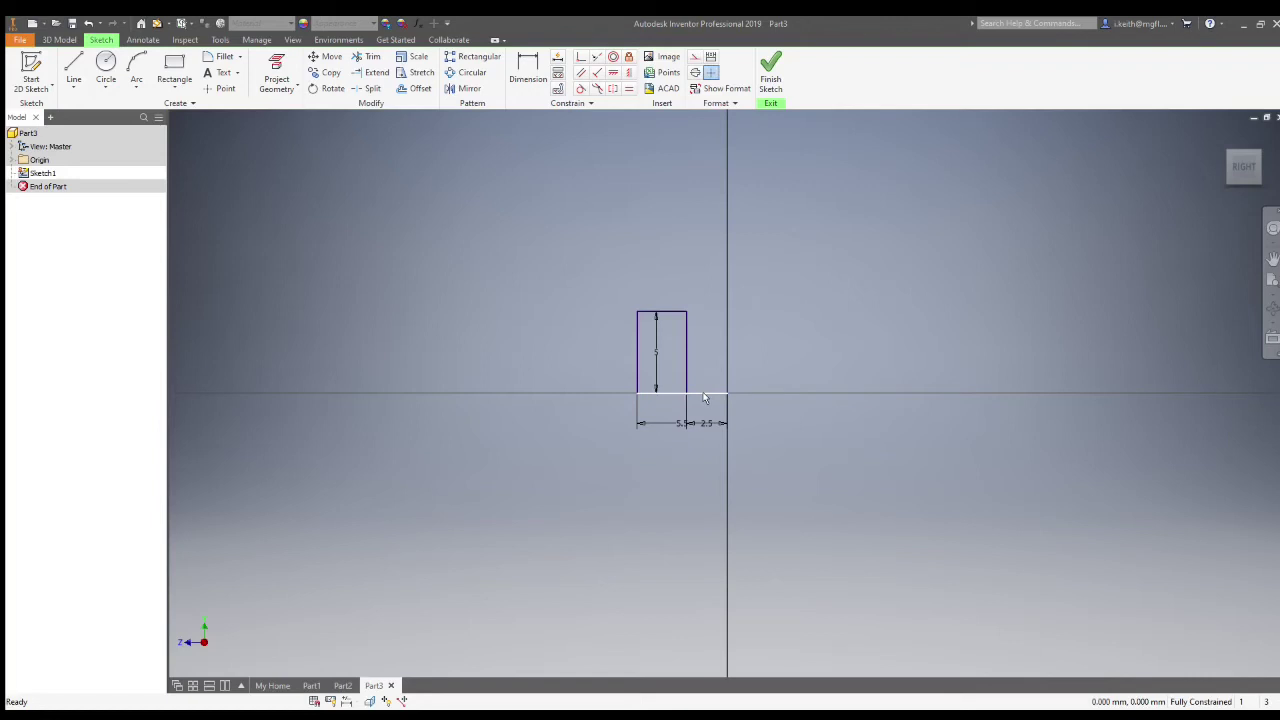
key(l)
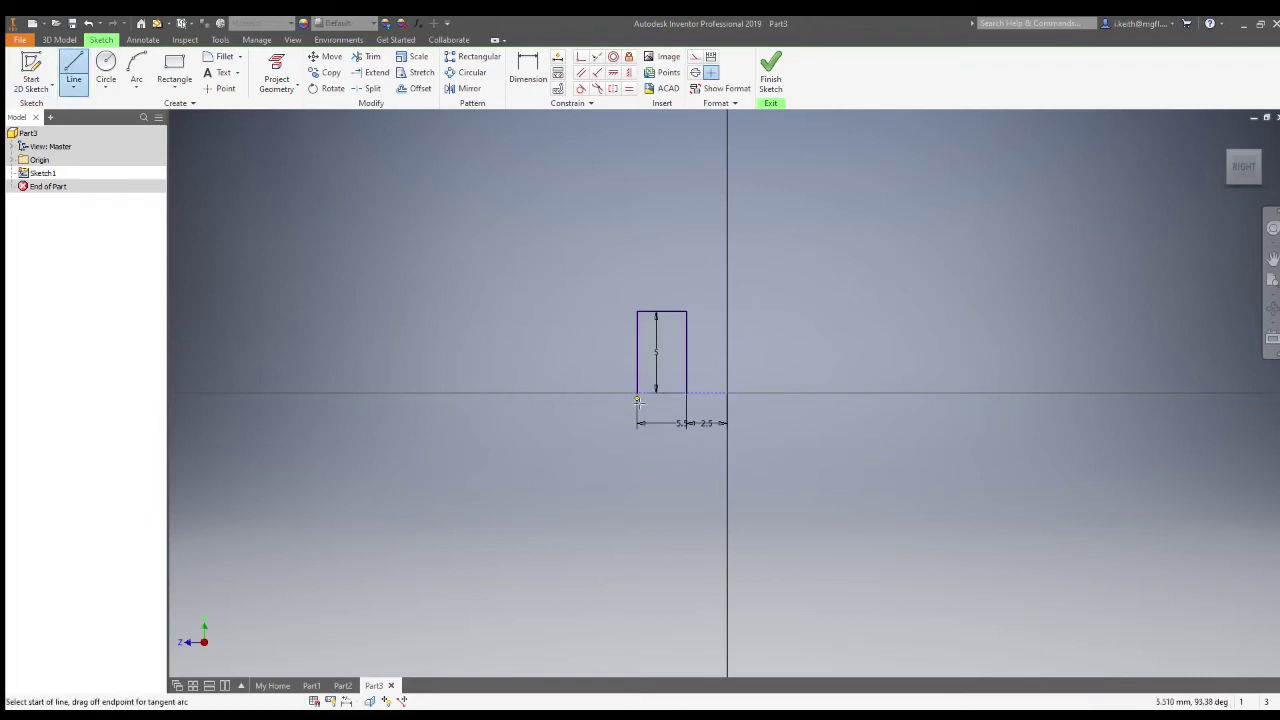
key(Escape)
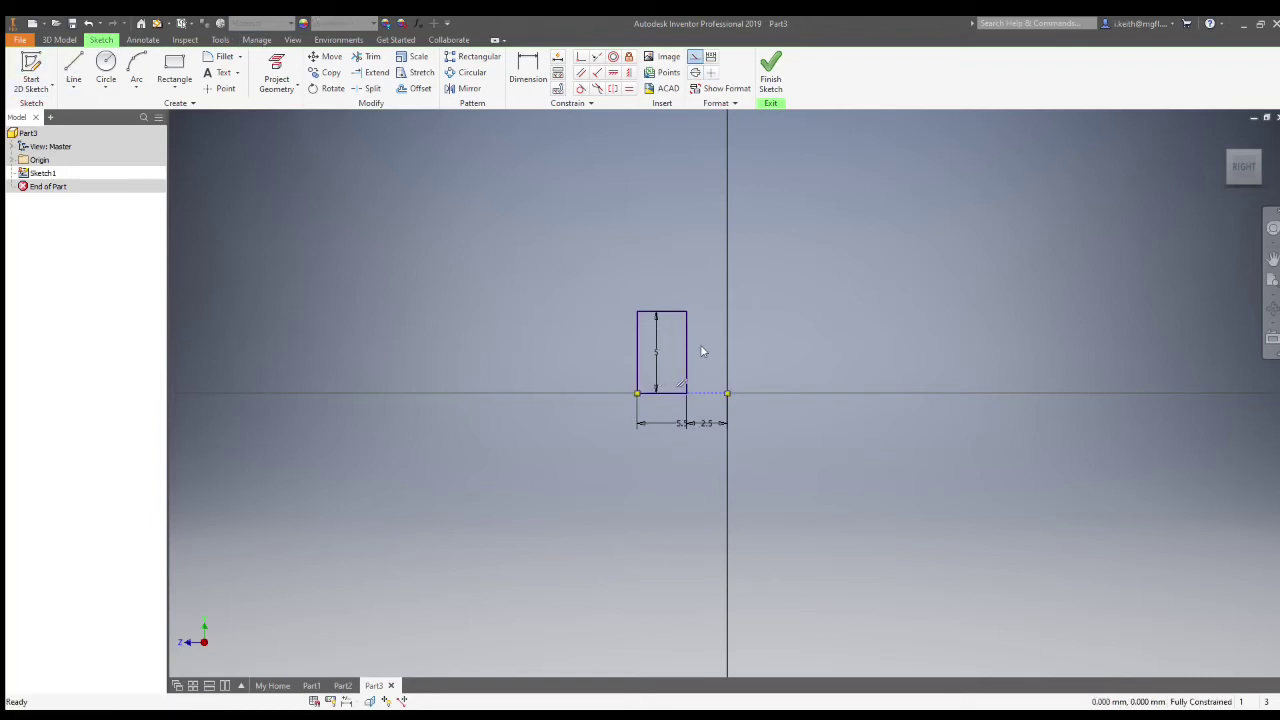
- Round the profile's two outer corners with 2 mm sketch fillets
scroll(701, 351, up, 5)
click(223, 57)
click(470, 277)
click(472, 315)
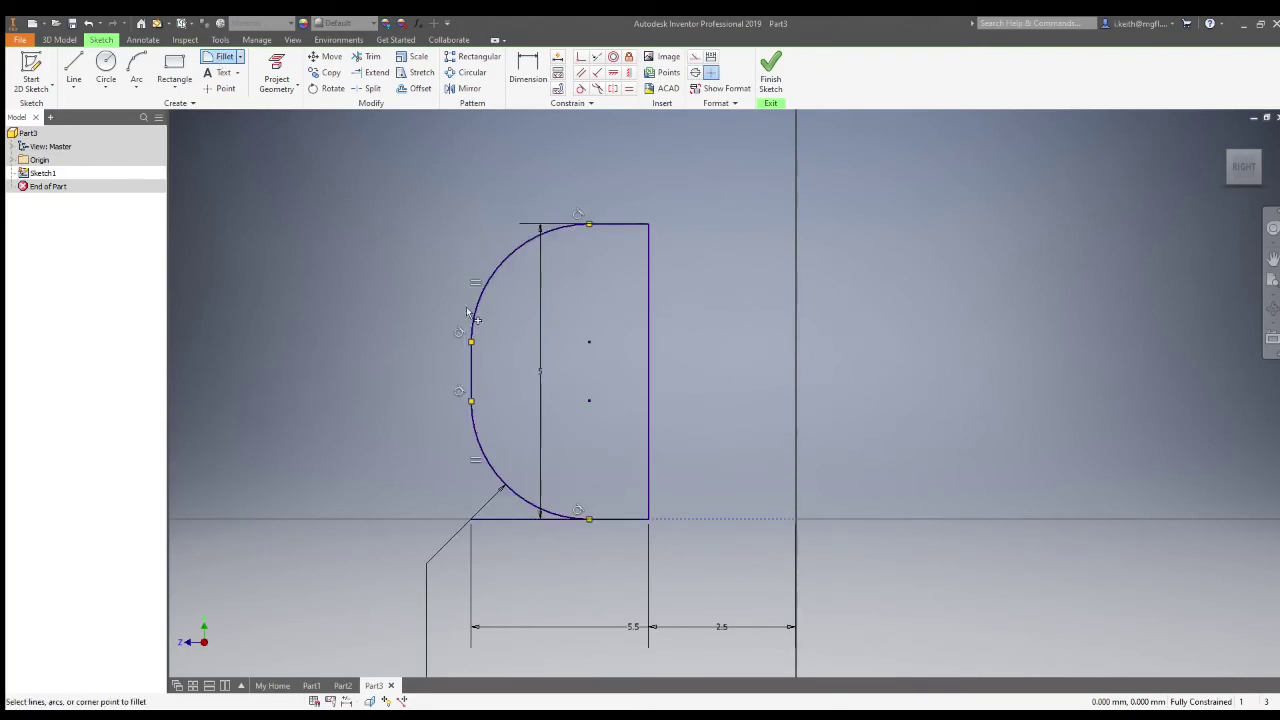
- Draw a vertical line through the origin extending past the profile at both ends and convert it to a centerline
click(74, 70)
click(797, 177)
click(796, 592)
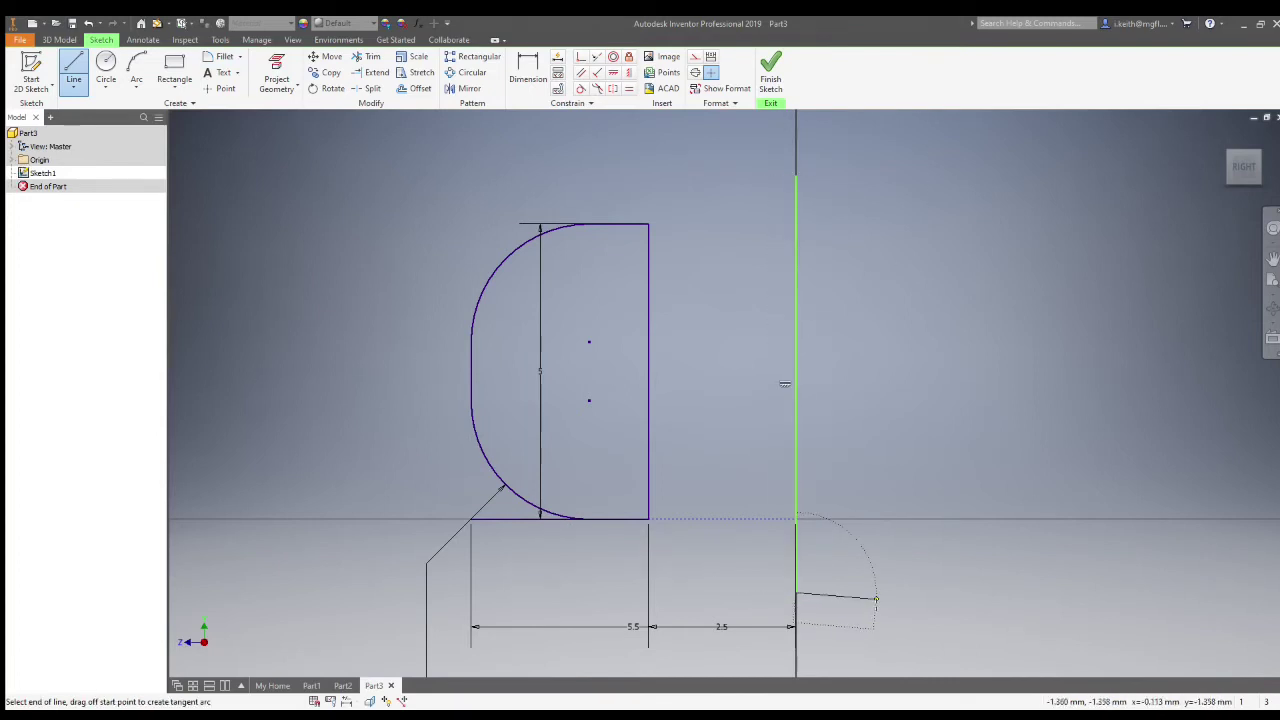
key(Escape)
click(794, 330)
click(798, 366)
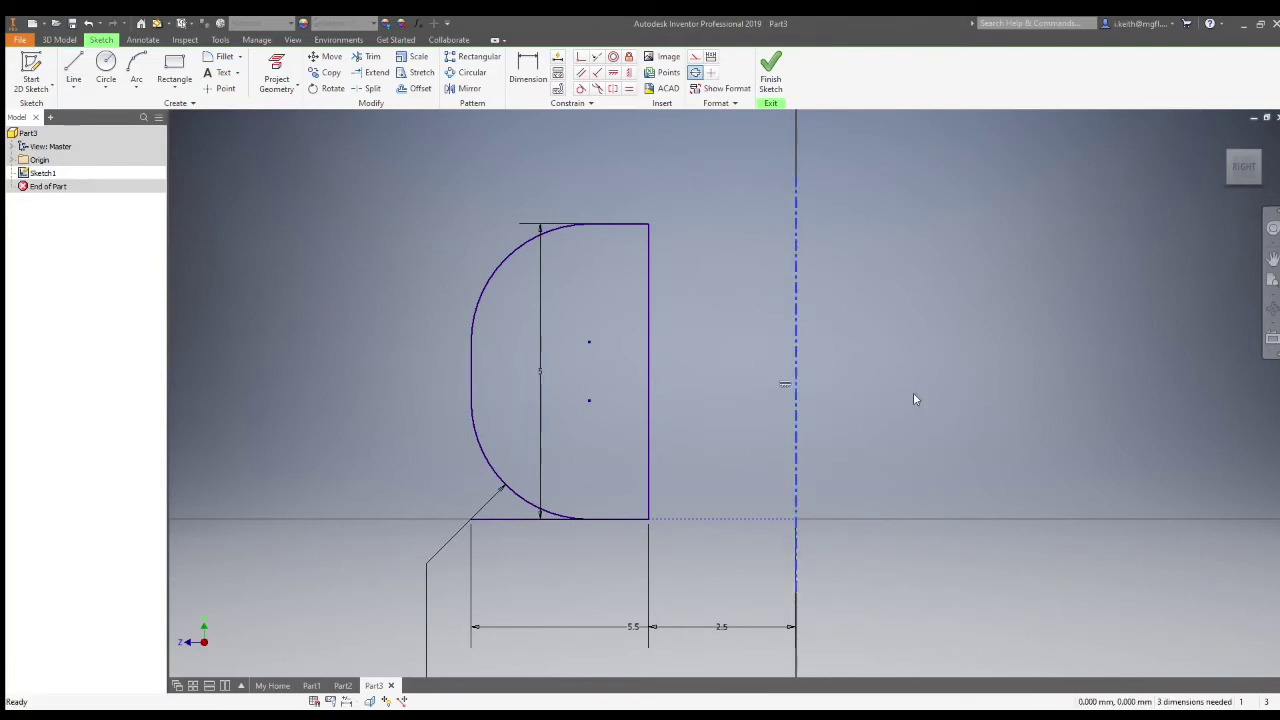
click(770, 72)
key(r)
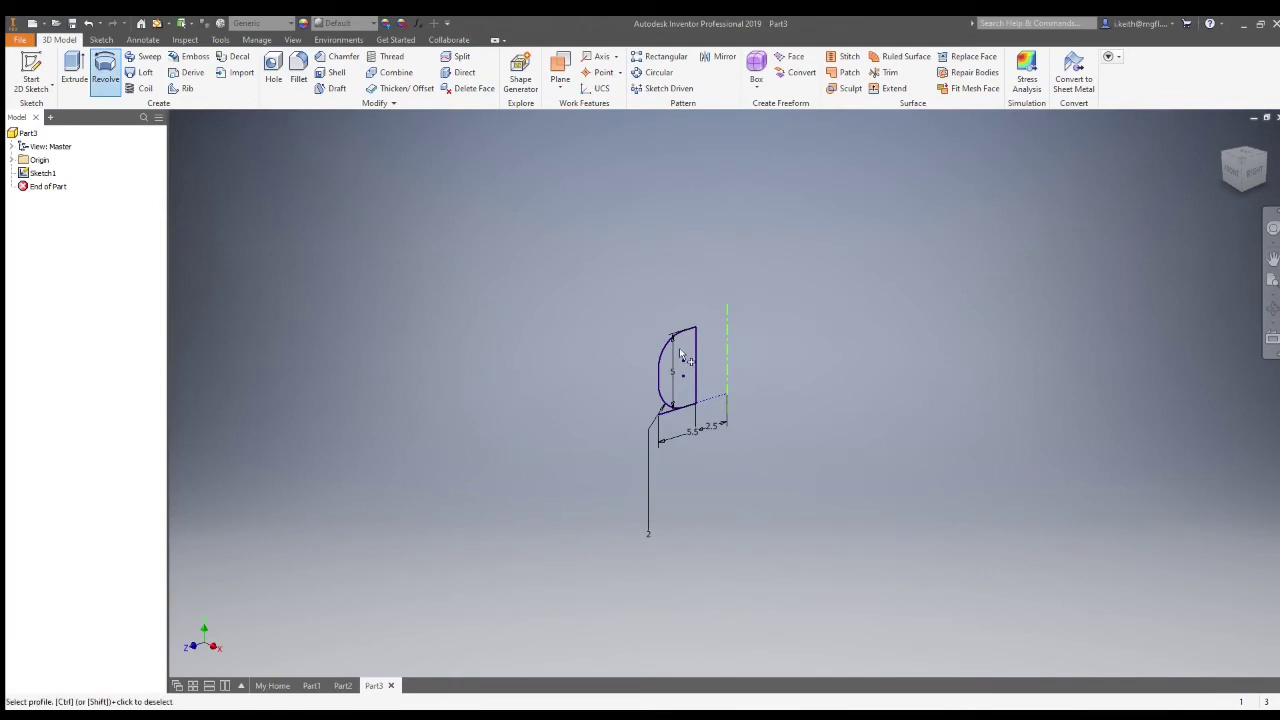
key(Escape)
click(22, 177)
double_click(22, 177)
- Delete the profile's overshooting lower line and move the 5 mm height dimension between the profile and the centerline
scroll(700, 388, up, 5)
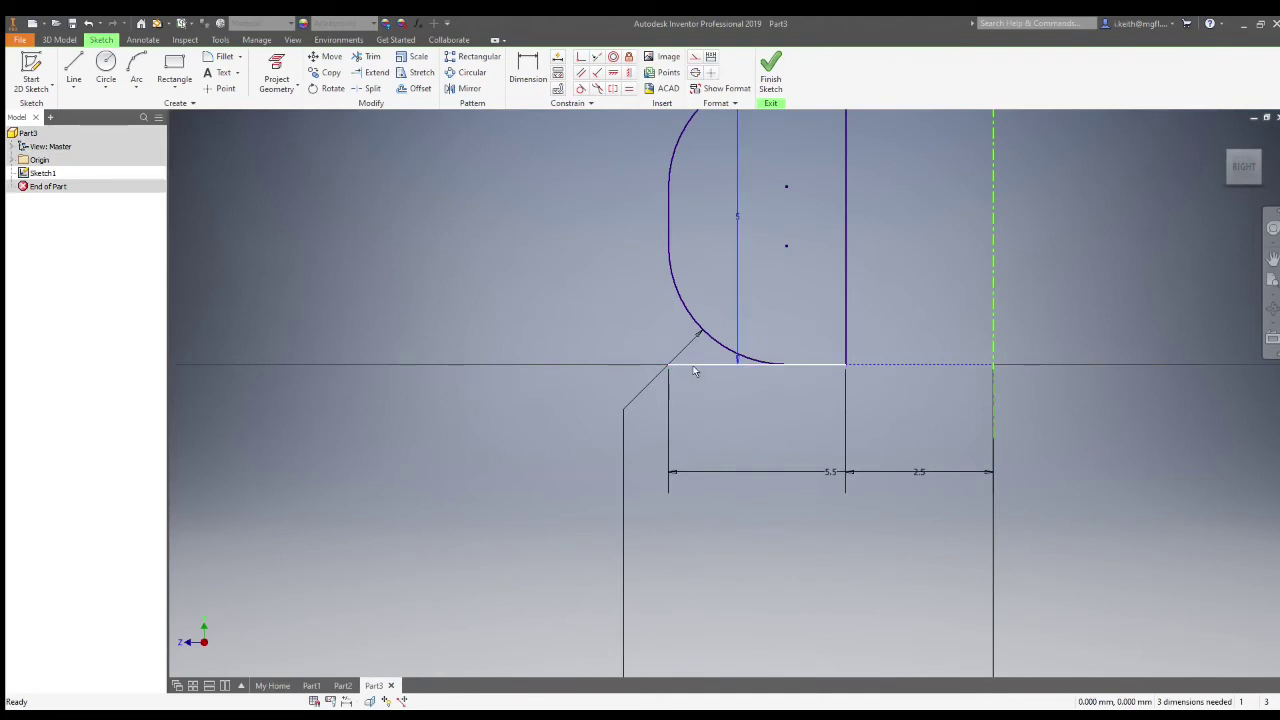
key(Delete)
scroll(692, 388, down, 5)
scroll(727, 298, up, 6)
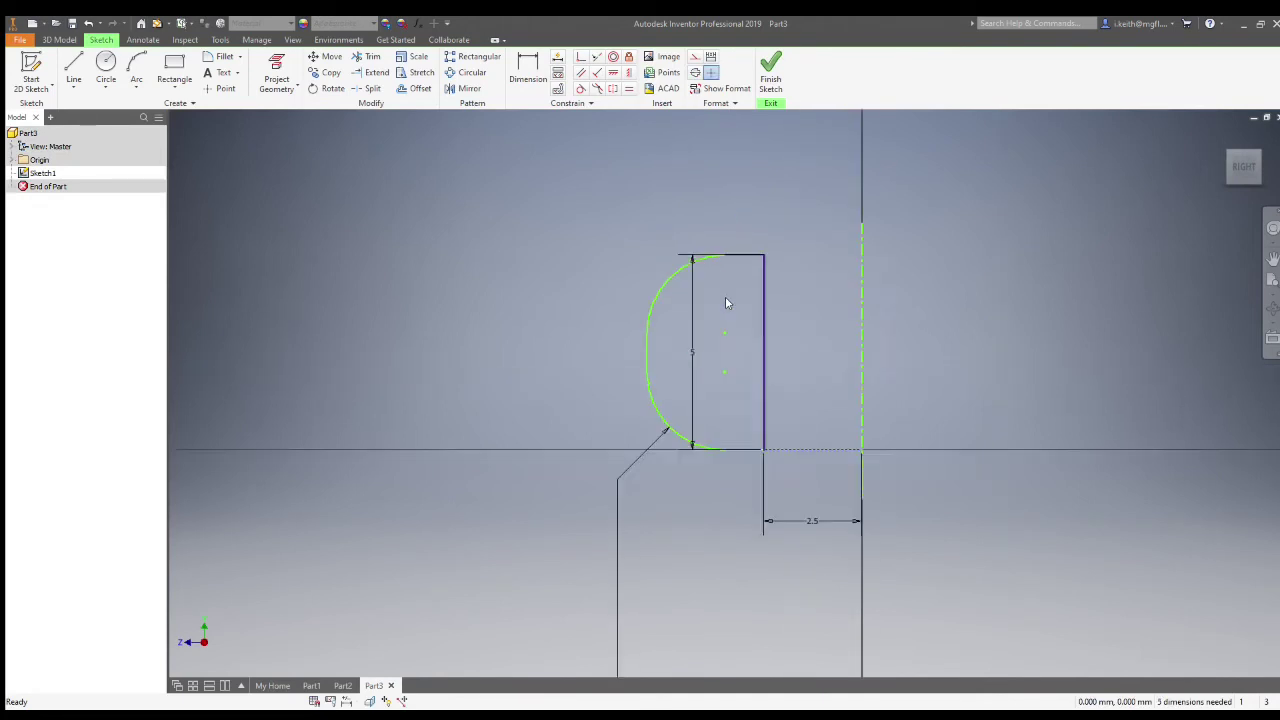
scroll(757, 560, up, 3)
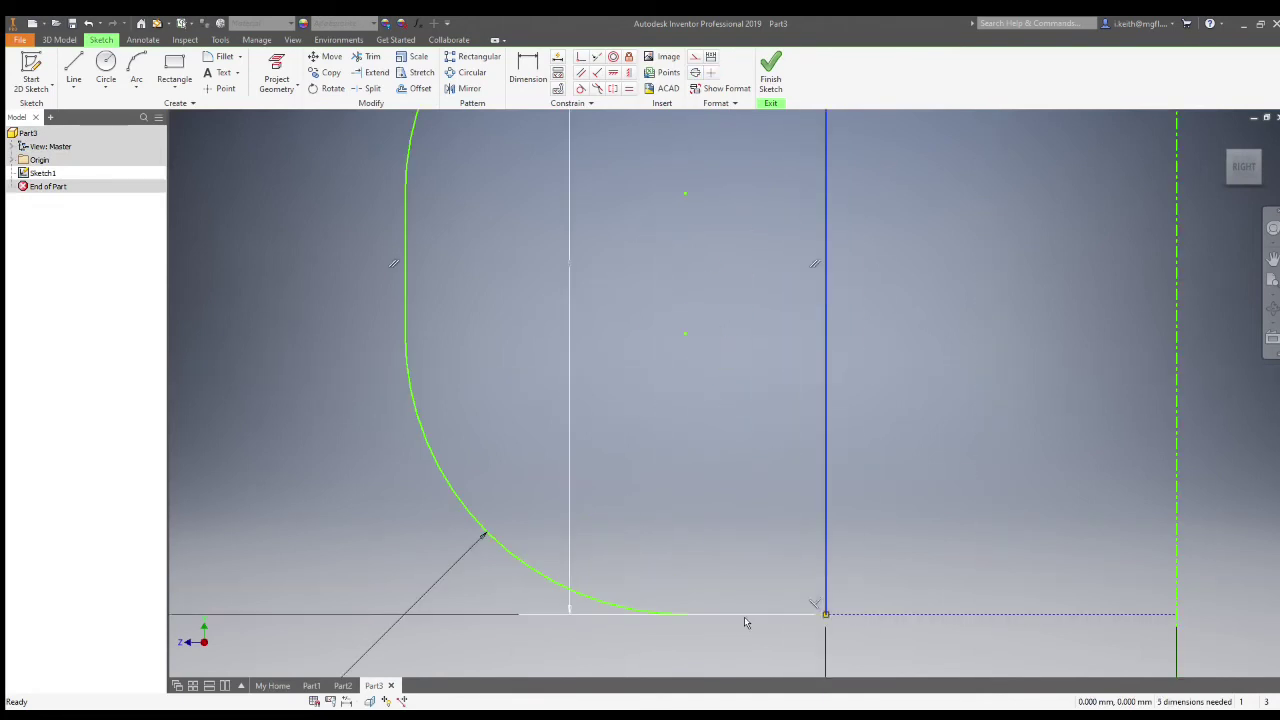
scroll(625, 590, down, 4)
scroll(649, 352, up, 3)
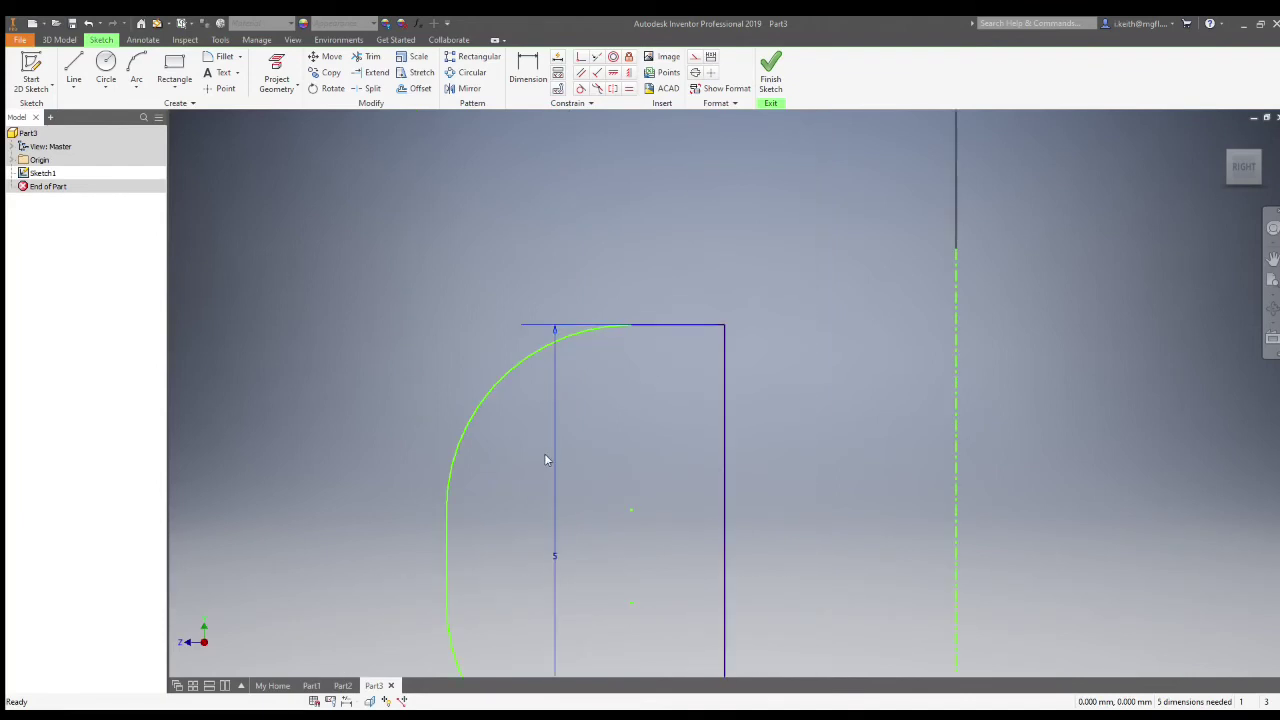
drag(551, 560, 820, 563)
scroll(654, 383, up, 2)
scroll(648, 550, down, 3)
- Close the profile with horizontal lines from the lower and upper arc ends to the ends of the inner vertical edge
key(l)
click(628, 527)
click(697, 527)
key(Escape)
click(651, 186)
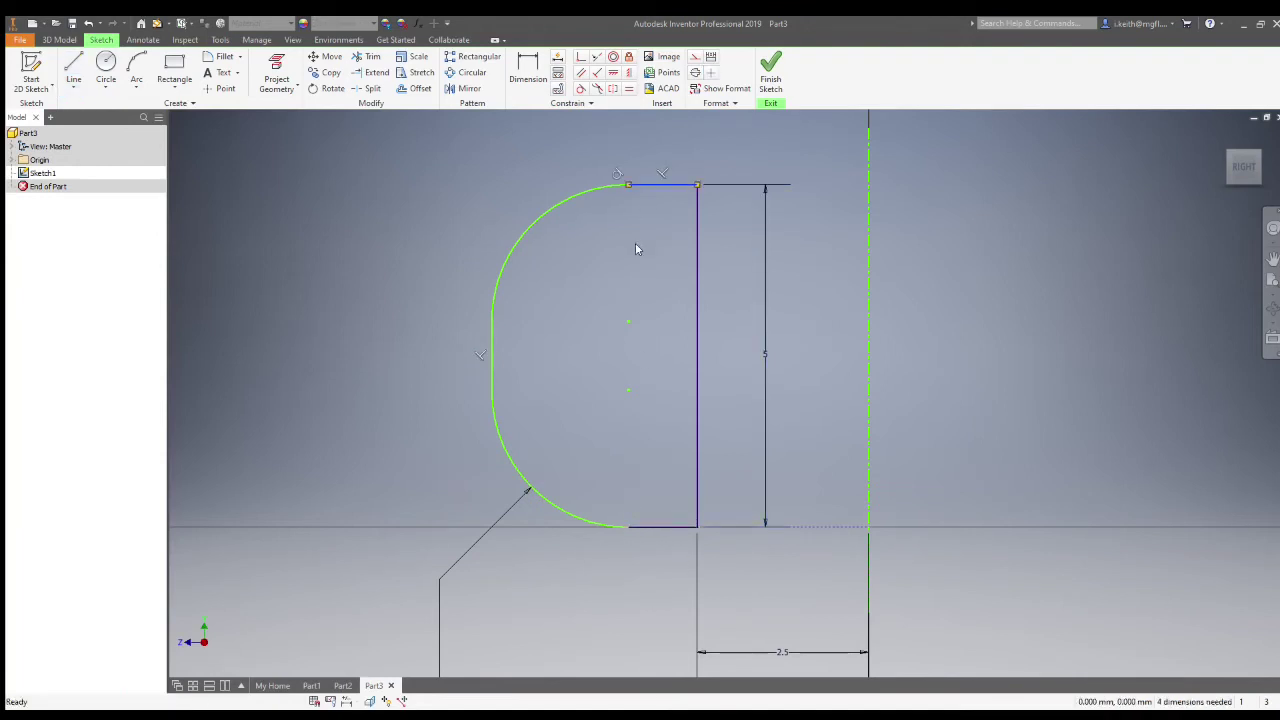
key(l)
click(628, 185)
click(697, 185)
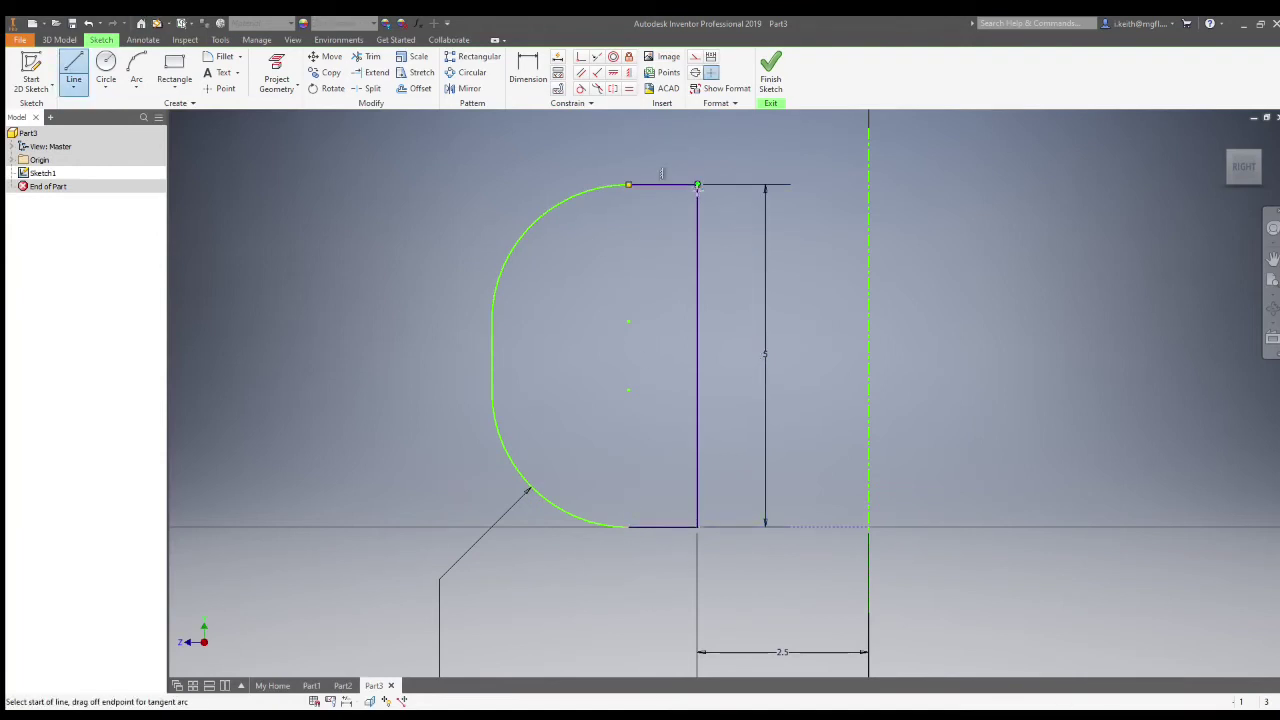
key(Escape)
- Finish the sketch and revolve the rounded profile around the centerline into a full ring
click(771, 74)
click(105, 72)
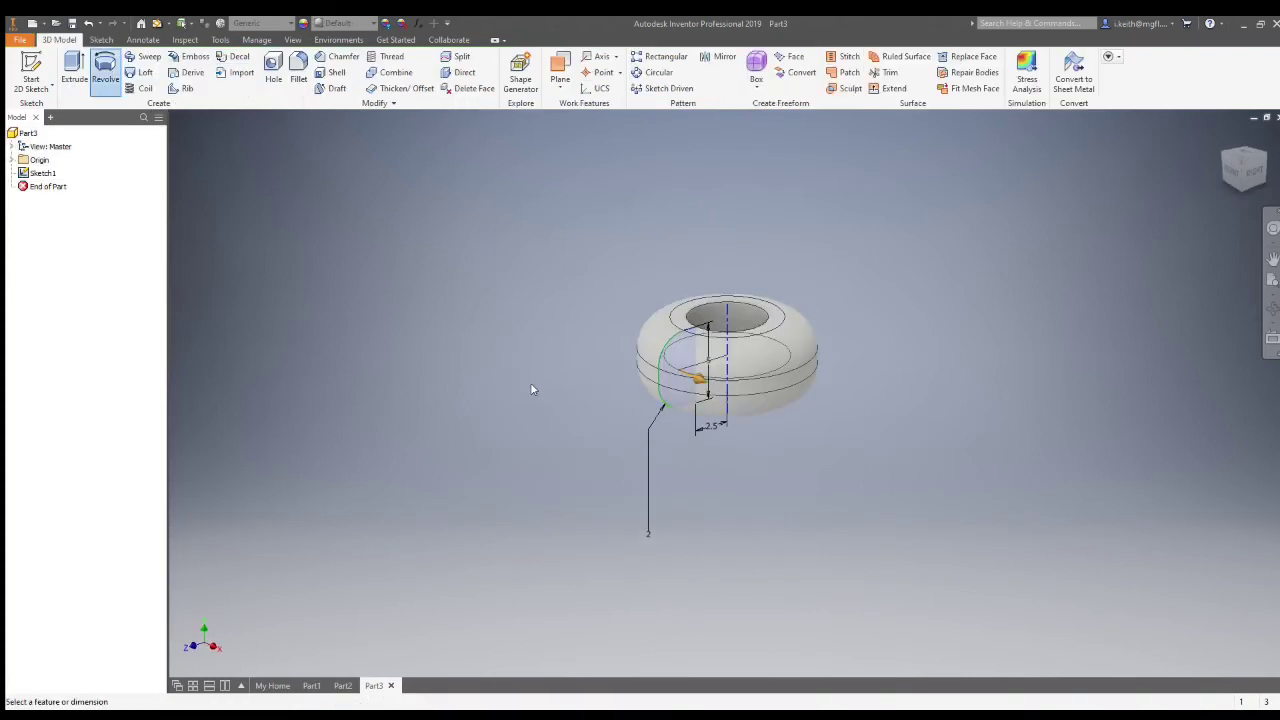
key(Return)
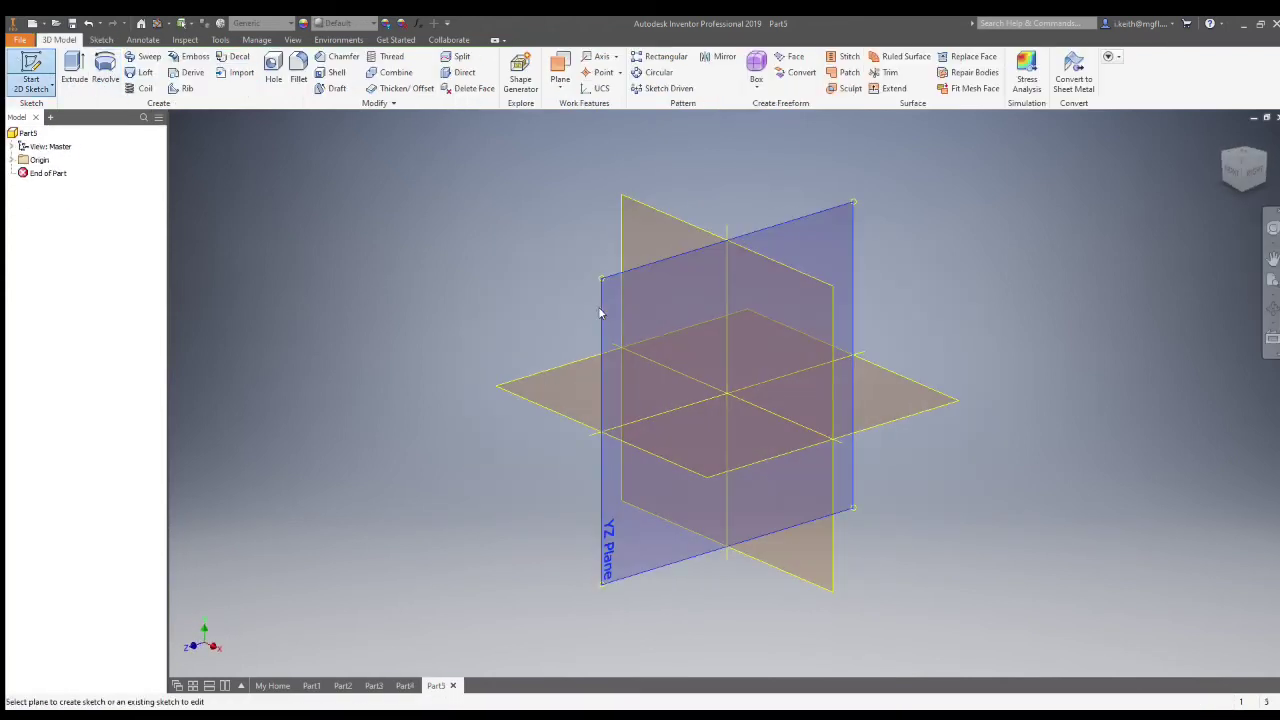
- In the new part, sketch a 19 by 10 mm rectangle on the YZ plane with one corner at the origin
click(600, 313)
key(r)
click(726, 393)
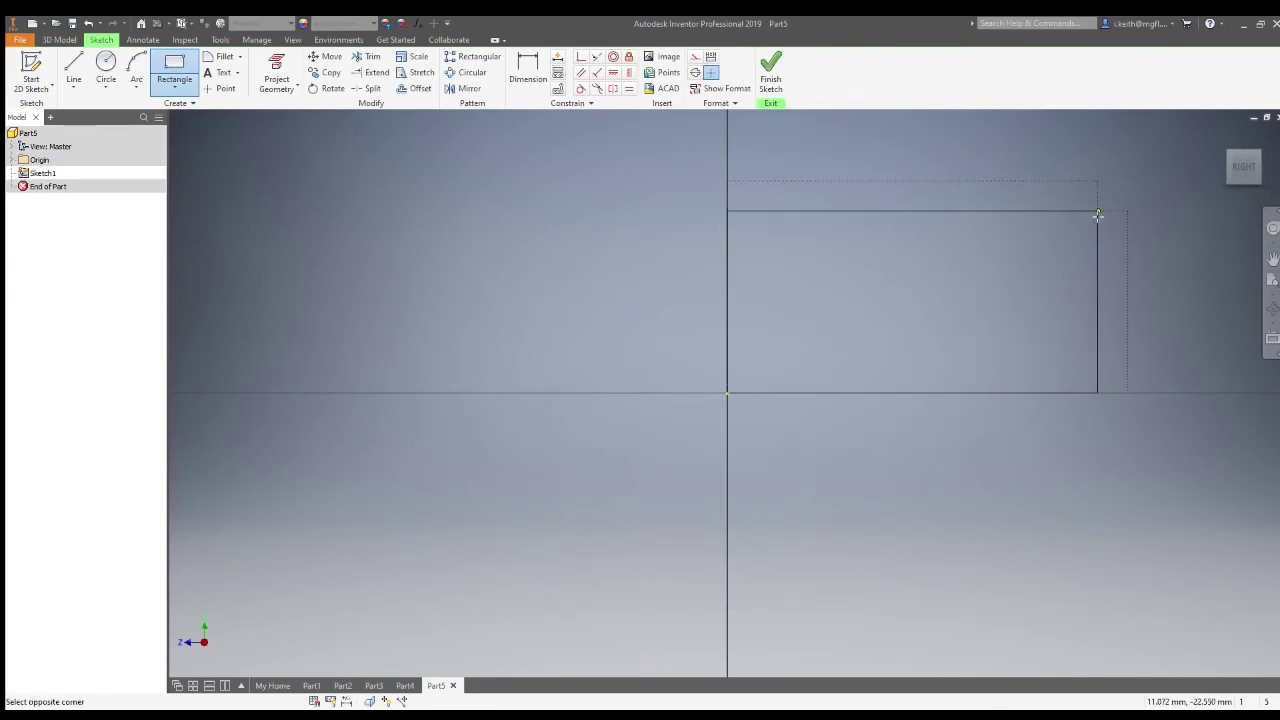
text(10)
key(Tab)
text(19)
key(Return)
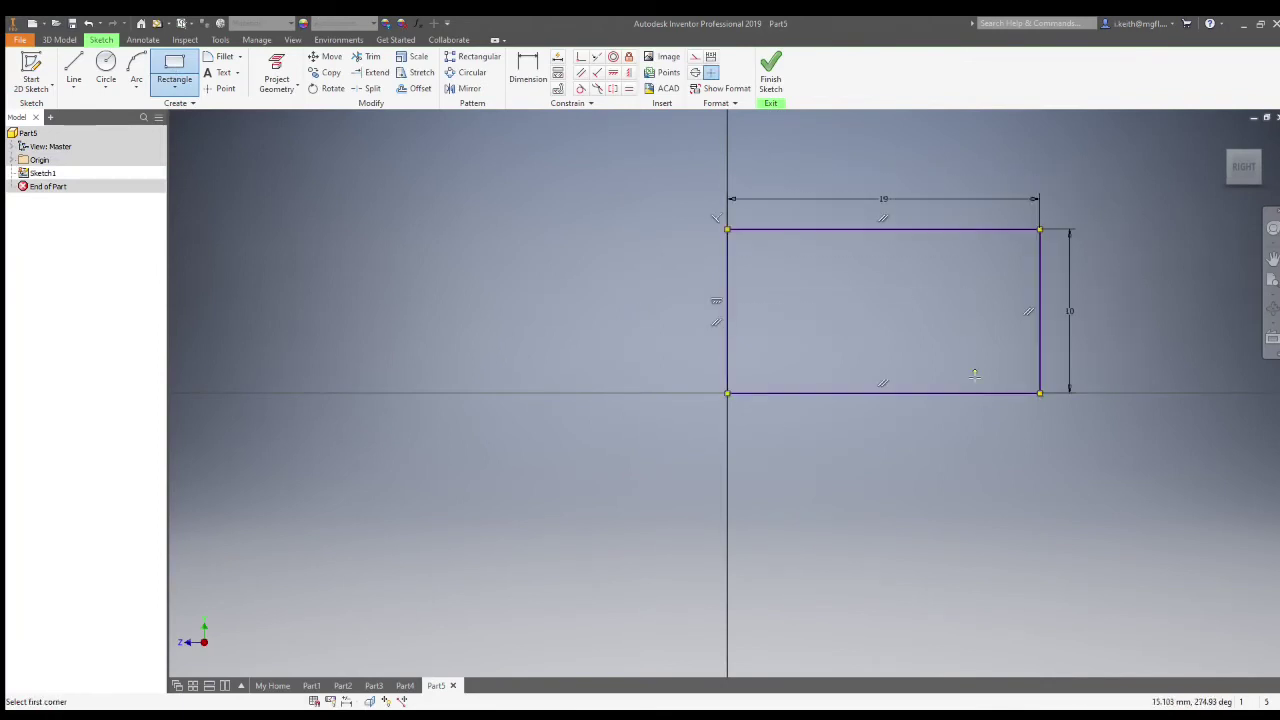
- Draw a 1 mm diameter circle centred on each of the rectangle's four corners
scroll(972, 400, up, 3)
key(c)
click(538, 575)
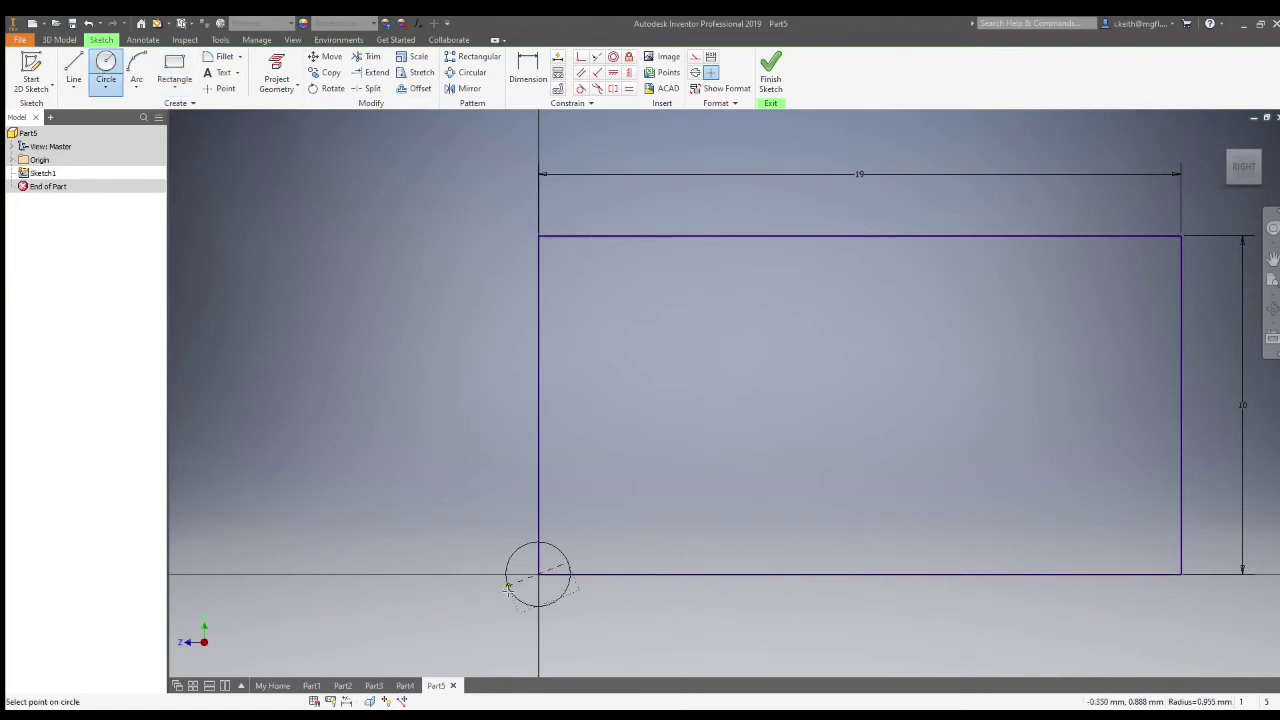
click(522, 582)
click(1180, 575)
click(1192, 588)
click(1180, 236)
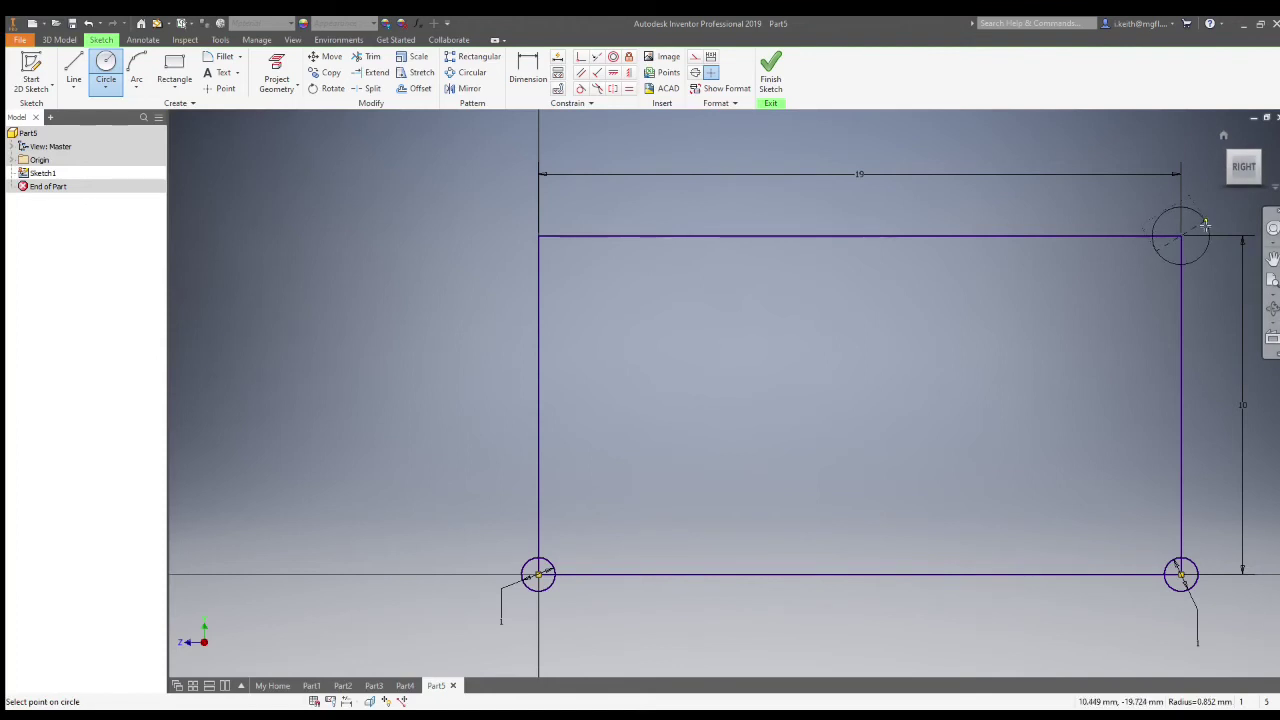
click(1193, 228)
click(538, 236)
click(507, 227)
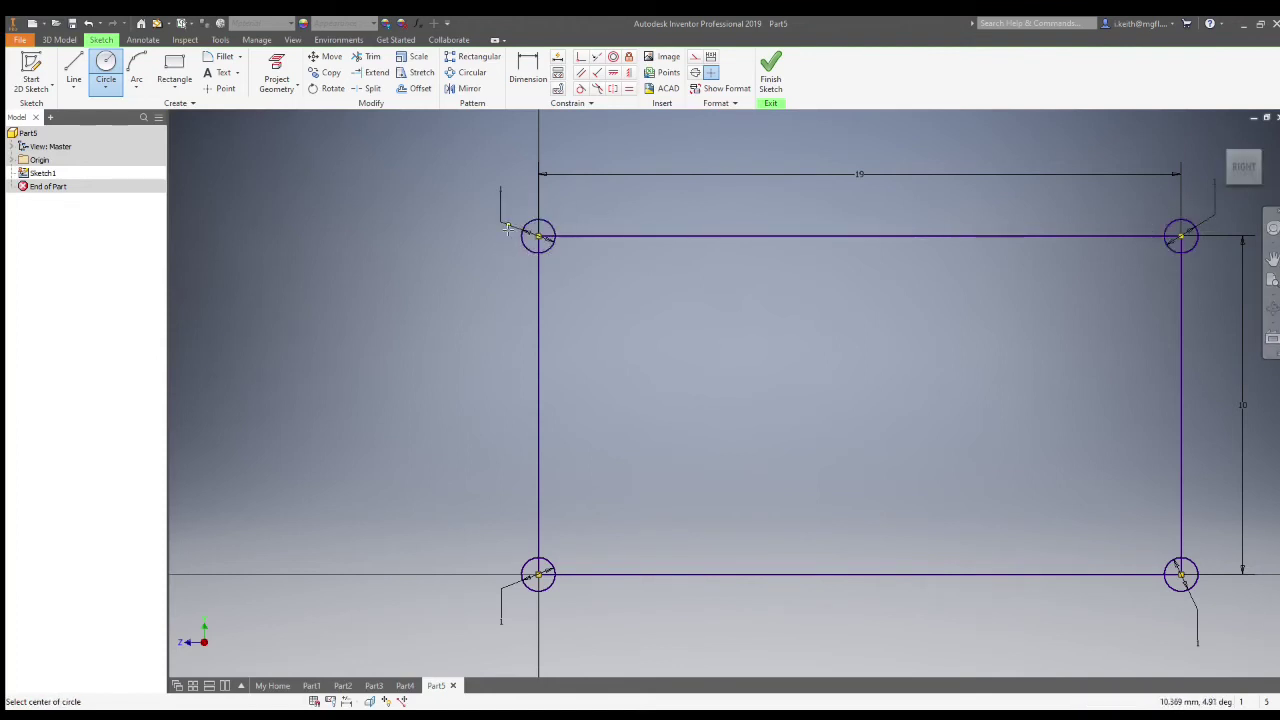
- Draw a vertical line joining the outer quadrant points of the two left corner circles
click(73, 70)
scroll(520, 565, down, 5)
click(521, 602)
scroll(513, 310, up, 5)
scroll(518, 113, down, 6)
click(492, 214)
scroll(520, 379, up, 5)
scroll(559, 483, up, 3)
scroll(574, 645, down, 4)
- Draw lines joining the outer quadrant points of the corner circles along the rectangle's lower and right sides
click(471, 622)
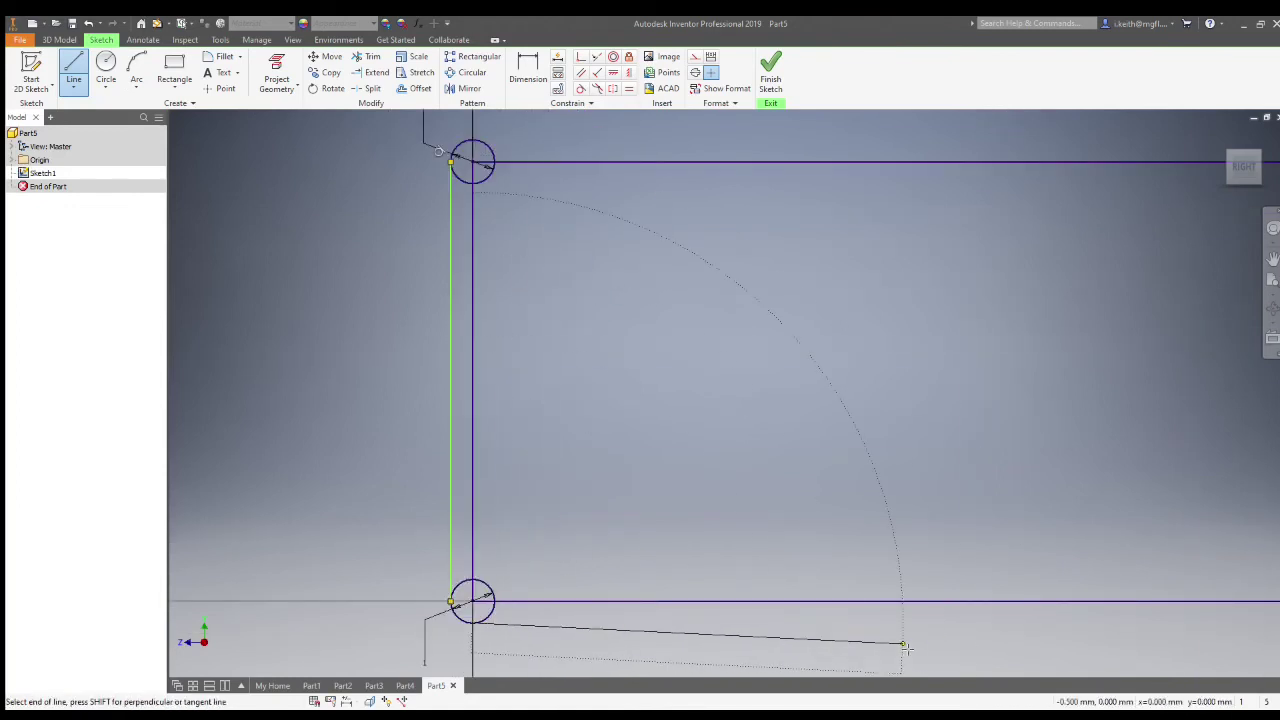
middle_drag(1010, 639, 540, 567)
click(866, 528)
scroll(877, 252, up, 5)
click(874, 194)
scroll(869, 338, down, 3)
scroll(866, 355, down, 4)
scroll(856, 385, up, 5)
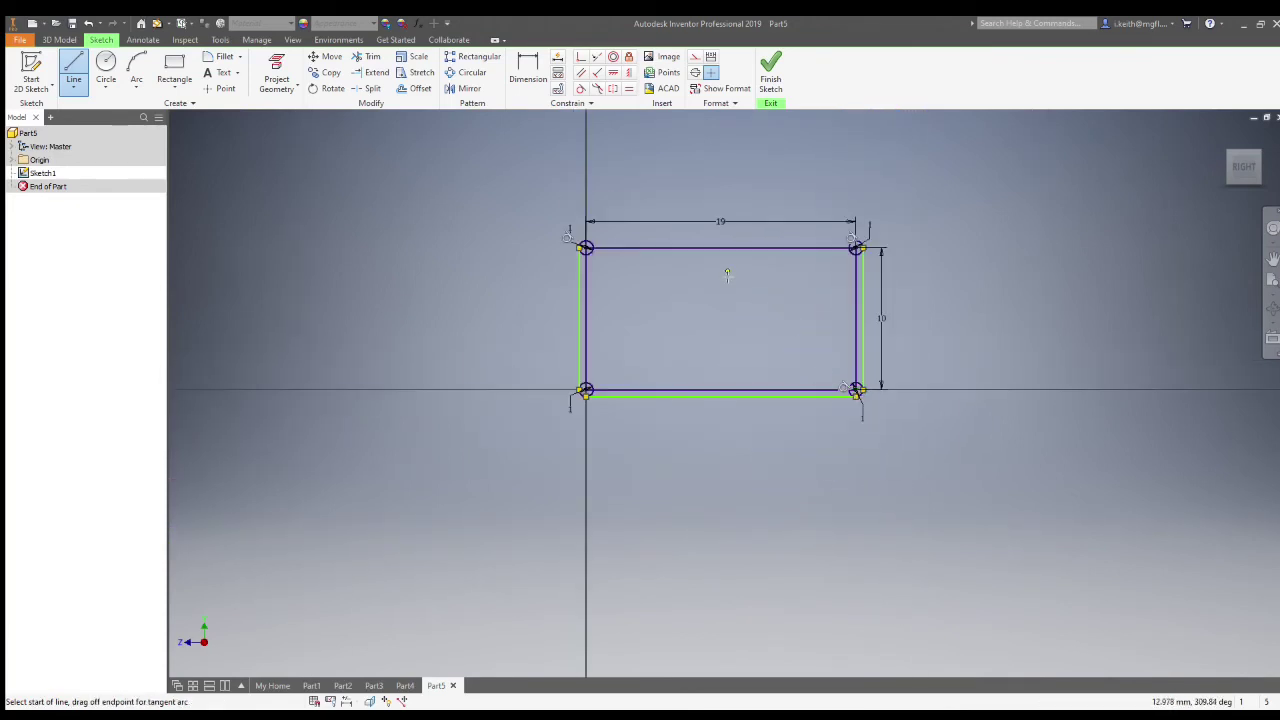
scroll(727, 274, down, 3)
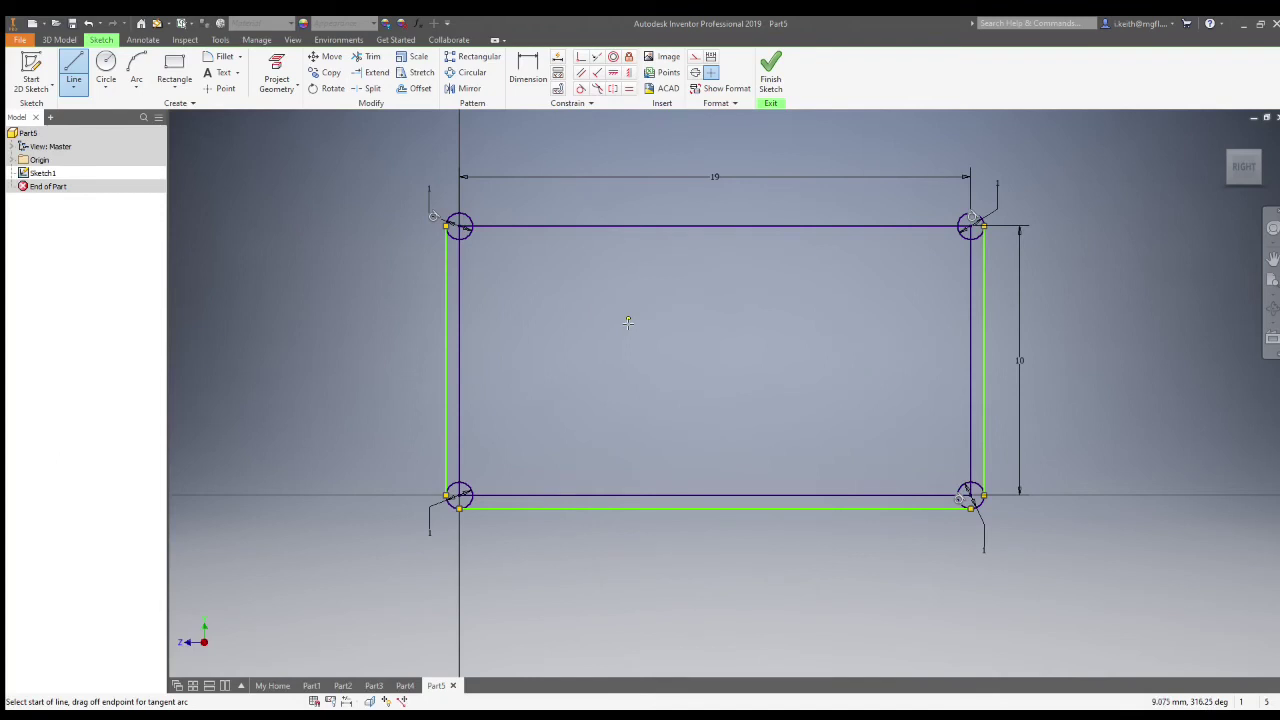
- Draw two crossing arcs of 10.5 mm radius above the rectangle, centred on its upper-left and upper-right corners
mouse_move(585, 332)
middle_down()
mouse_move(611, 371)
mouse_move(615, 475)
middle_up()
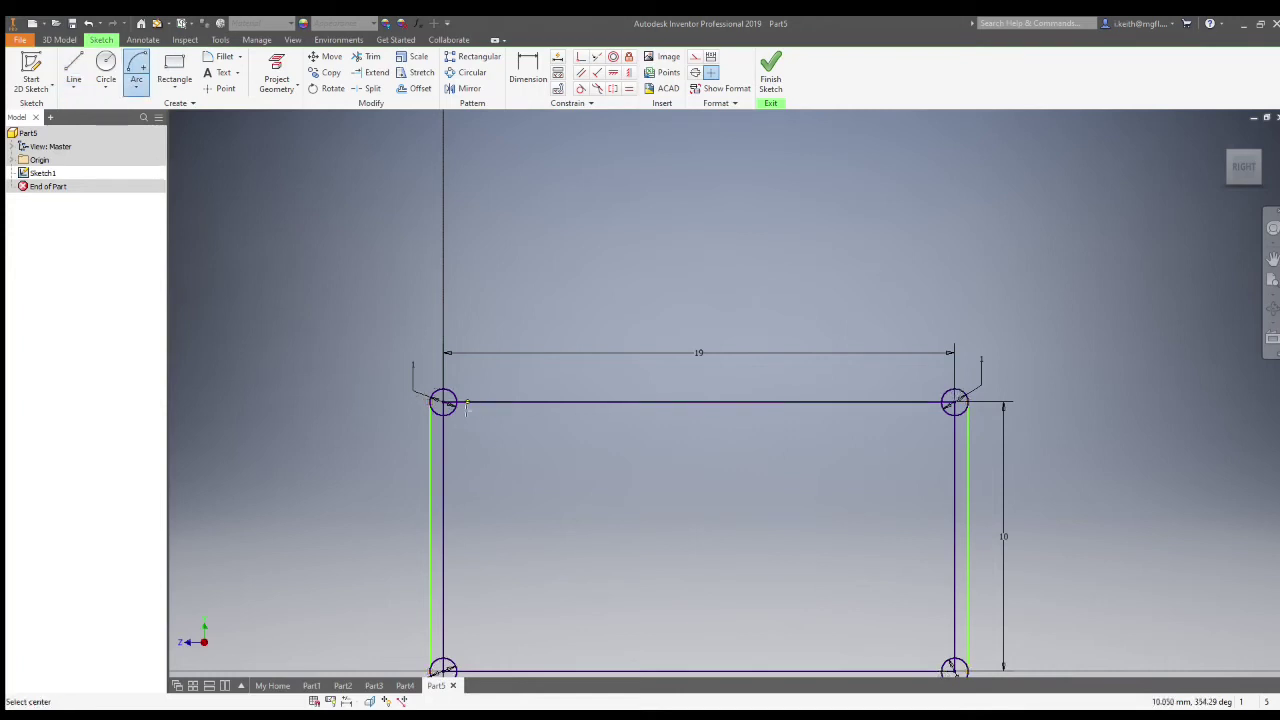
scroll(467, 405, up, 3)
click(447, 399)
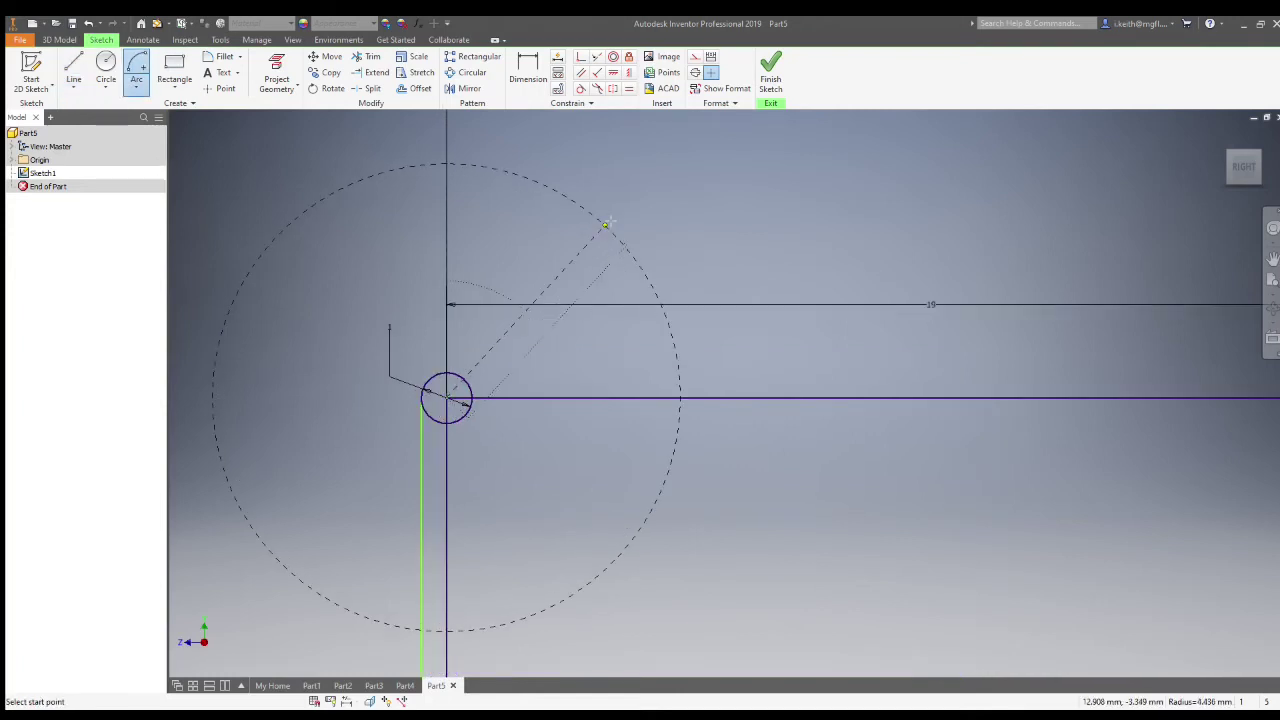
scroll(624, 150, down, 3)
middle_drag(656, 155, 594, 268)
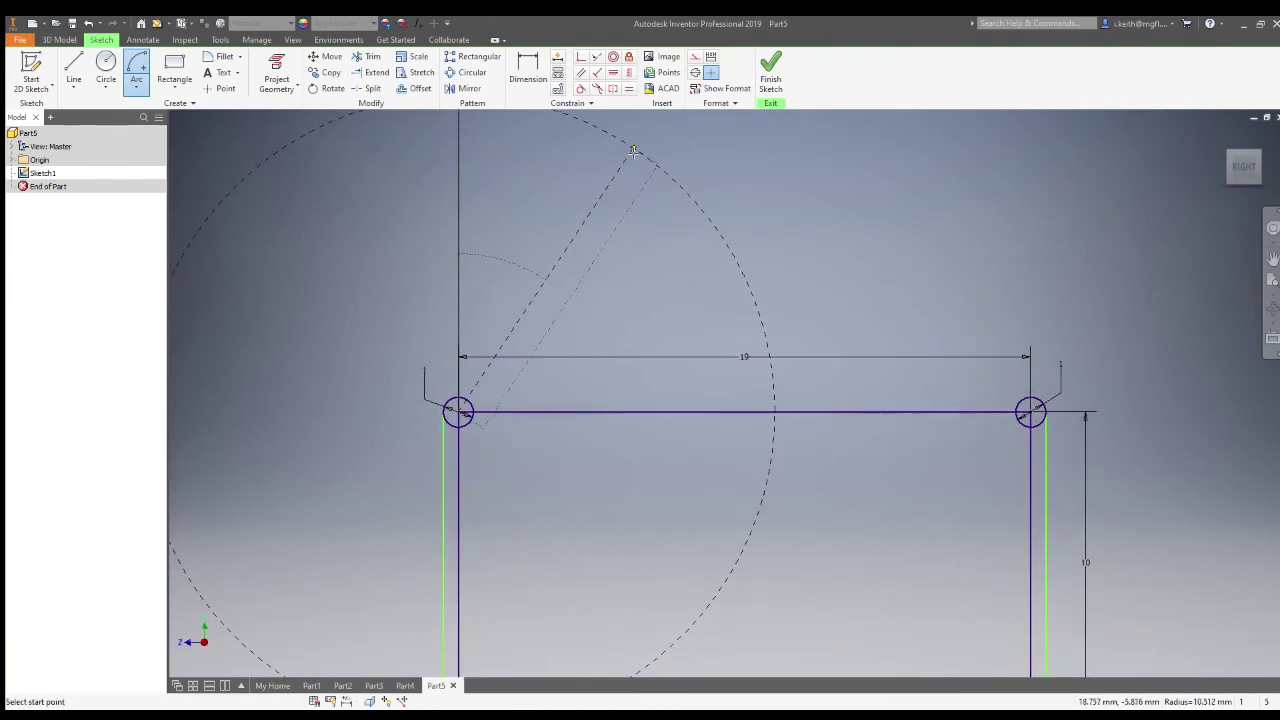
click(633, 150)
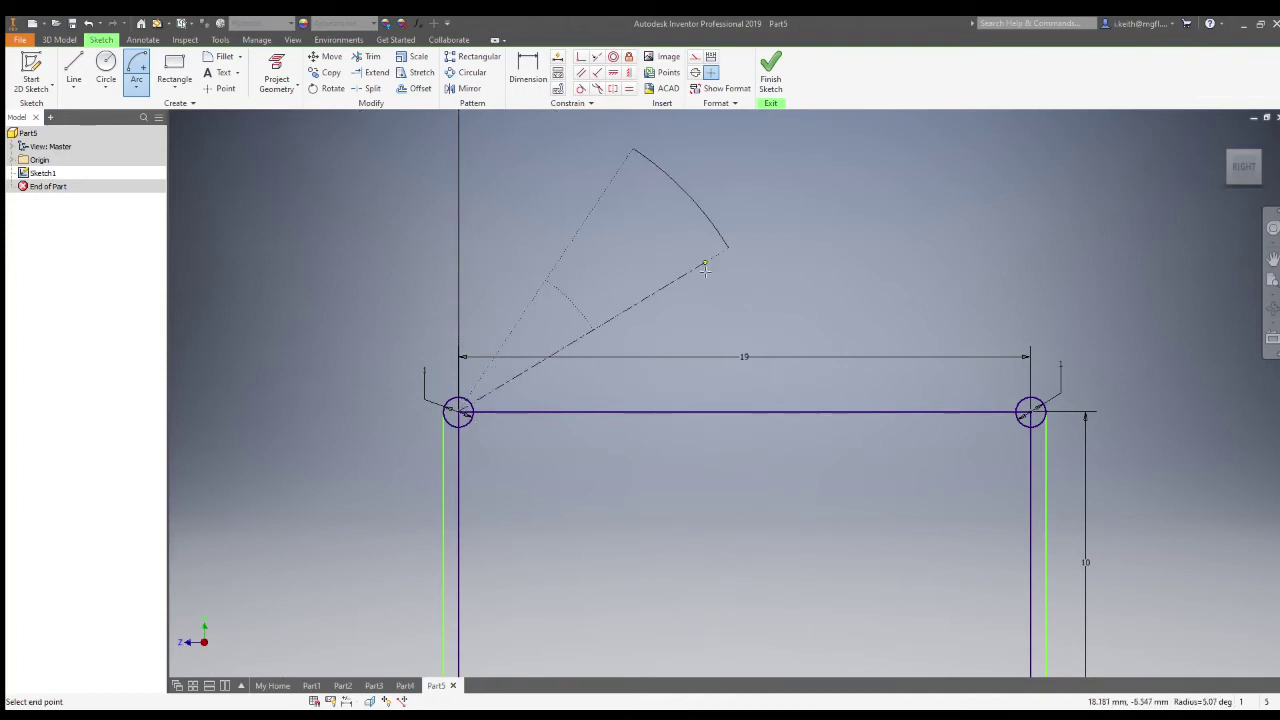
click(744, 382)
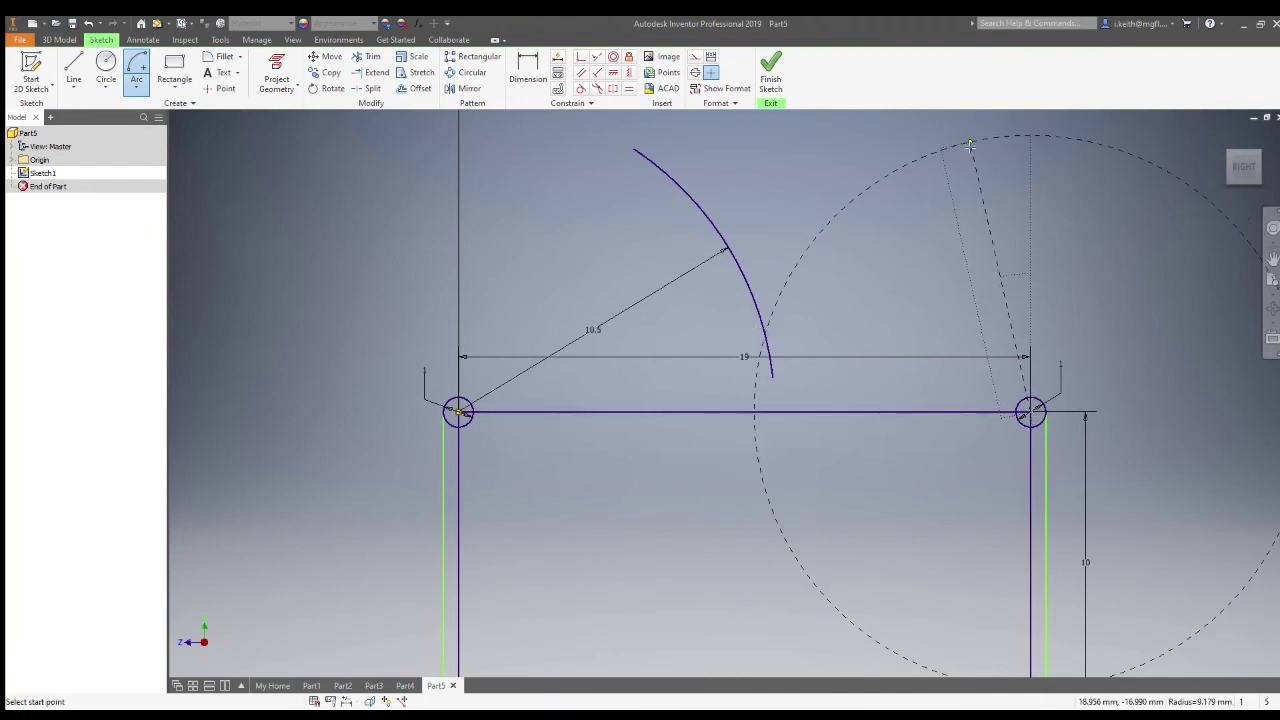
click(969, 145)
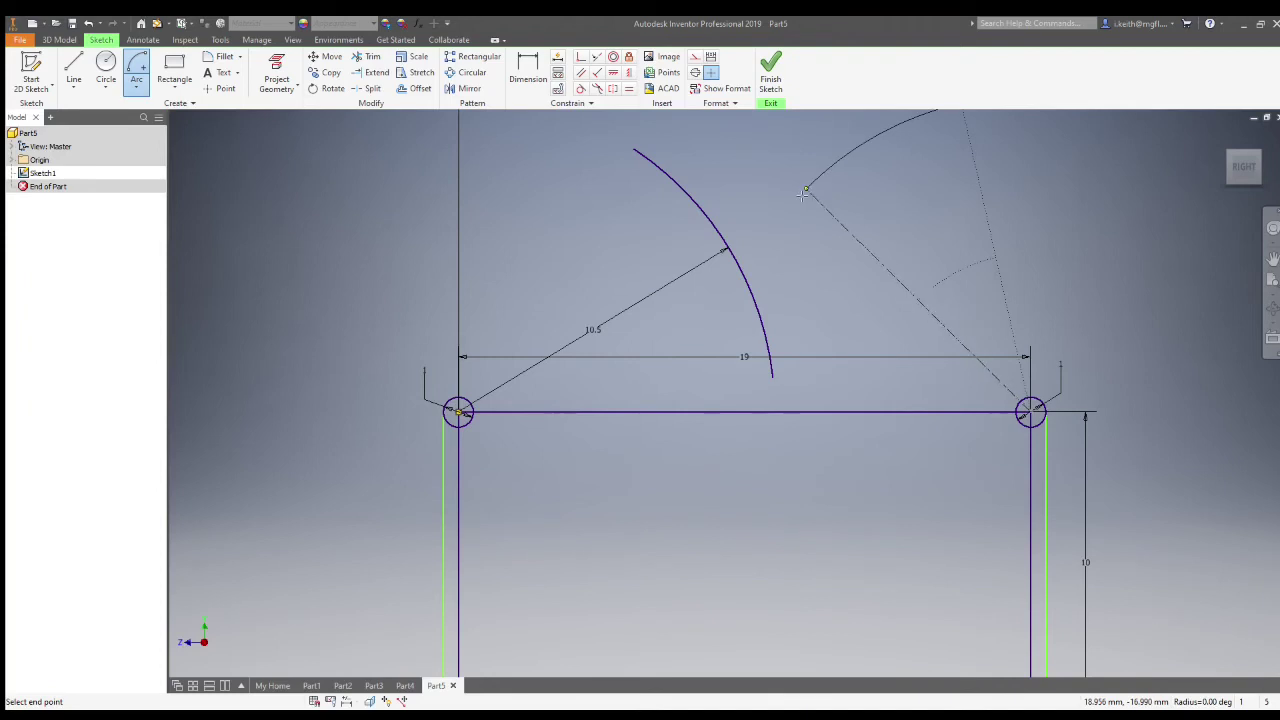
click(727, 323)
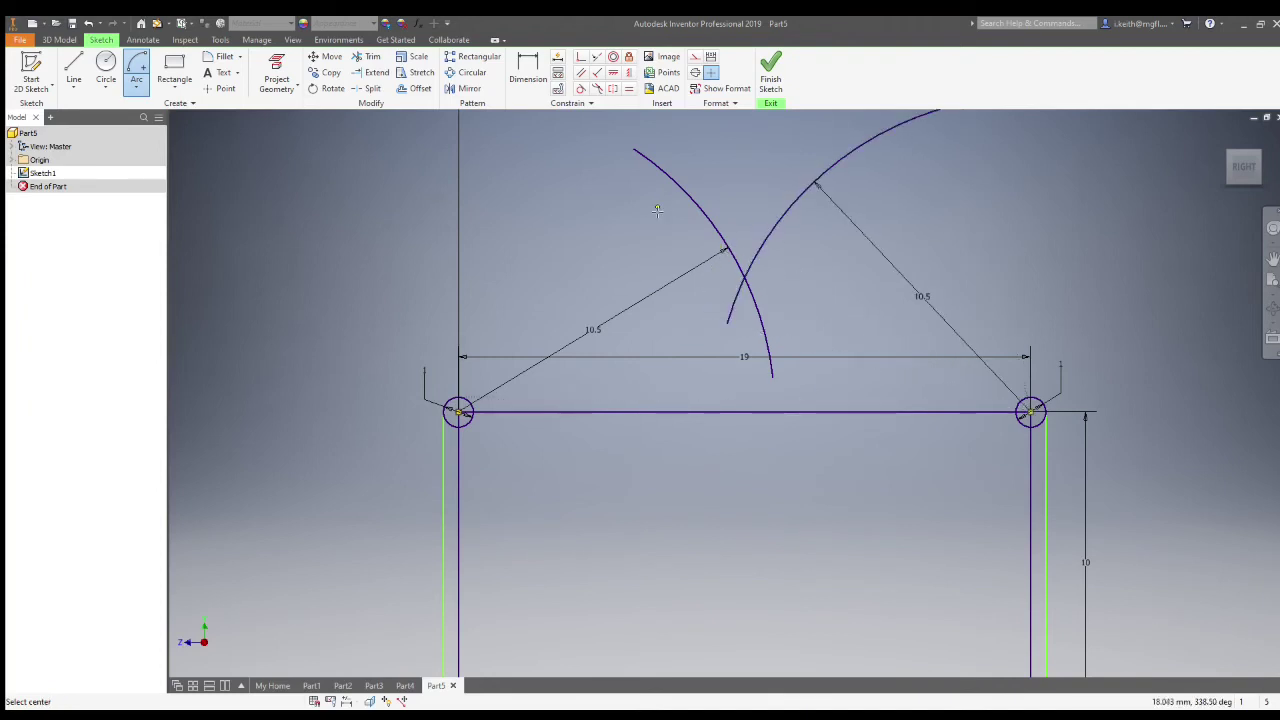
- Draw a 20 mm diameter circle centred on the intersection of the two arcs
click(105, 68)
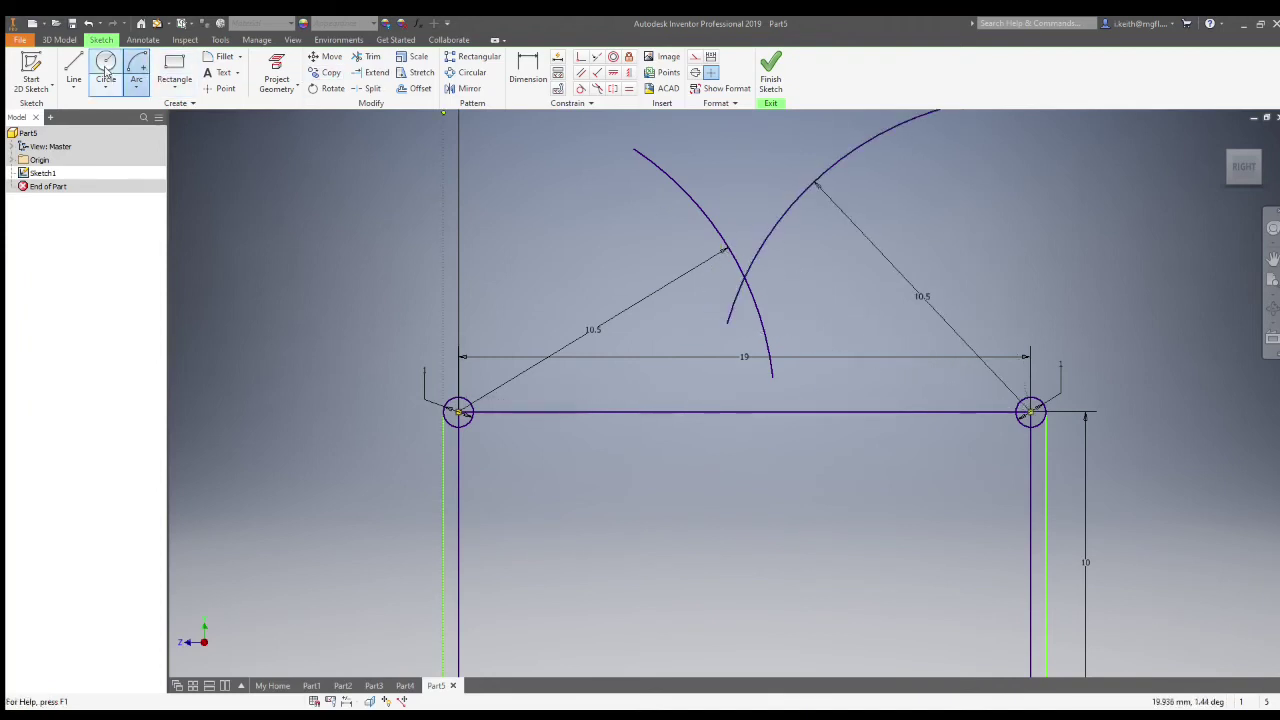
click(743, 280)
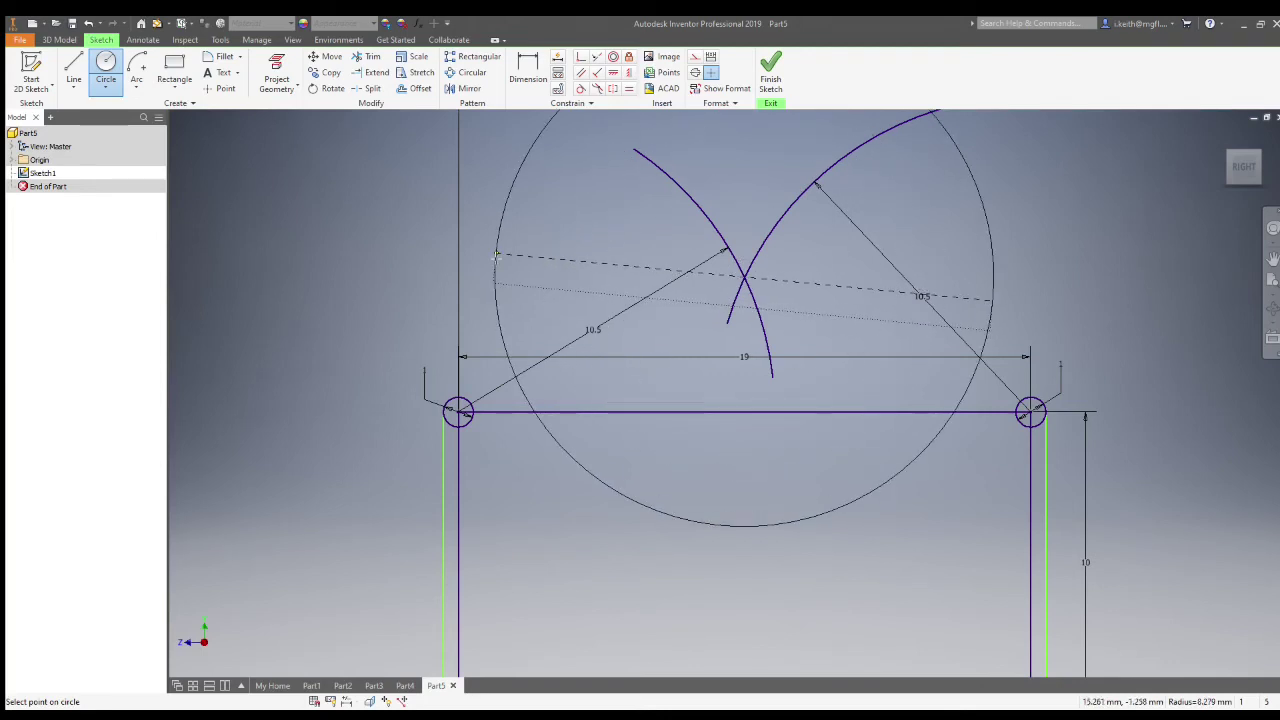
text(20)
key(Return)
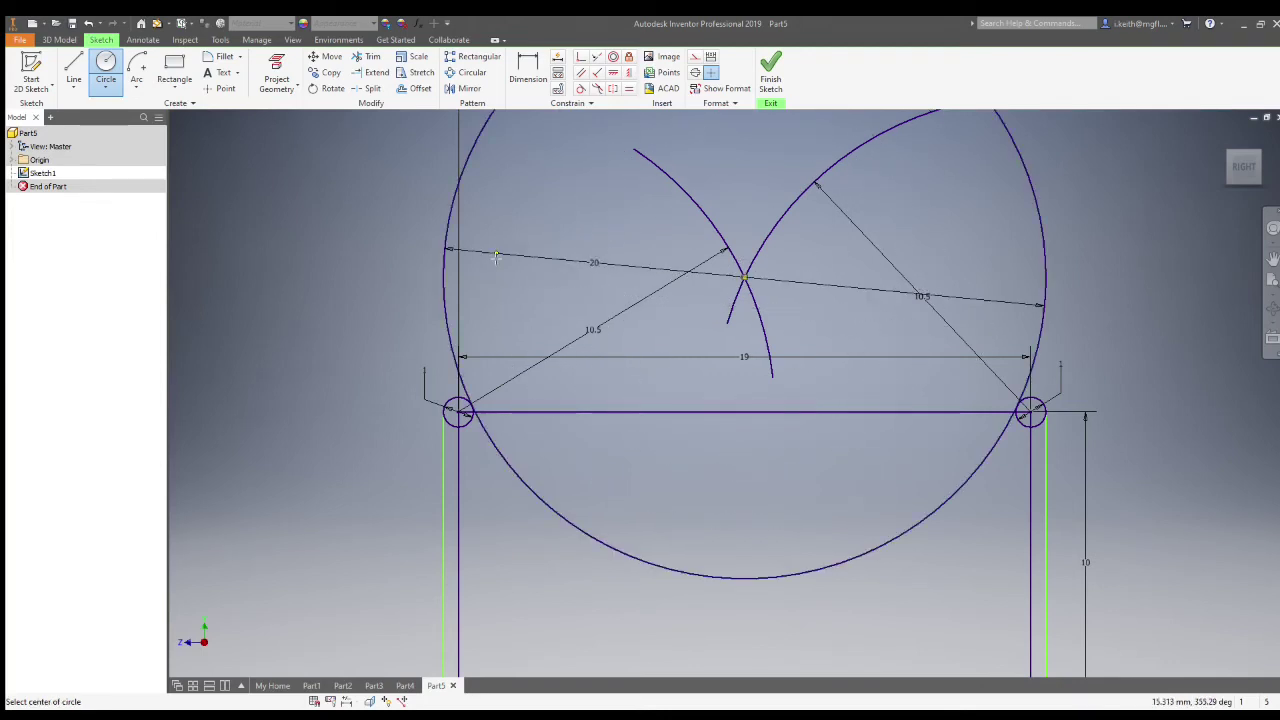
- Trim the 20 mm circle to its lower arc and the two upper corner circles to their rounded outer tops
click(370, 58)
click(443, 306)
scroll(505, 453, down, 10)
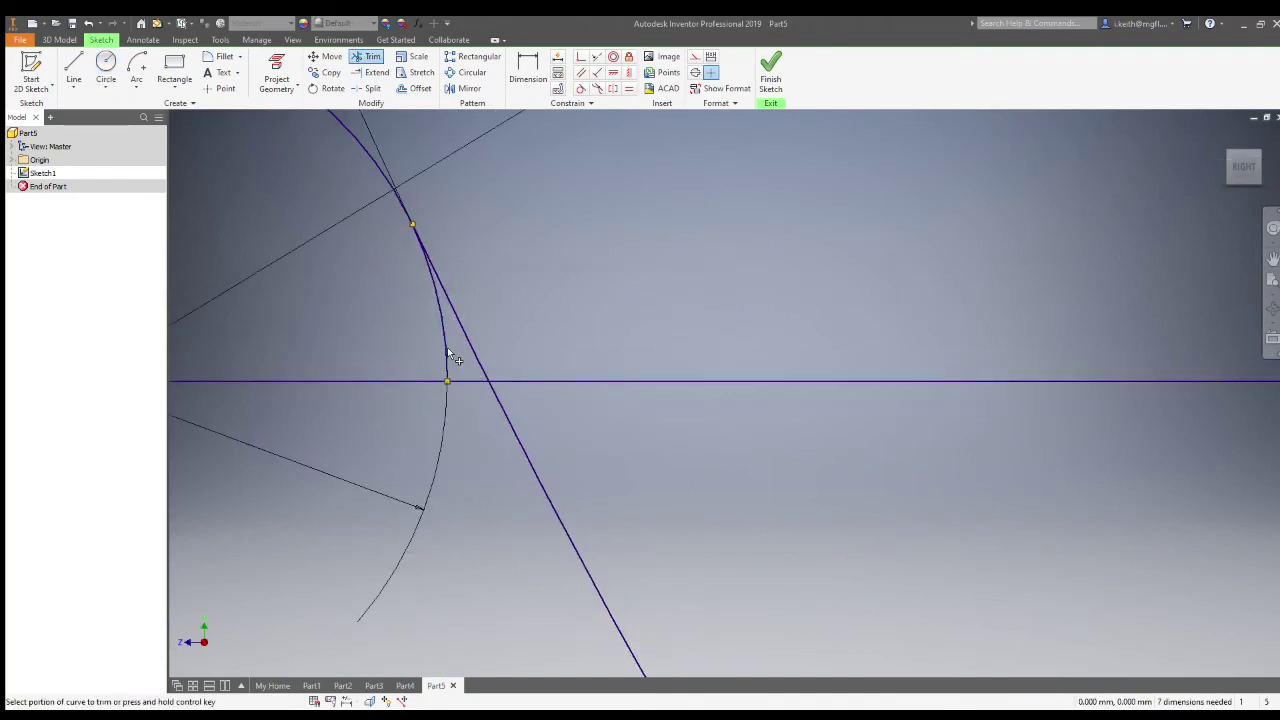
click(265, 480)
scroll(270, 470, up, 8)
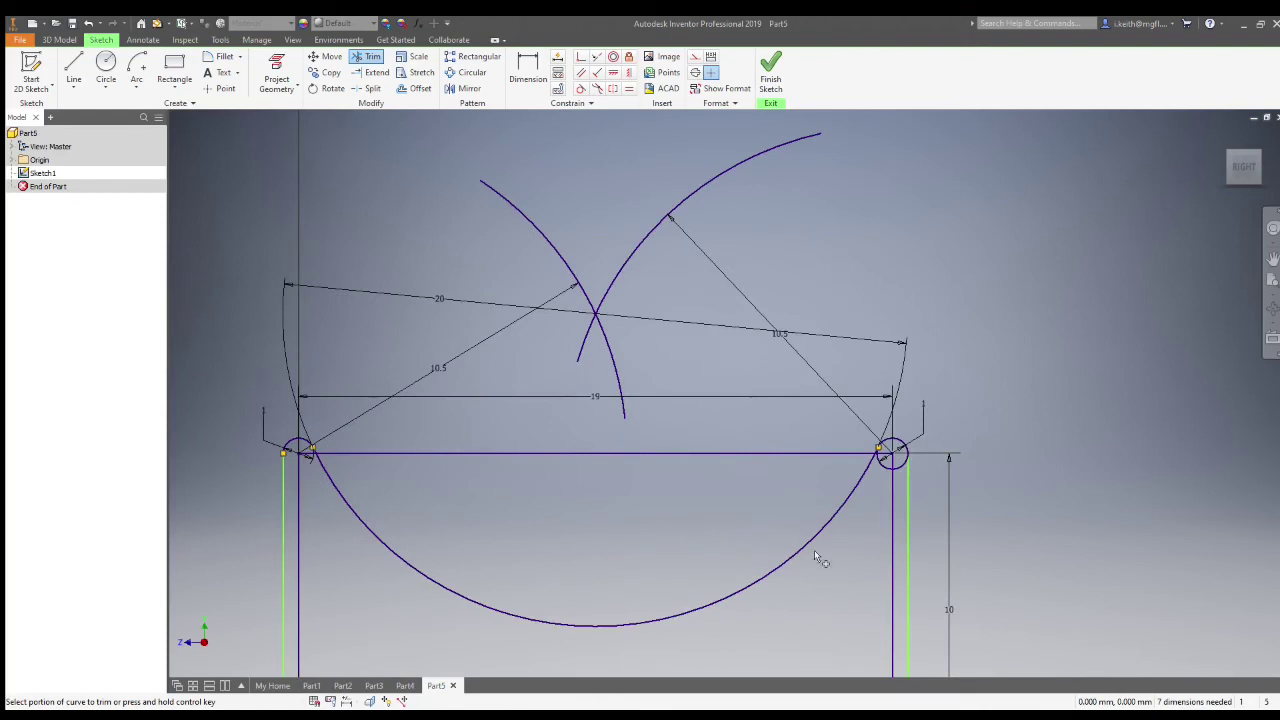
scroll(855, 443, down, 7)
click(797, 481)
click(957, 536)
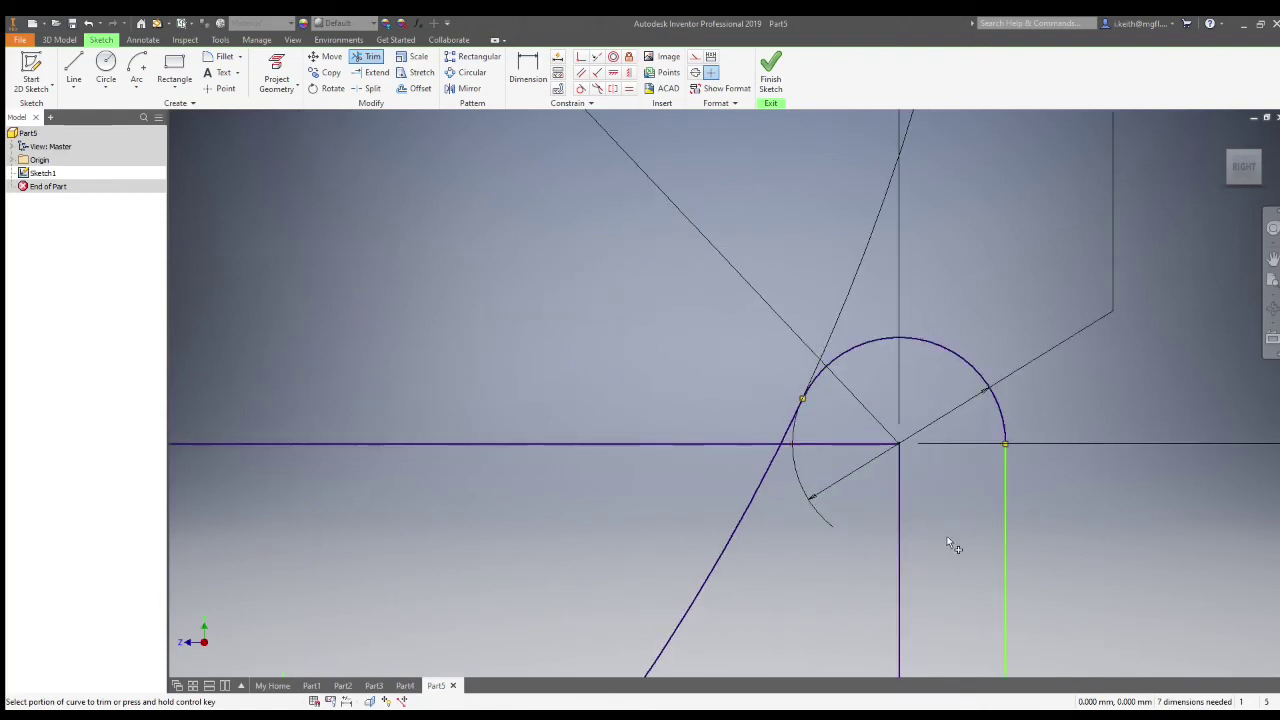
scroll(811, 623, up, 5)
- Trim the inner portions of the two lower corner circles, leaving only their outer rounded corners
scroll(511, 351, down, 4)
scroll(483, 366, down, 5)
click(411, 371)
click(484, 371)
click(485, 430)
scroll(621, 432, up, 6)
scroll(1019, 430, down, 5)
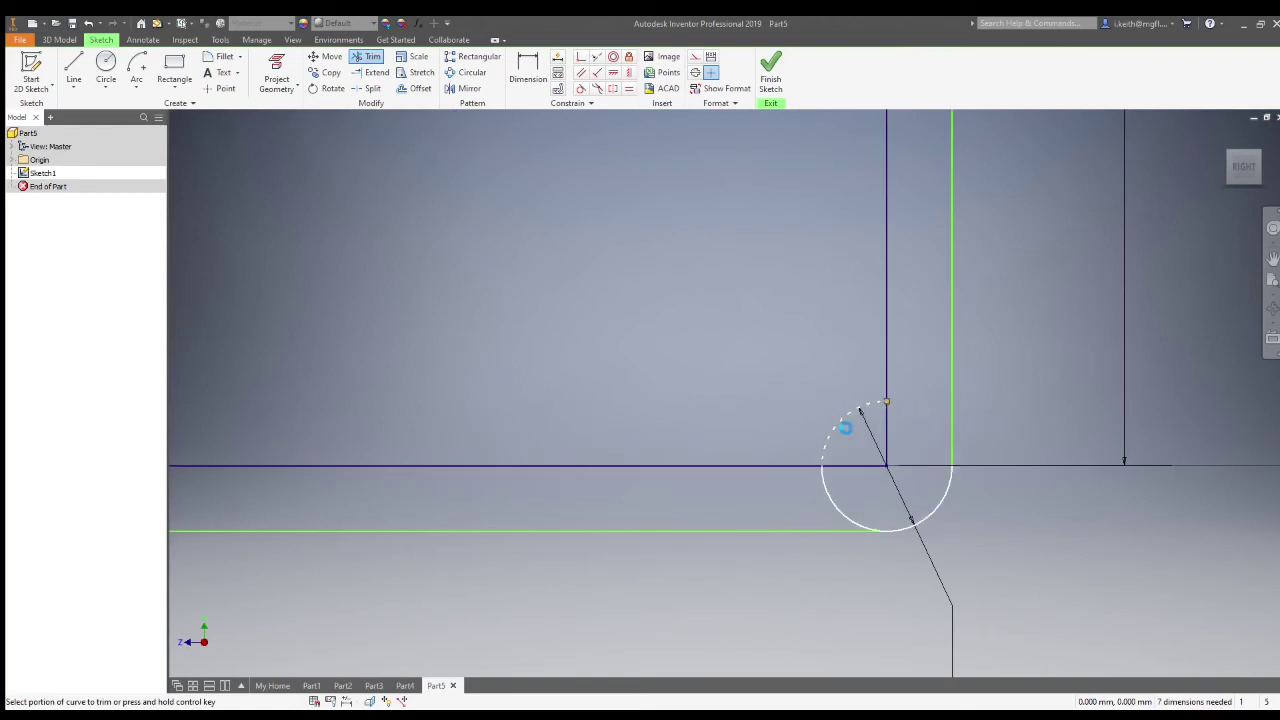
scroll(828, 508, up, 5)
scroll(758, 440, down, 3)
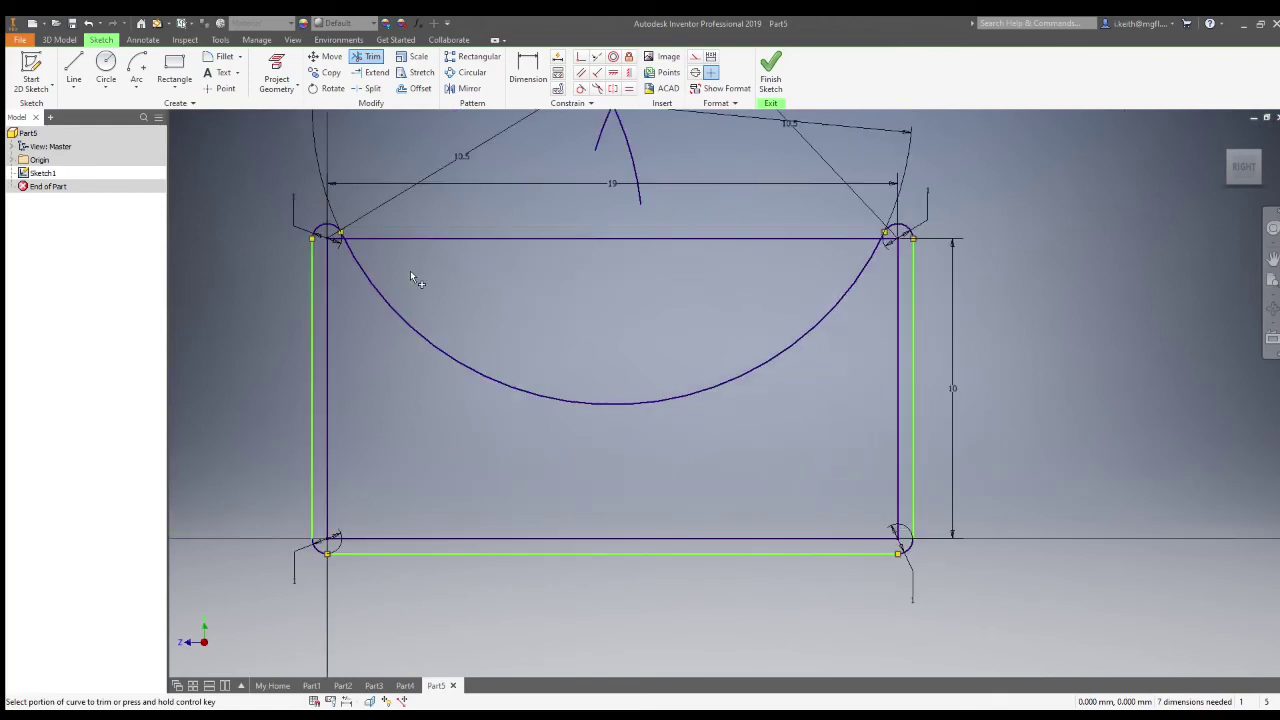
key(Escape)
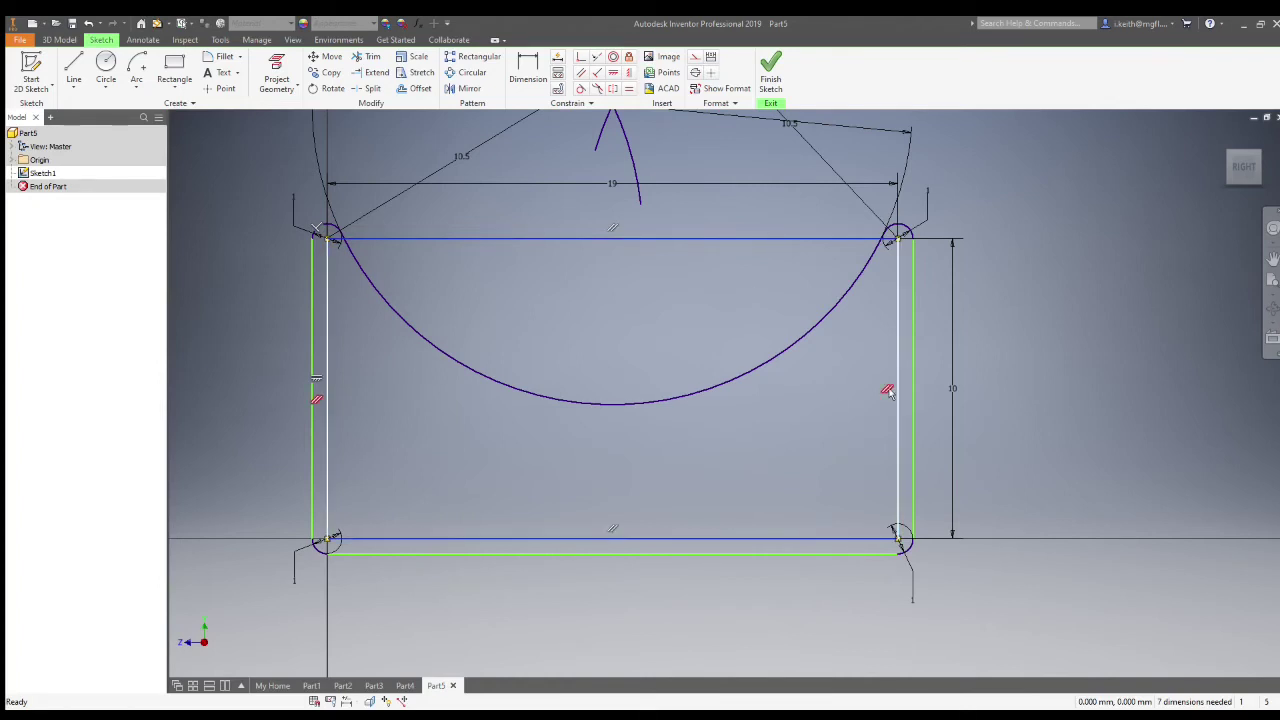
- Convert the 19 by 10 mm rectangle and the two crossing arcs to construction geometry and finish the sketch
scroll(672, 253, up, 3)
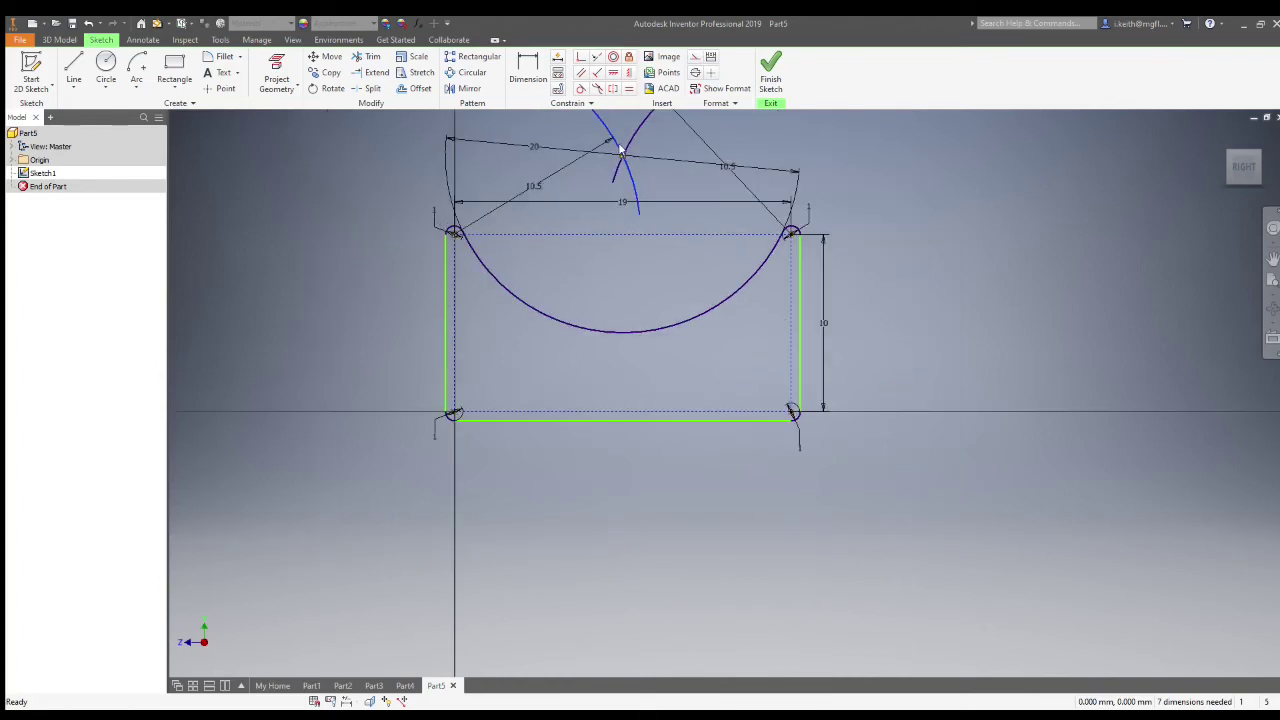
click(695, 57)
click(770, 70)
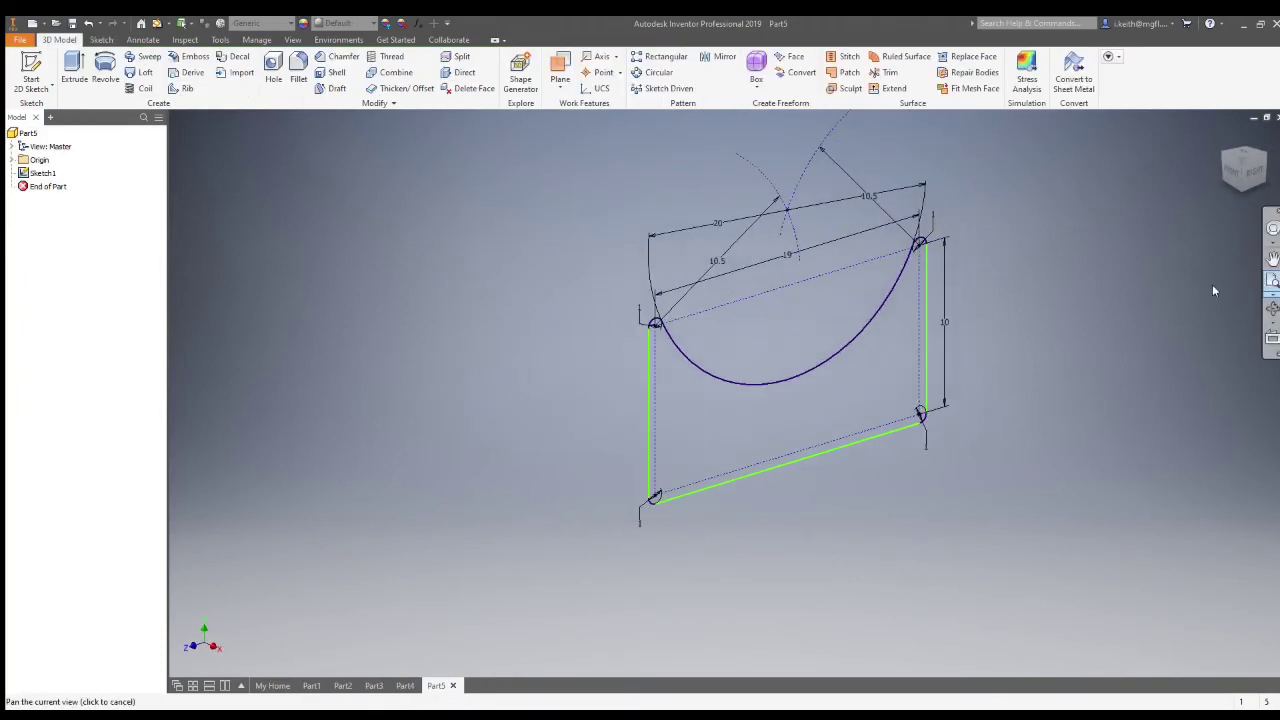
- Extrude the closed profile with the curved upper cutout by 15 mm
click(74, 70)
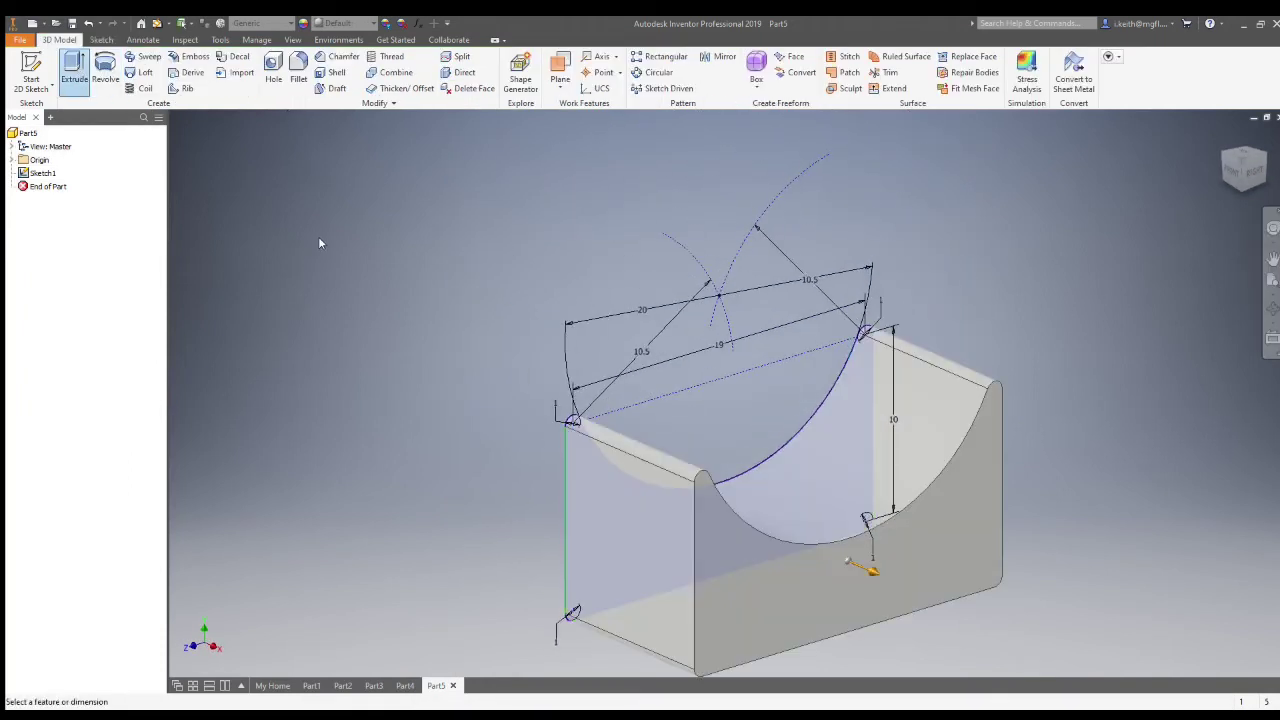
text(15)
key(Return)
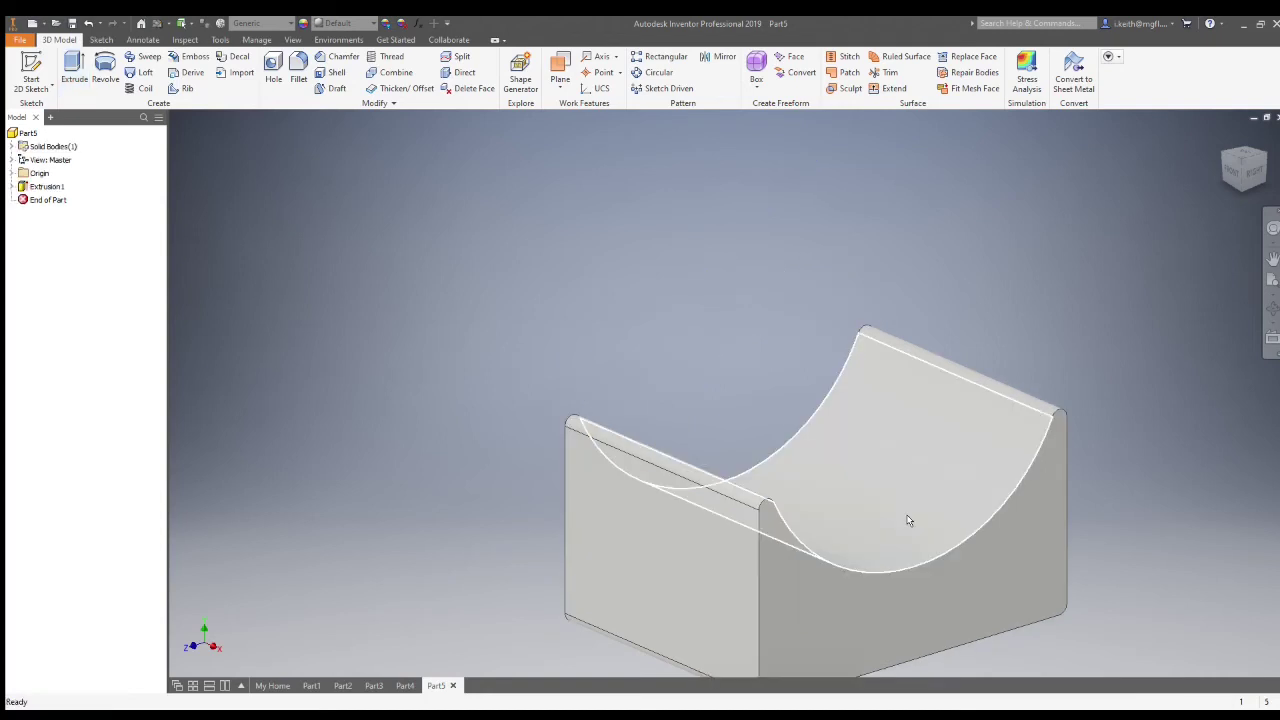
- Start a sketch on the block's bottom face, project its edges and draw a line between the midpoints of two opposite edges
middle_drag(1016, 640, 875, 522)
shift+middle_drag(835, 640, 800, 470)
click(31, 72)
click(591, 310)
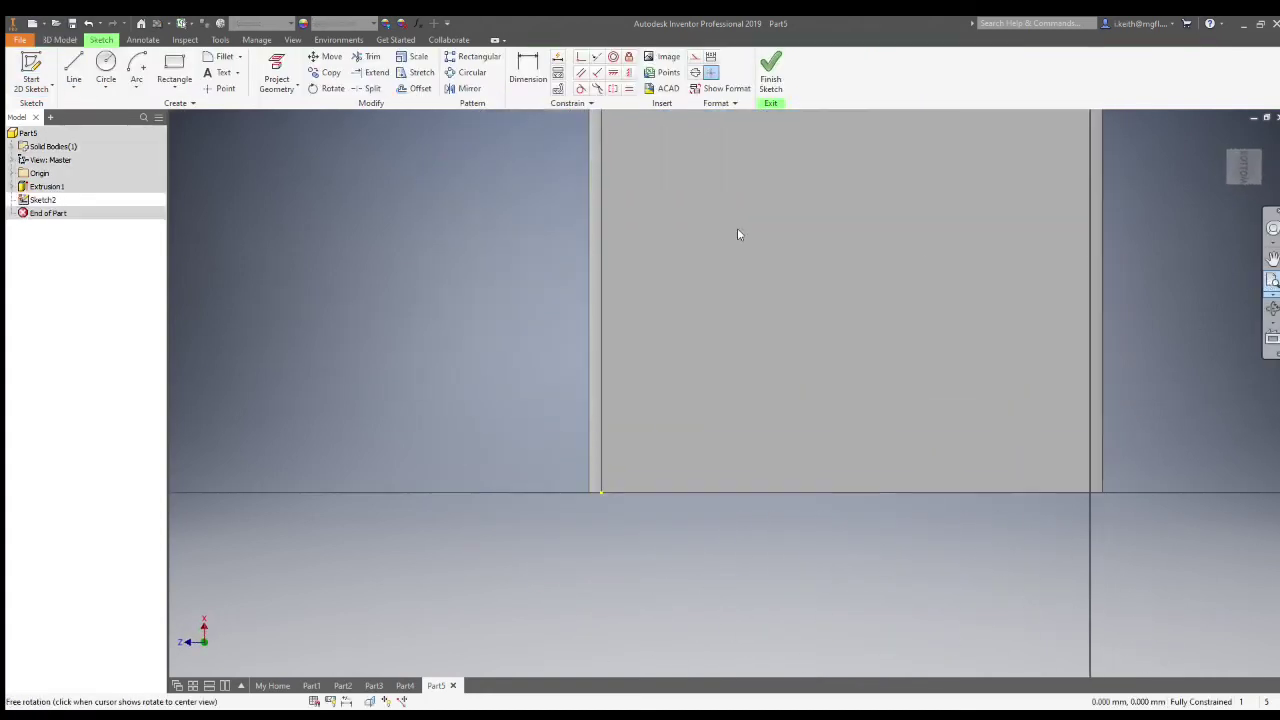
click(668, 330)
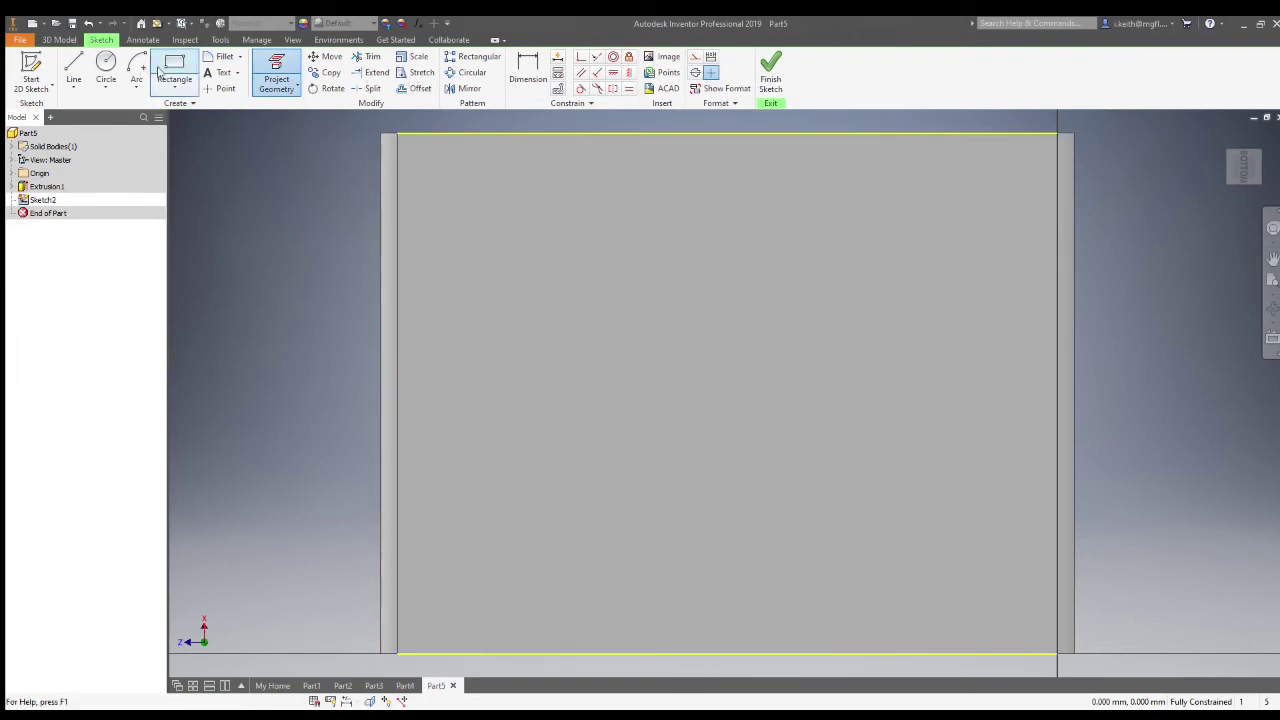
click(73, 70)
click(726, 134)
click(726, 655)
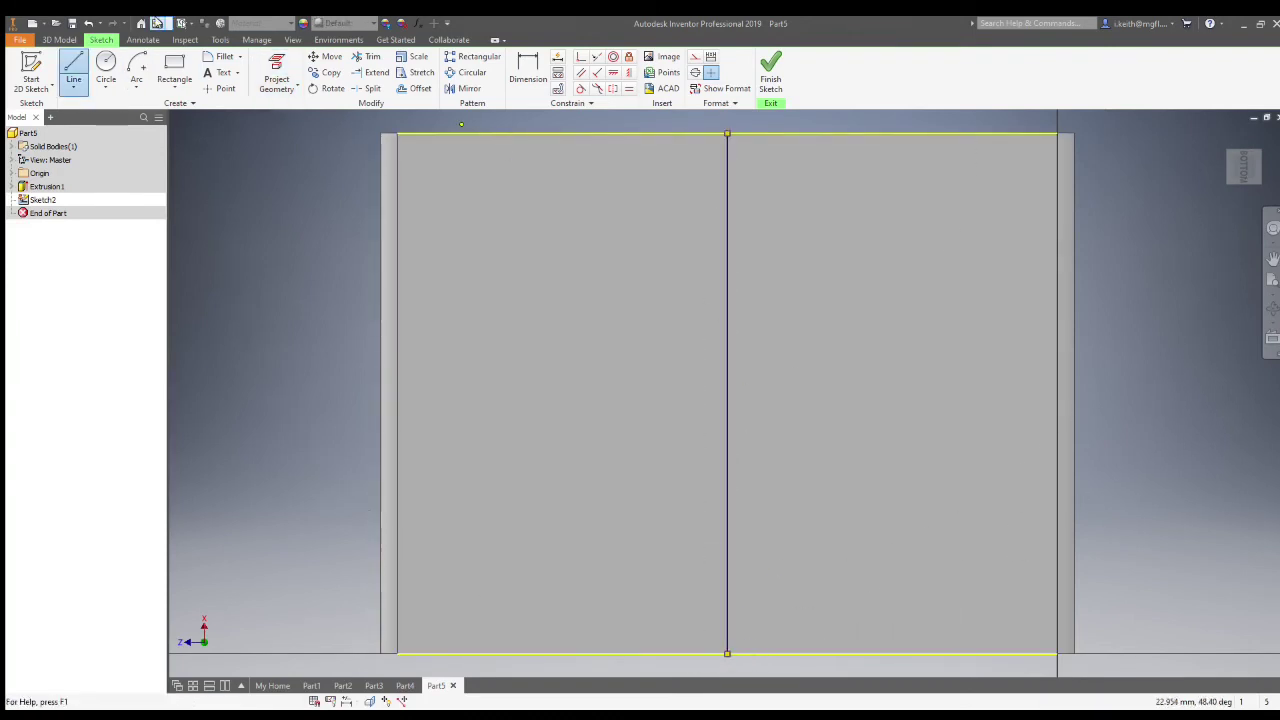
- Draw a 10 mm diameter circle centred on the midpoint of the line across the bottom face
key(c)
click(726, 390)
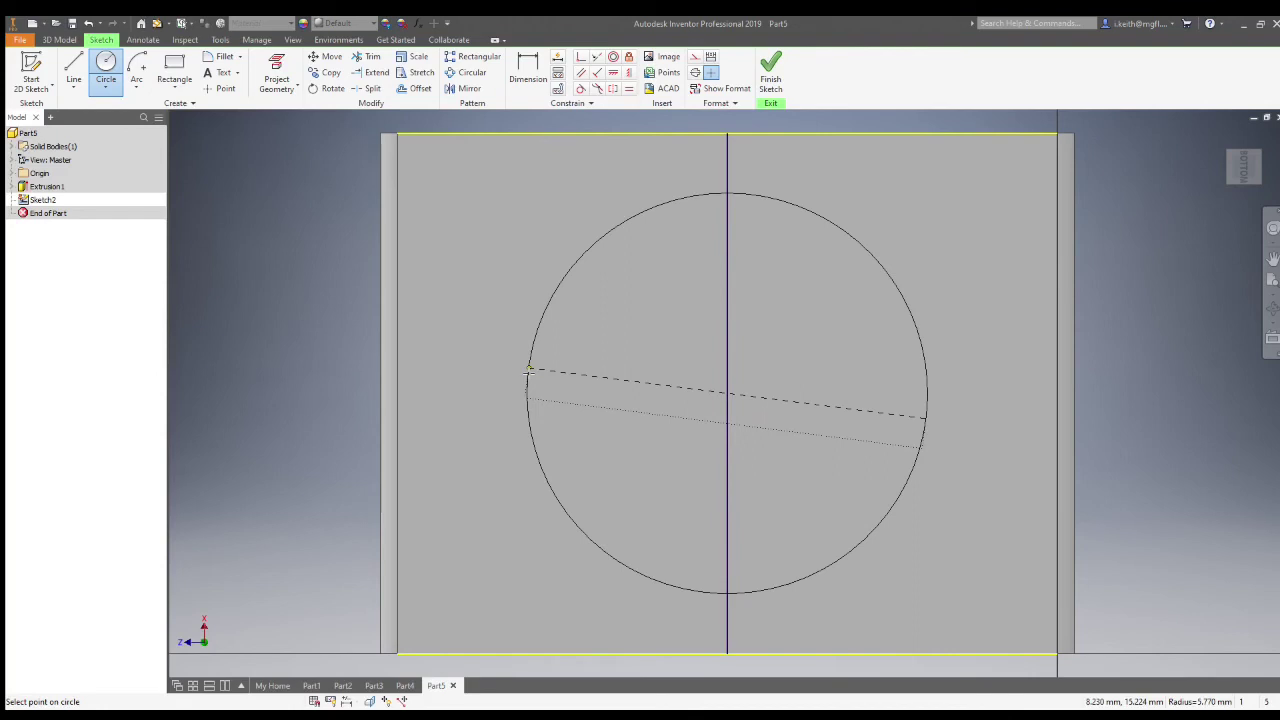
click(529, 370)
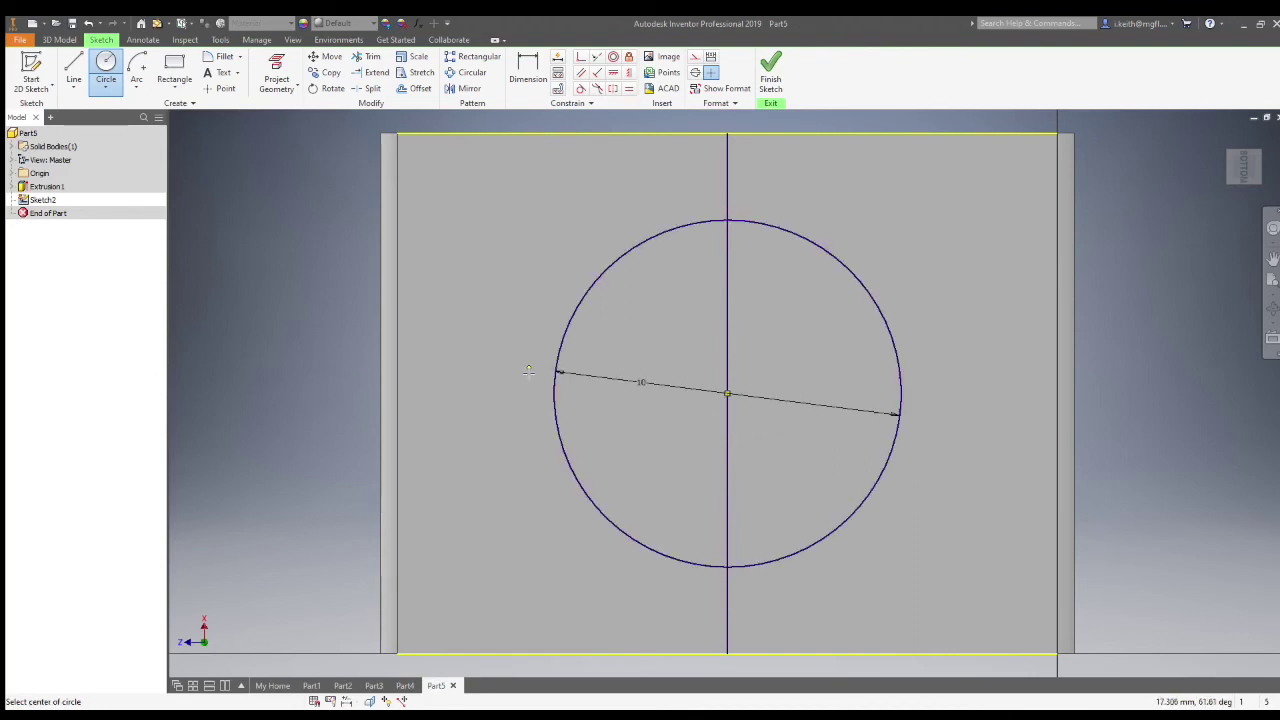
- Finish the sketch and extrude the 10 mm circle as a cut into the block, forming a round recess
click(770, 70)
click(78, 72)
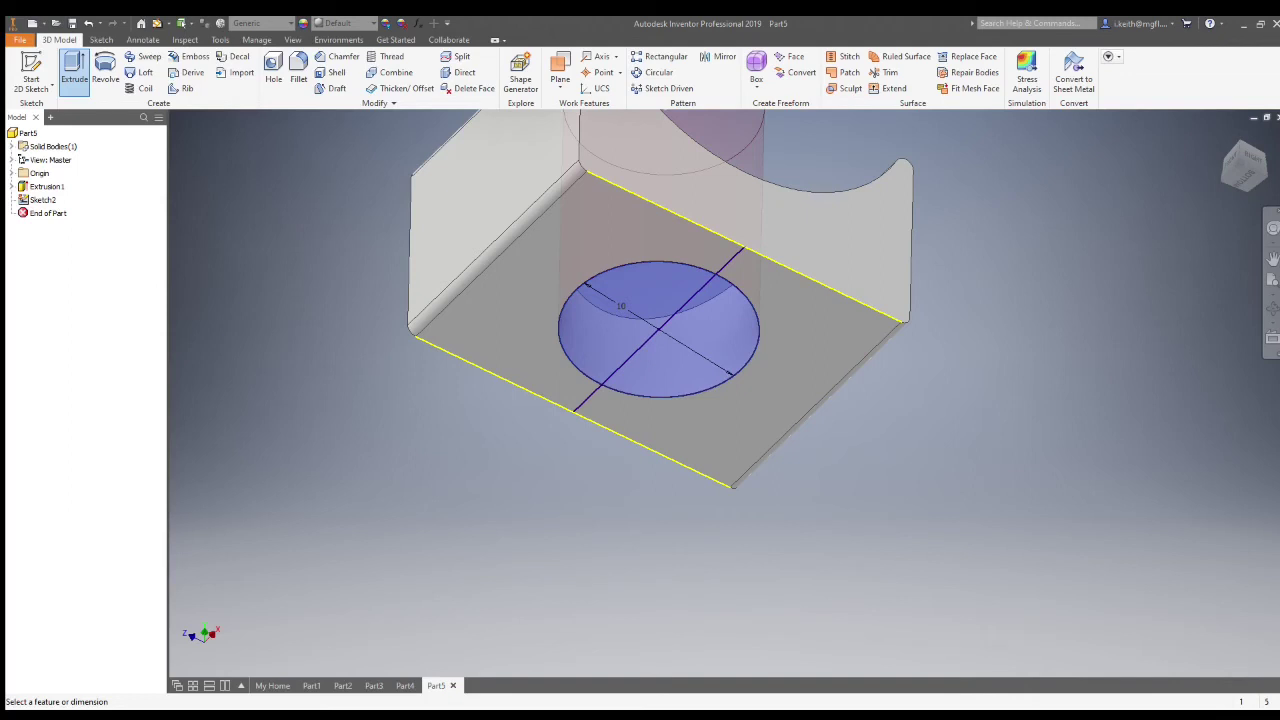
key(Return)
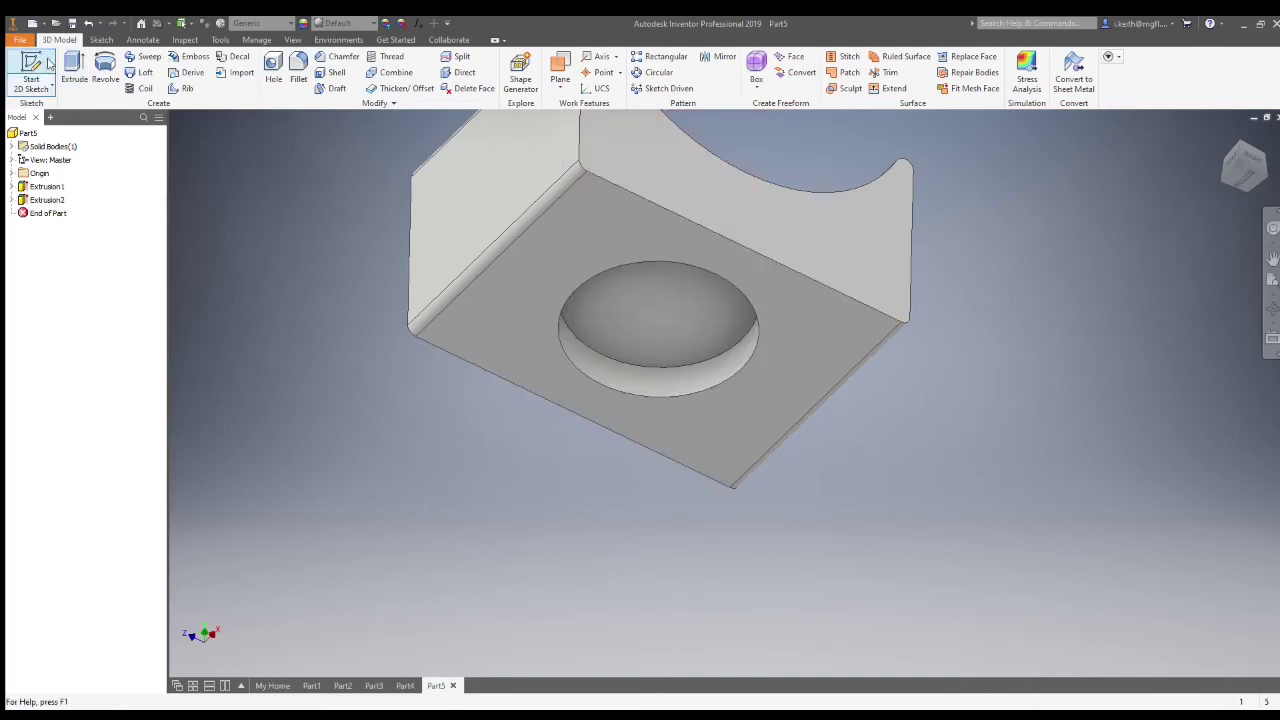
- Sketch a 5 mm diameter circle at the centre of the round recess's floor and finish the sketch
click(48, 62)
click(660, 303)
click(106, 65)
click(727, 393)
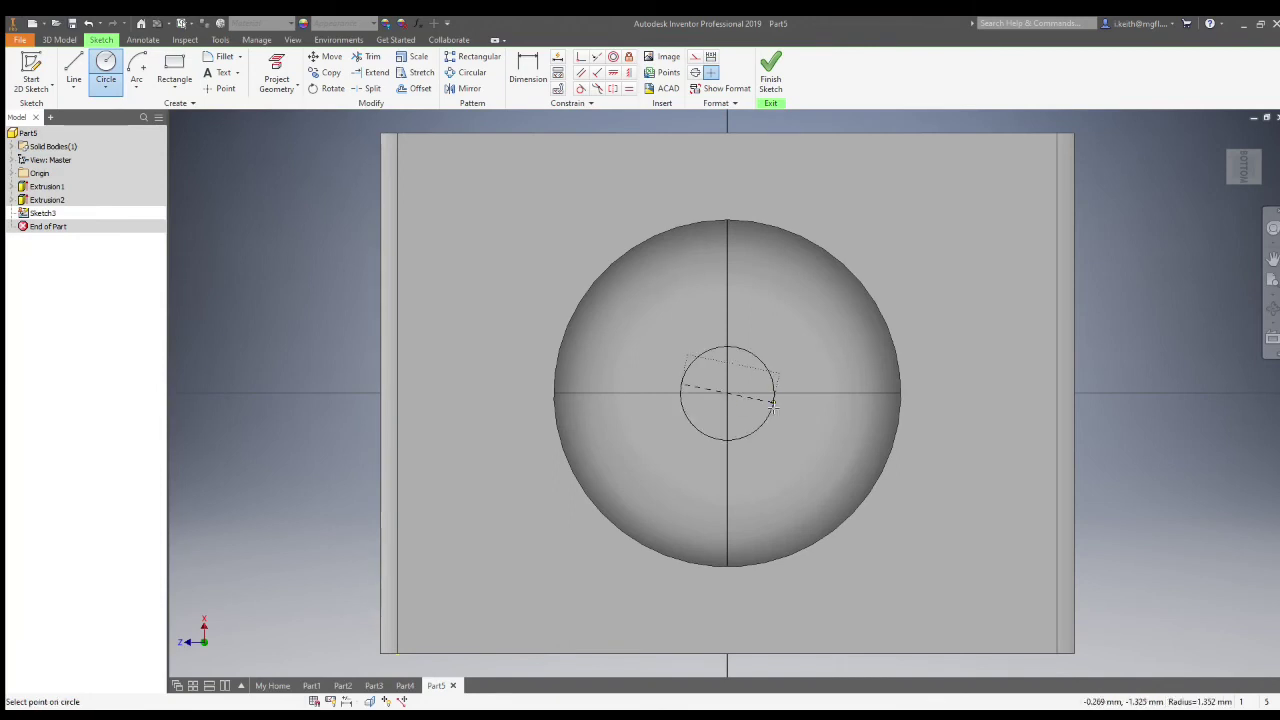
click(773, 403)
click(770, 72)
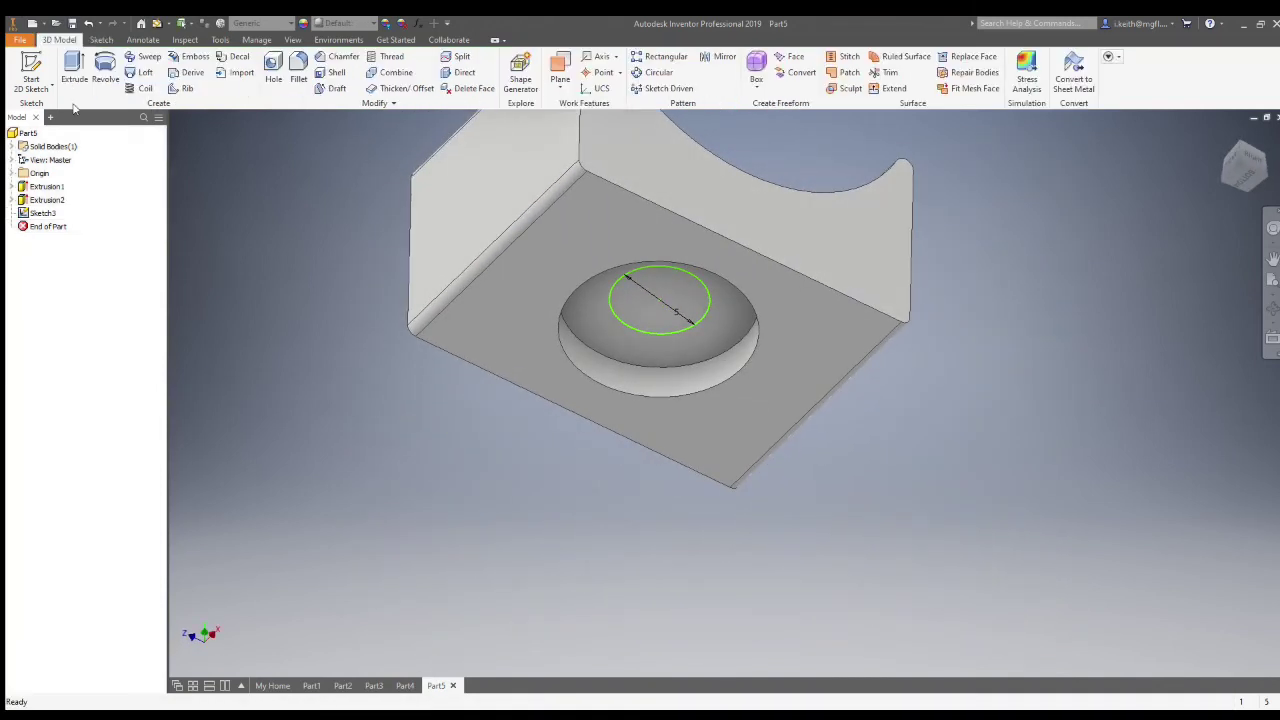
- Extrude the 5 mm circle as a 5 mm cut through the recess floor to the block's curved saddle surface
key(e)
text(5)
key(Return)
click(1272, 281)
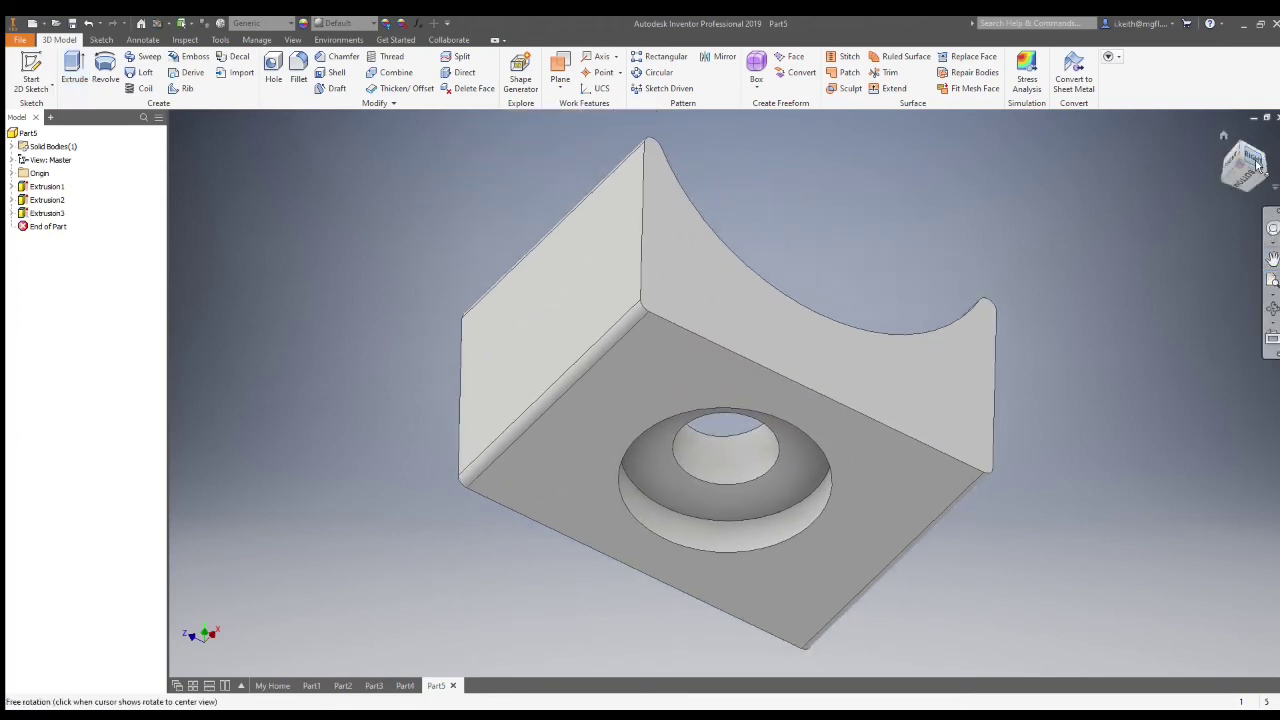
click(1227, 128)
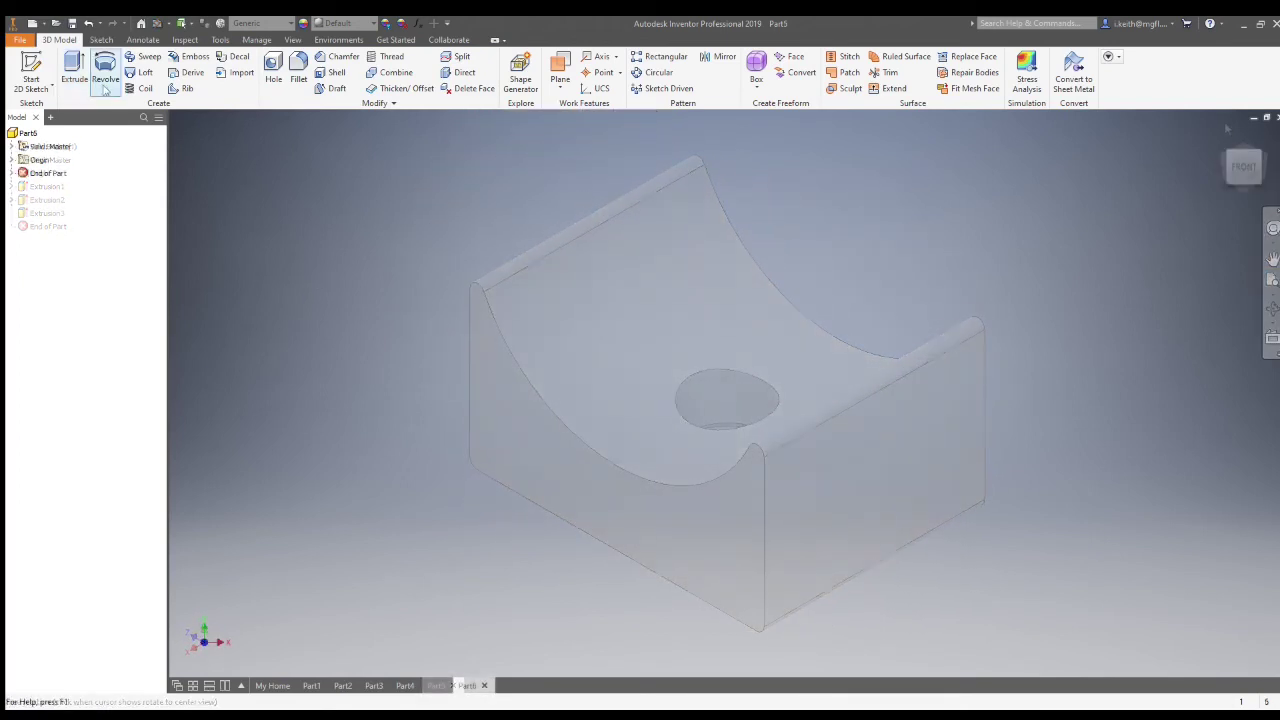
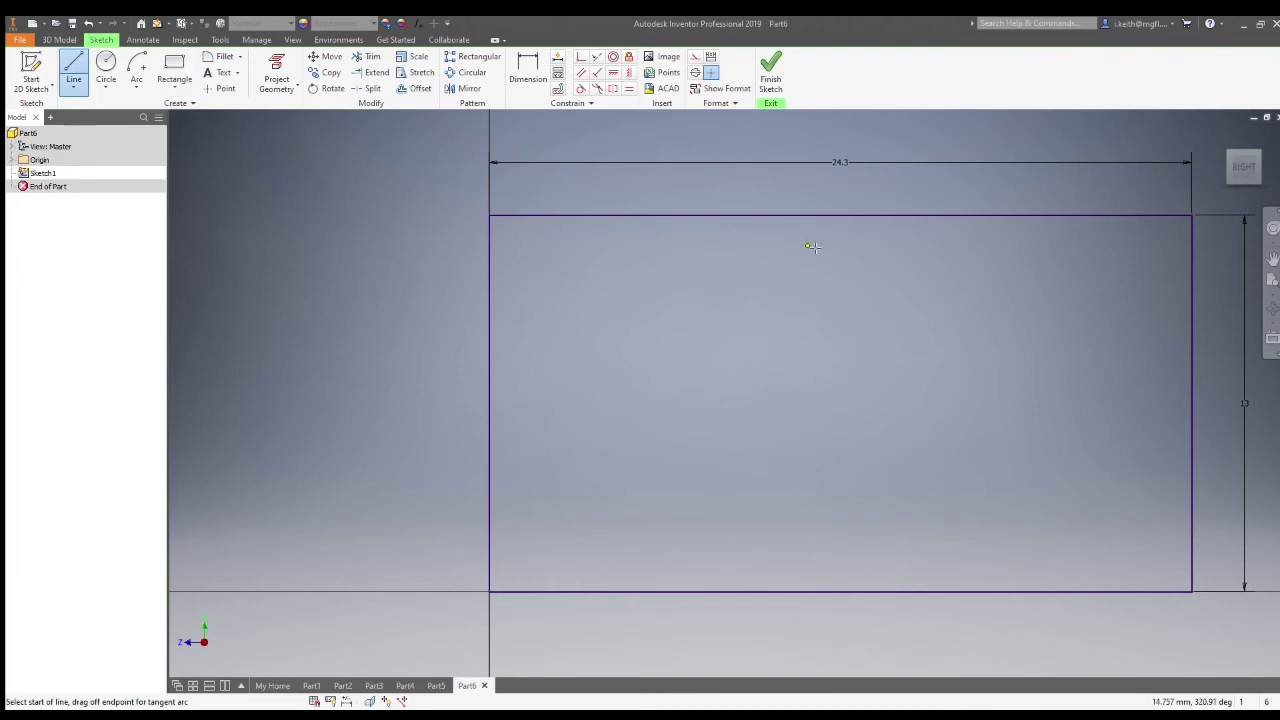
- Draw two 10.1 mm lines outward from the midpoint of the rectangle's top edge and turn the full top edge into construction geometry
click(840, 217)
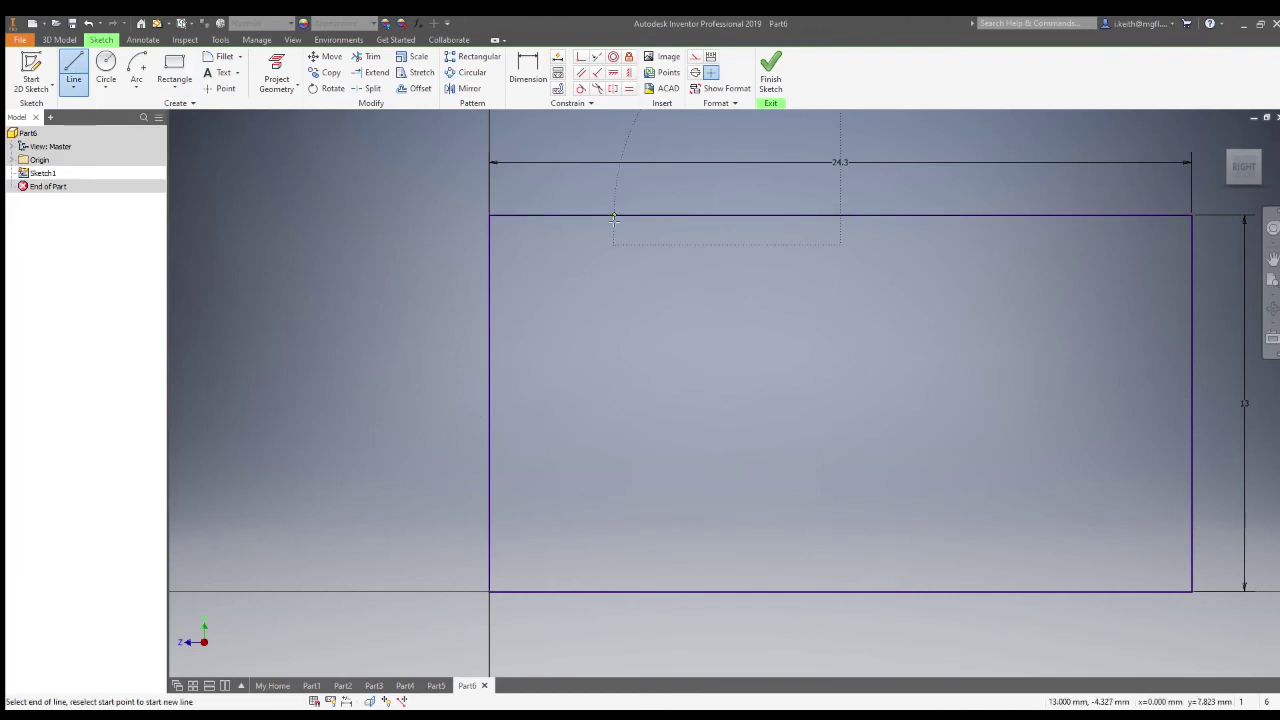
click(548, 216)
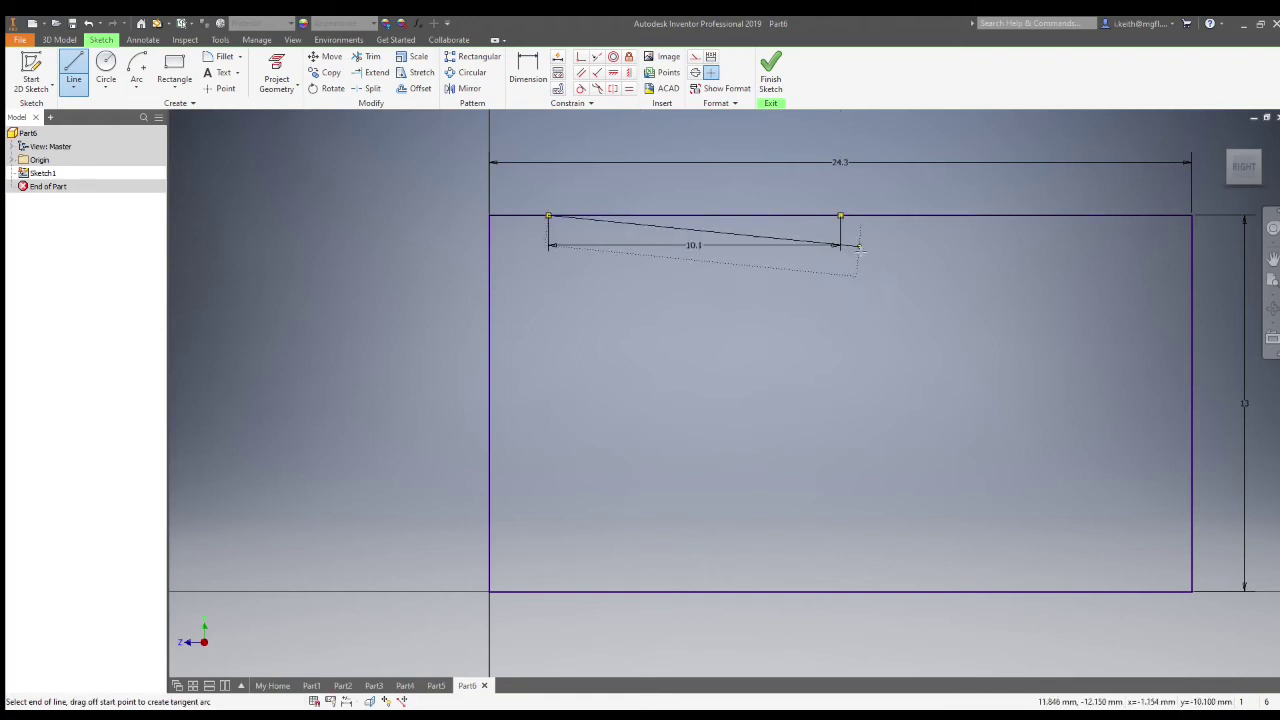
key(Escape)
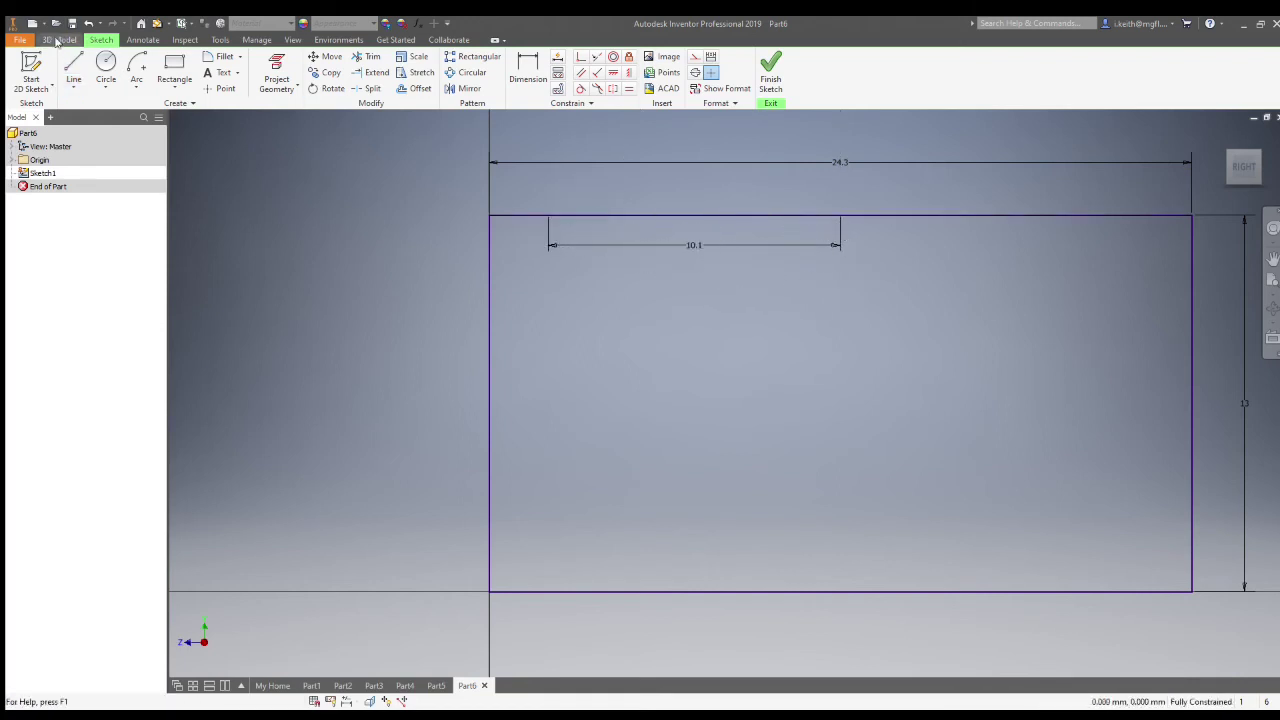
click(74, 66)
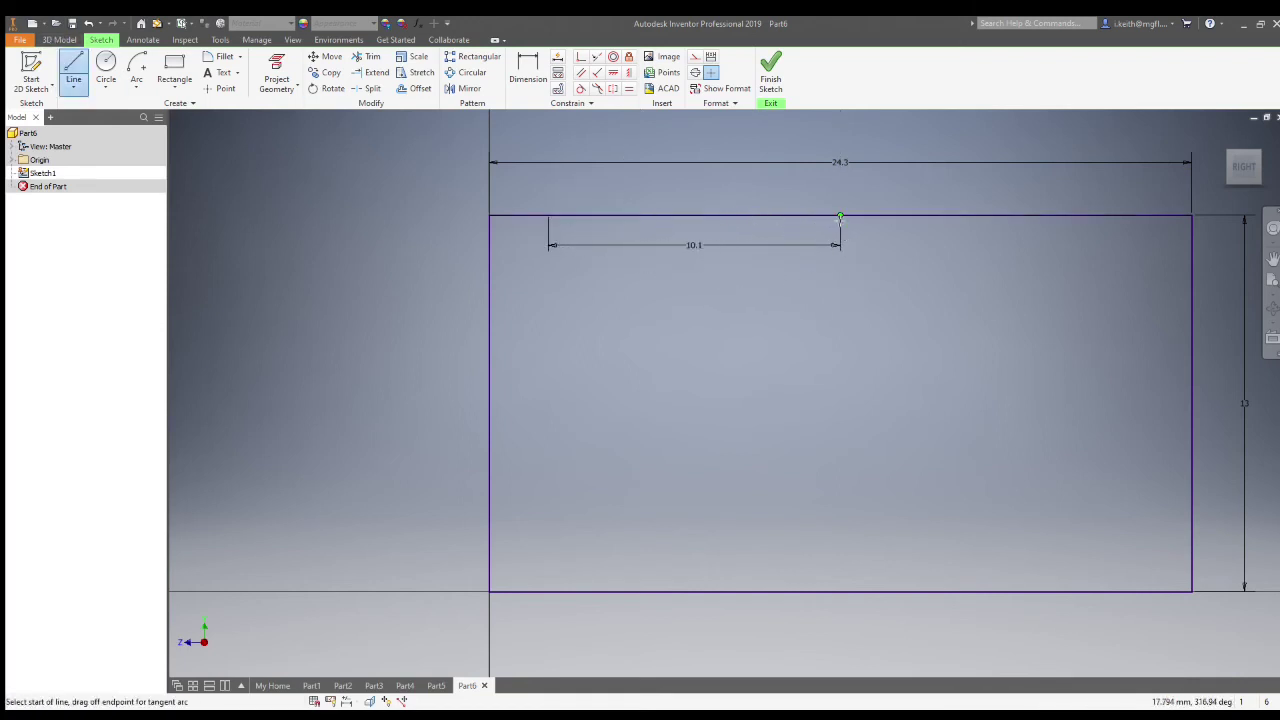
click(840, 217)
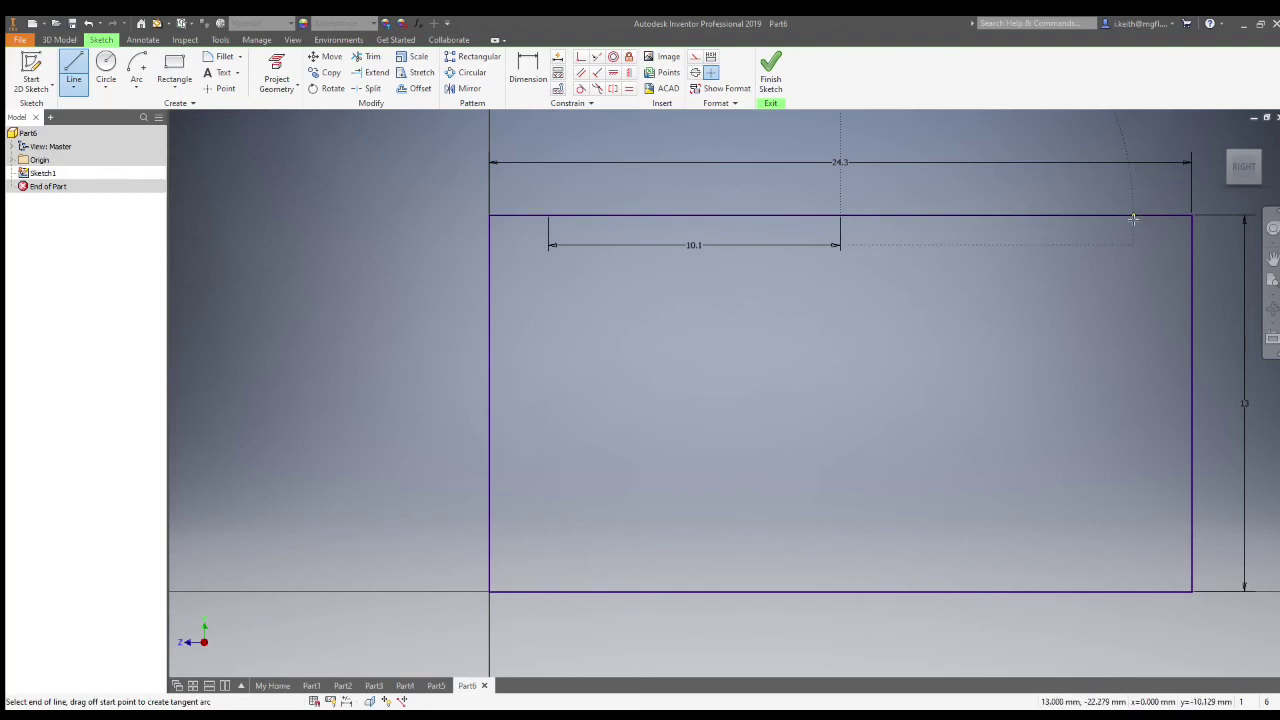
click(1133, 218)
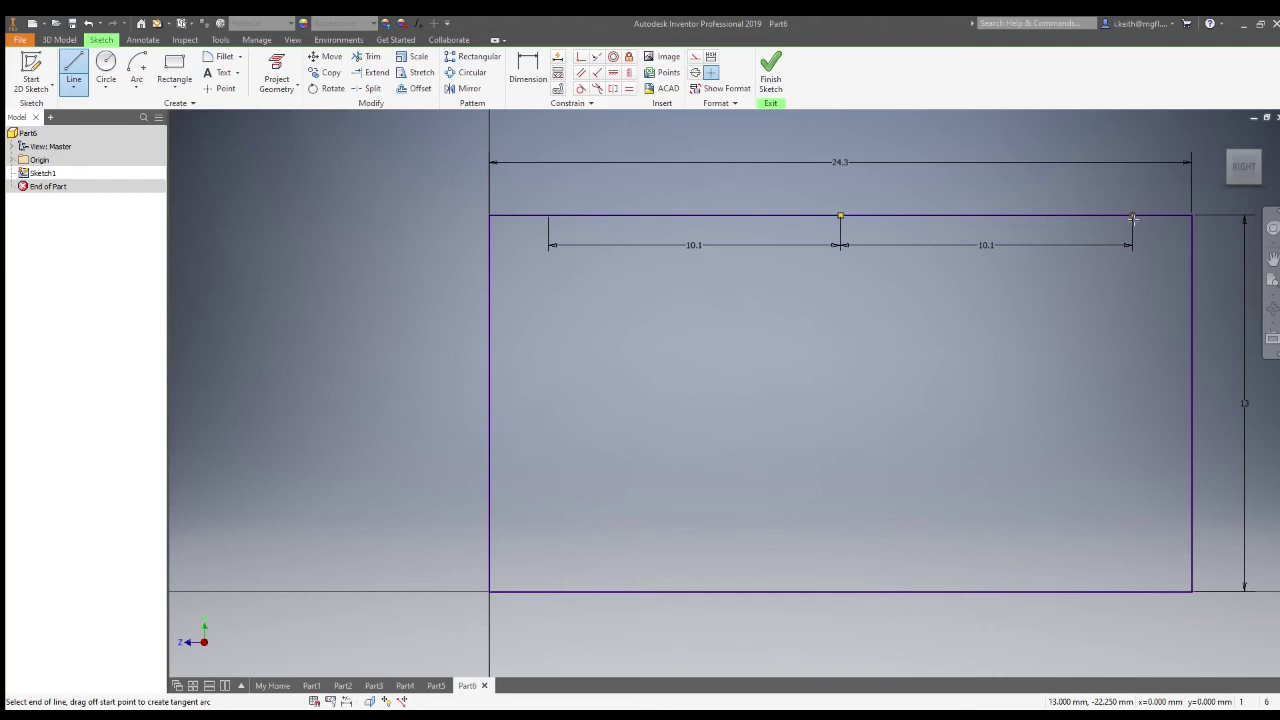
key(Escape)
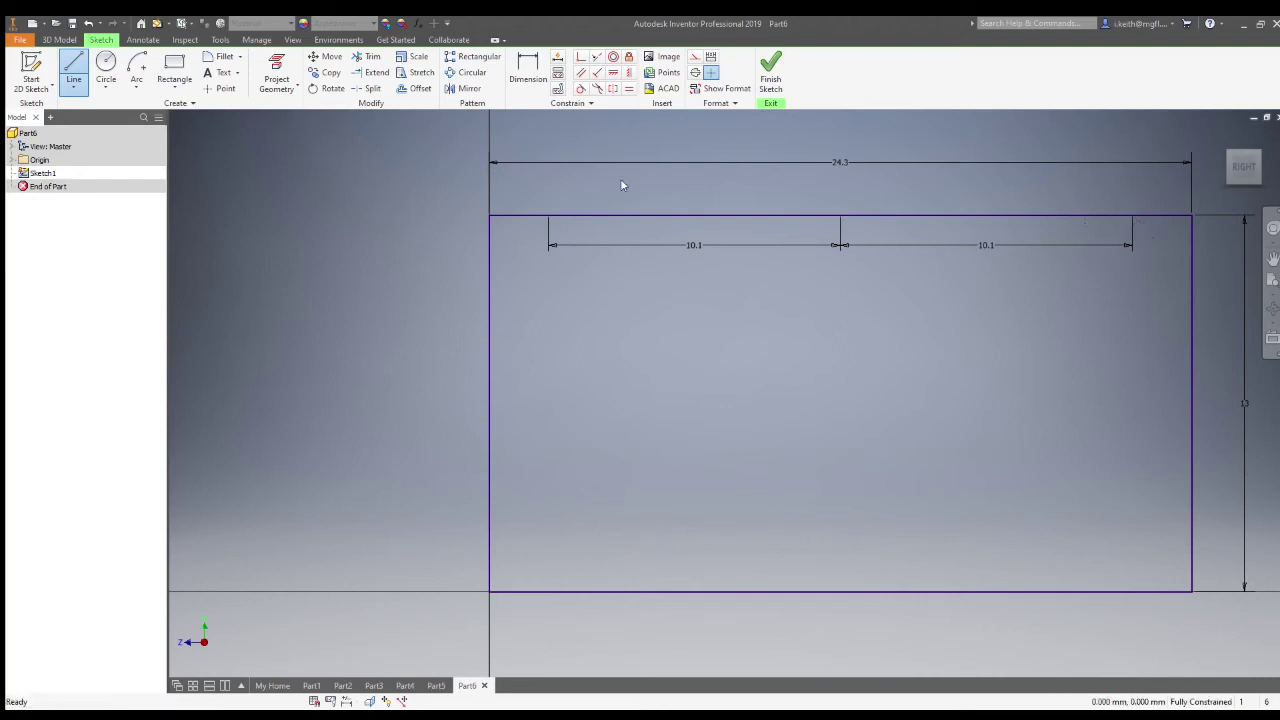
key(Escape)
click(509, 216)
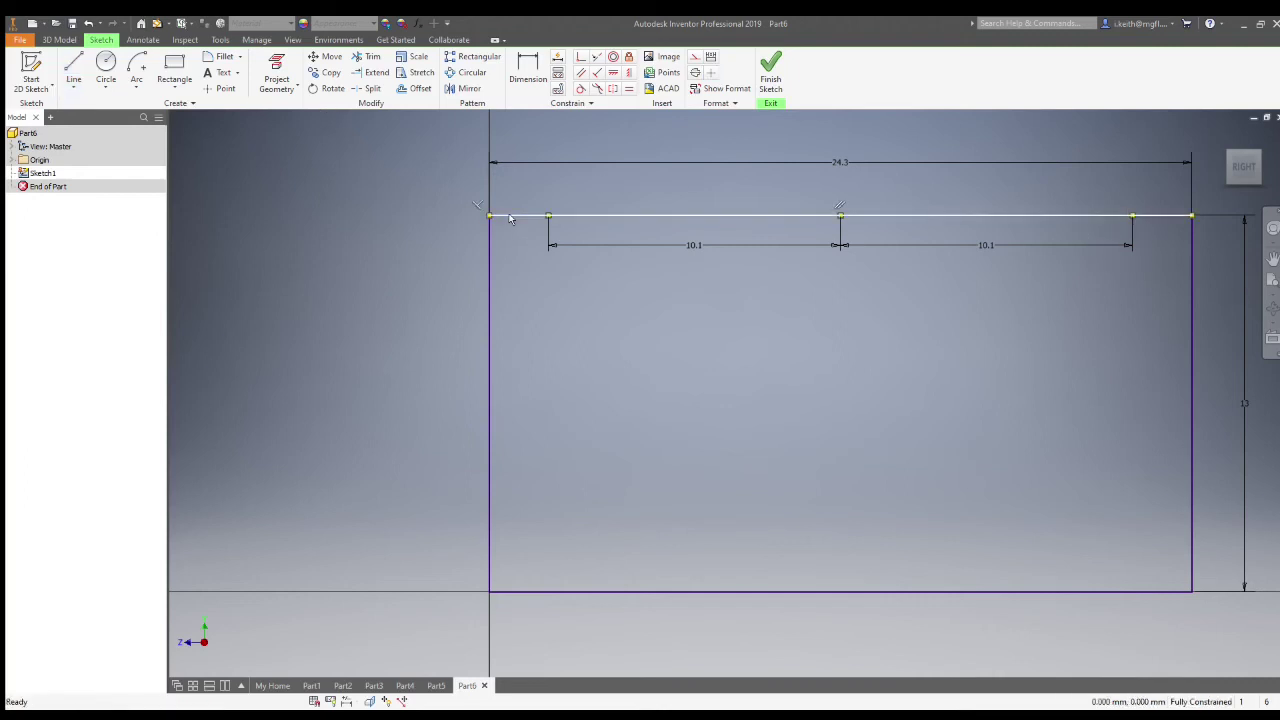
click(559, 215)
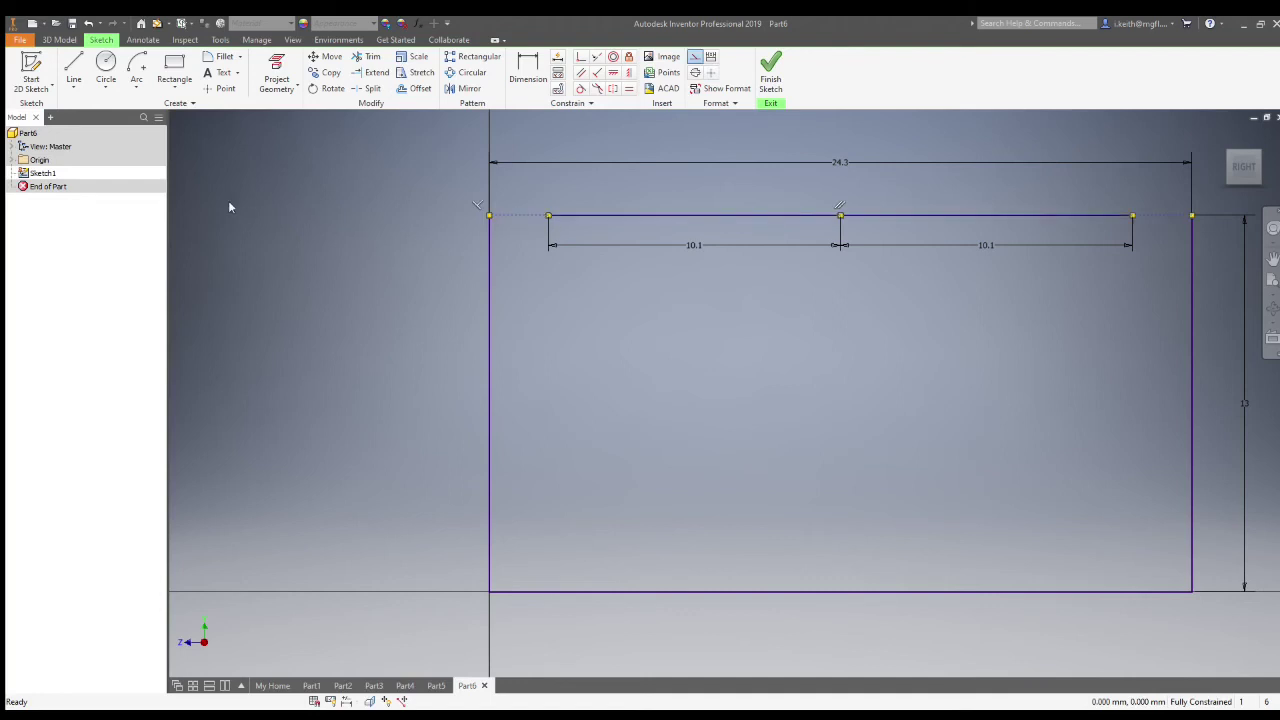
- Draw four 1 mm diameter circles, centred on the outer ends of the 10.1 mm lines and the rectangle's two bottom corners
click(105, 70)
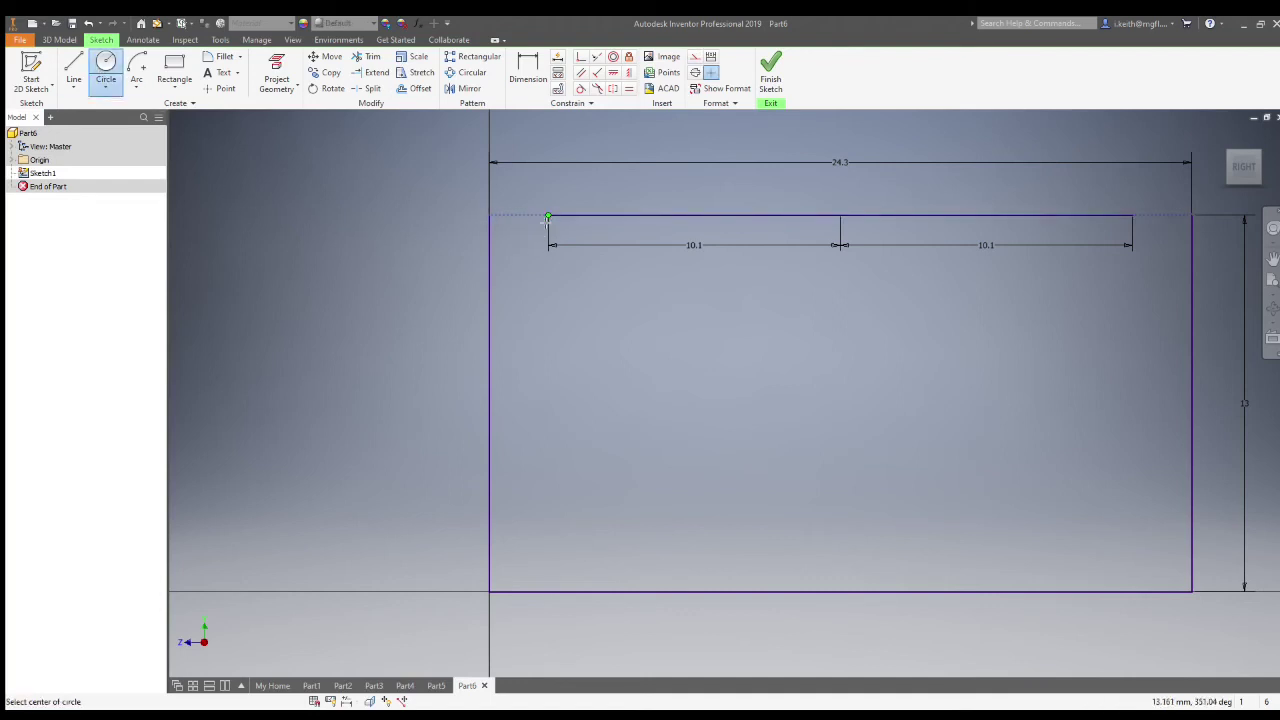
click(548, 216)
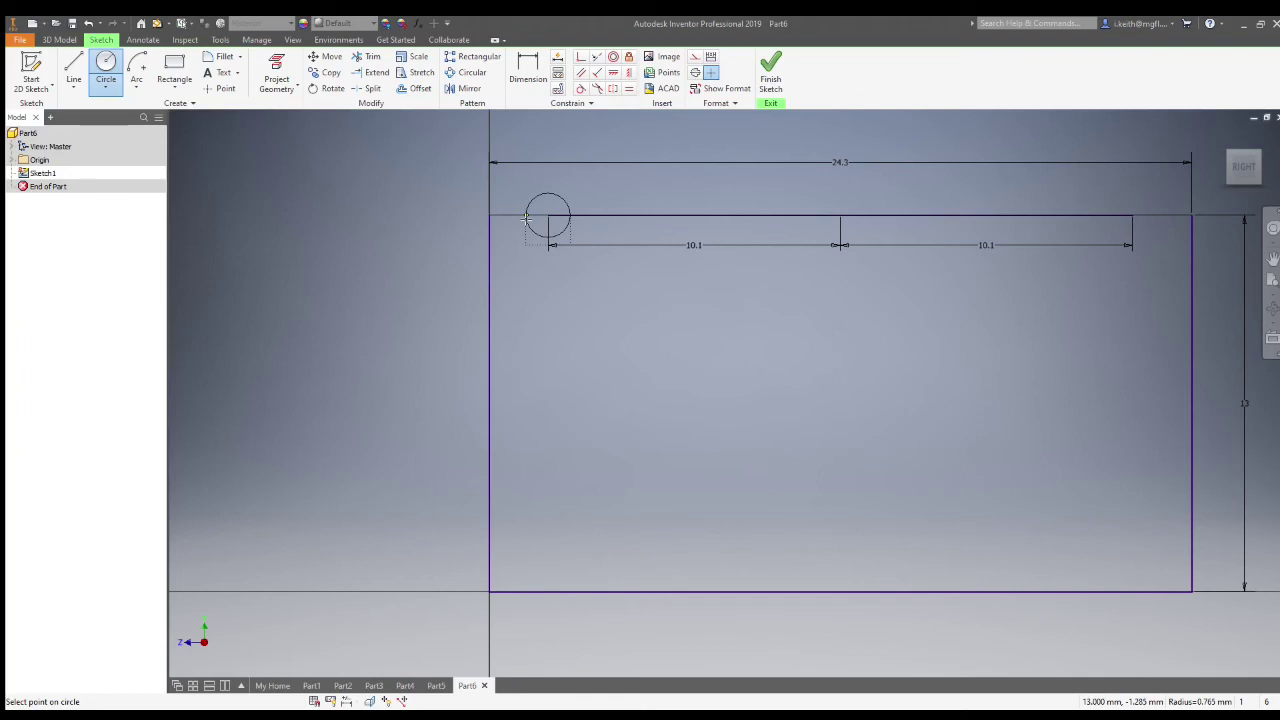
click(530, 217)
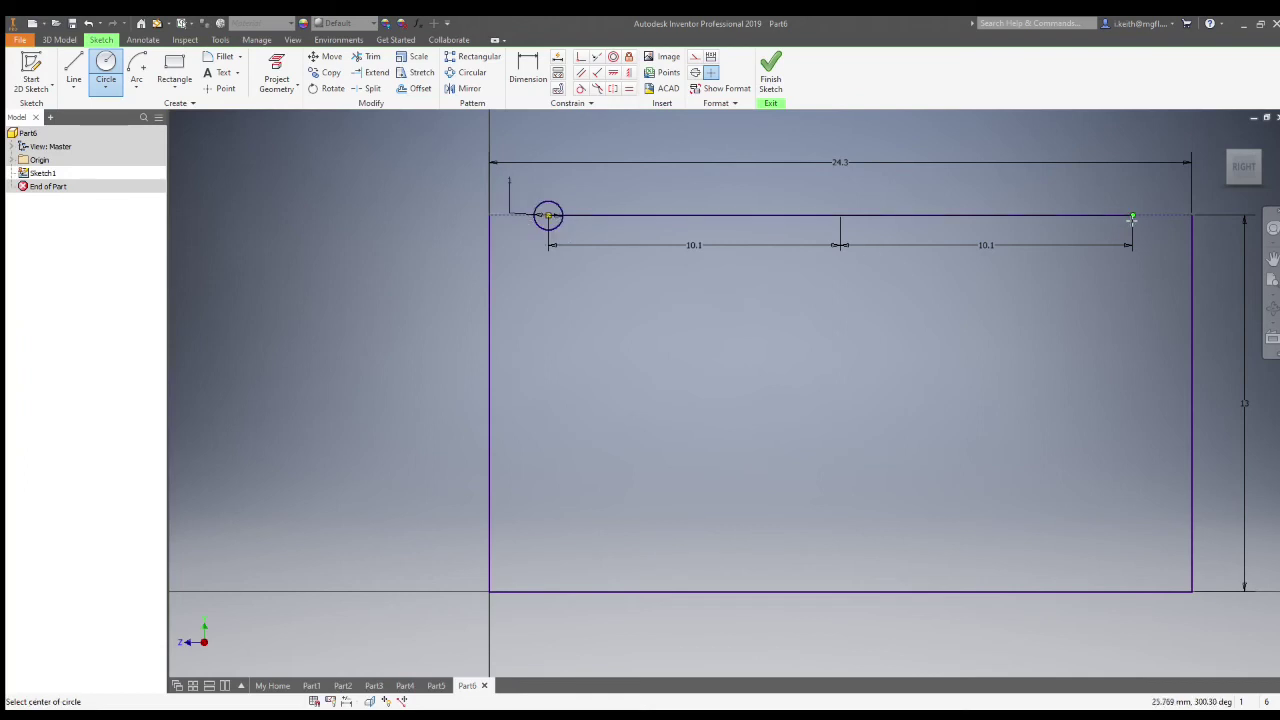
click(1132, 217)
click(1118, 207)
click(489, 591)
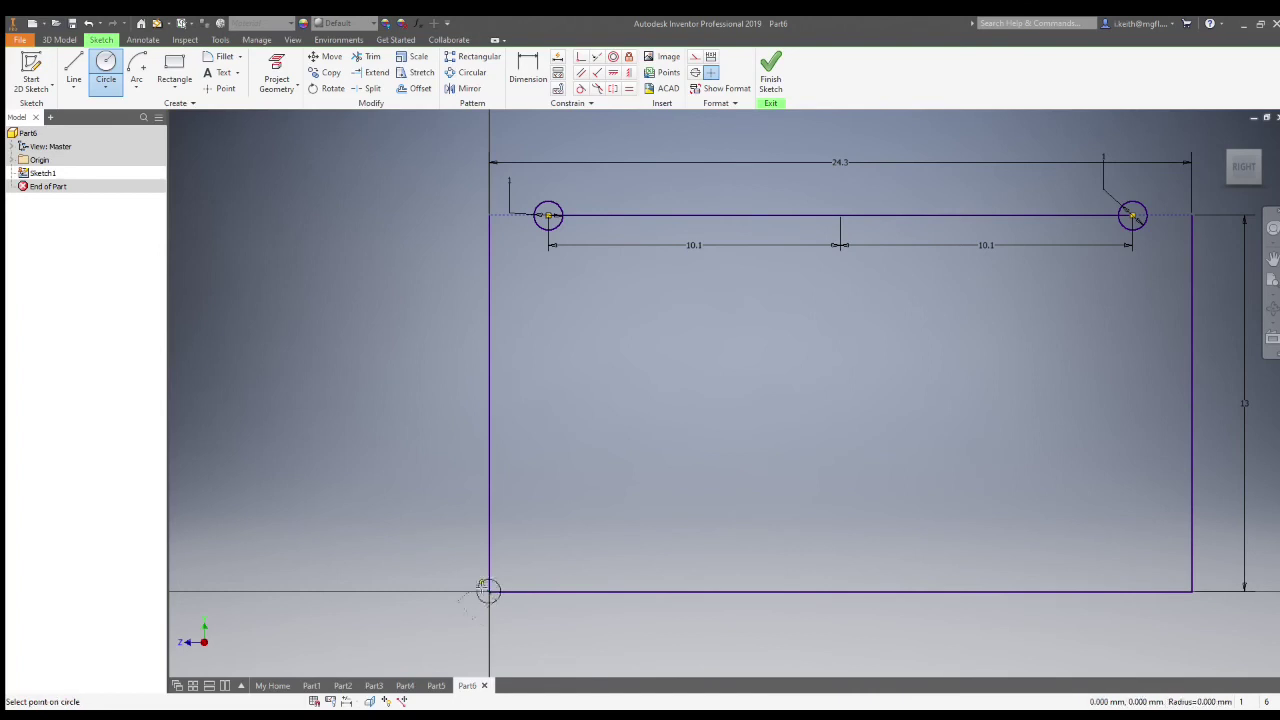
click(470, 578)
click(1191, 591)
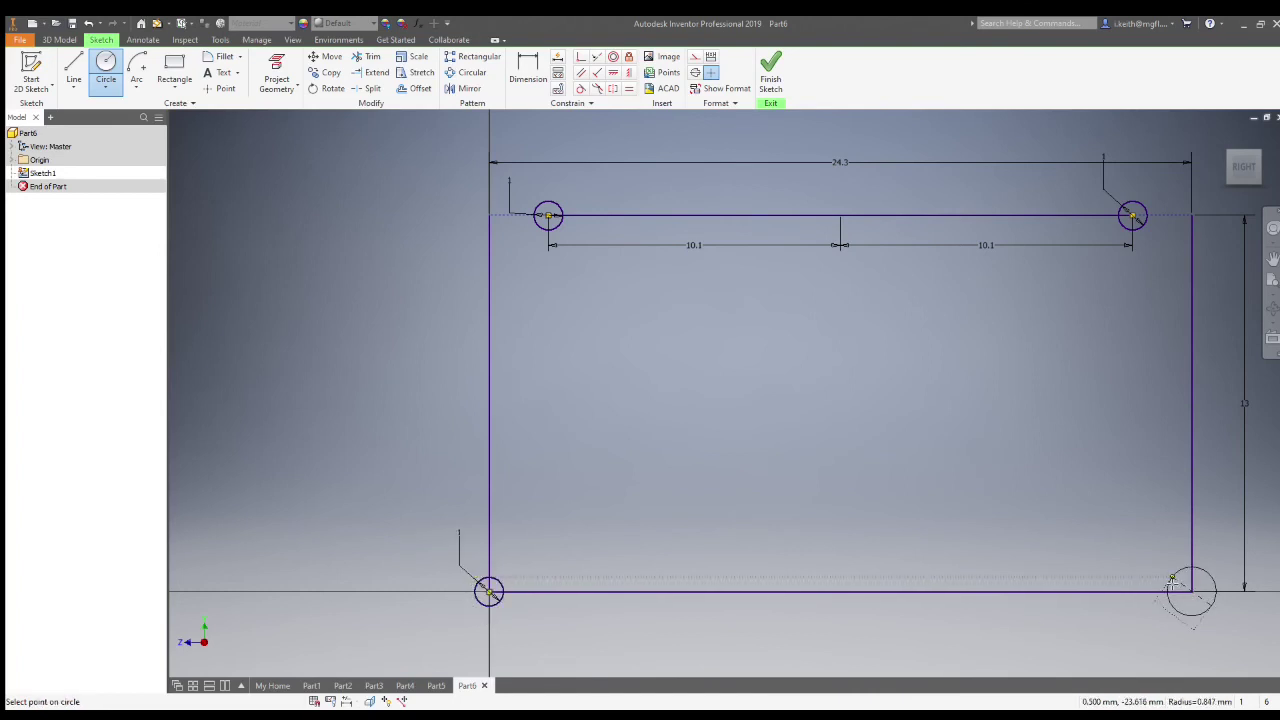
click(1172, 578)
click(476, 592)
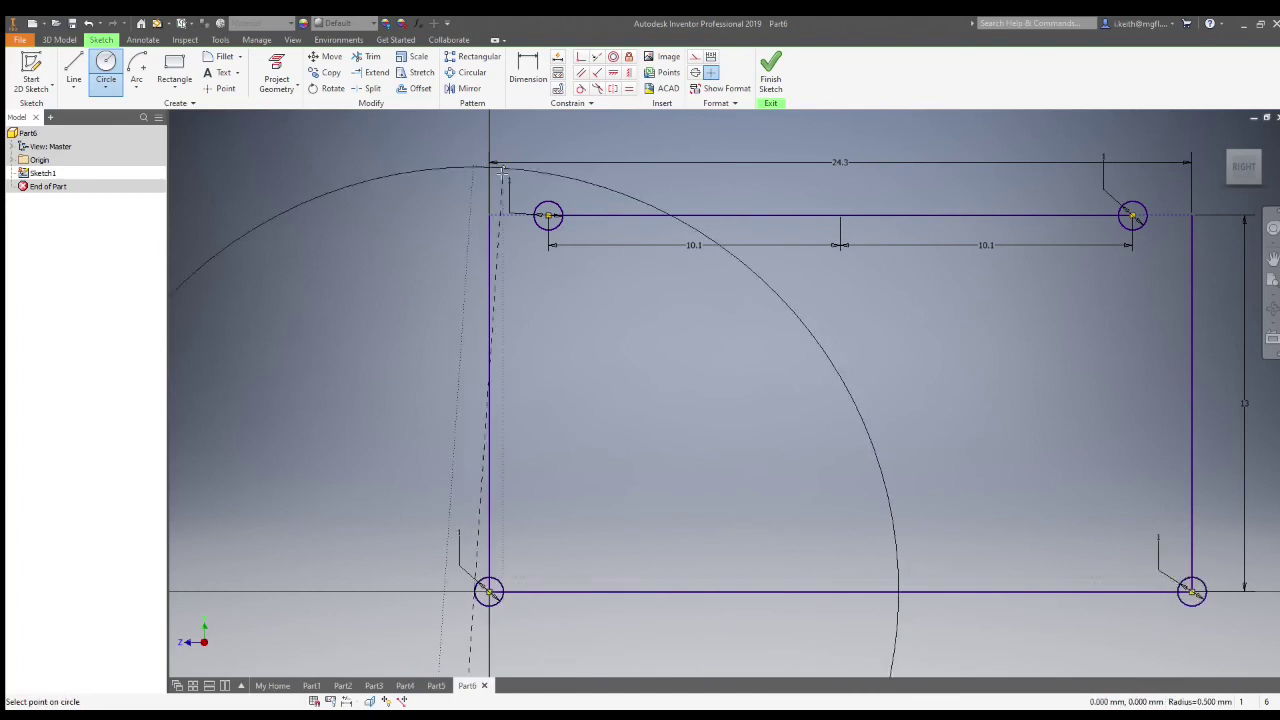
- Connect the outer sides of the circles with straight lines along the left, bottom and right of the profile
key(l)
click(476, 592)
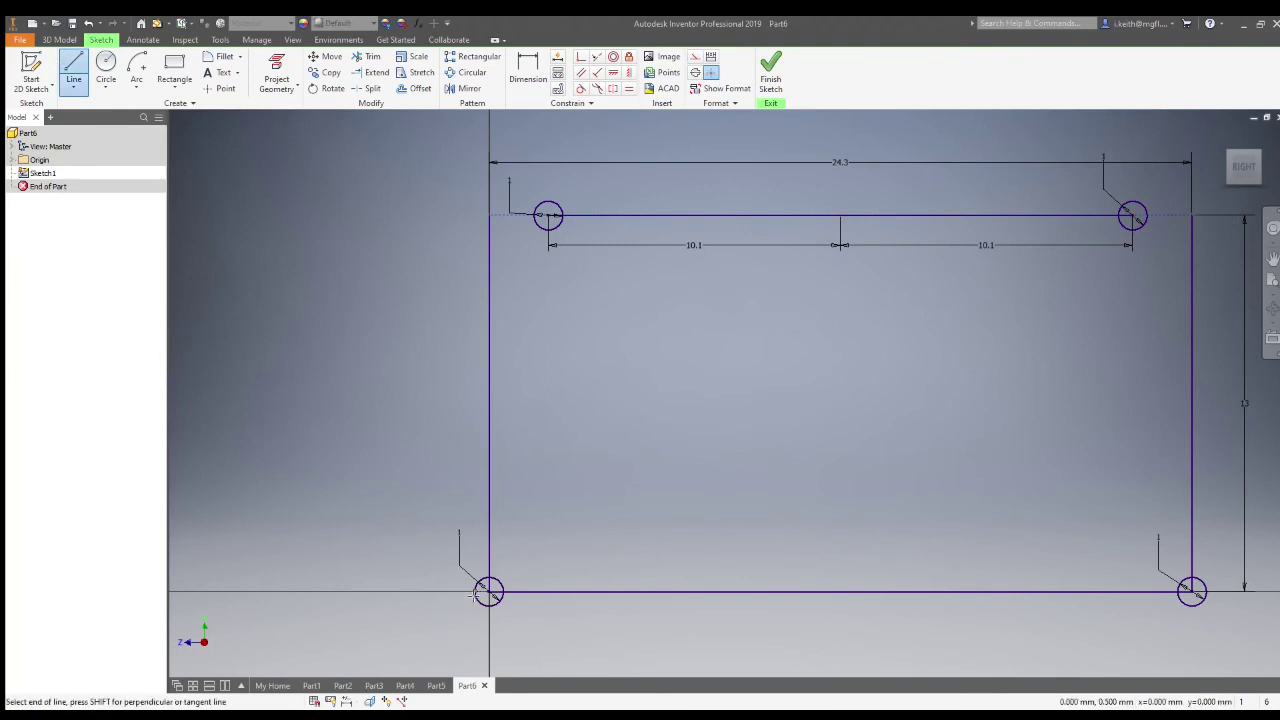
click(487, 606)
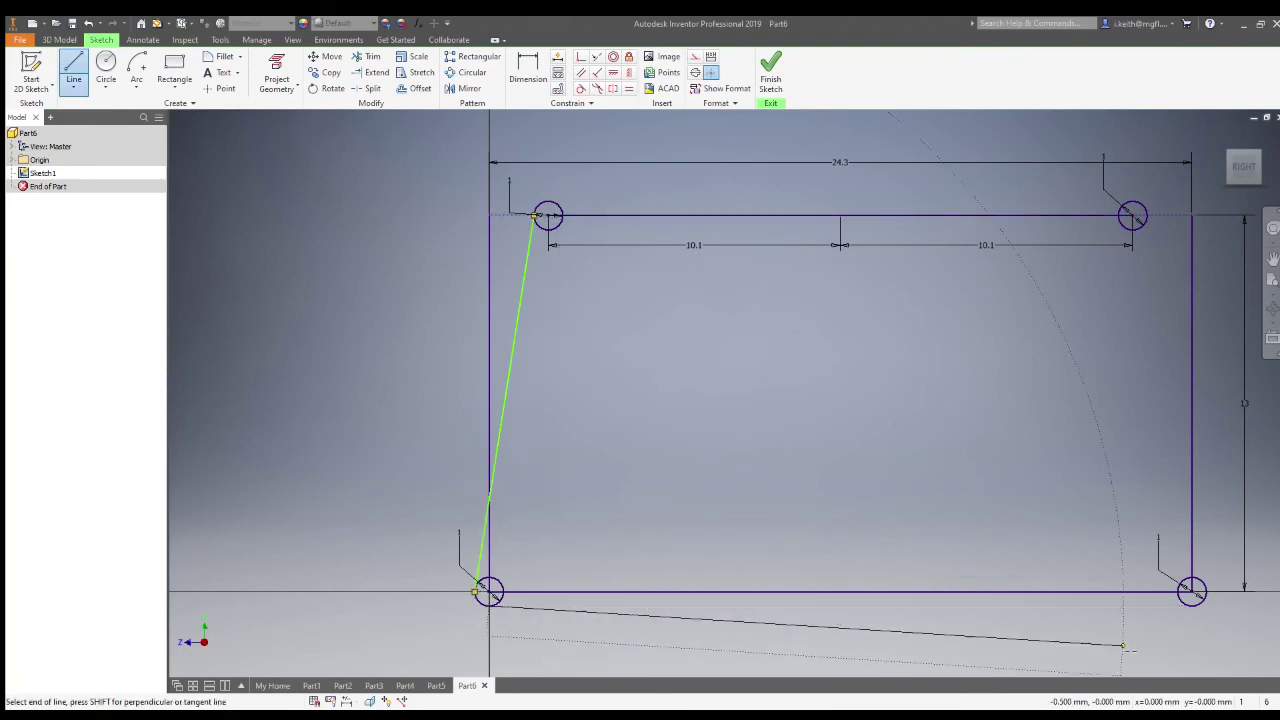
click(1192, 604)
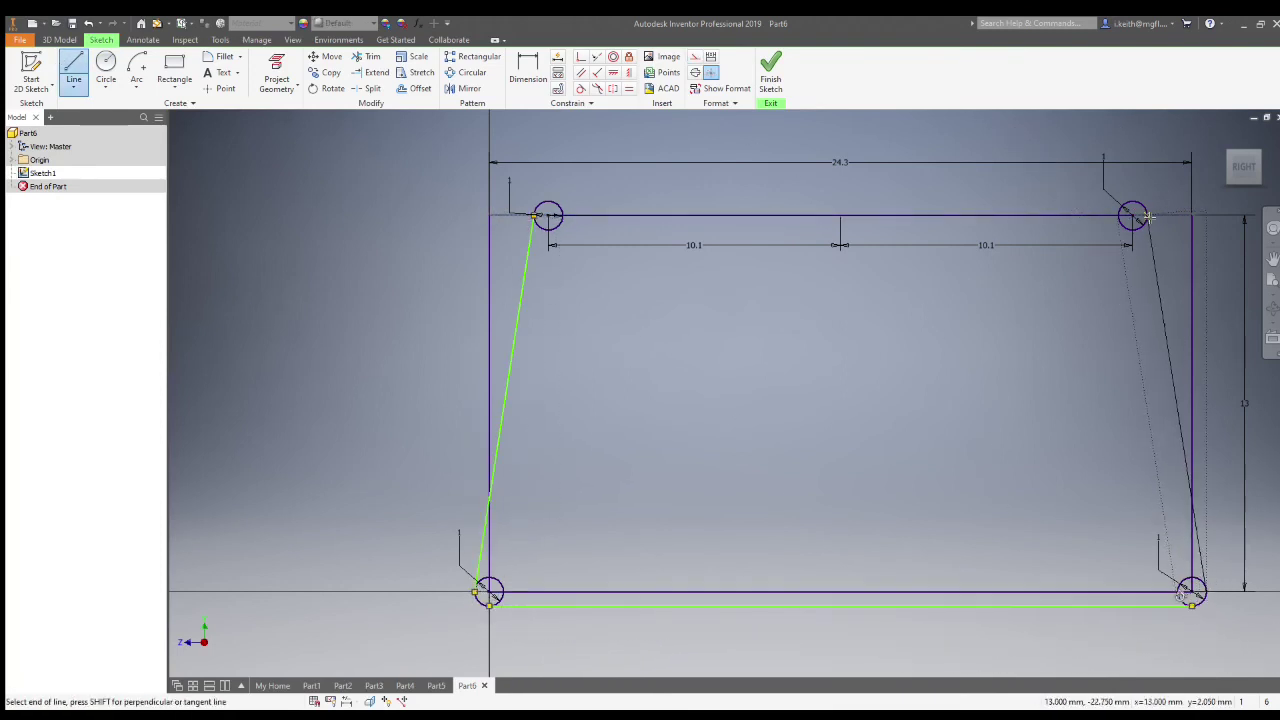
click(1133, 215)
- Make the left slanted line tangent to the upper-left and lower-left circles
scroll(557, 213, down, 3)
click(581, 88)
click(503, 253)
click(521, 237)
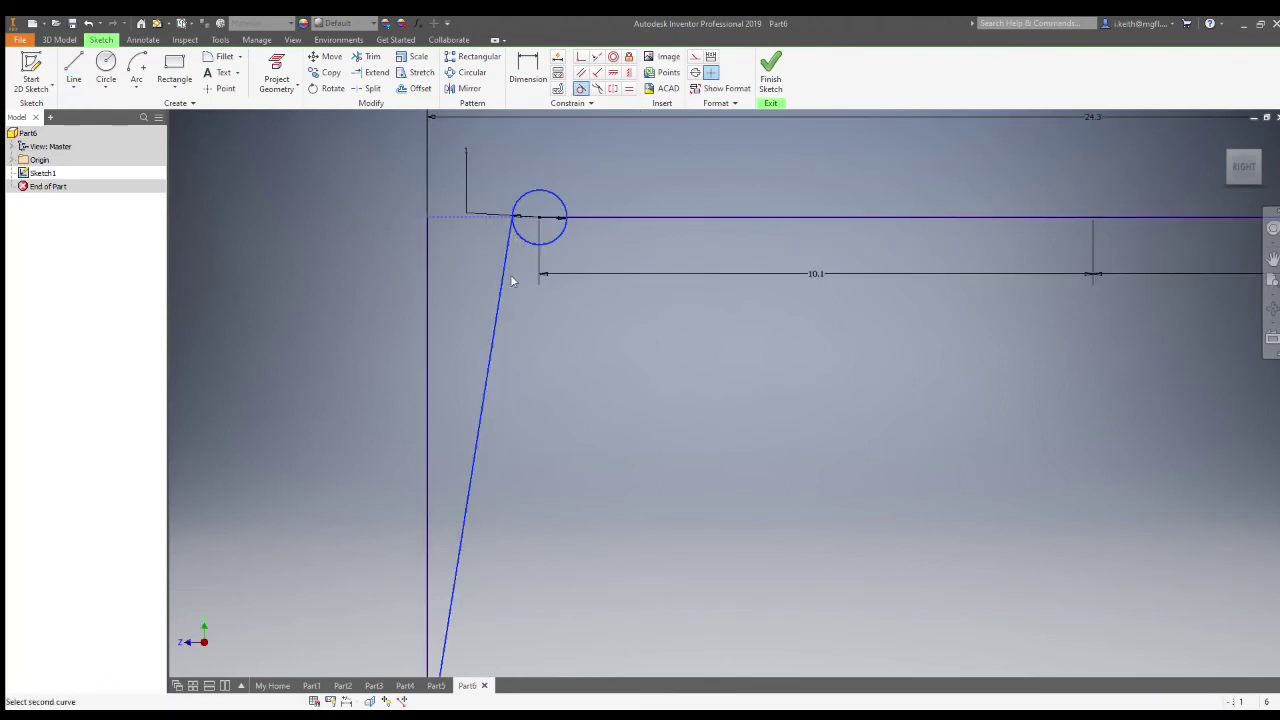
scroll(457, 535, up, 3)
scroll(440, 668, down, 4)
click(443, 648)
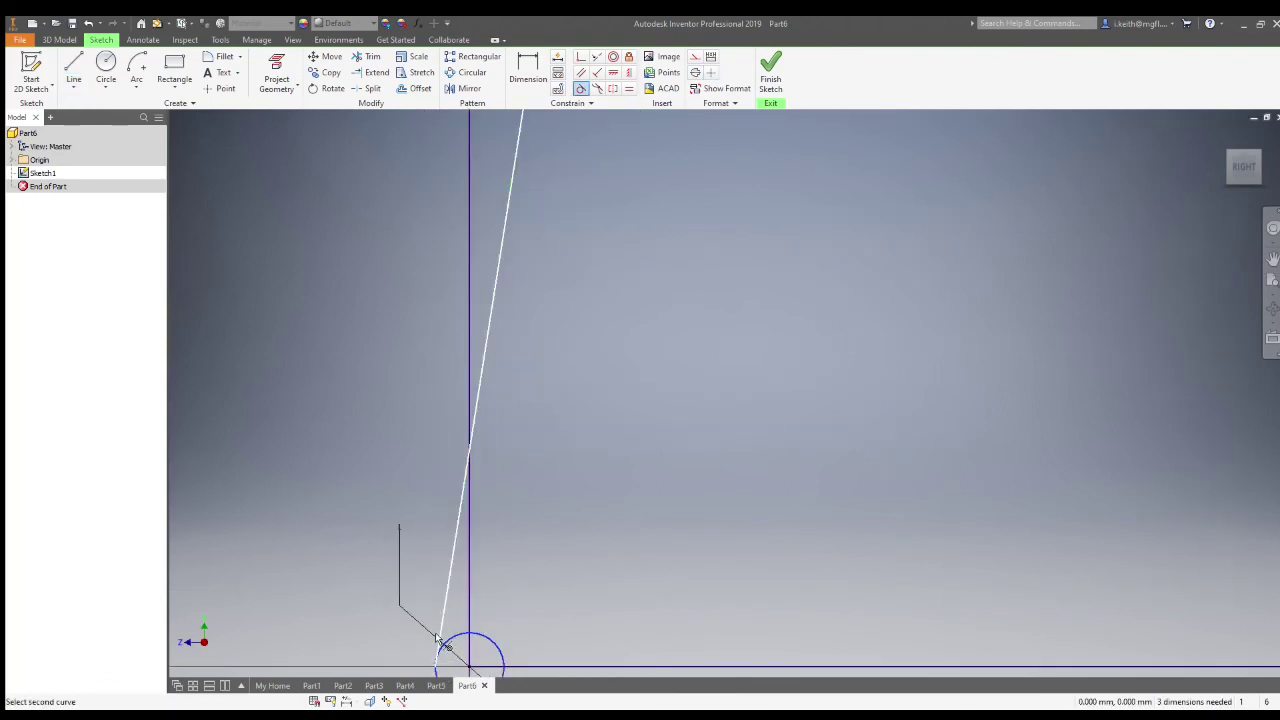
click(442, 640)
- Apply tangent constraints between the bottom and right outer lines and the corner circles they meet
scroll(574, 655, up, 4)
scroll(542, 592, down, 4)
click(470, 524)
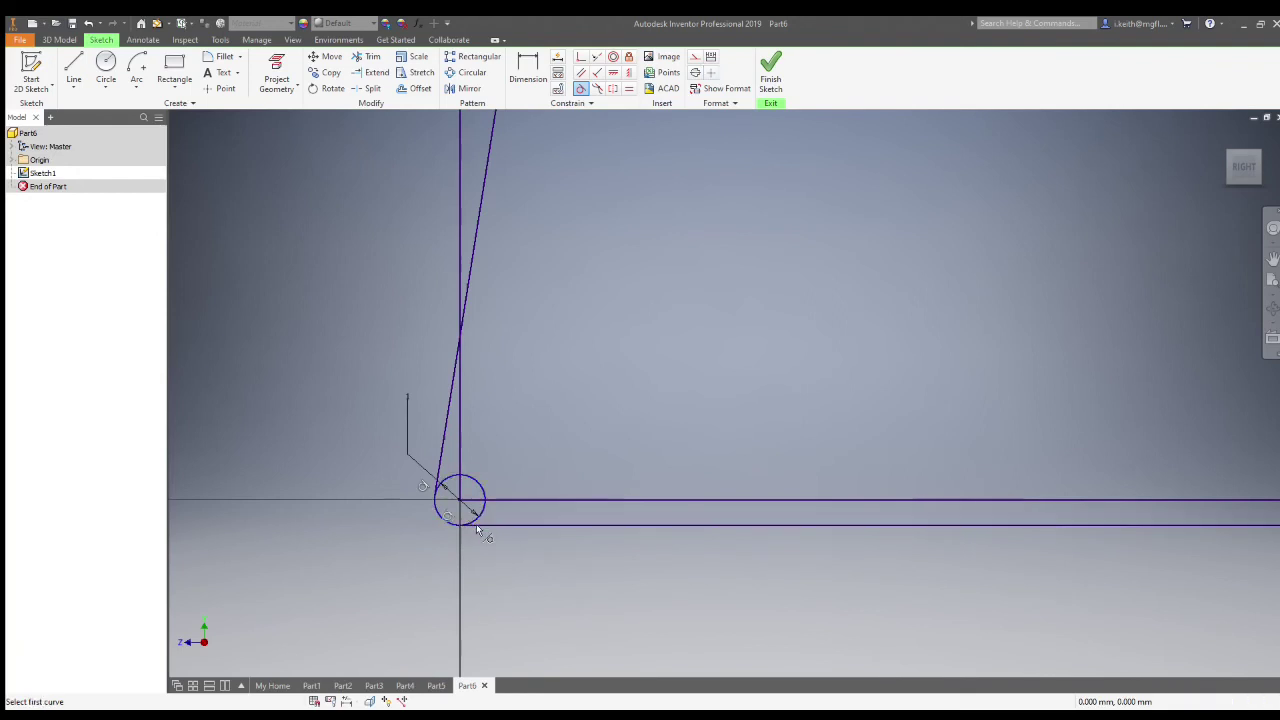
click(476, 516)
scroll(1057, 600, up, 4)
scroll(826, 576, down, 4)
click(826, 576)
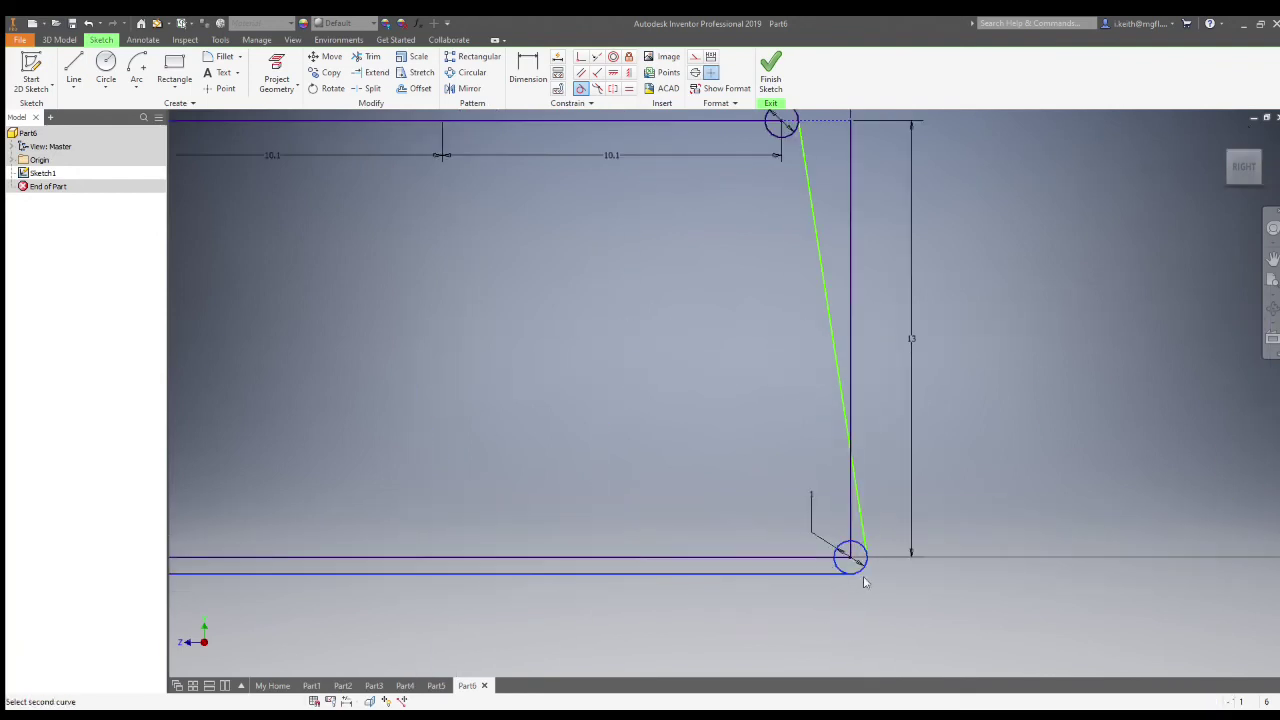
click(858, 528)
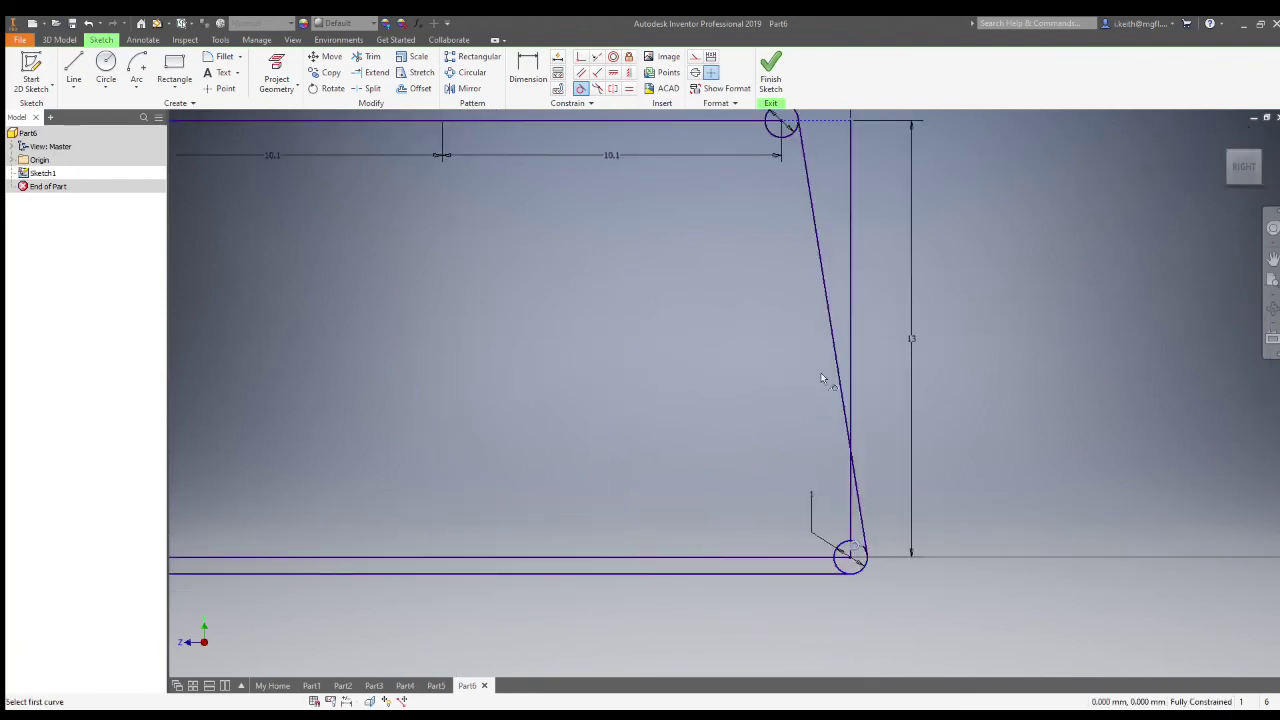
scroll(800, 220, down, 4)
click(817, 231)
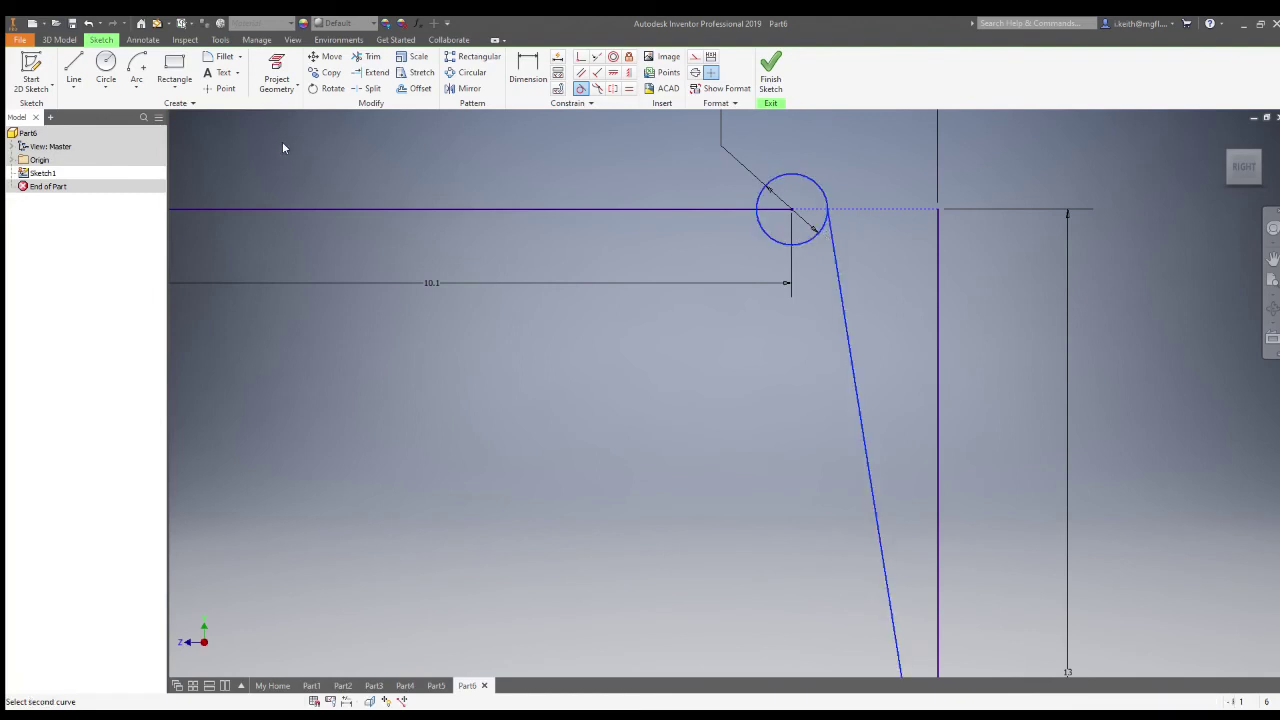
- Trim the bottom-left circle down to its outer corner arc between the slanted line and the bottom line
scroll(418, 371, up, 6)
middle_drag(294, 472, 400, 486)
scroll(390, 480, down, 7)
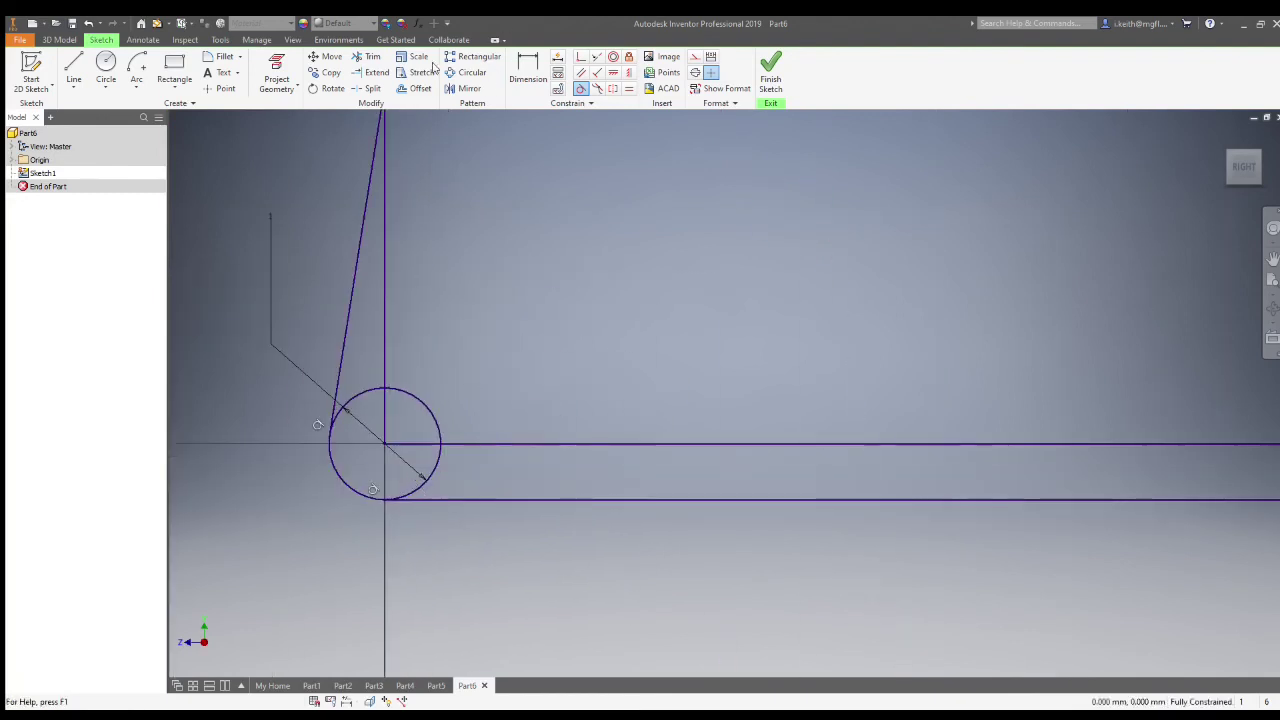
click(372, 57)
click(333, 418)
click(410, 492)
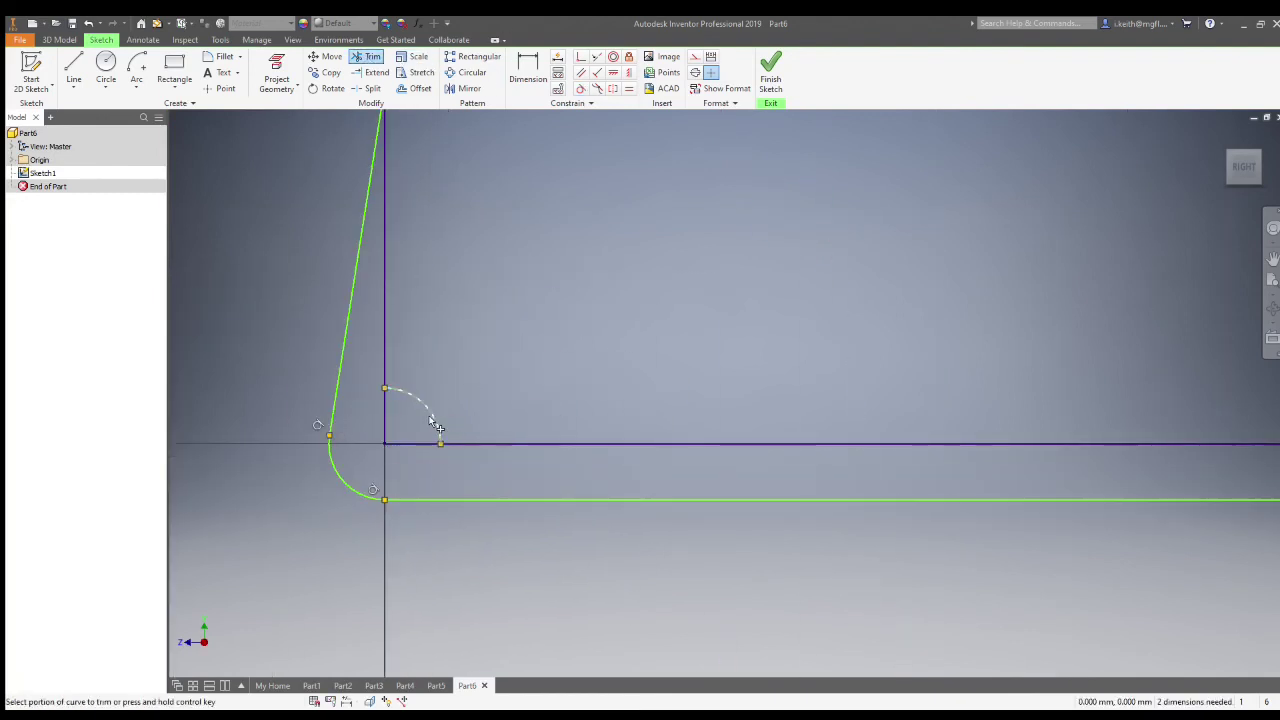
click(437, 425)
- Trim the bottom-right circle down to its outer corner arc between the bottom line and the right slanted line
scroll(886, 477, up, 5)
scroll(886, 477, down, 5)
click(968, 326)
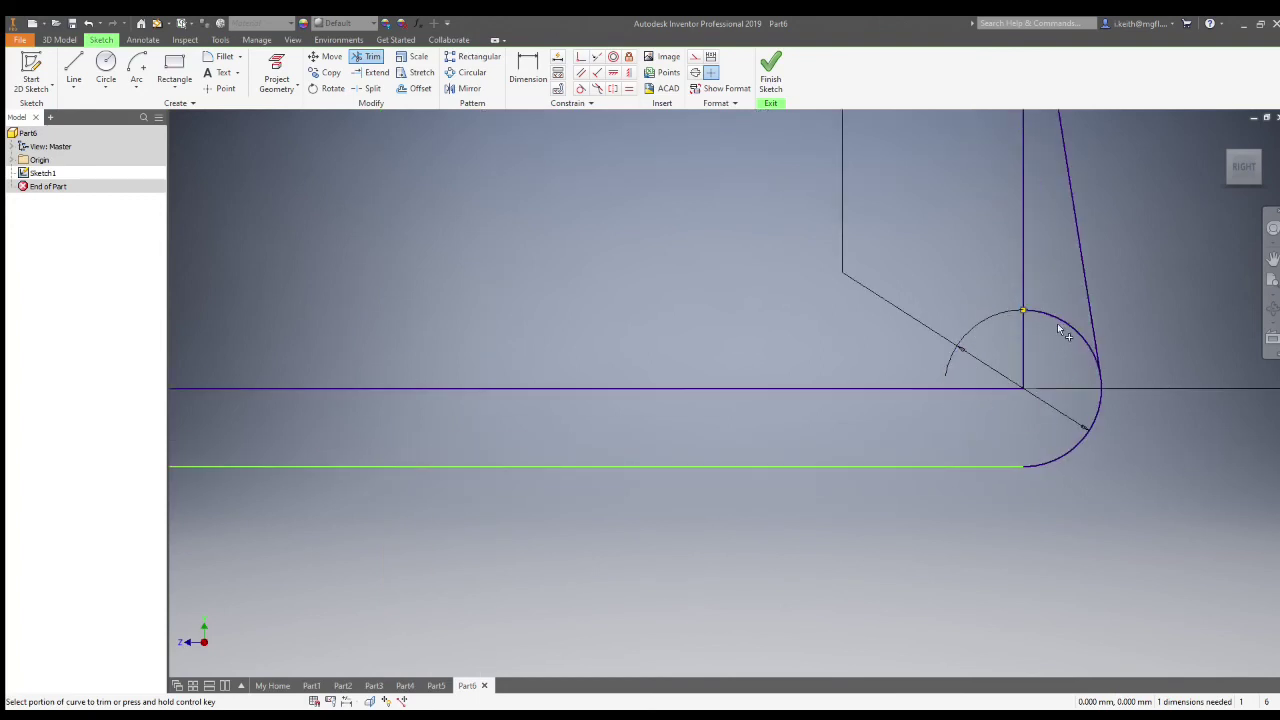
scroll(1040, 375, down, 3)
scroll(1028, 460, up, 6)
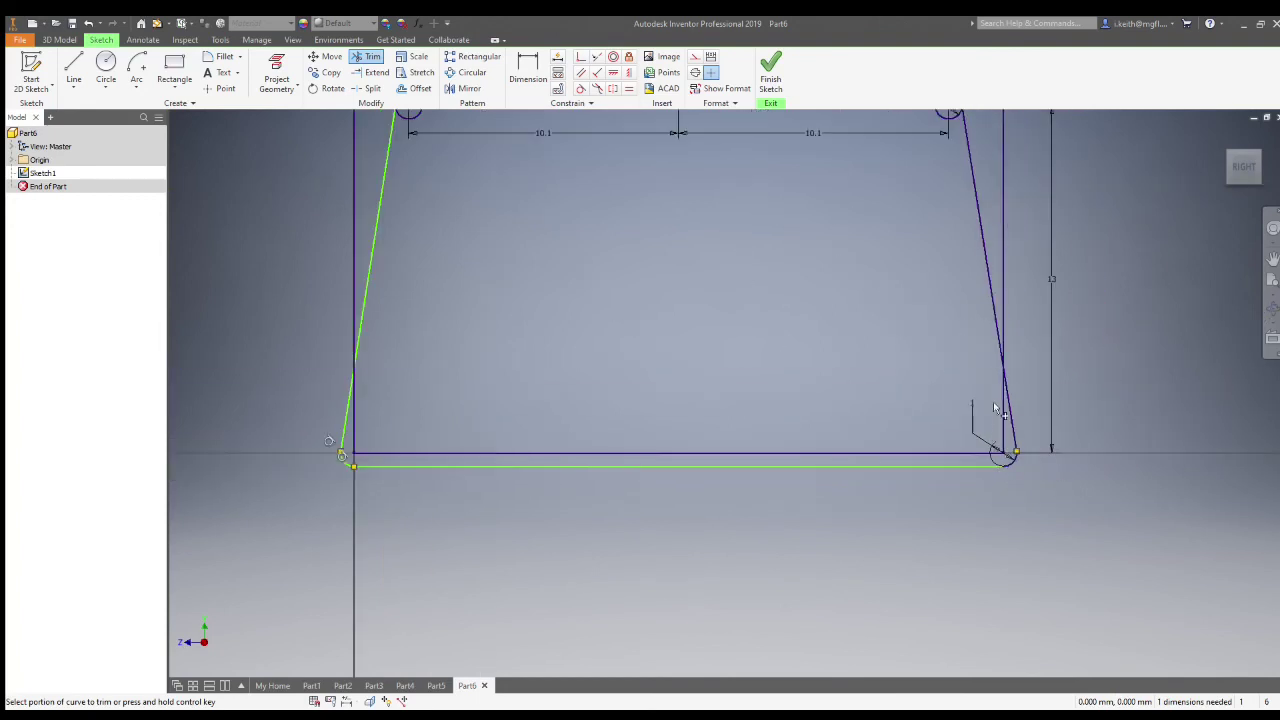
- Draw a centre-point arc of 10.5 mm radius centred on the upper-left circle, sweeping from above the top edge to just below it
mouse_move(672, 190)
middle_down()
mouse_move(449, 351)
mouse_move(468, 337)
middle_up()
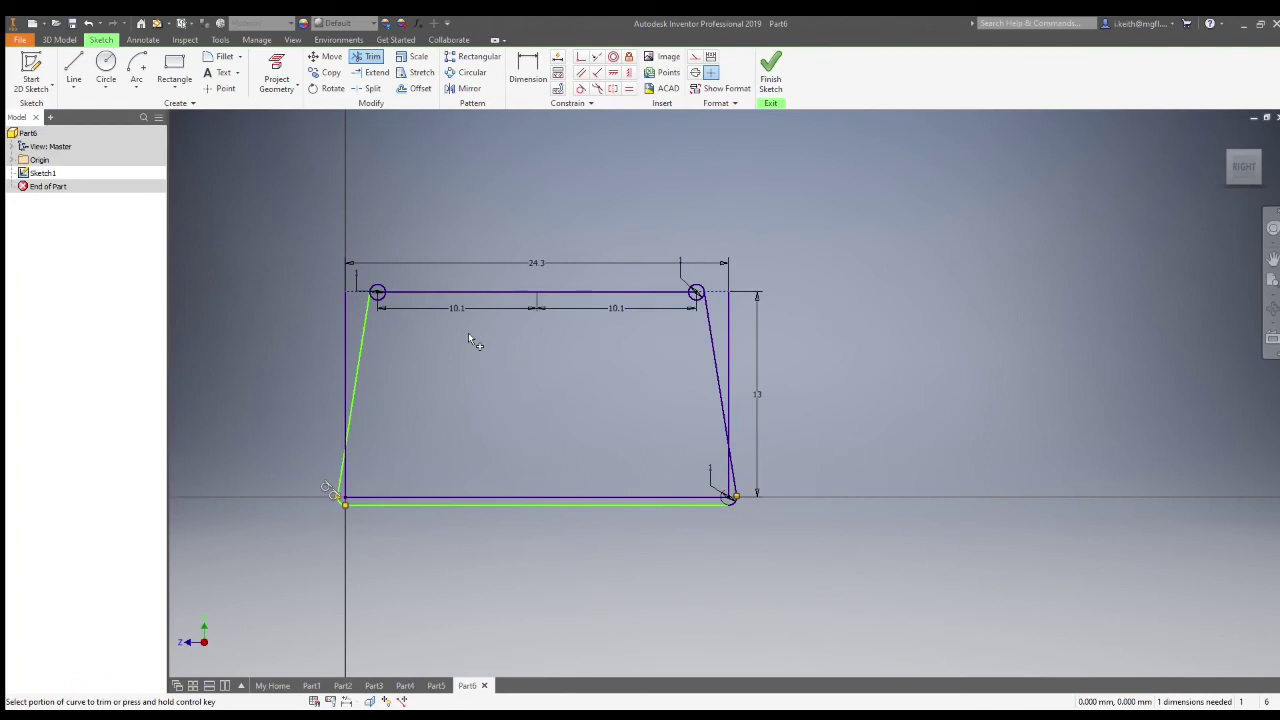
click(136, 68)
scroll(378, 292, down, 3)
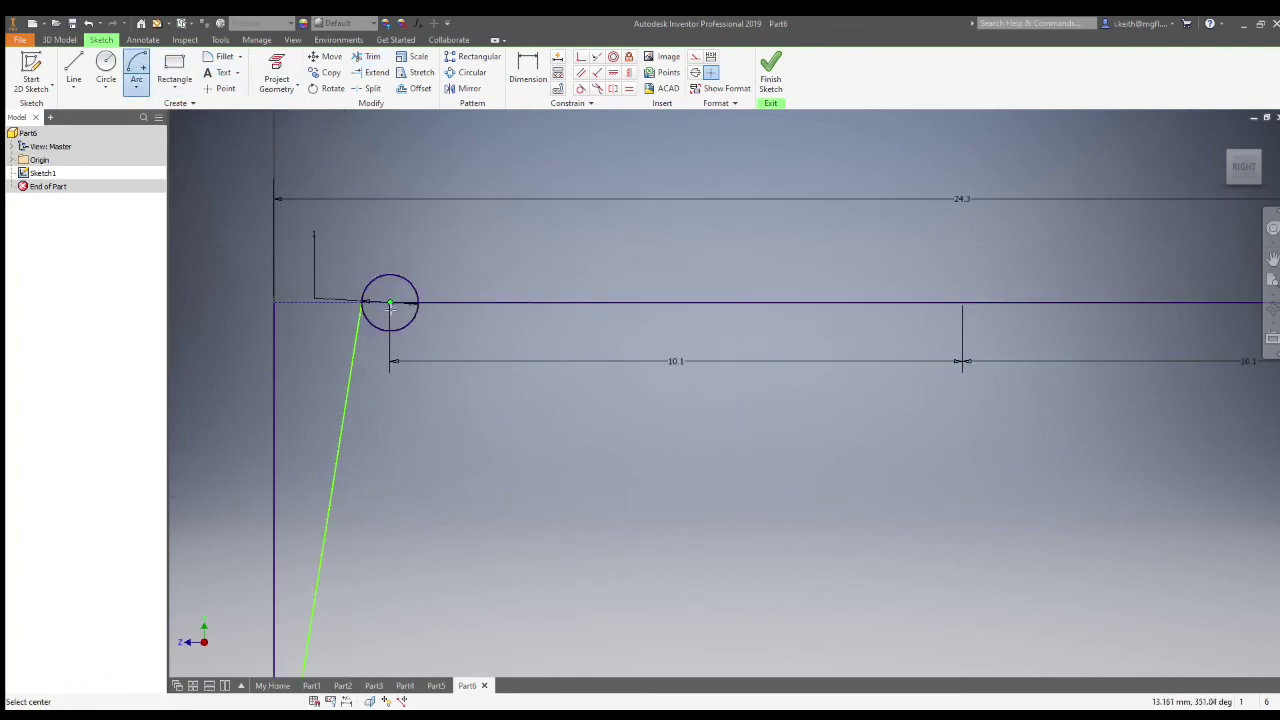
click(390, 302)
middle_drag(617, 157, 522, 360)
scroll(522, 360, up, 3)
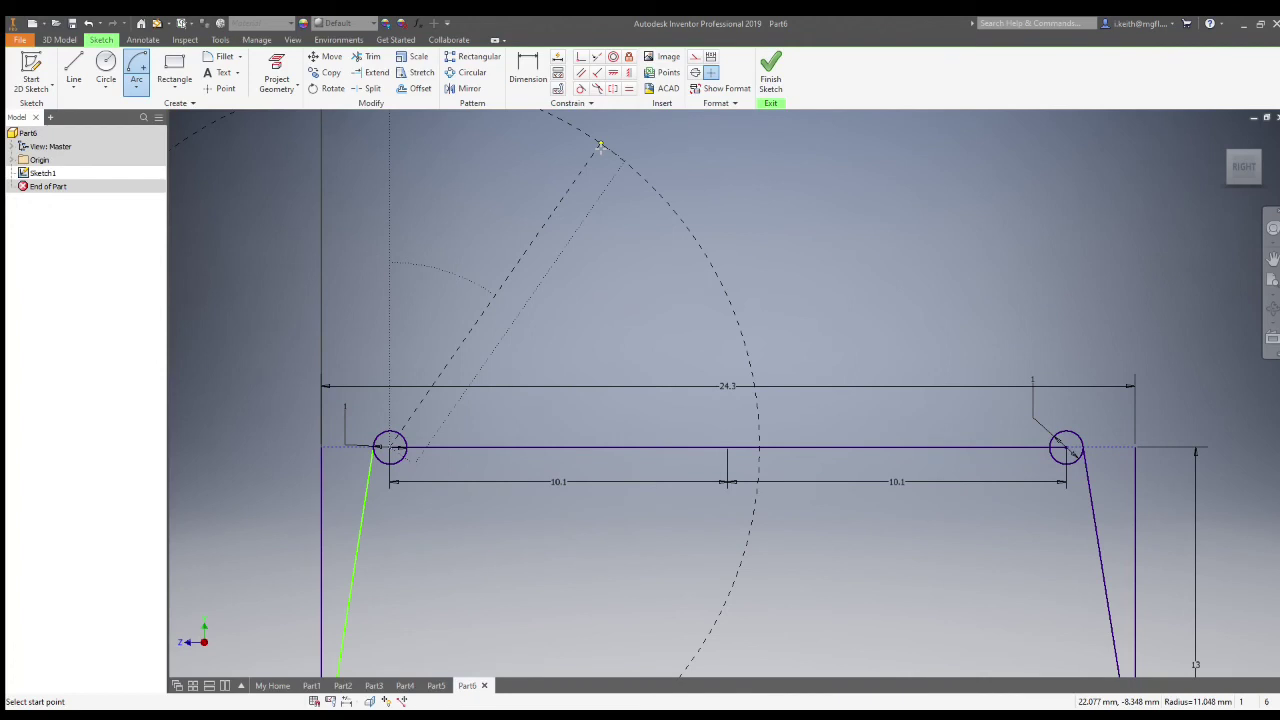
click(591, 158)
click(742, 494)
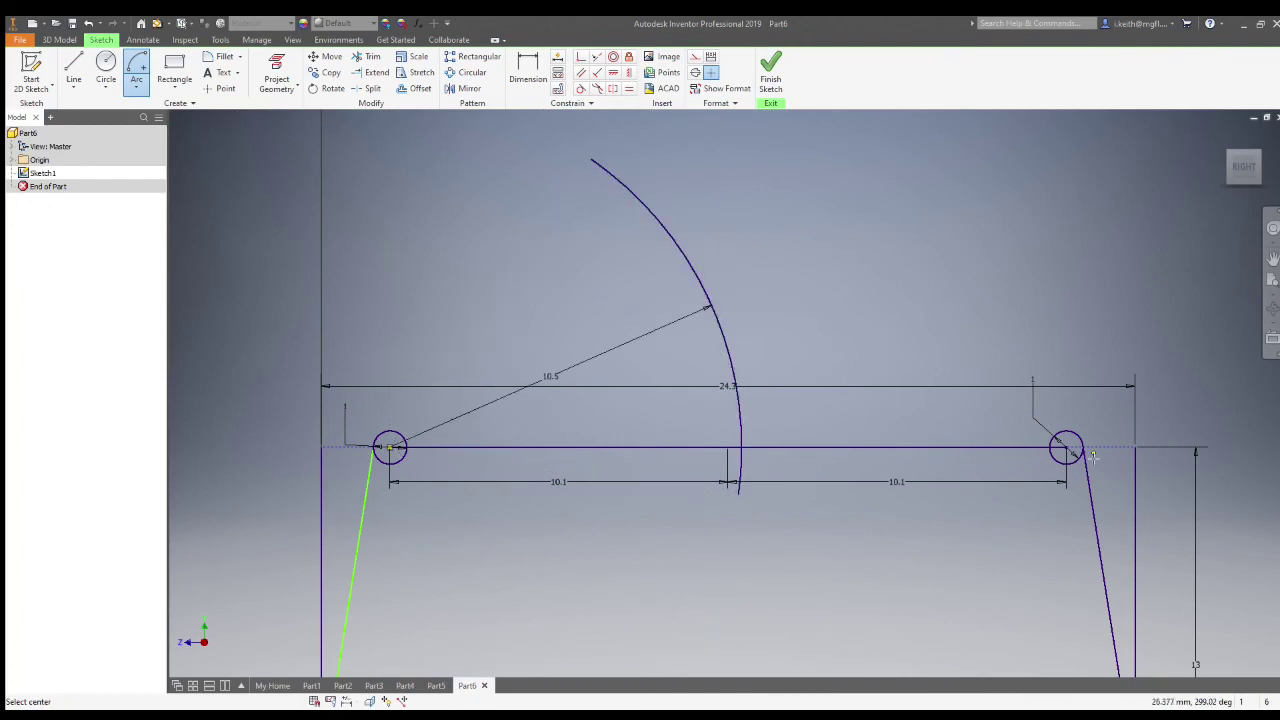
- Draw a centre-point arc of 10.5 mm radius centred on the upper-right circle, crossing the first arc above the top edge
click(1066, 448)
click(944, 121)
click(725, 378)
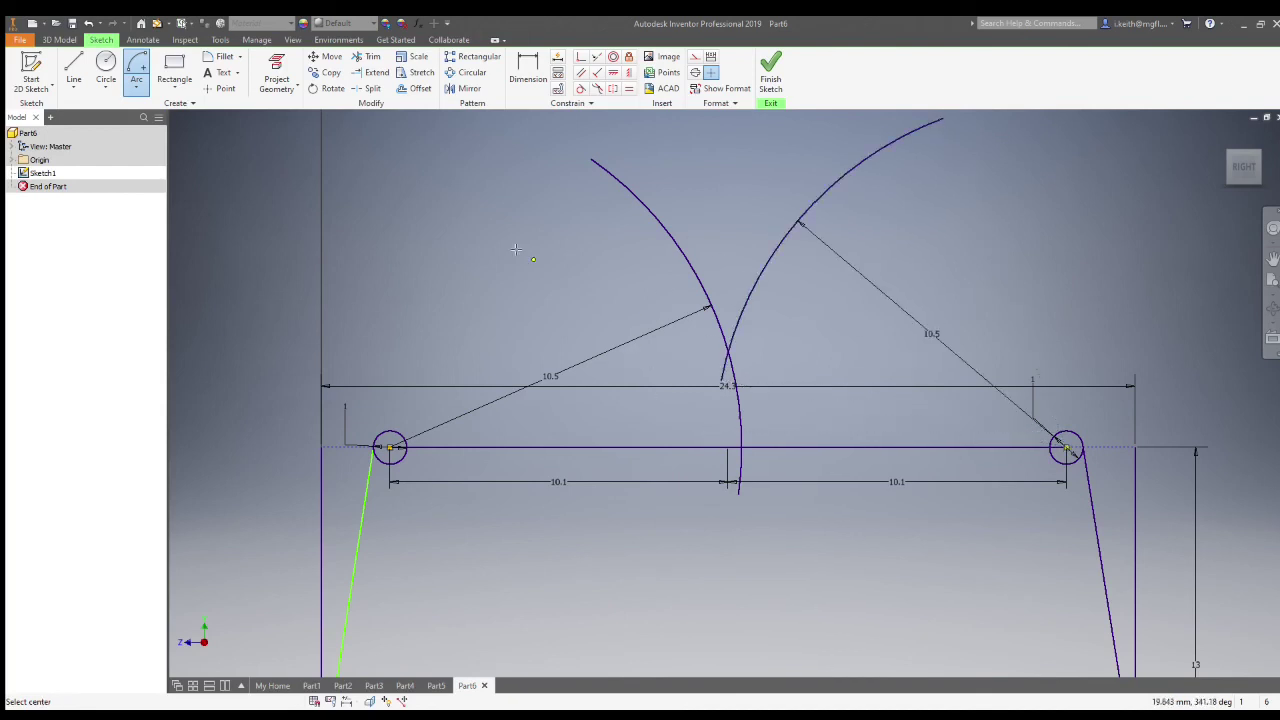
- Draw a 20 mm diameter circle centred on the intersection of the two arcs and trim away its upper portion
click(108, 66)
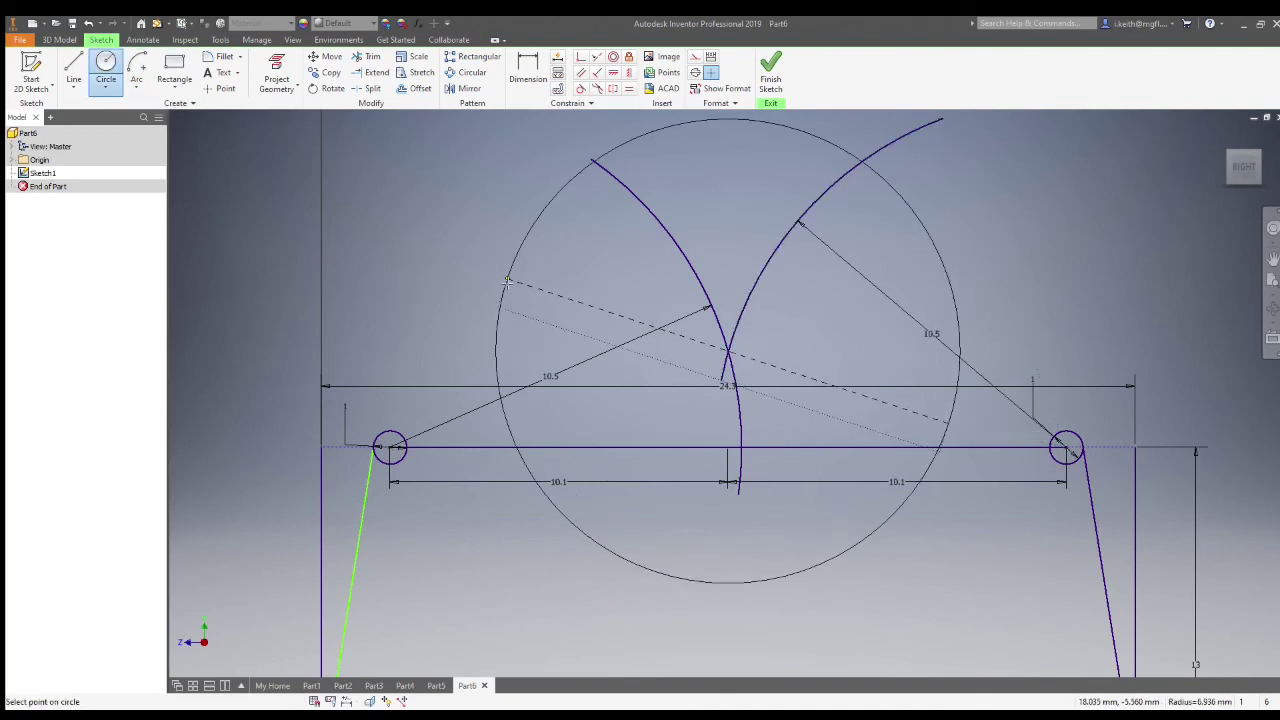
text(20)
key(Return)
click(367, 60)
click(397, 314)
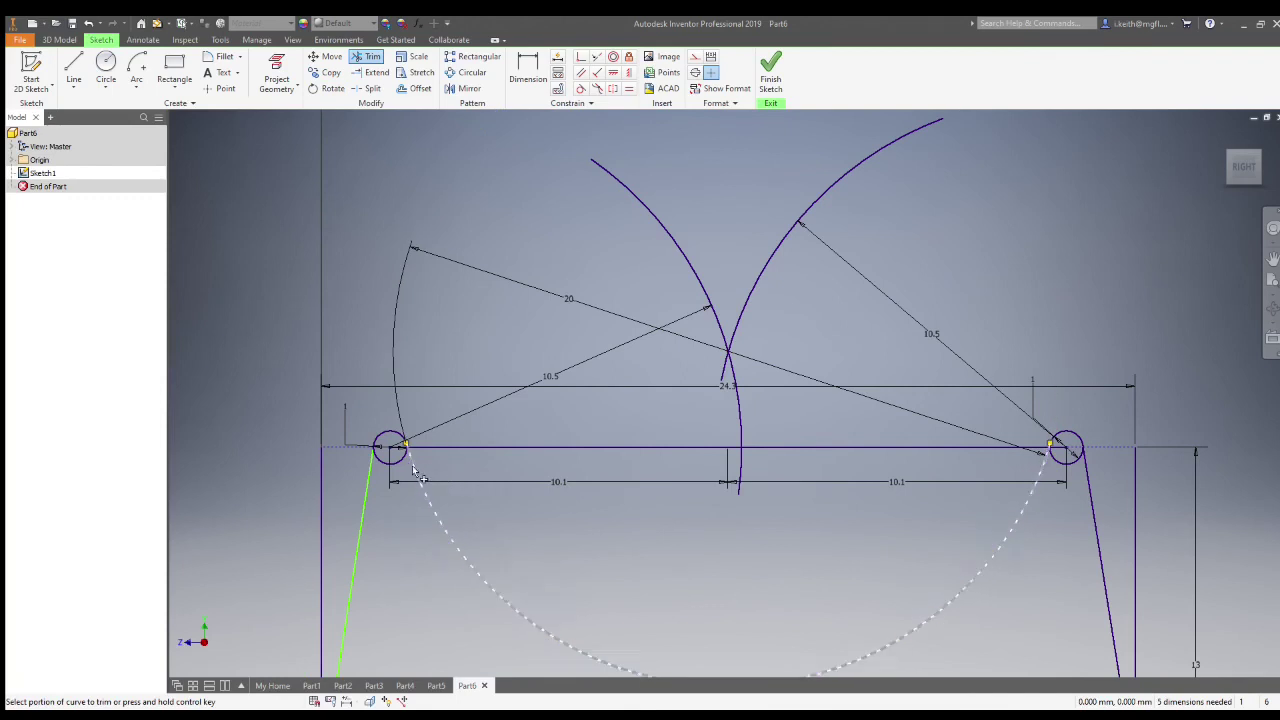
- Trim away the lower half of the small upper-left circle
scroll(300, 428, up, 6)
scroll(290, 428, down, 4)
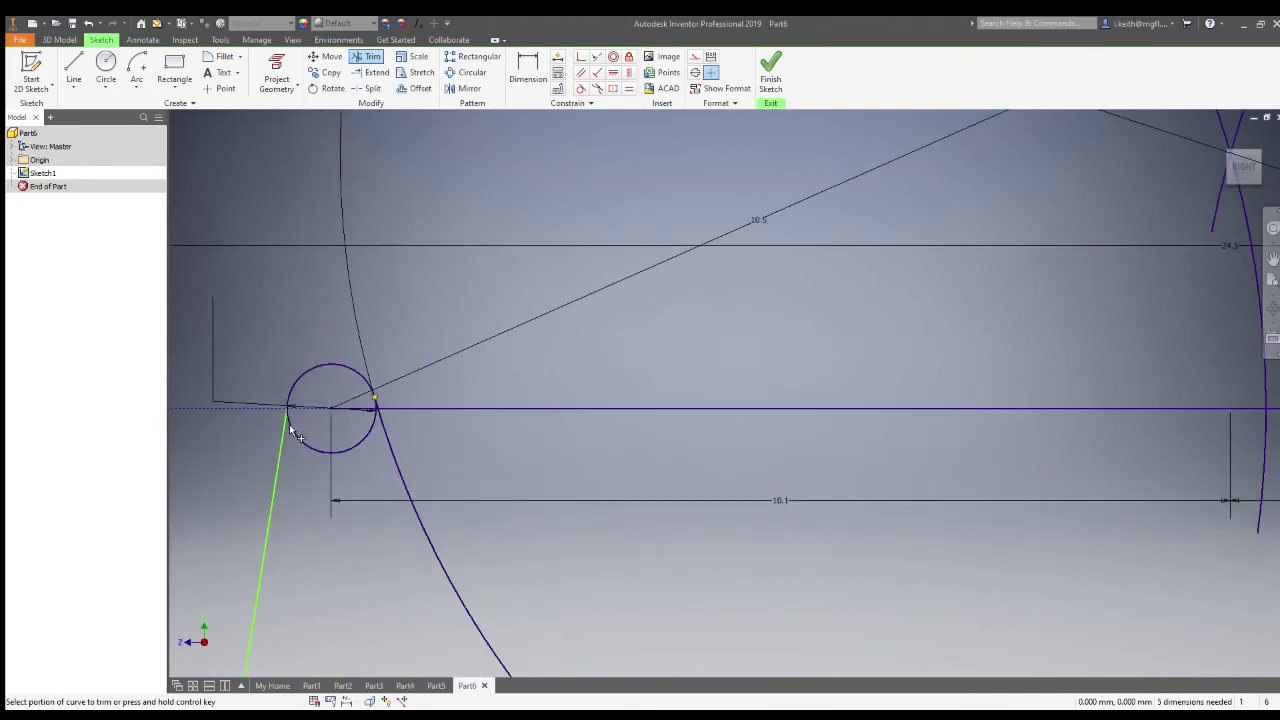
click(580, 88)
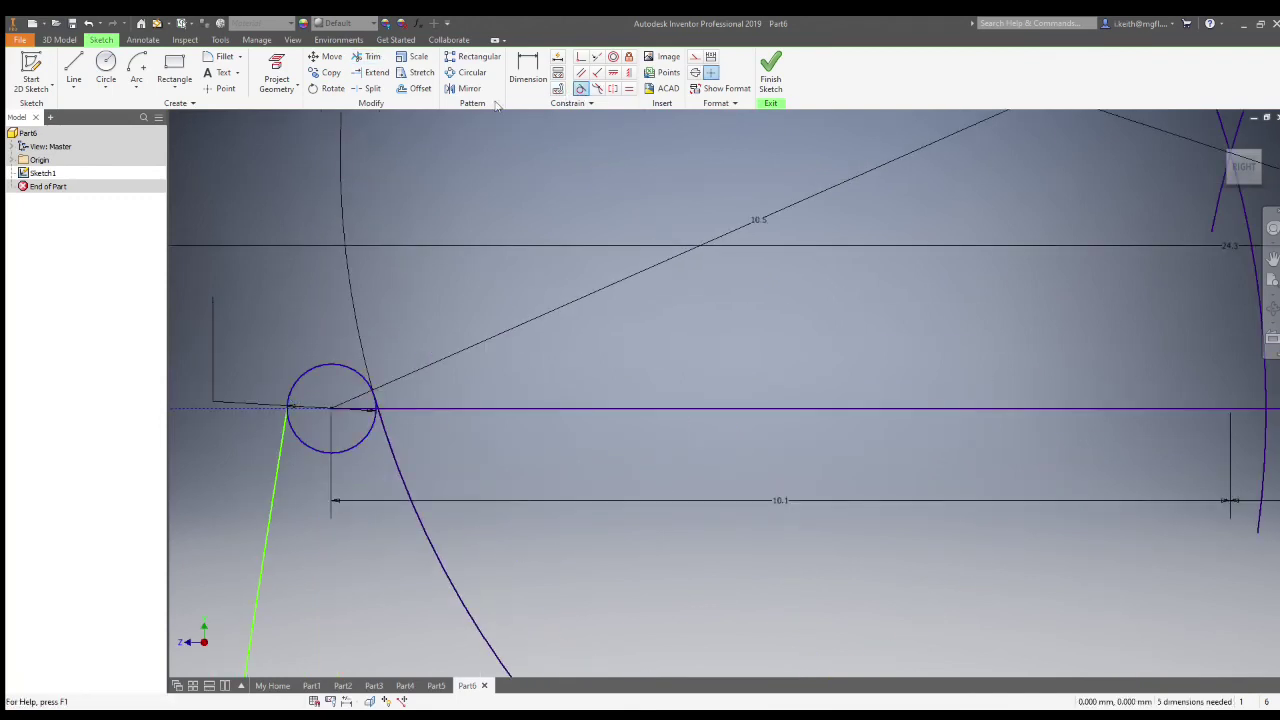
click(367, 56)
click(300, 440)
scroll(280, 414, up, 5)
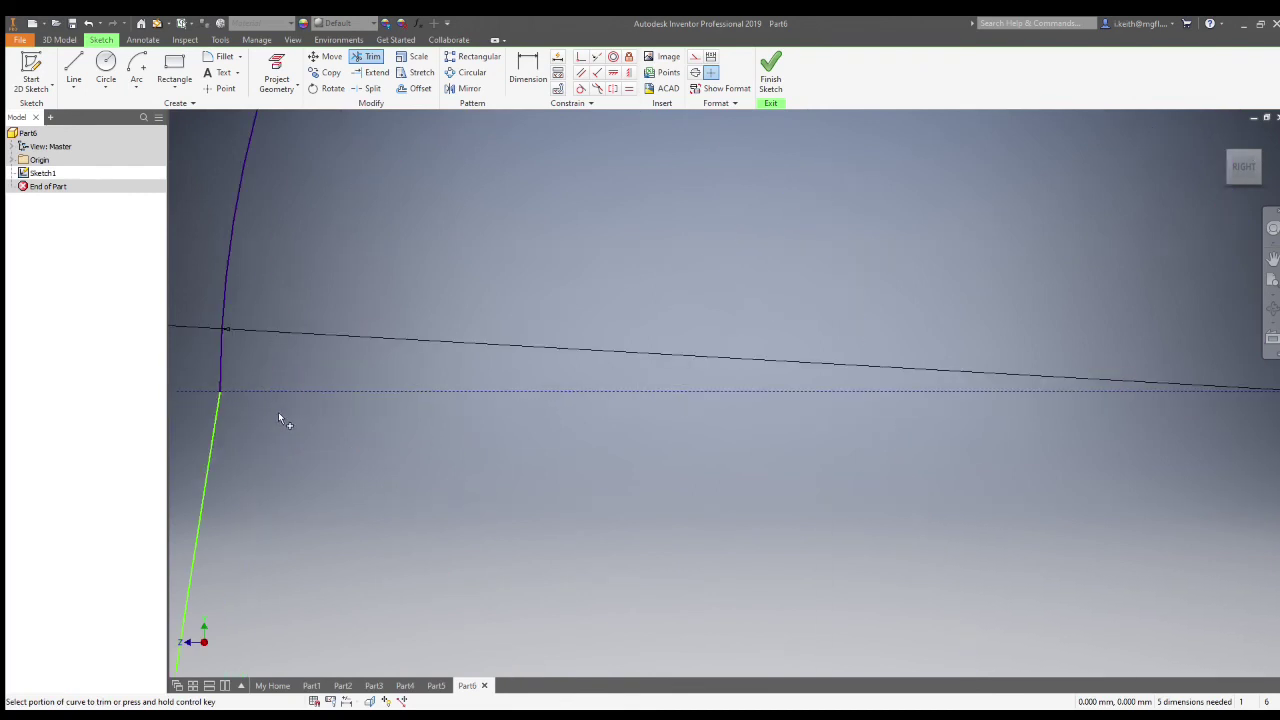
scroll(279, 414, down, 5)
scroll(280, 500, up, 2)
- Apply a tangent constraint between the right slanted line and the small upper-right circle
scroll(688, 445, up, 5)
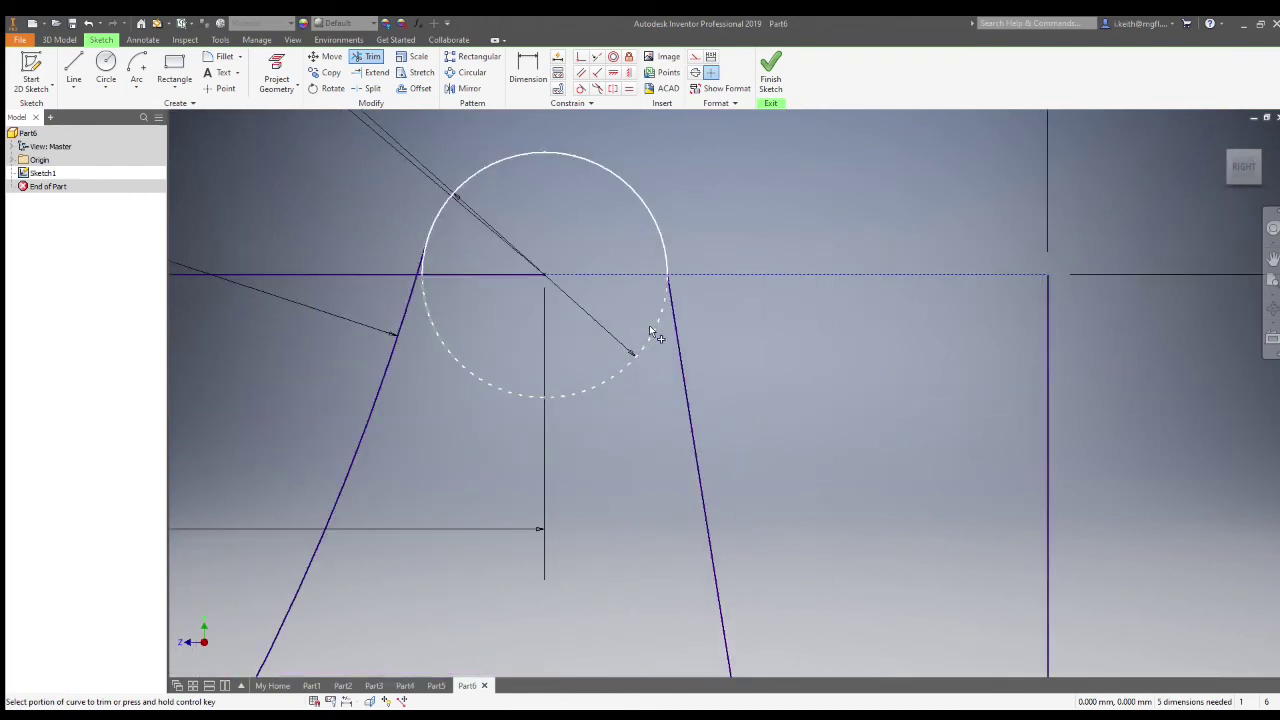
click(581, 89)
click(673, 305)
click(630, 192)
key(Escape)
- Trim the upper-right circle's lower half and the leftover sliver beyond its meeting point with the 20 mm arc
key(x)
click(445, 352)
scroll(423, 265, up, 5)
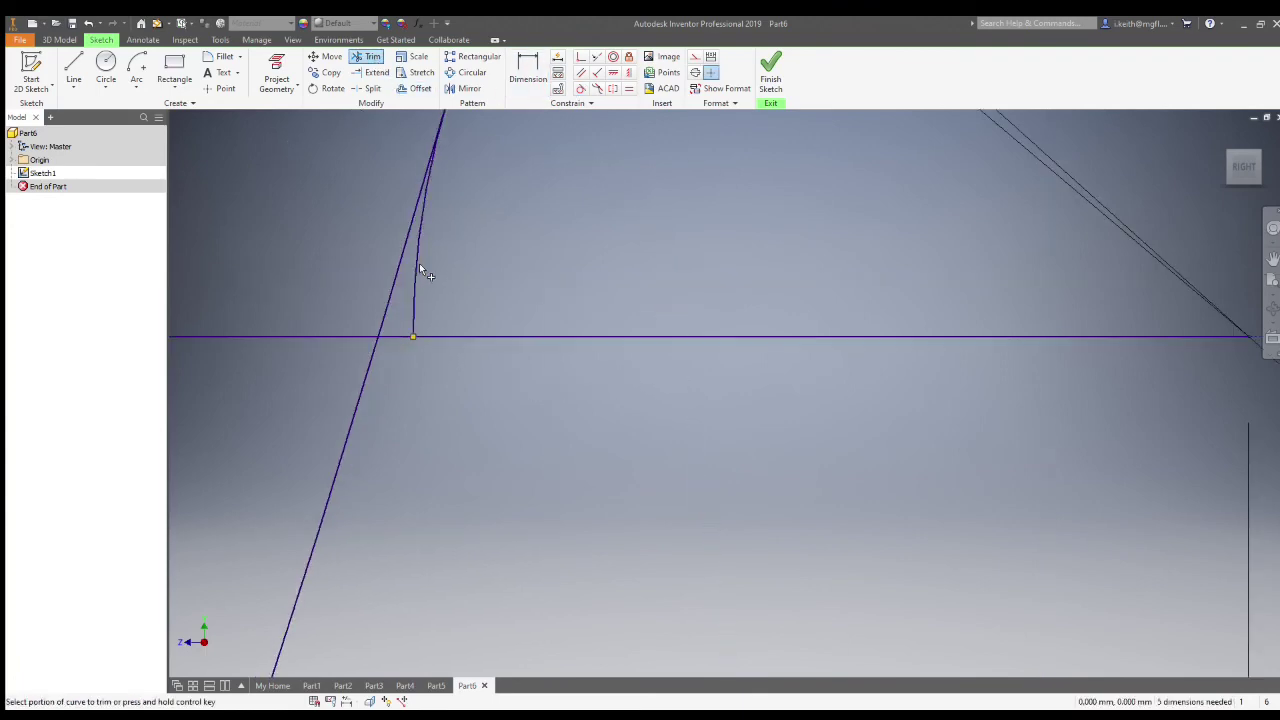
click(422, 267)
- Trim the leftover sliver of the upper-left circle beyond its meeting point with the 20 mm arc
scroll(428, 276, down, 11)
middle_drag(240, 300, 530, 314)
scroll(457, 306, up, 4)
scroll(423, 277, up, 3)
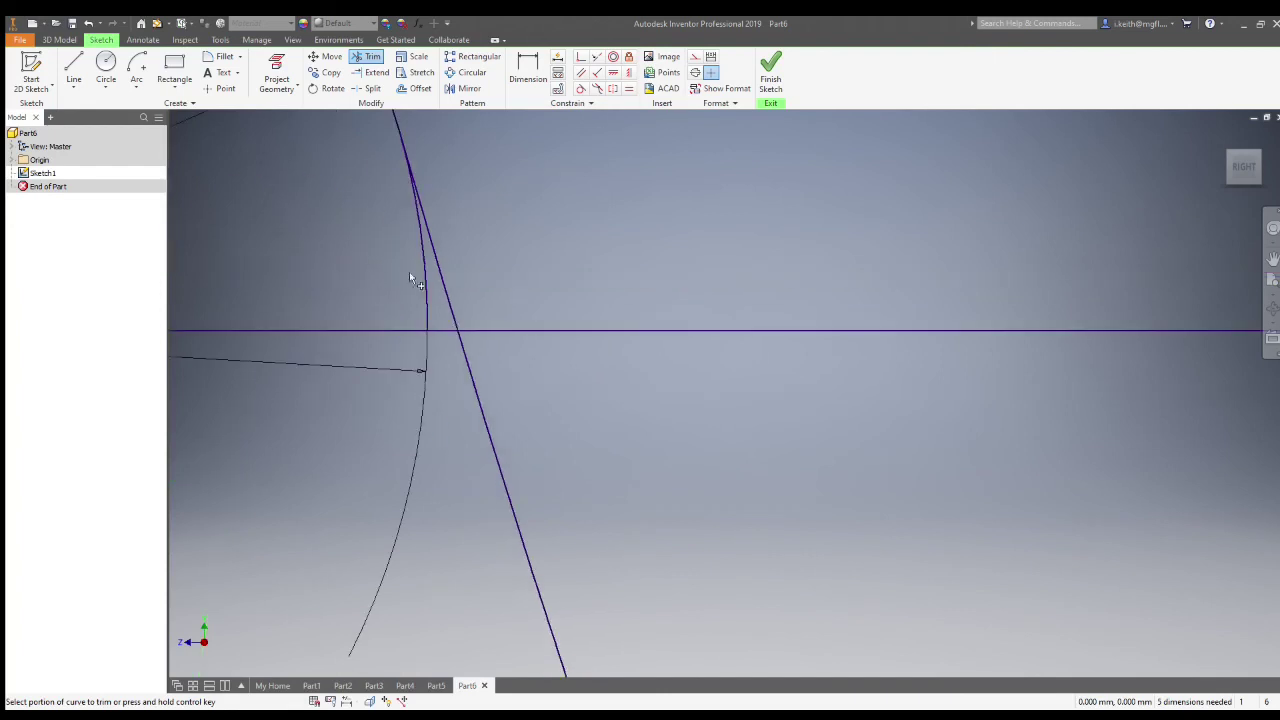
scroll(423, 297, down, 3)
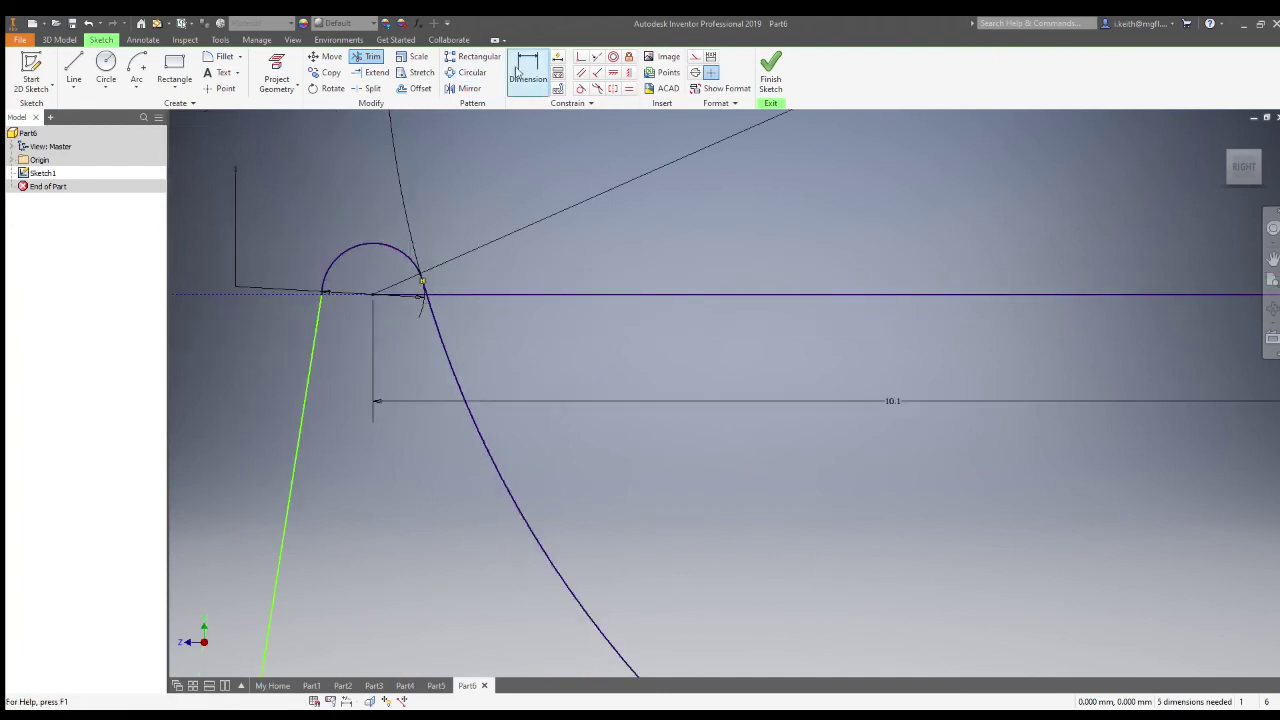
- Apply a tangent constraint between the left slanted line and the small upper-left arc
click(581, 88)
click(322, 310)
click(325, 274)
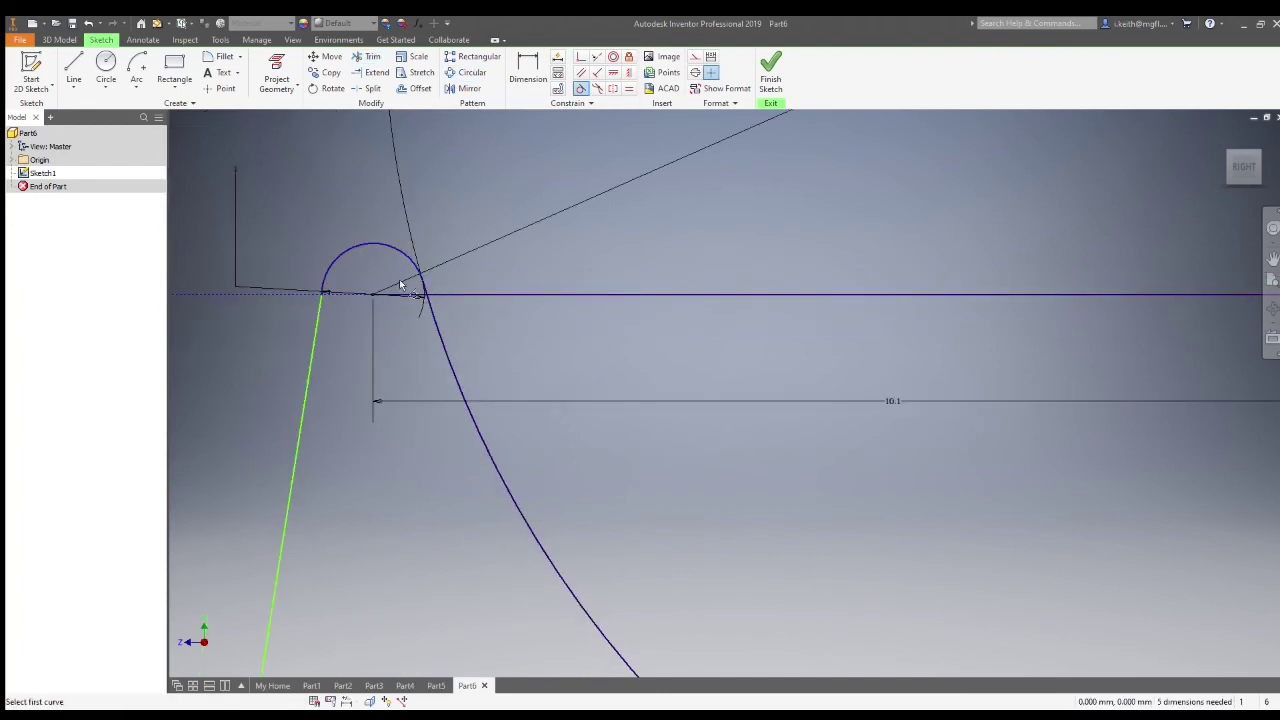
scroll(565, 375, down, 7)
mouse_move(850, 460)
middle_down()
mouse_move(750, 420)
mouse_move(631, 407)
middle_up()
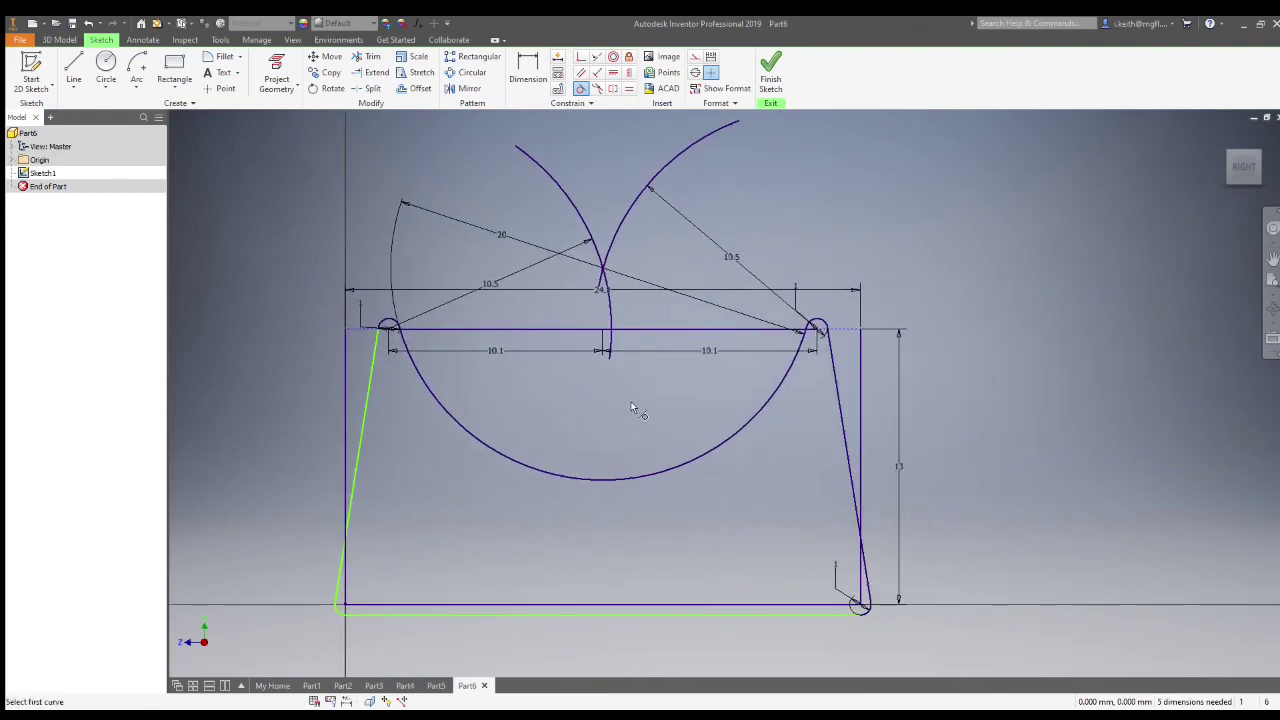
key(Escape)
- Convert the top line, both 10.5 mm arcs and the rectangle's side and bottom lines to construction geometry
click(556, 332)
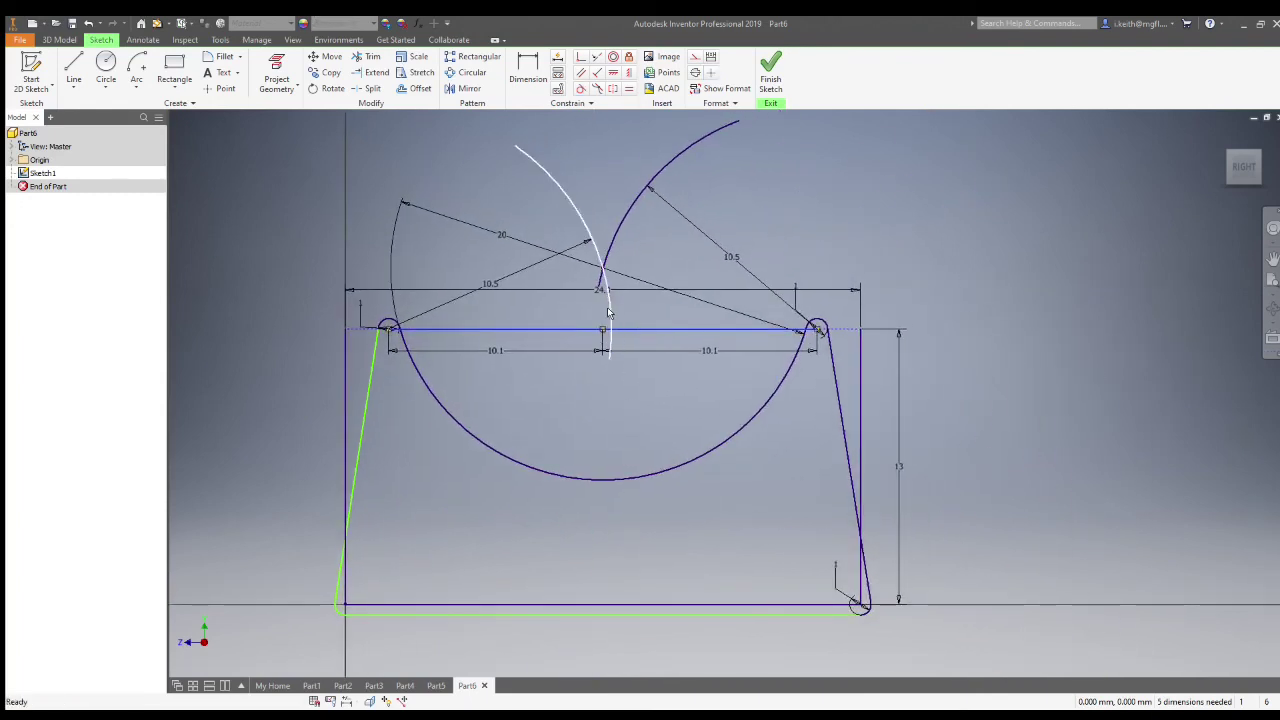
click(608, 313)
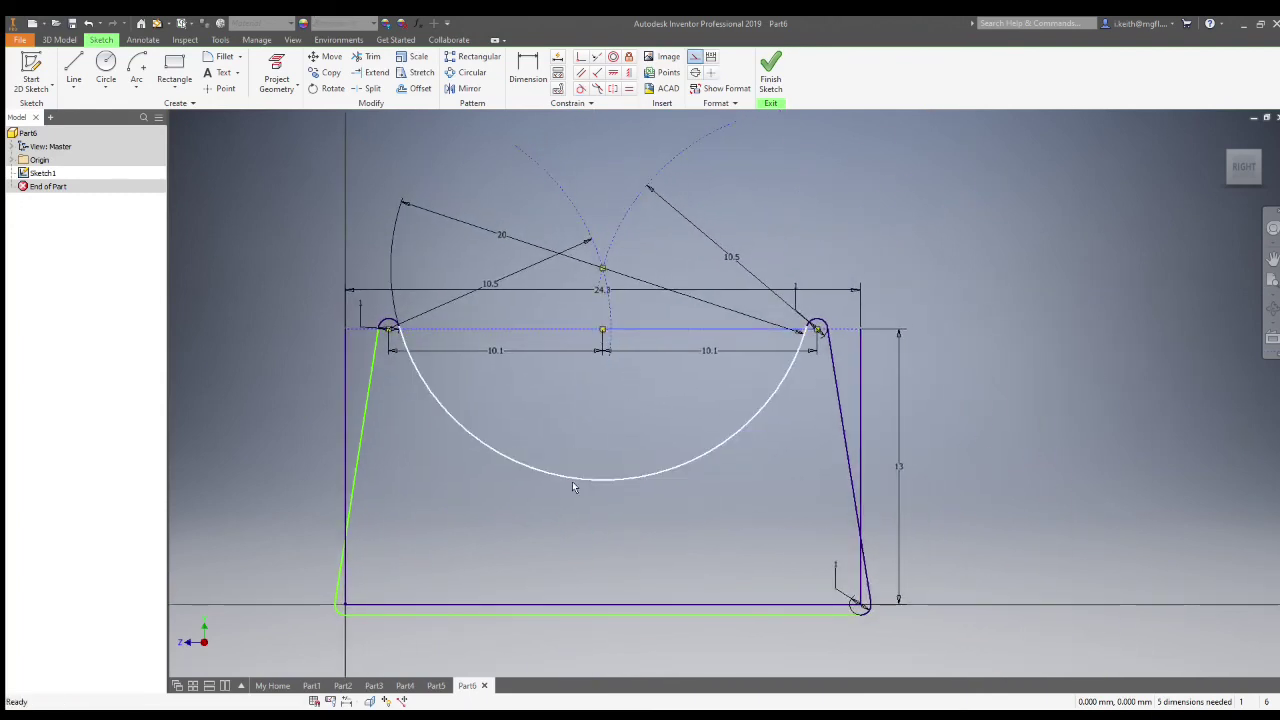
click(861, 449)
click(727, 607)
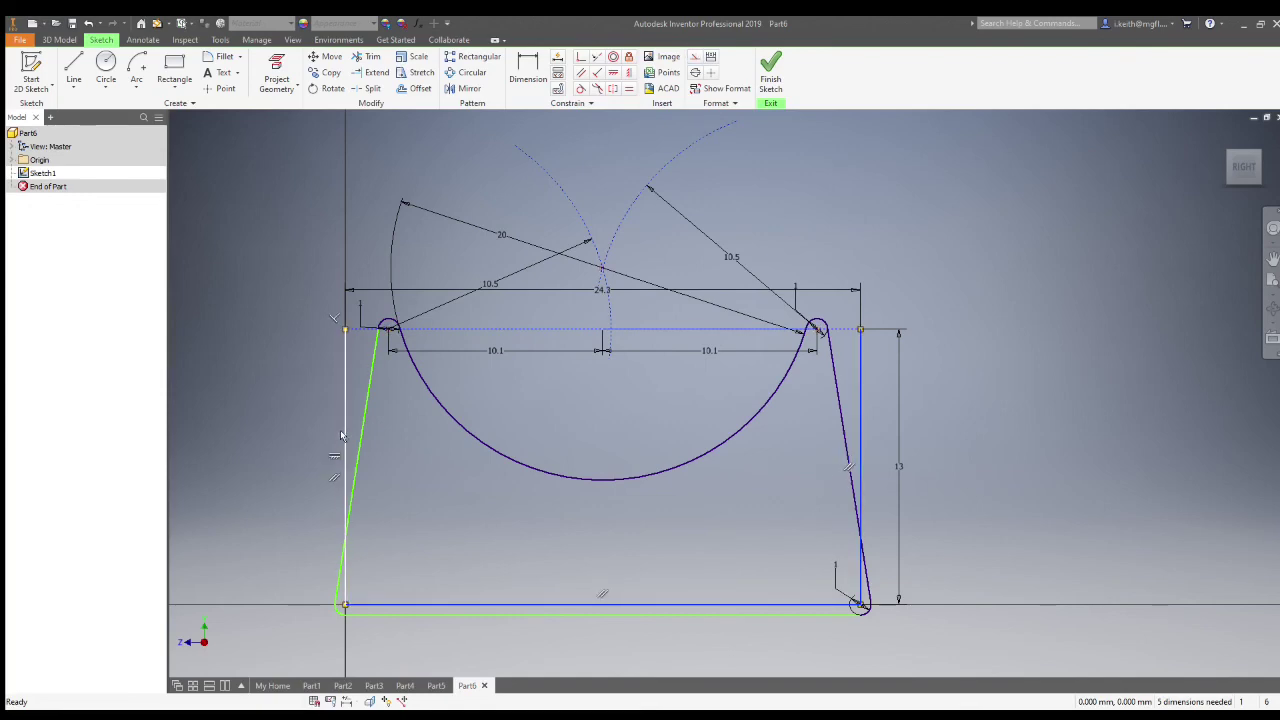
- Finish the sketch and extrude the tapered profile with the curved top cut-out into a solid block
click(770, 70)
click(74, 72)
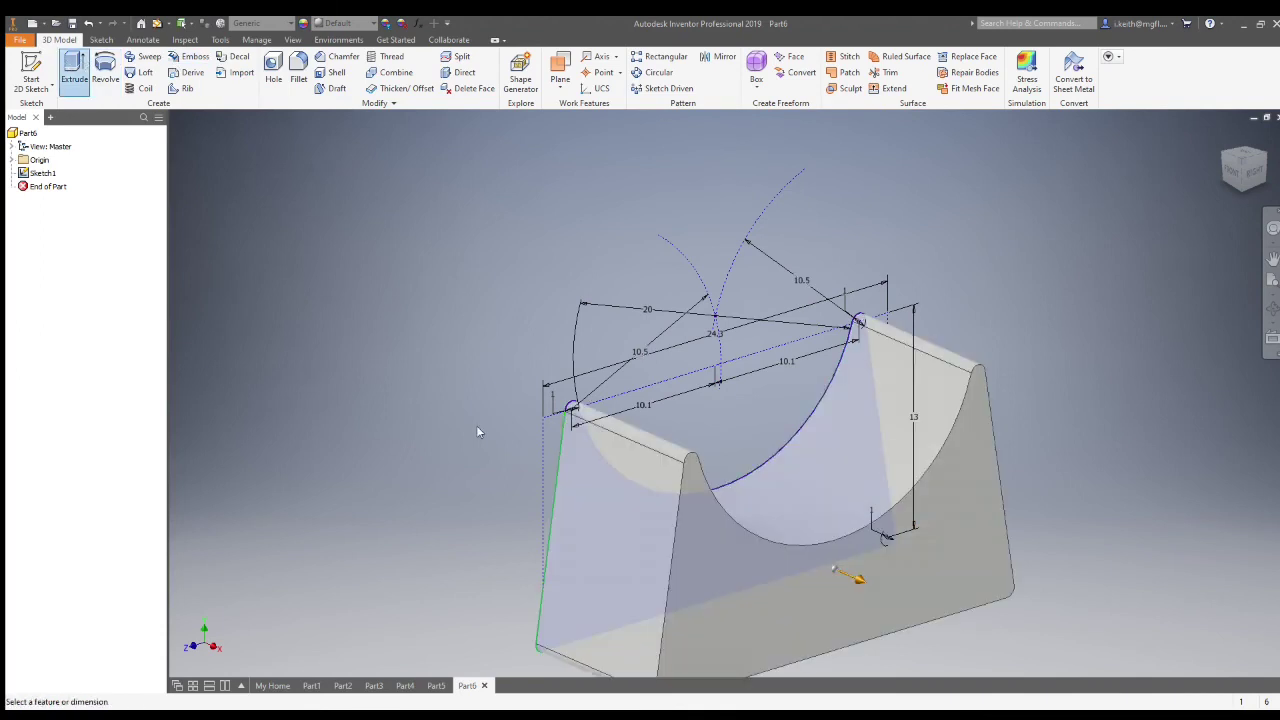
key(Return)
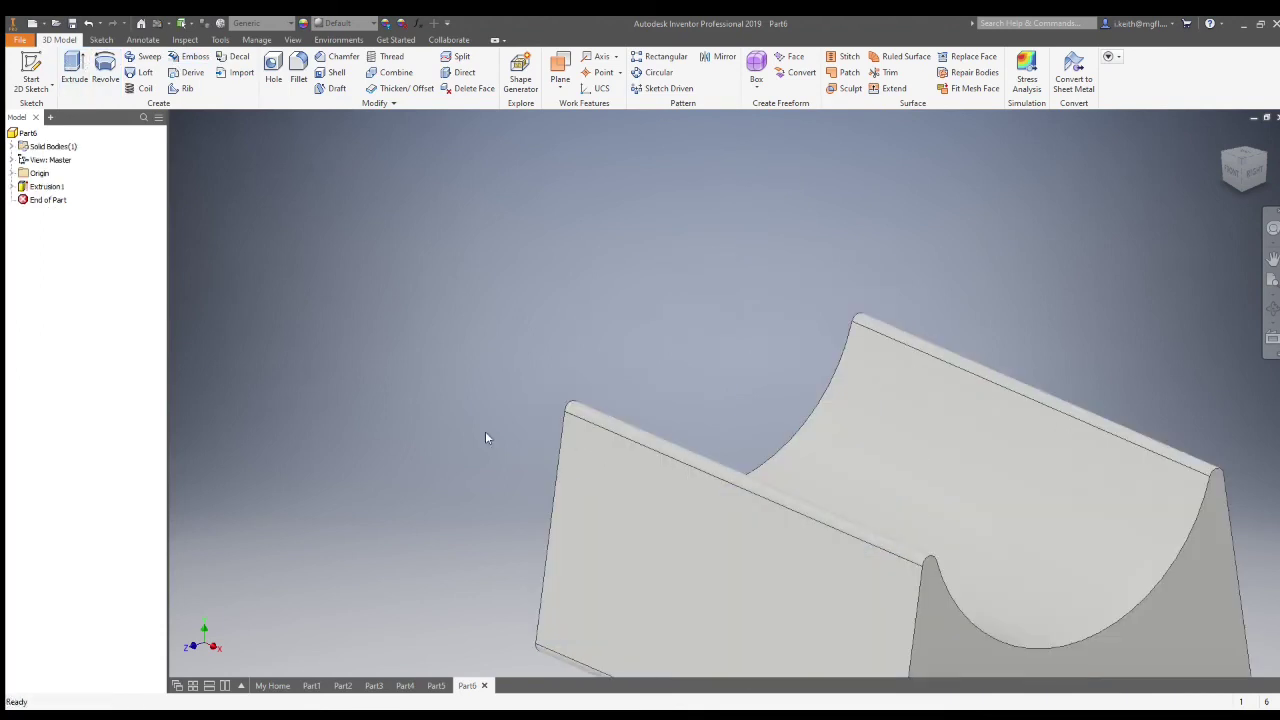
- Start a sketch on the block's bottom face and project the face's two end edges into it
mouse_move(534, 469)
shift+middle_down()
mouse_move(848, 569)
mouse_move(603, 423)
mouse_move(542, 451)
mouse_move(528, 285)
shift+middle_up()
click(31, 74)
click(584, 247)
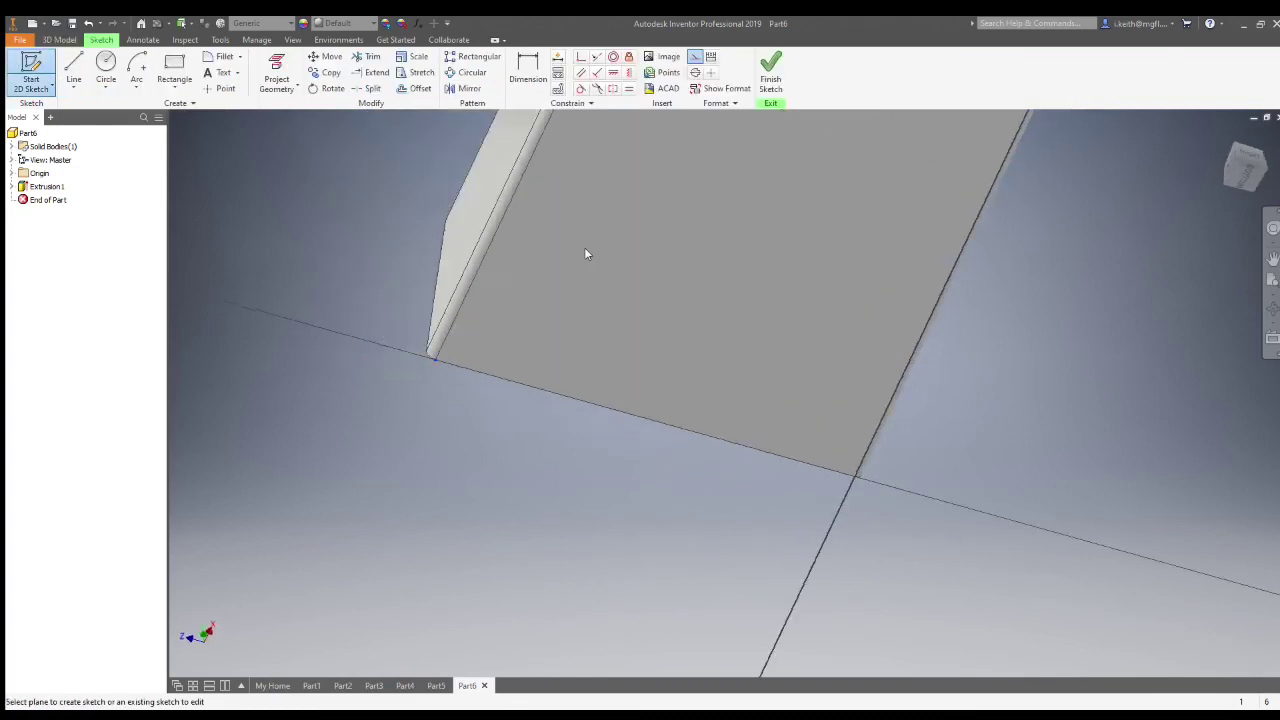
scroll(895, 318, down, 3)
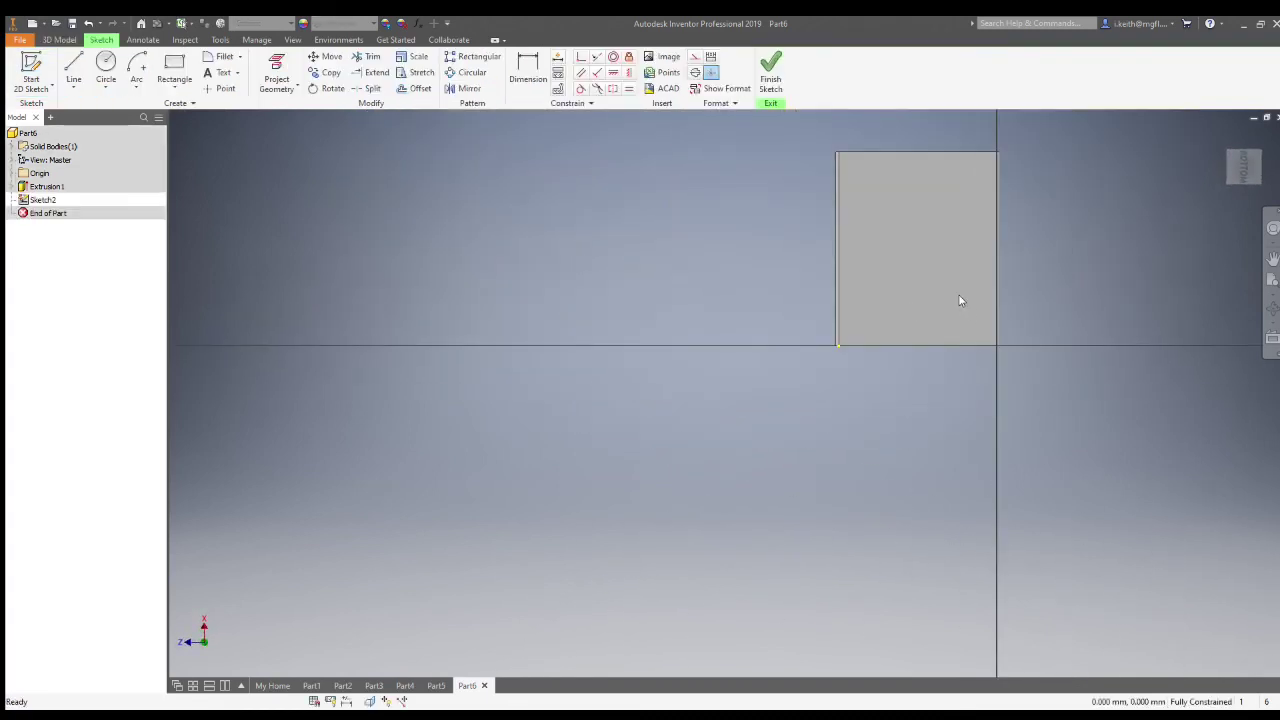
click(1274, 146)
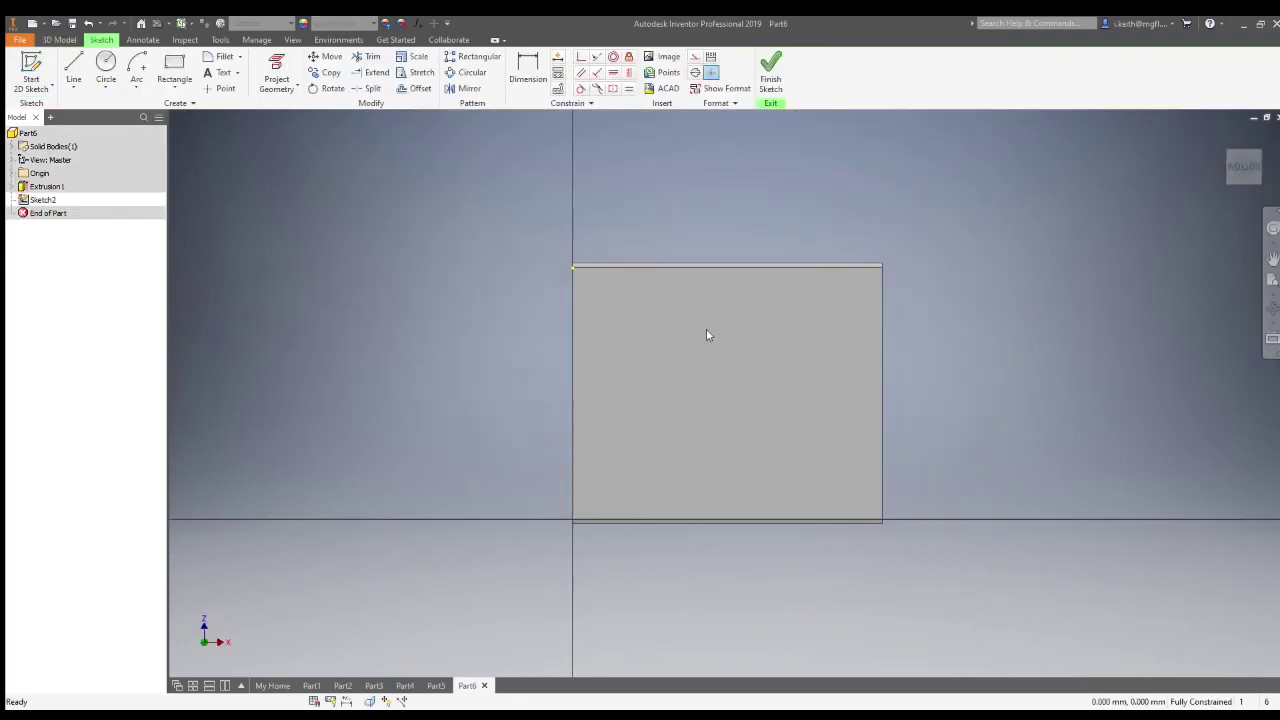
click(276, 78)
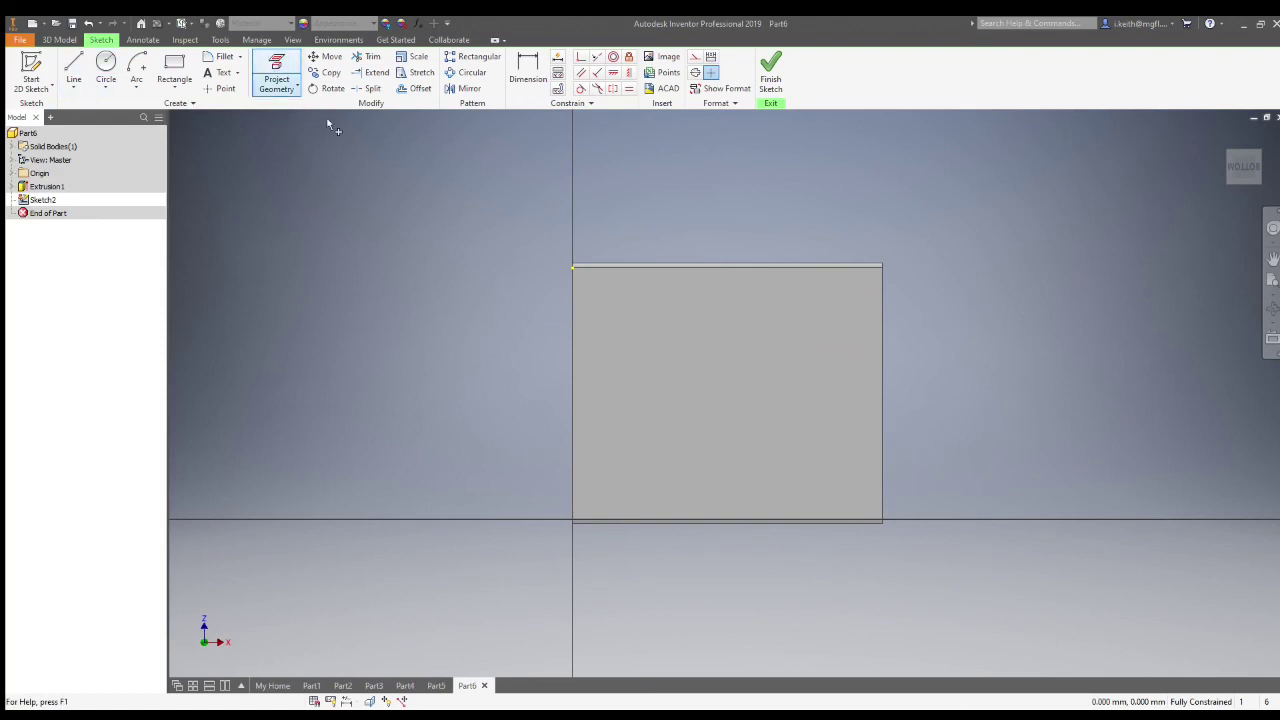
click(838, 370)
- Draw a line joining the projected edges' midpoints and an 11 mm diameter circle centred on that line's midpoint
key(l)
click(573, 393)
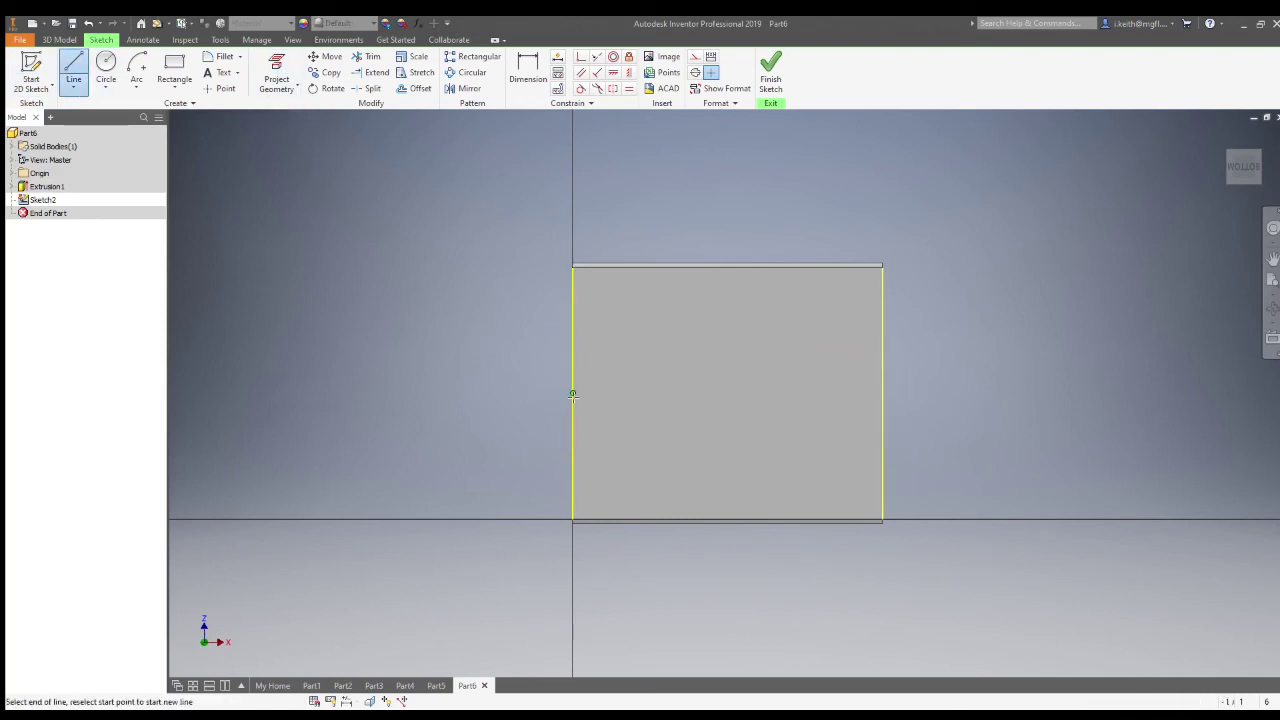
click(881, 393)
key(c)
click(727, 393)
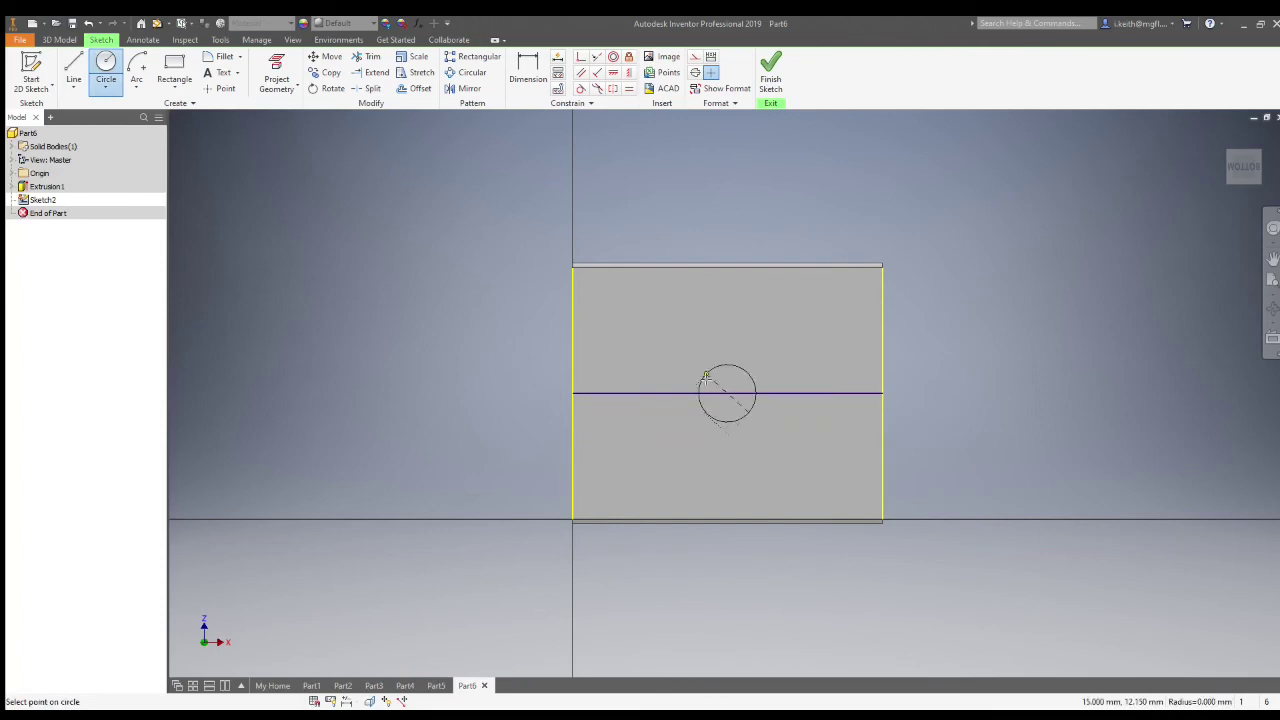
click(683, 357)
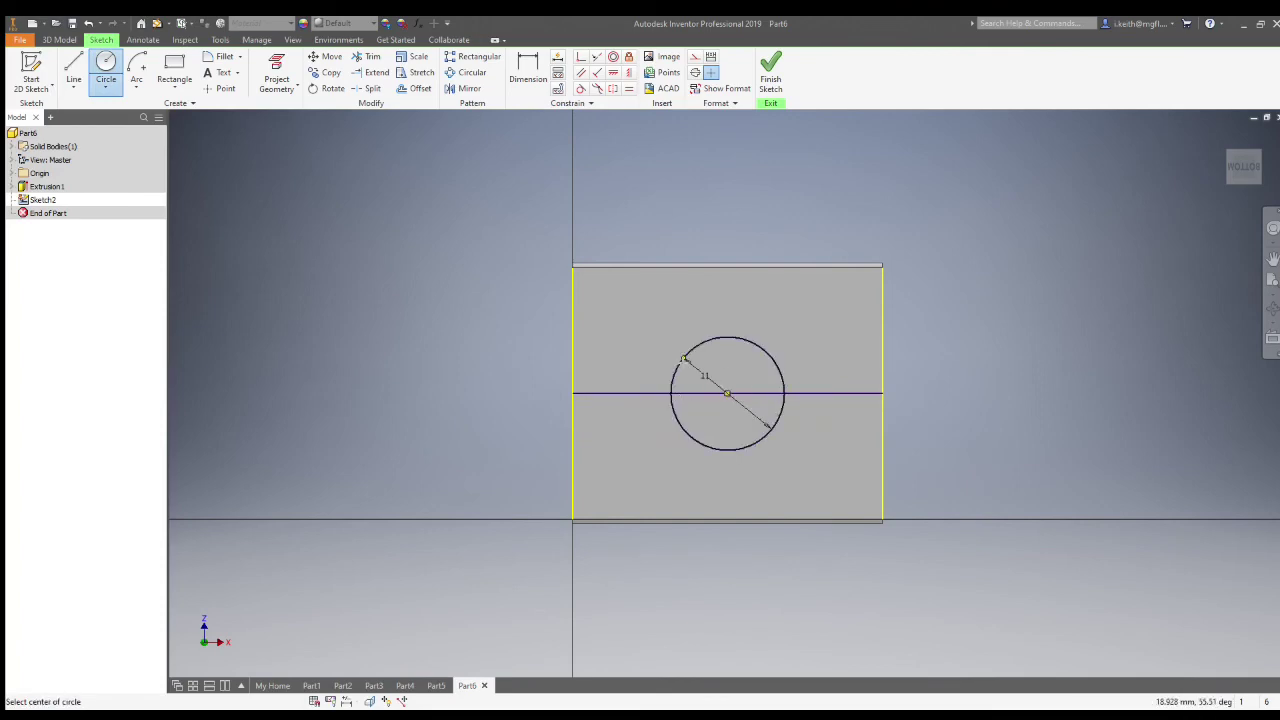
- Finish the sketch and extrude the 11 mm circle as a cut into the block's underside
click(770, 72)
click(74, 70)
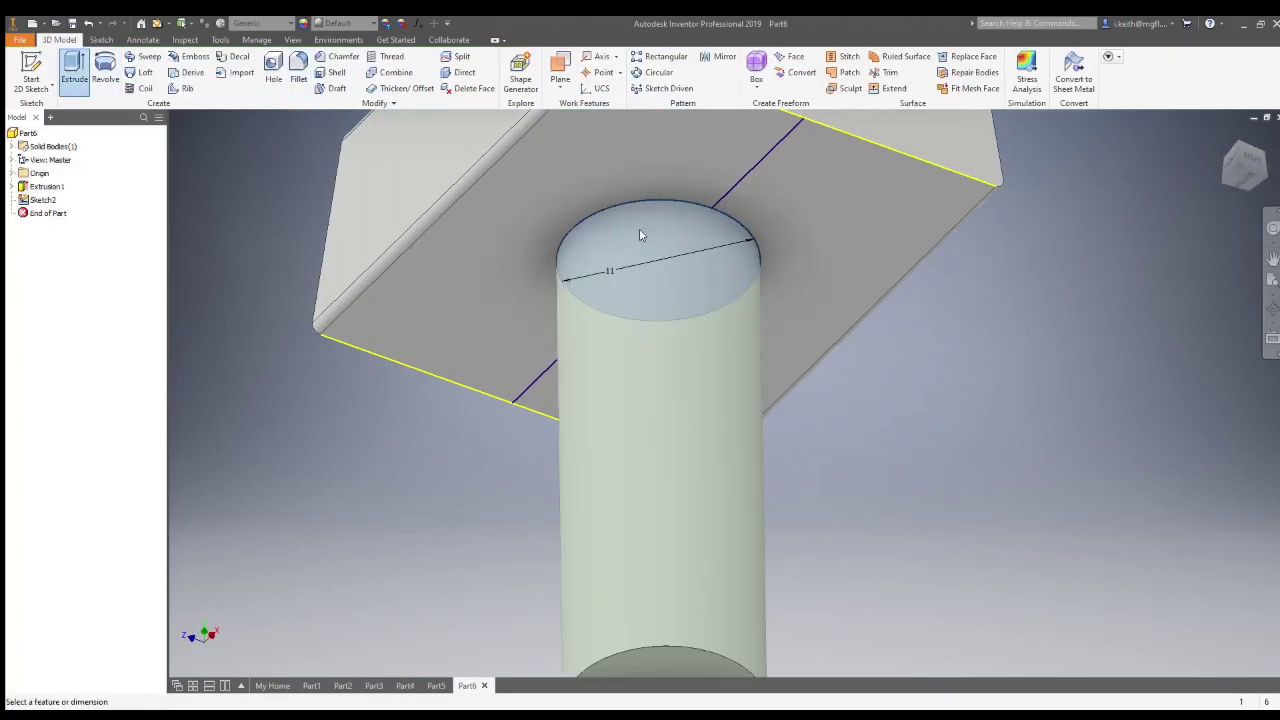
click(322, 215)
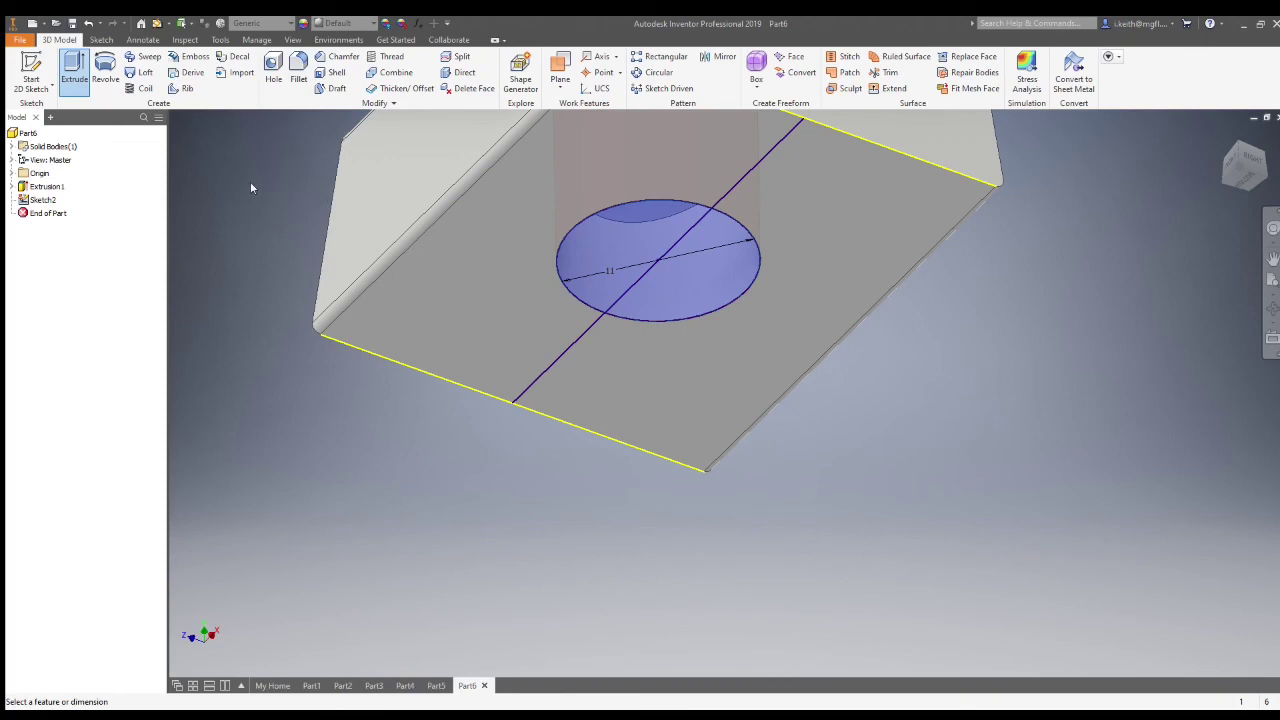
key(Return)
- Sketch a 5 mm diameter circle on the floor of the round recess, concentric with it
click(31, 72)
click(648, 251)
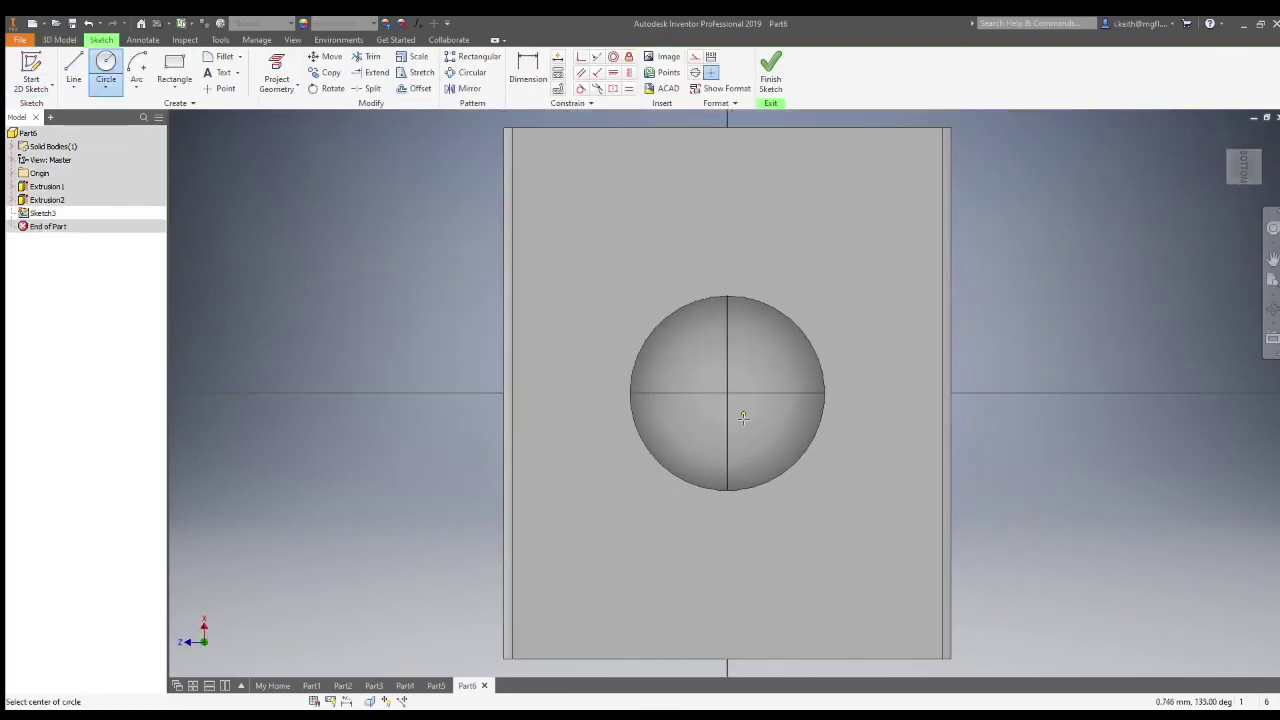
click(703, 386)
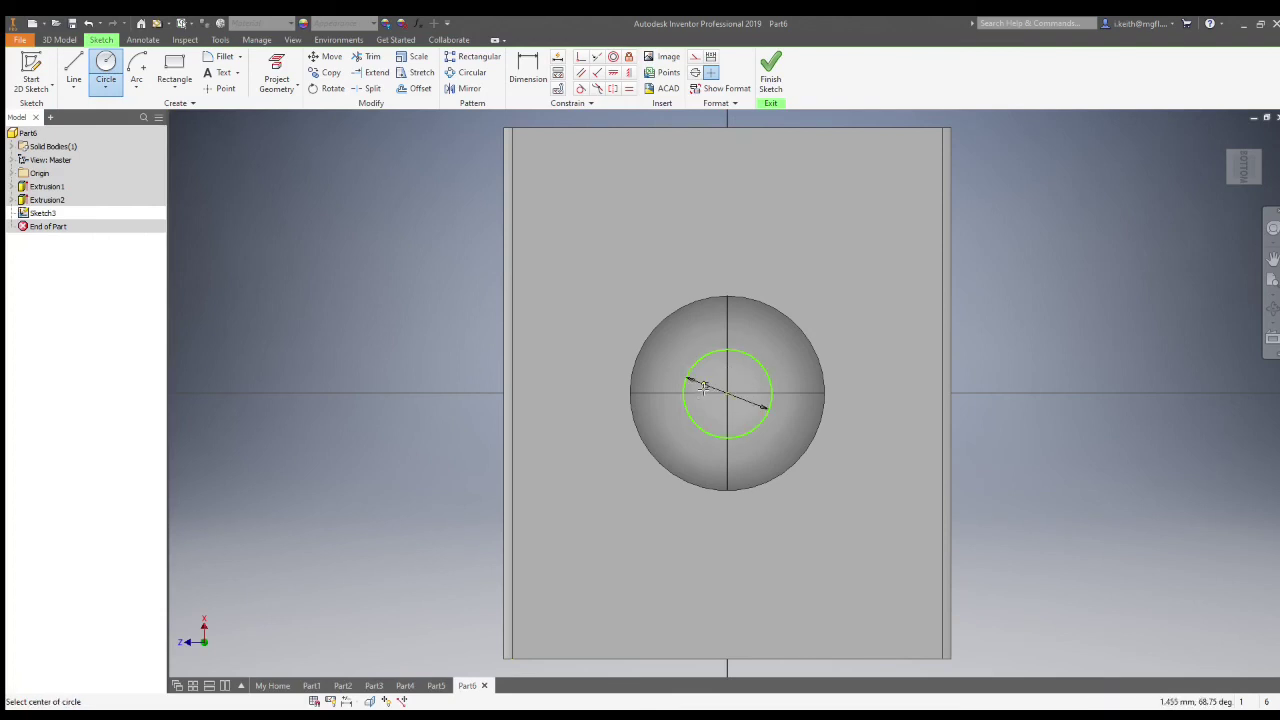
click(770, 72)
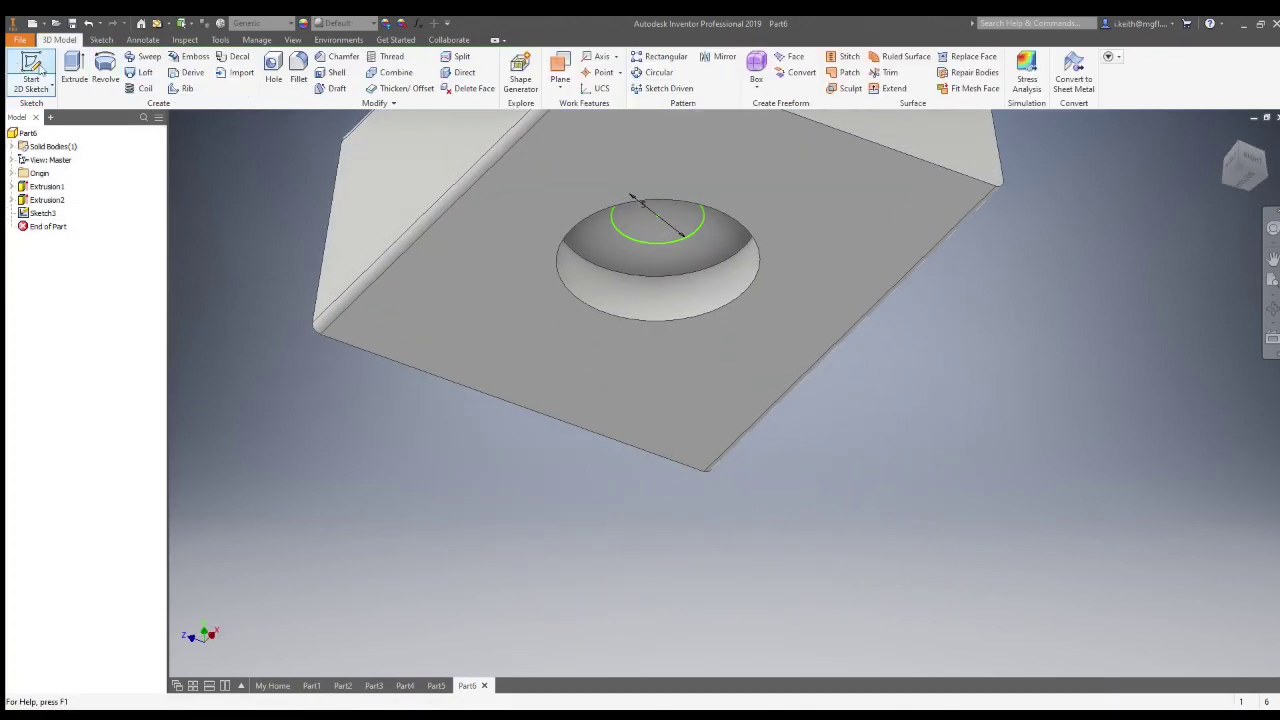
- Extrude the 5 mm circle as a cut into the block from the recess floor
click(74, 70)
click(321, 214)
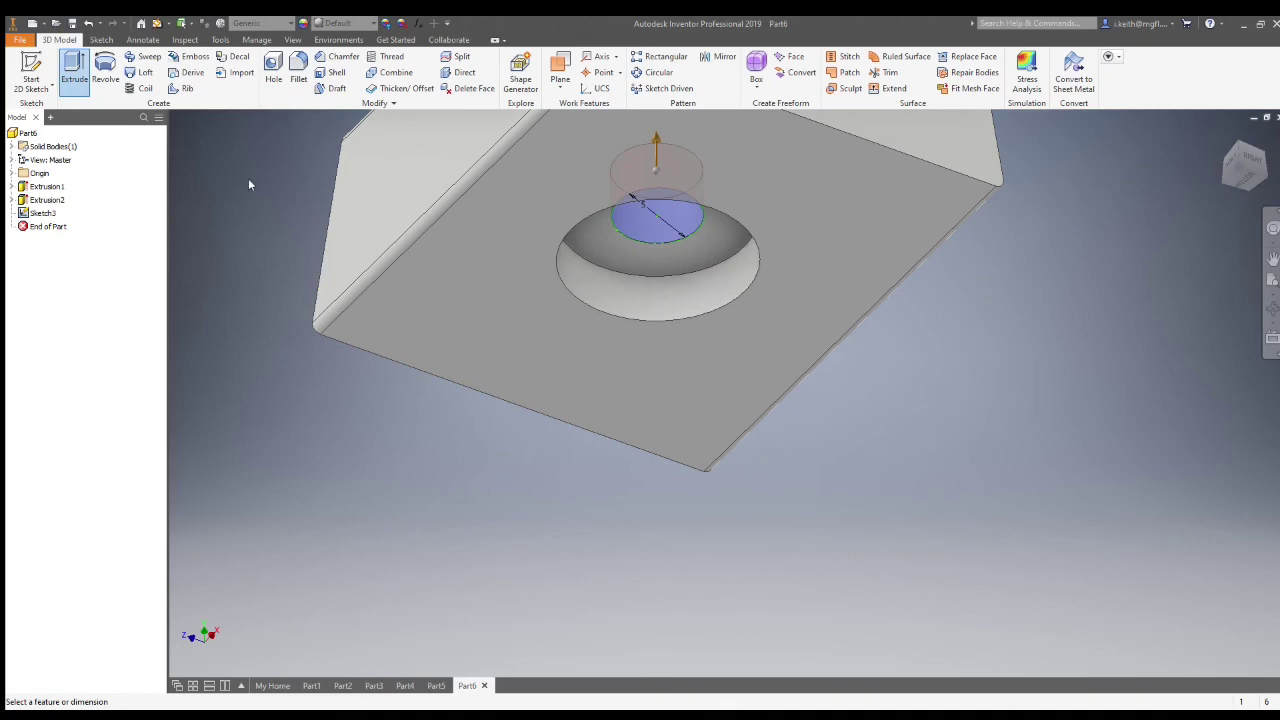
click(314, 268)
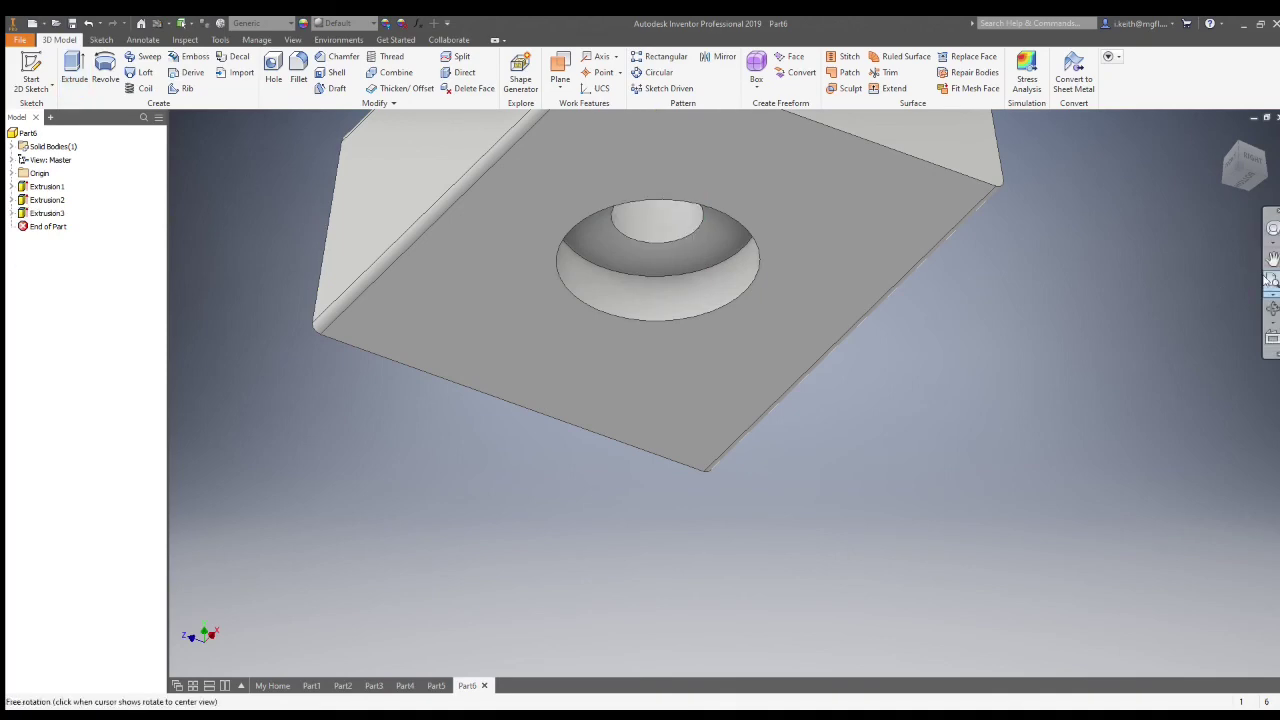